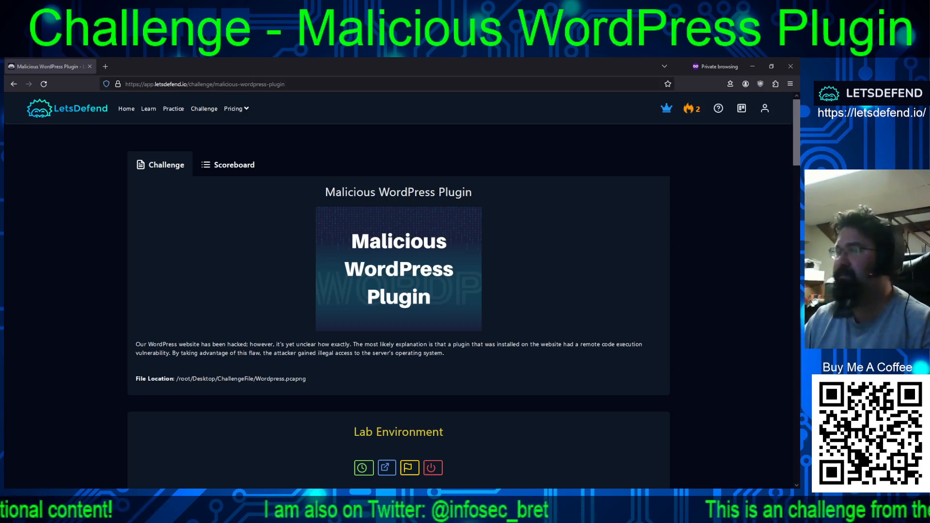
- Read through the Malicious WordPress Plugin challenge page, examining its lab environment and every question with its answer format
scroll(623, 315, down, 7)
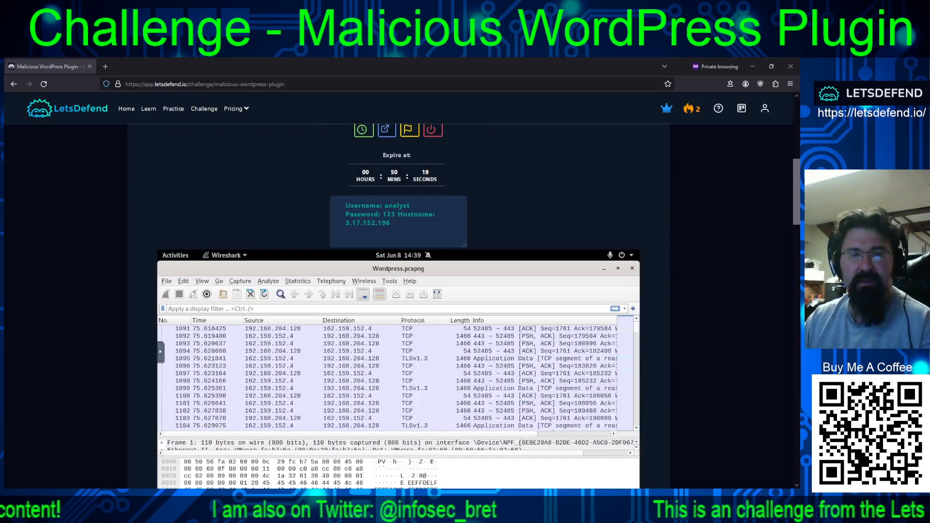
scroll(624, 315, down, 2)
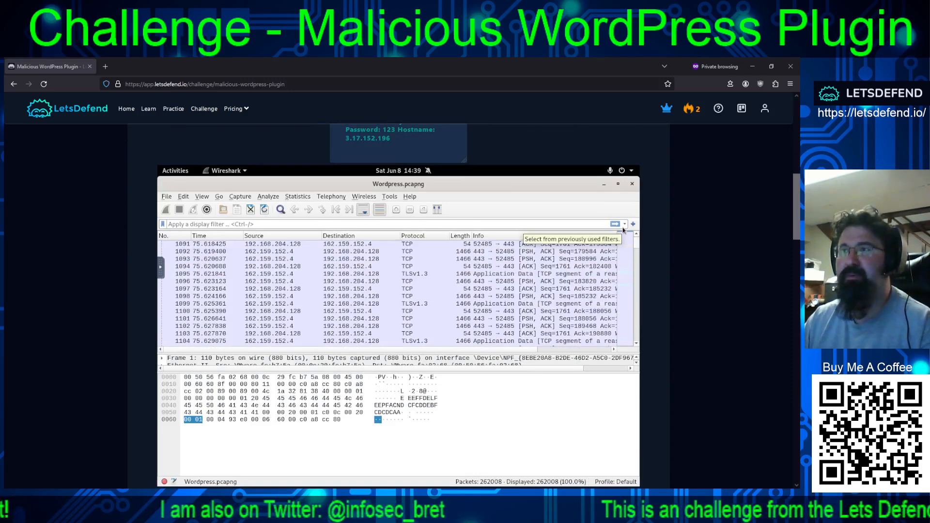
click(622, 328)
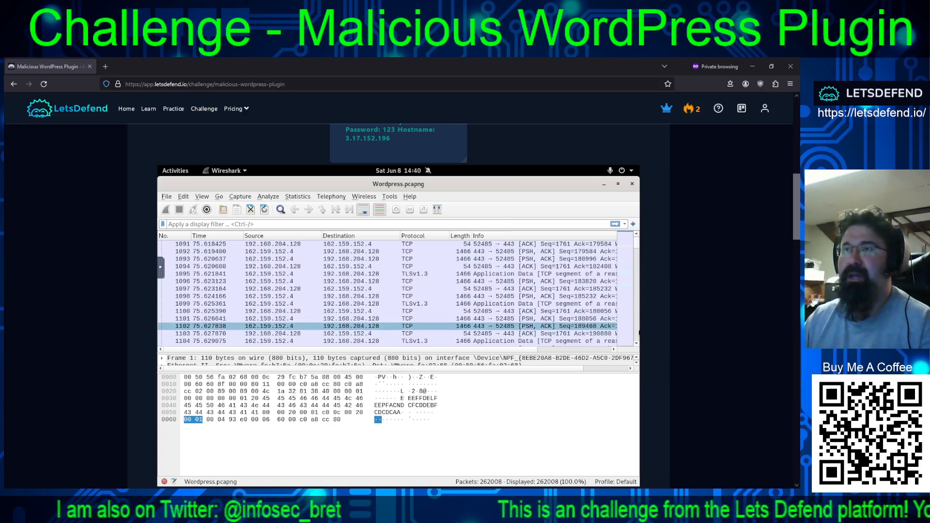
click(597, 341)
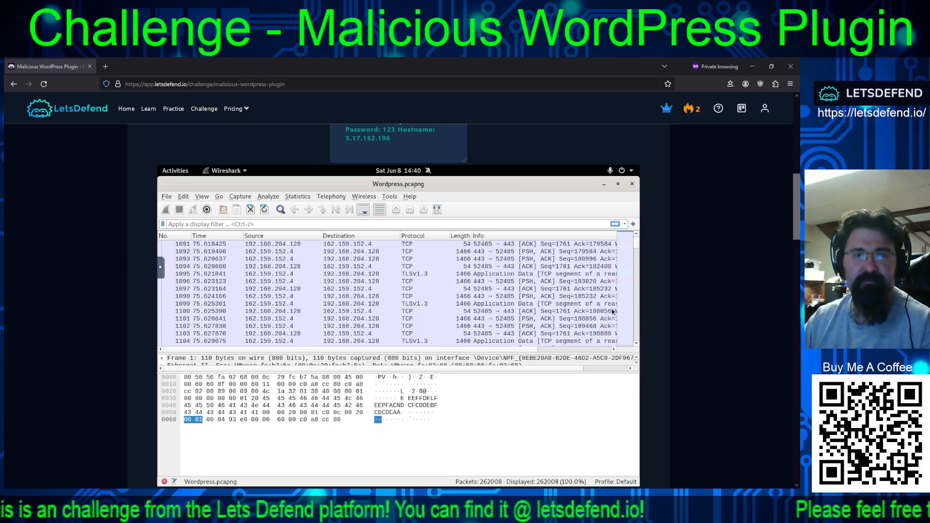
scroll(630, 325, down, 3)
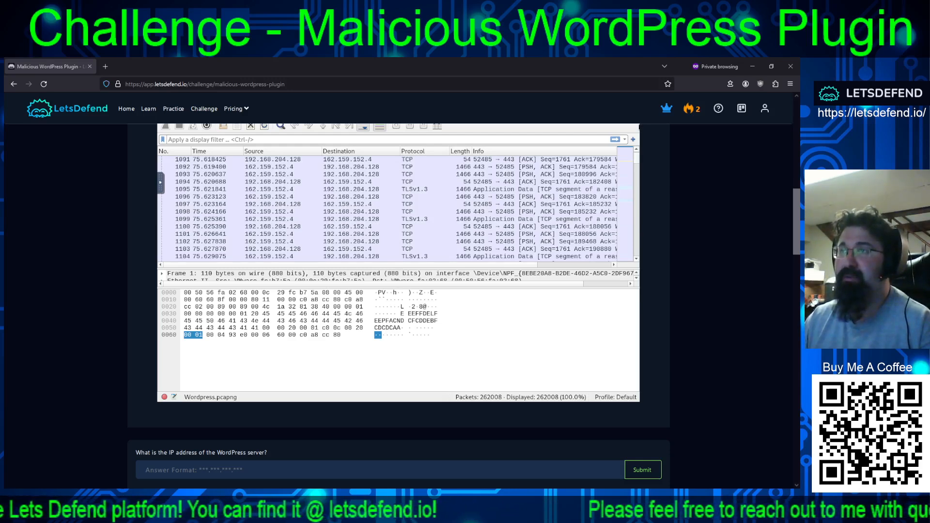
scroll(397, 291, down, 3)
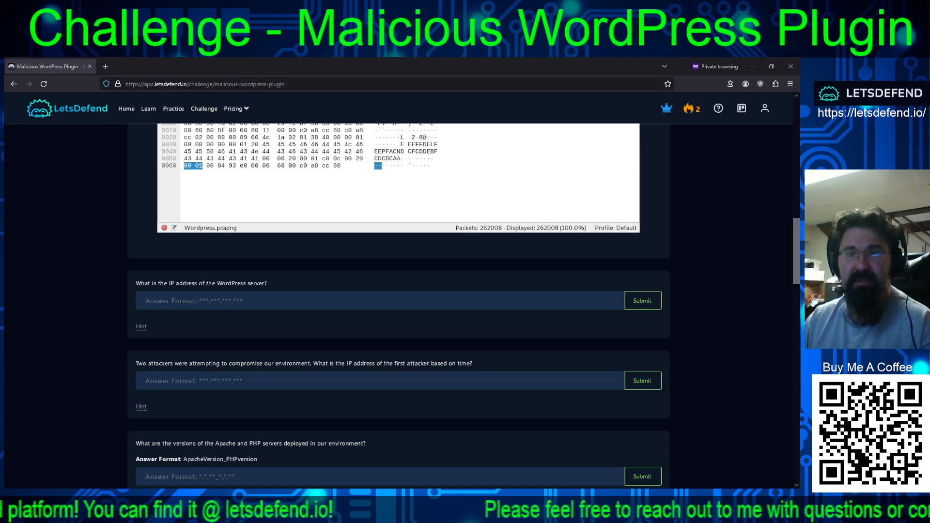
scroll(397, 290, down, 6)
scroll(397, 291, up, 4)
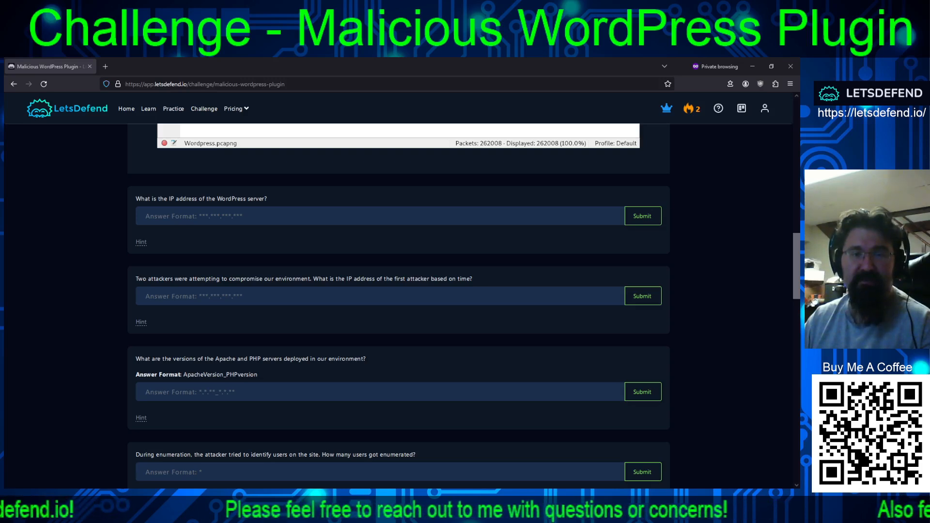
scroll(399, 291, down, 3)
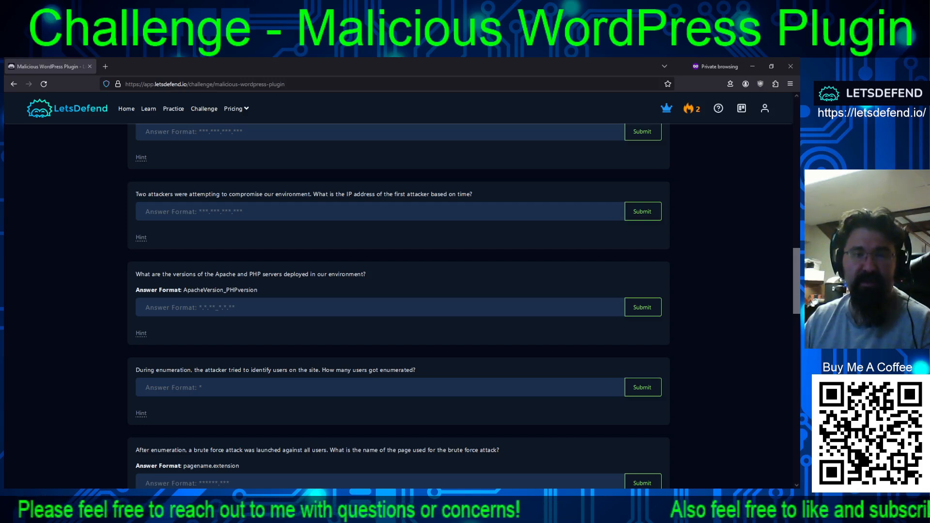
scroll(399, 294, down, 1)
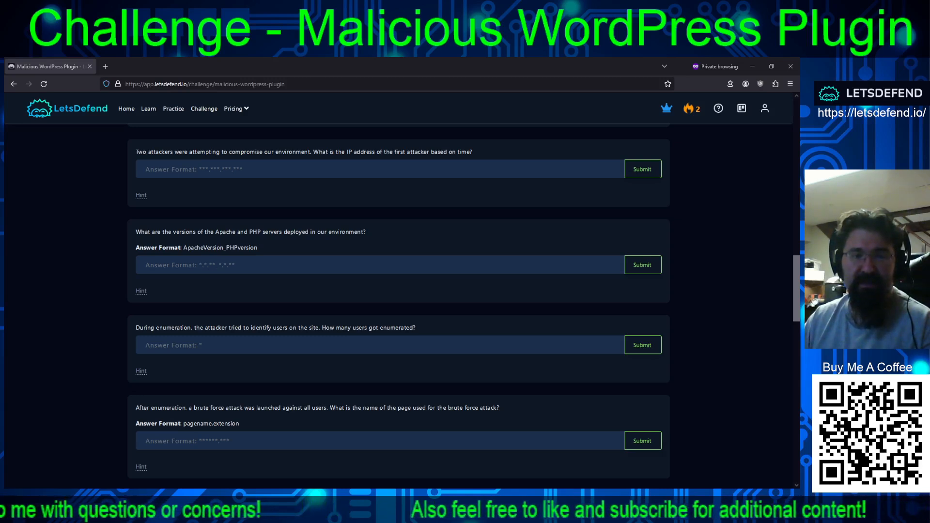
scroll(399, 291, down, 3)
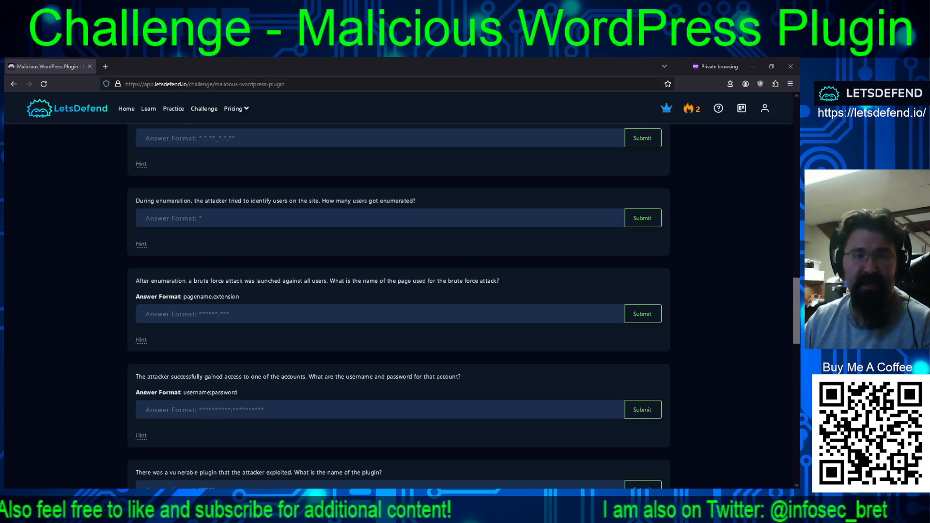
scroll(398, 305, down, 2)
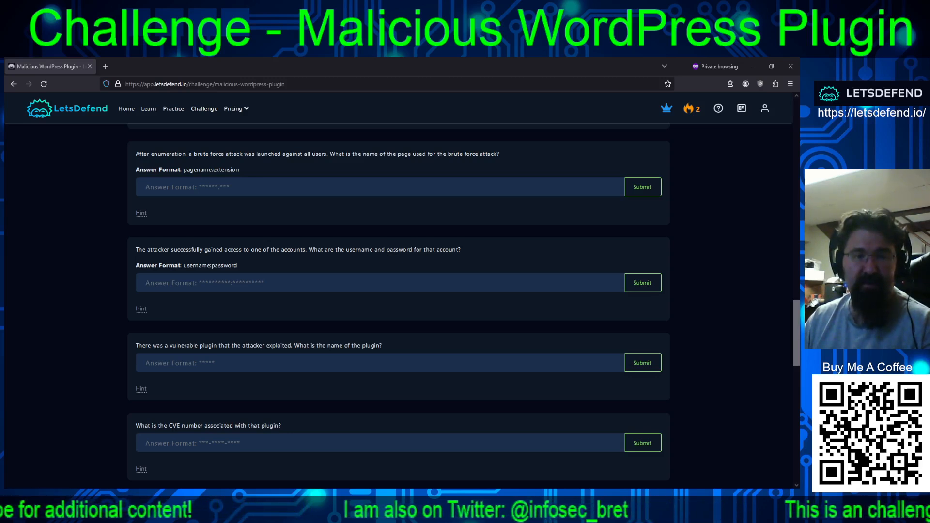
scroll(399, 306, down, 3)
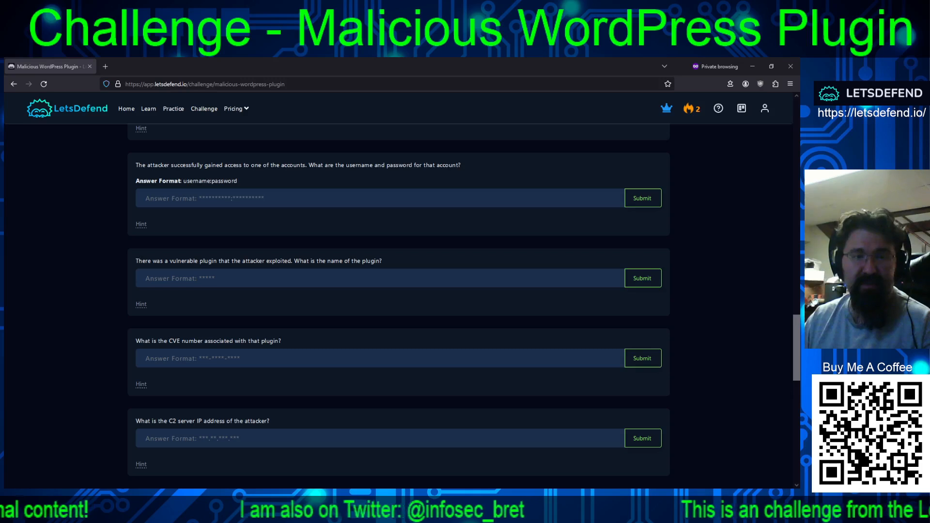
scroll(399, 305, down, 3)
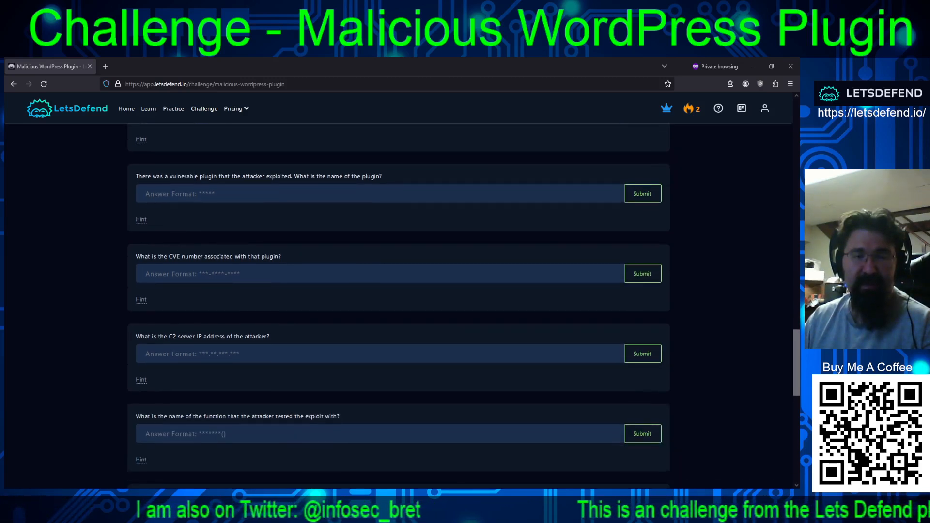
scroll(399, 305, down, 2)
scroll(398, 305, down, 2)
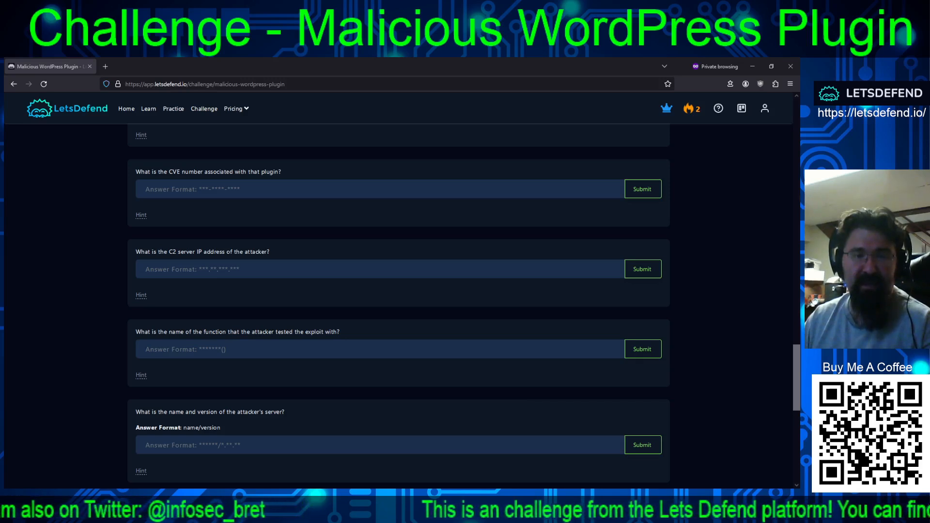
scroll(399, 305, down, 4)
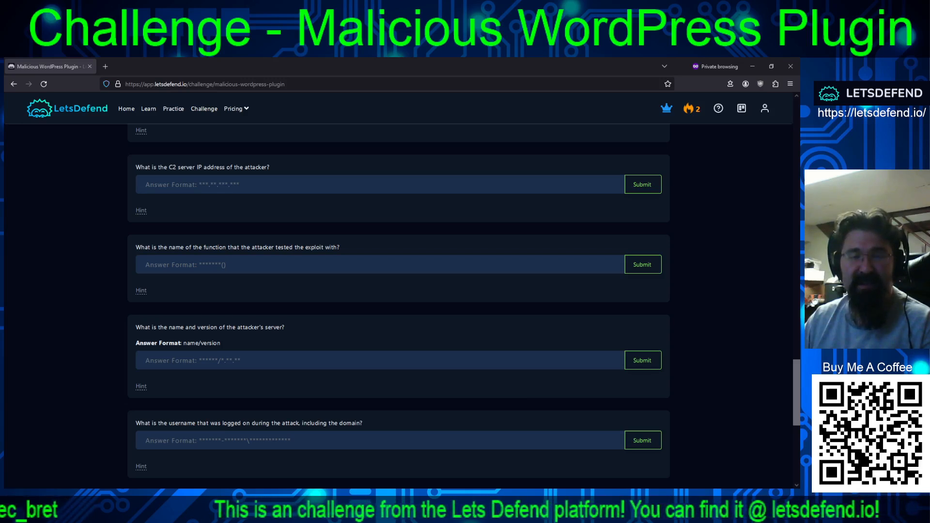
scroll(399, 305, down, 4)
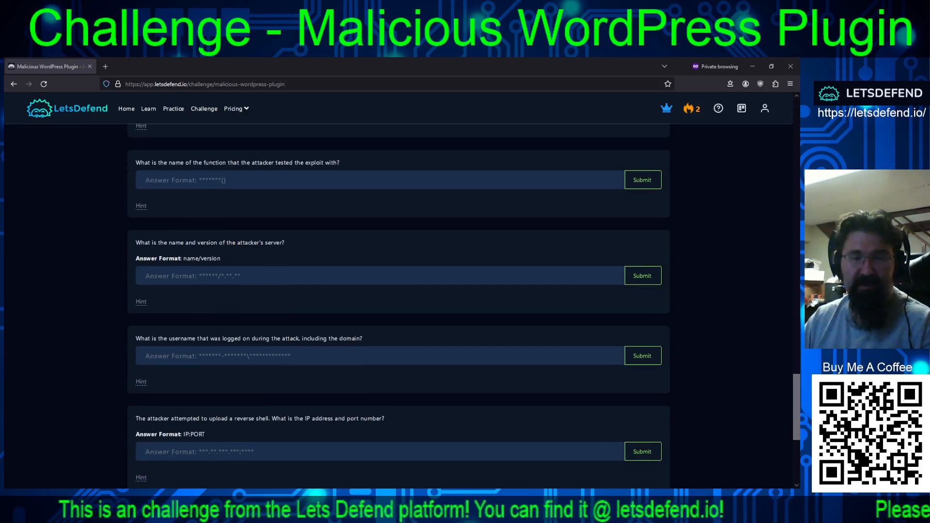
scroll(399, 306, down, 4)
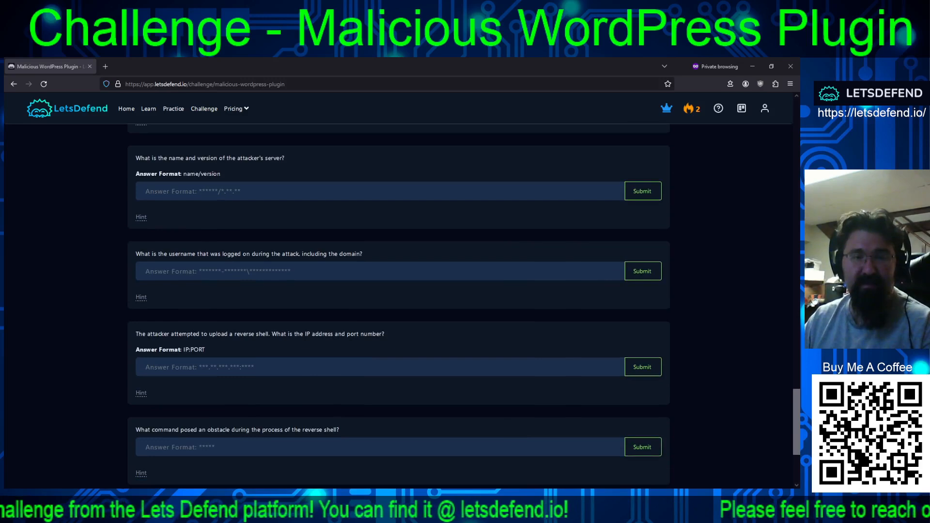
scroll(399, 305, down, 4)
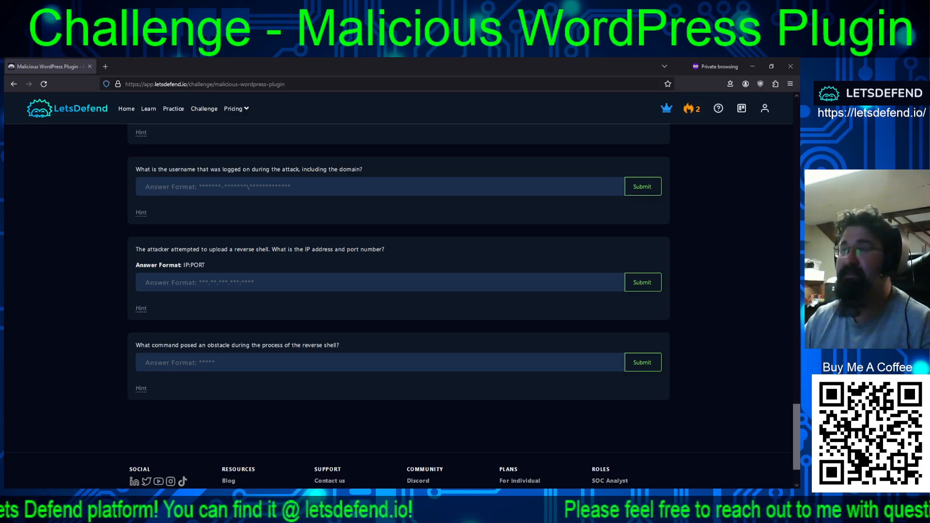
scroll(399, 305, up, 20)
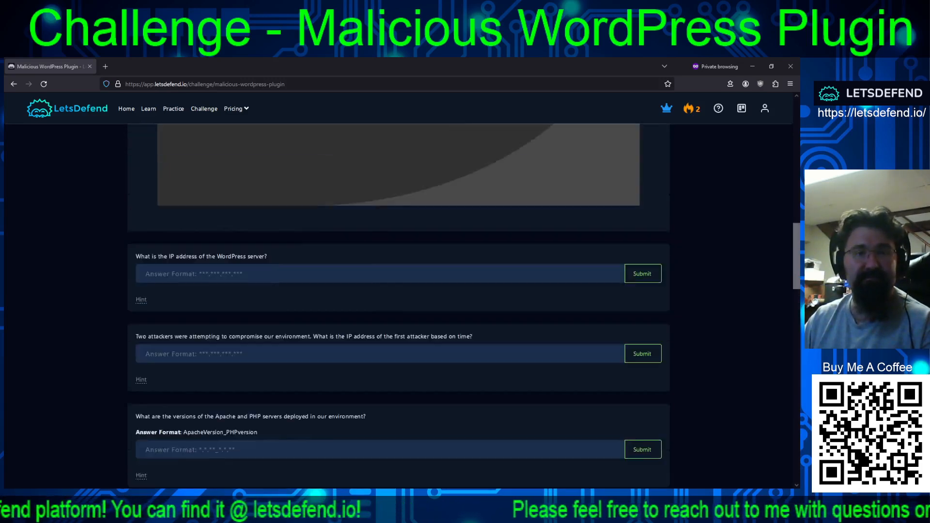
scroll(399, 305, down, 10)
scroll(398, 305, down, 5)
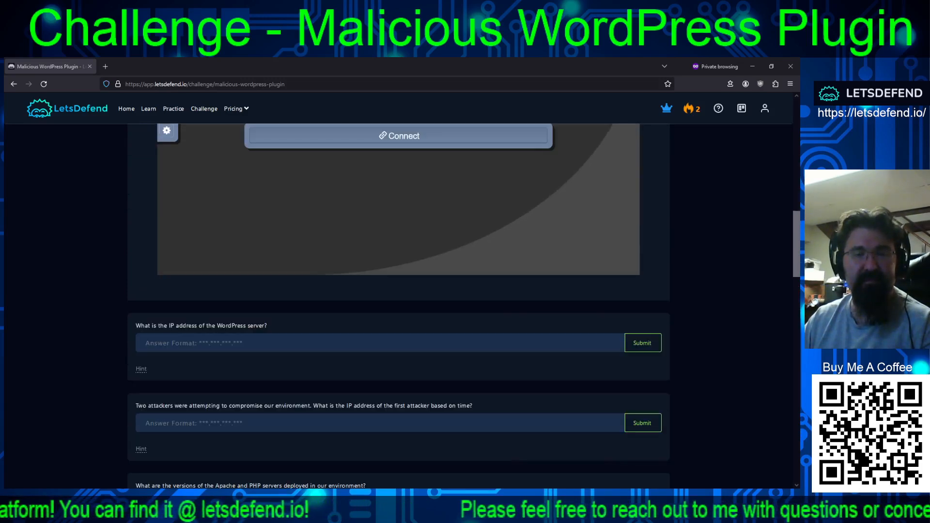
scroll(399, 305, up, 12)
scroll(398, 305, up, 5)
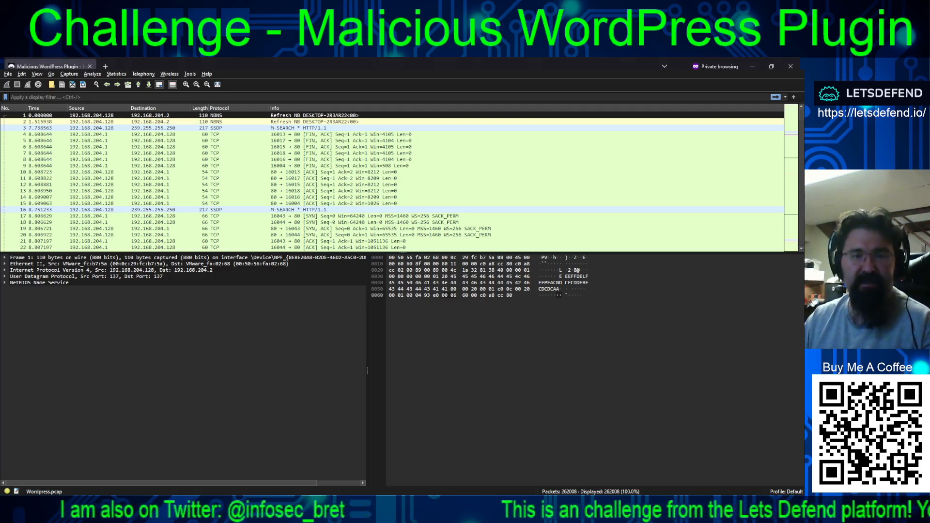
- Switch to the Wireshark window showing Wordpress.pcap and enlarge the packet list area to fit more packets
click(317, 502)
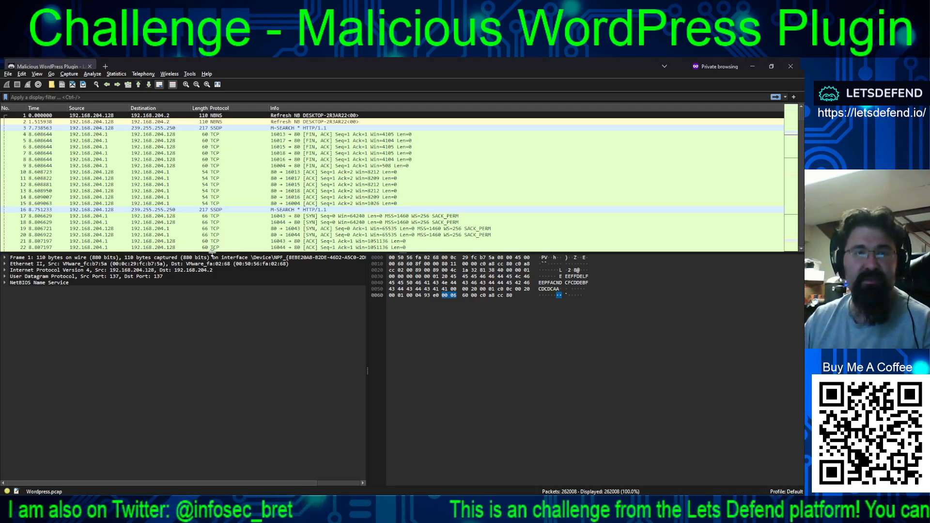
drag(373, 252, 368, 302)
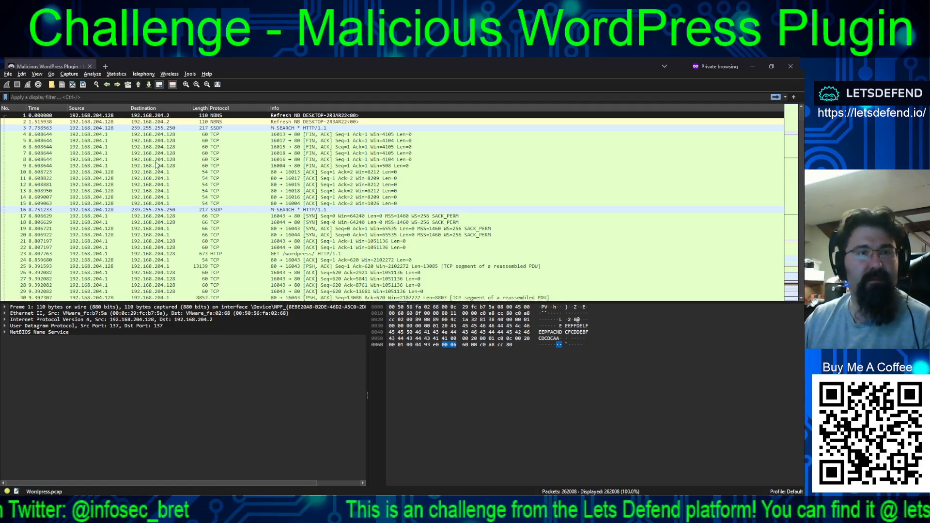
- Inspect the first packets of the capture up to the GET /wordpress/ request to identify the WordPress server's address
click(95, 167)
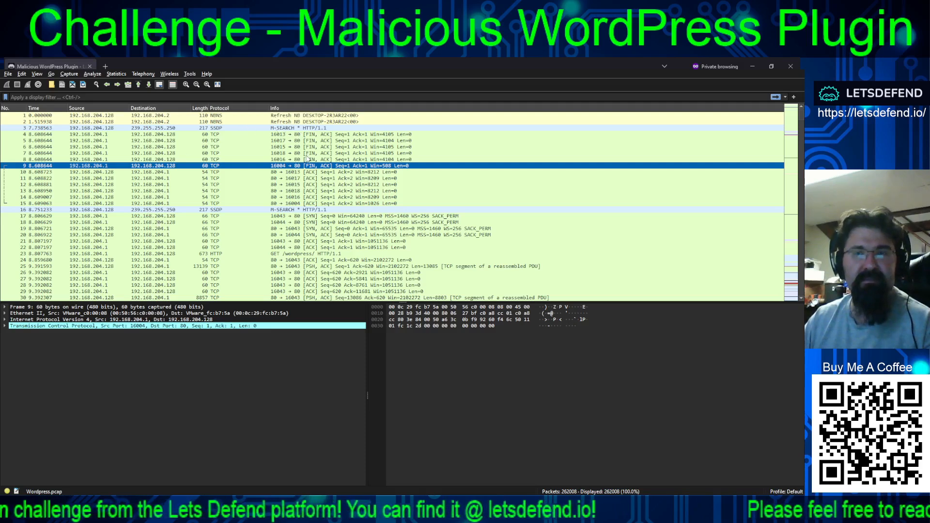
click(302, 116)
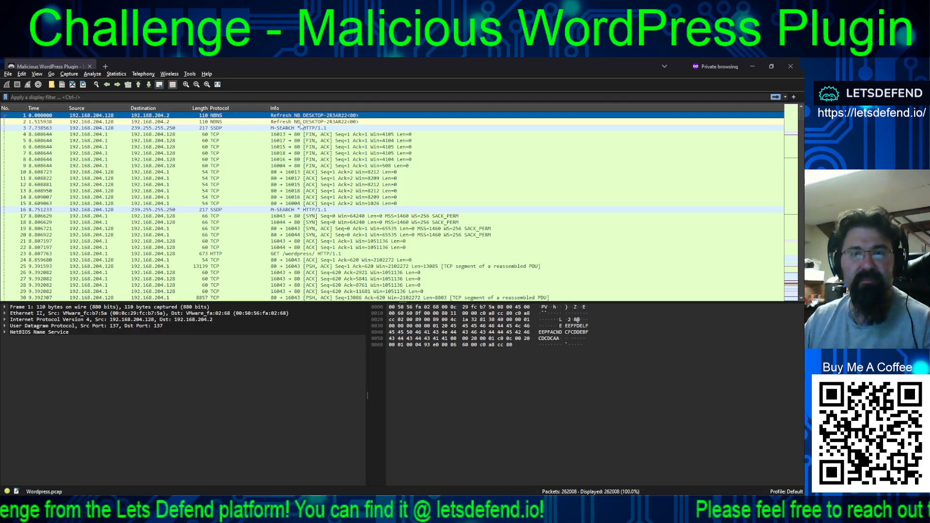
click(300, 123)
click(299, 136)
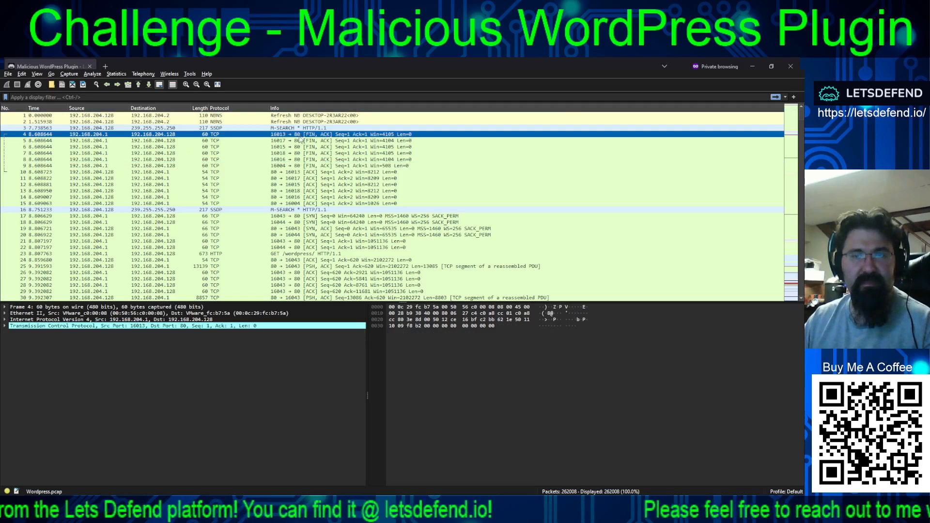
click(298, 146)
click(299, 159)
click(300, 178)
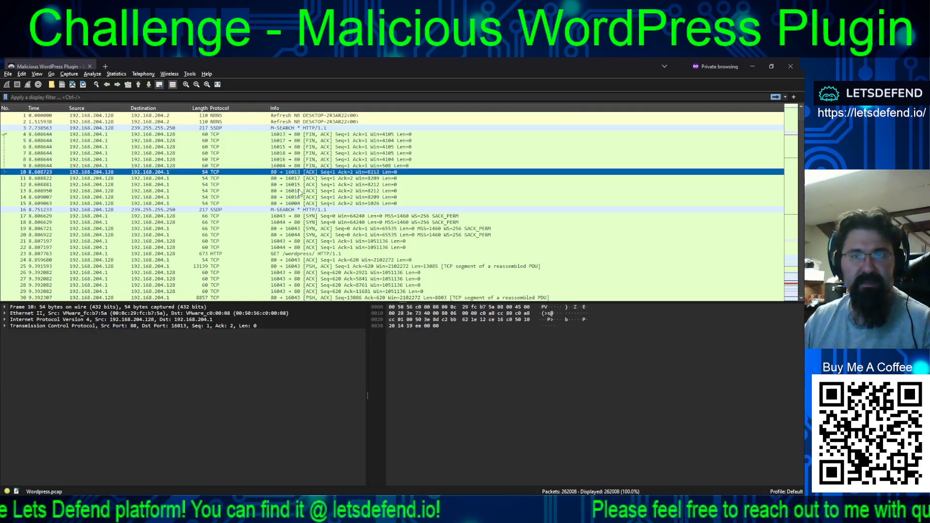
click(299, 191)
click(292, 254)
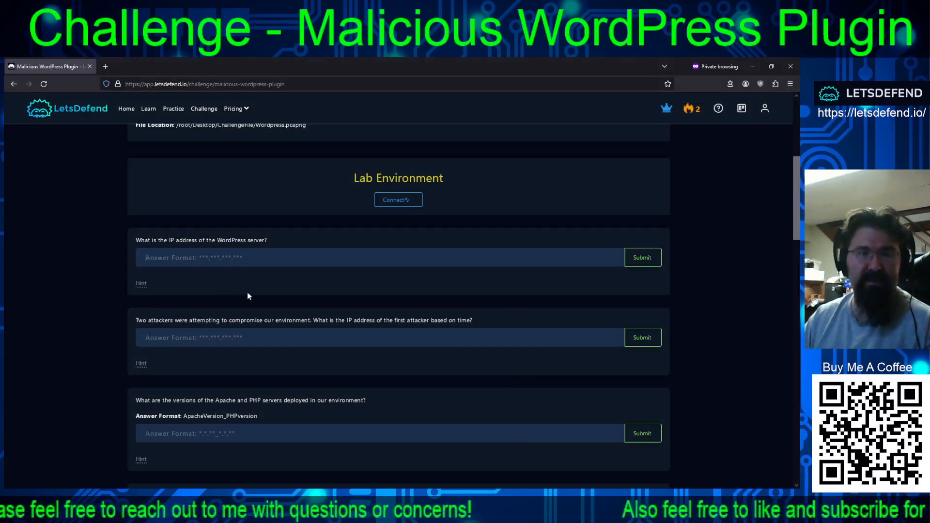
- Switch to the challenge page, submit 192.168.204.128 as the WordPress server's IP address and dismiss the streak notice
click(193, 257)
text(192.1)
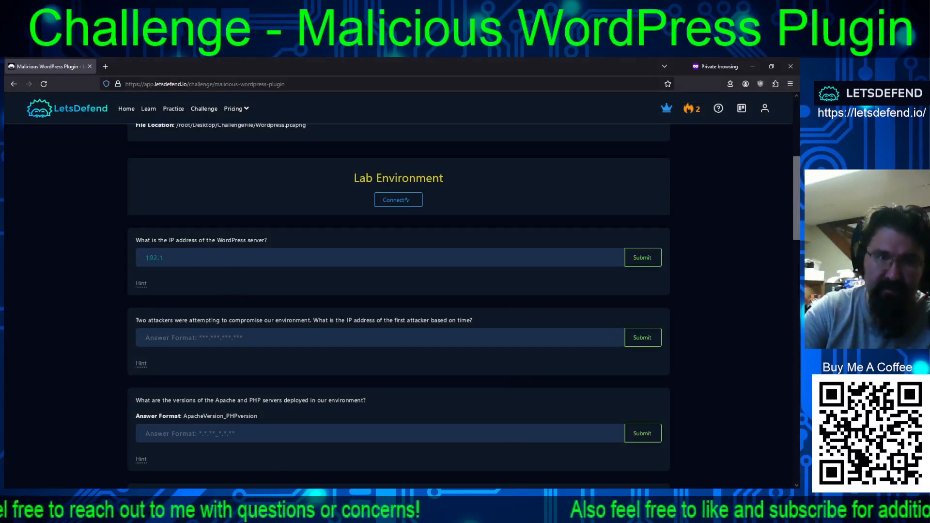
text(68.204.)
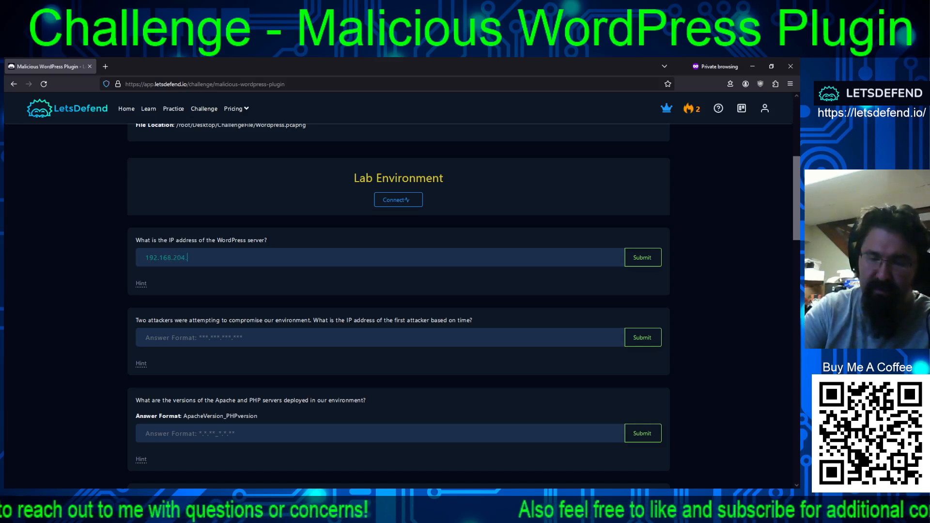
text(128)
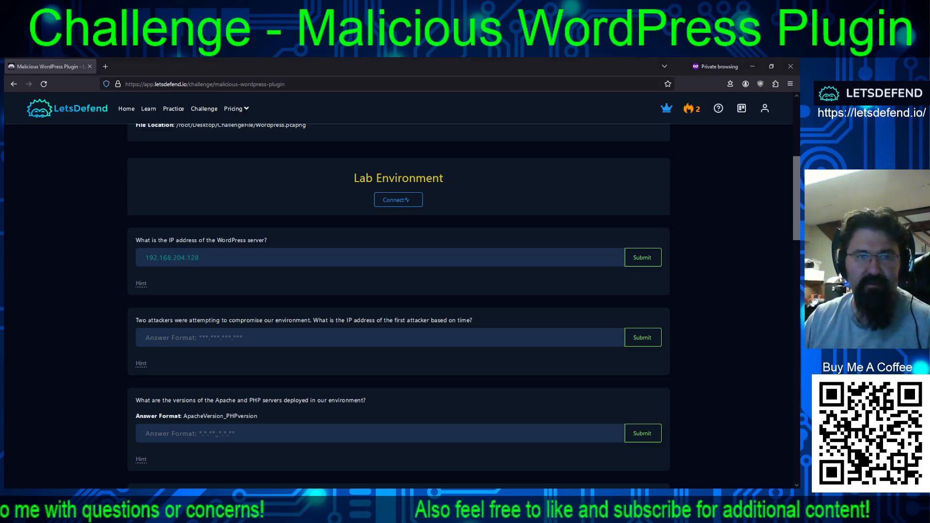
click(642, 257)
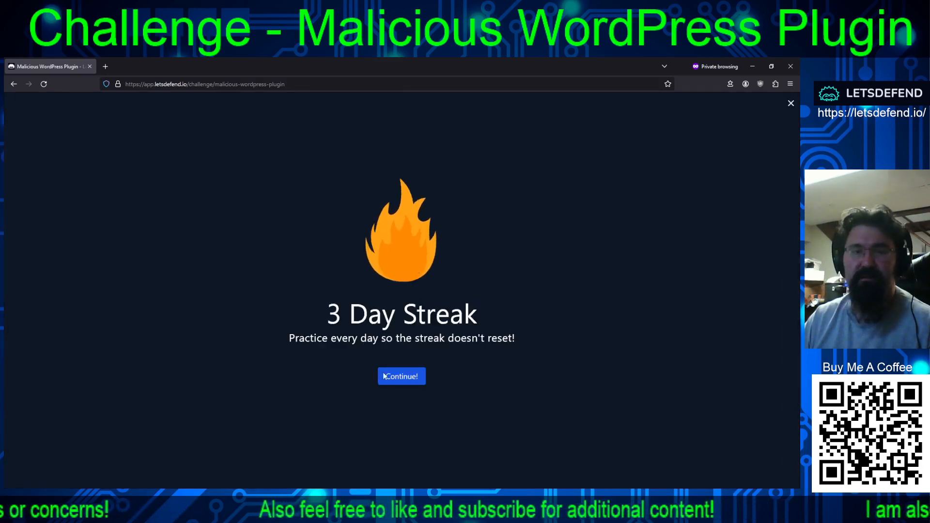
click(392, 377)
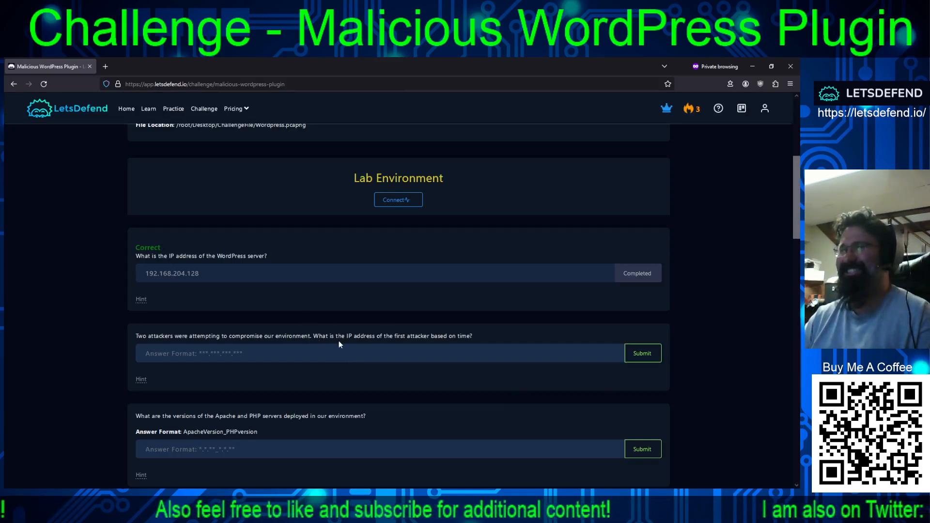
- Switch to Wireshark and inspect the packets after the GET /wordpress/ request, including the exchange between 192.168.204.132 and 34.117.237.239
scroll(278, 340, down, 1)
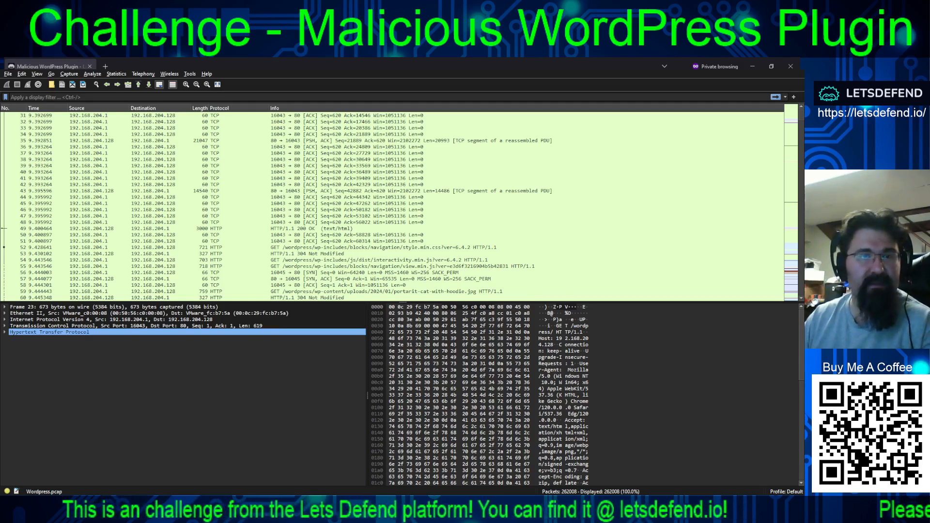
scroll(392, 203, up, 4)
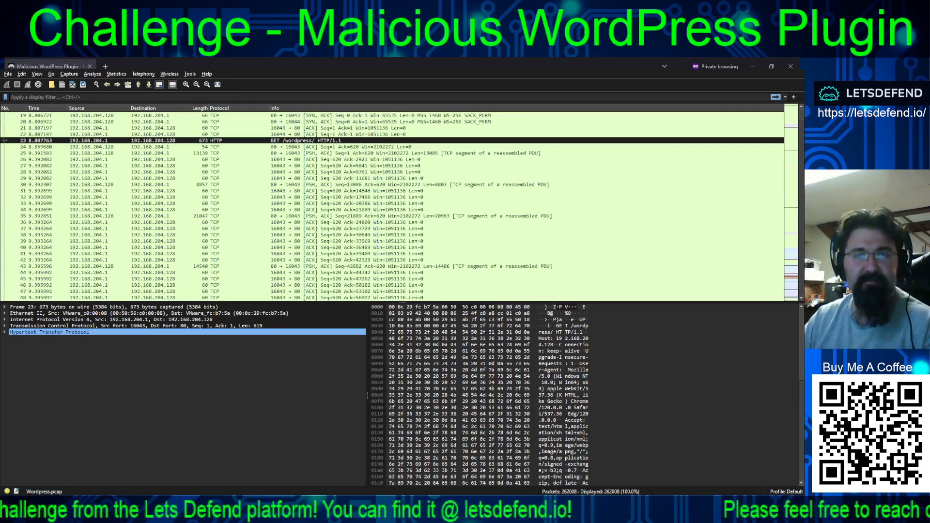
scroll(392, 203, down, 8)
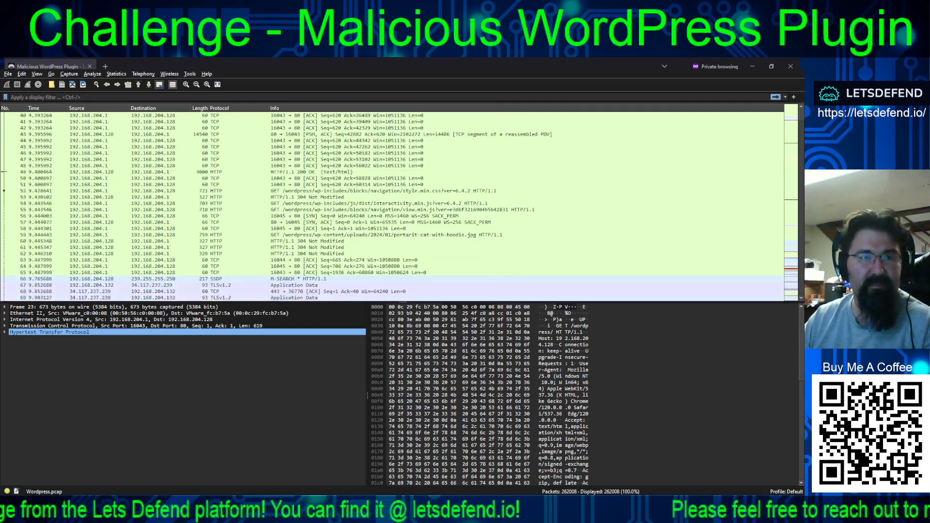
scroll(392, 204, down, 2)
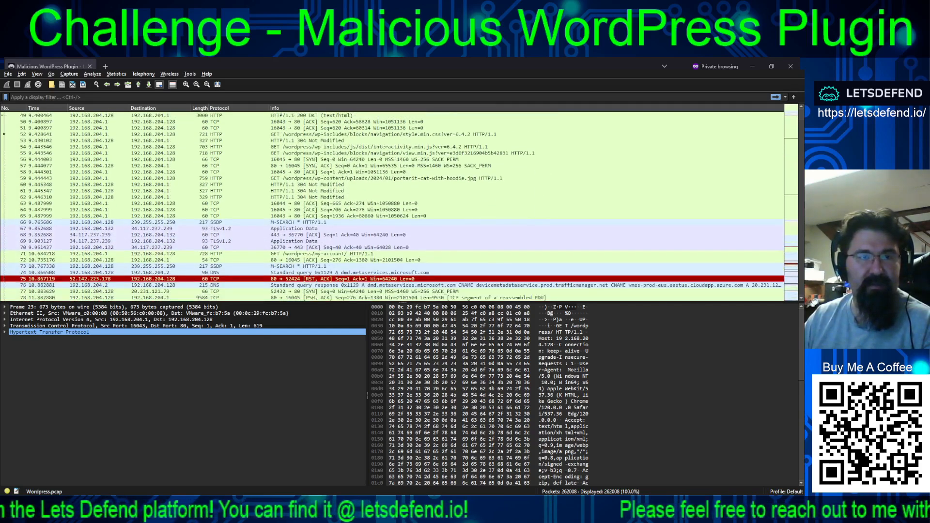
click(93, 235)
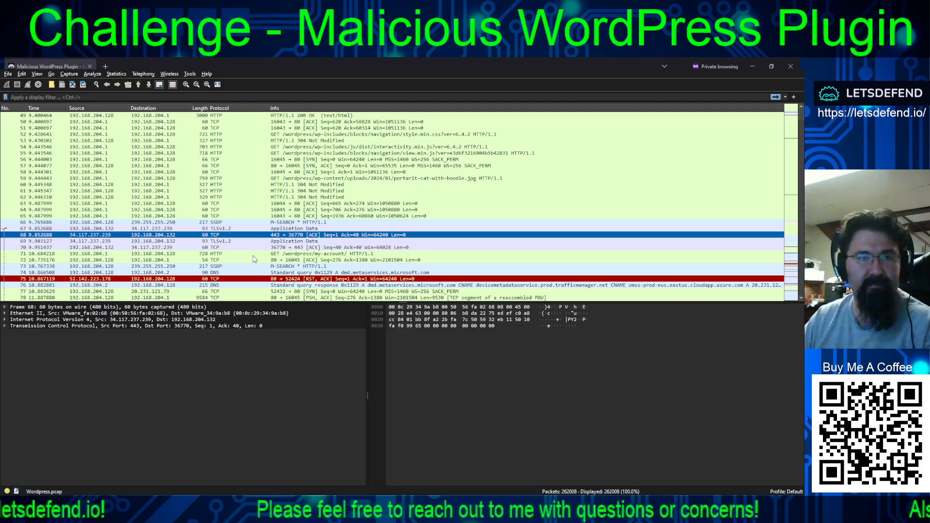
click(191, 249)
scroll(224, 253, down, 1)
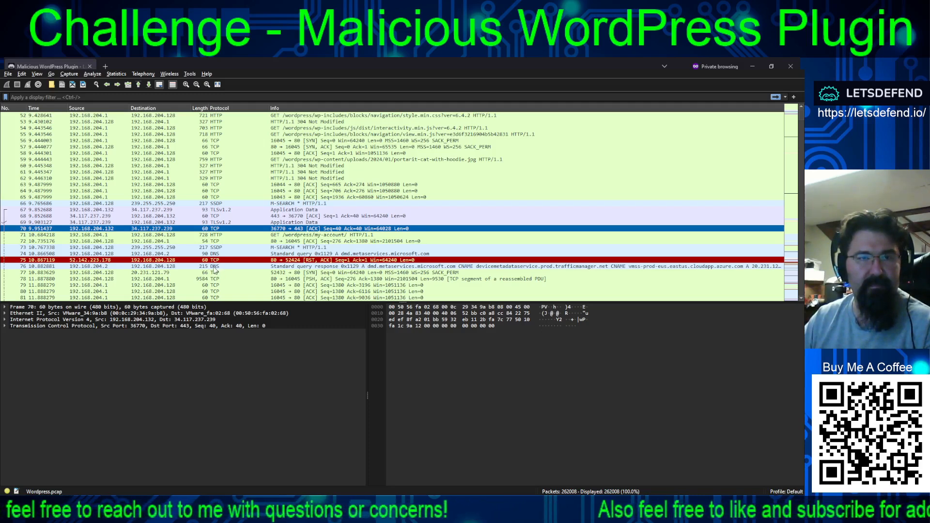
- Examine the web requests 192.168.204.1 sends to the WordPress server, up to GET /wordpress/cart/ in packet 171
scroll(216, 267, down, 10)
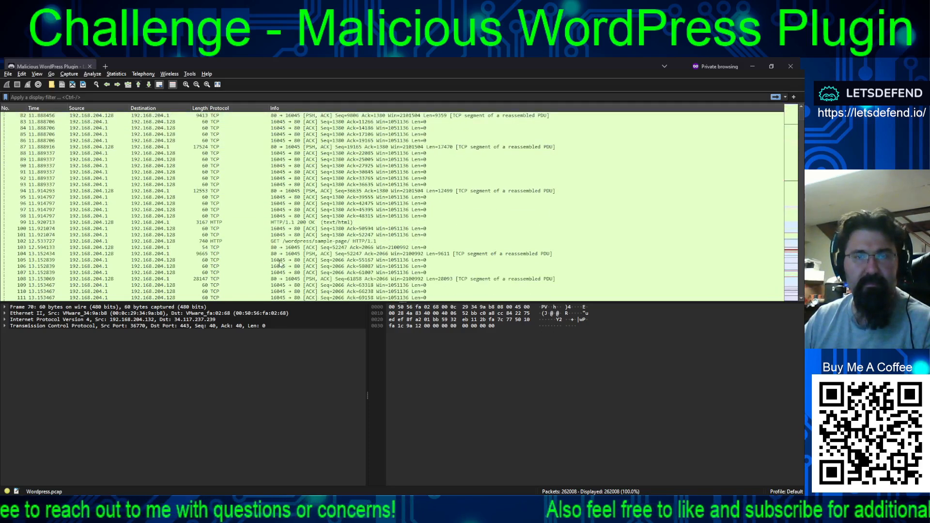
scroll(244, 255, down, 1)
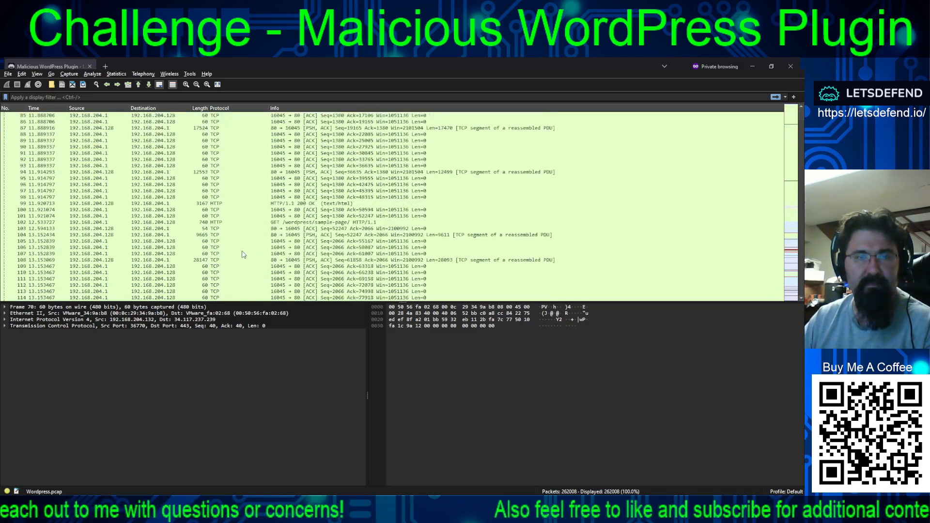
scroll(244, 254, down, 8)
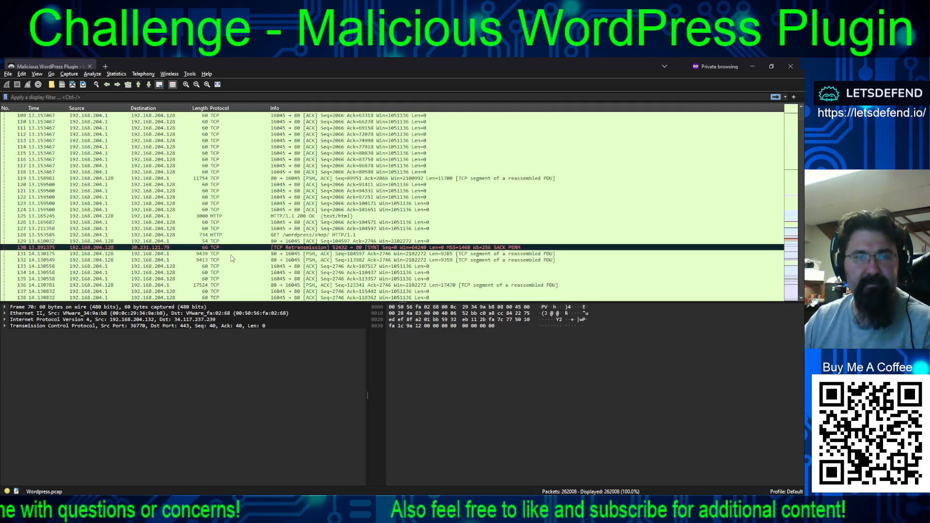
click(166, 229)
scroll(237, 237, down, 4)
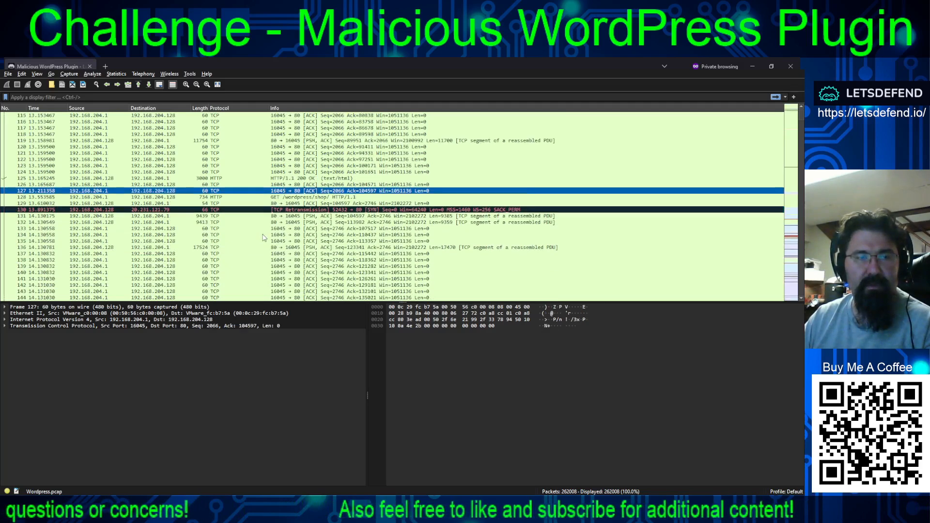
scroll(241, 214, down, 9)
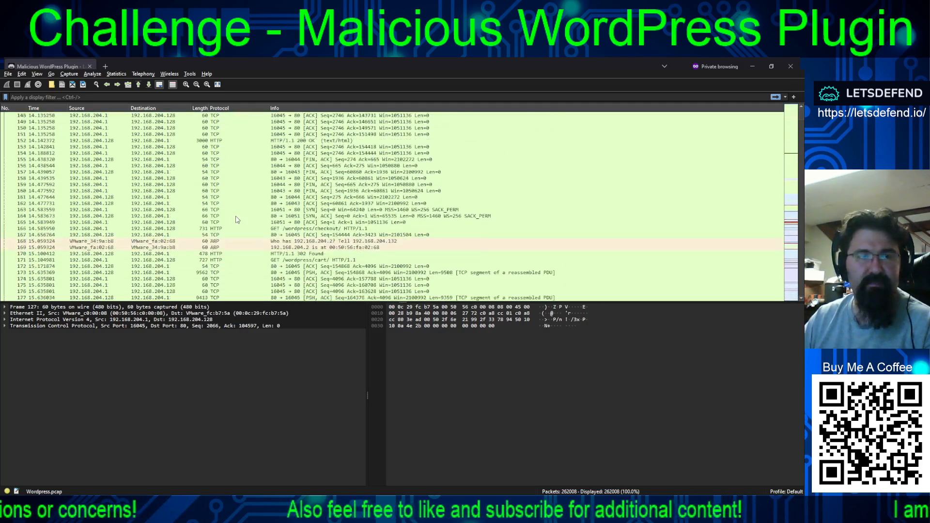
scroll(224, 226, down, 5)
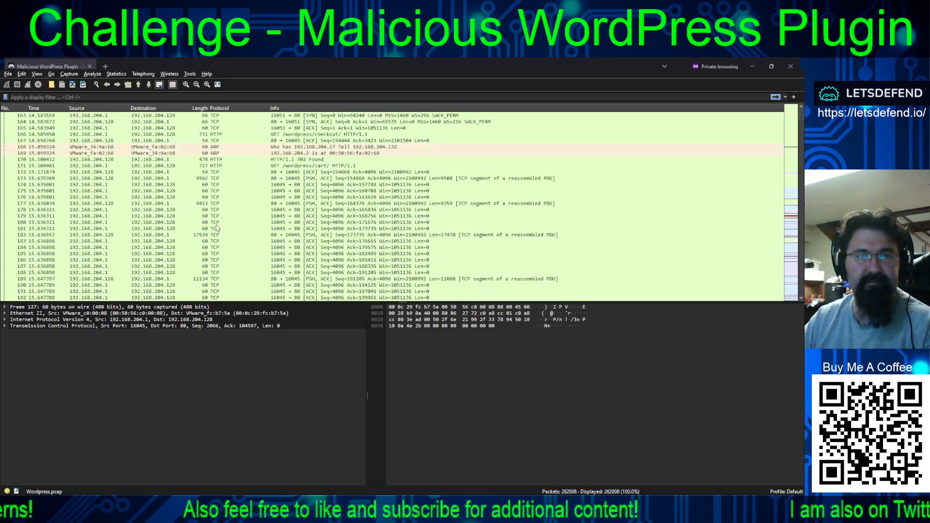
click(264, 166)
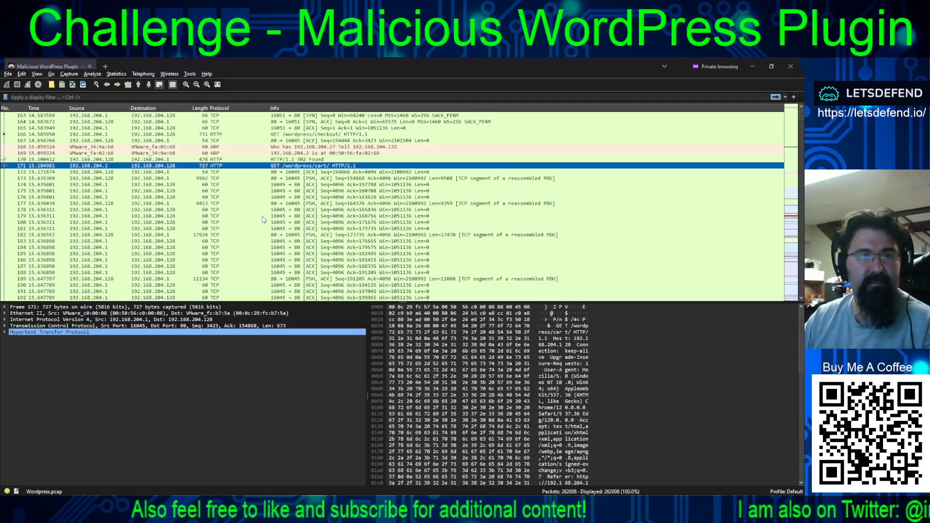
- Inspect the traffic between 192.168.204.132 and 34.149.100.209 in packets 325 to 328, plus the ARP request in packet 331
scroll(265, 219, down, 14)
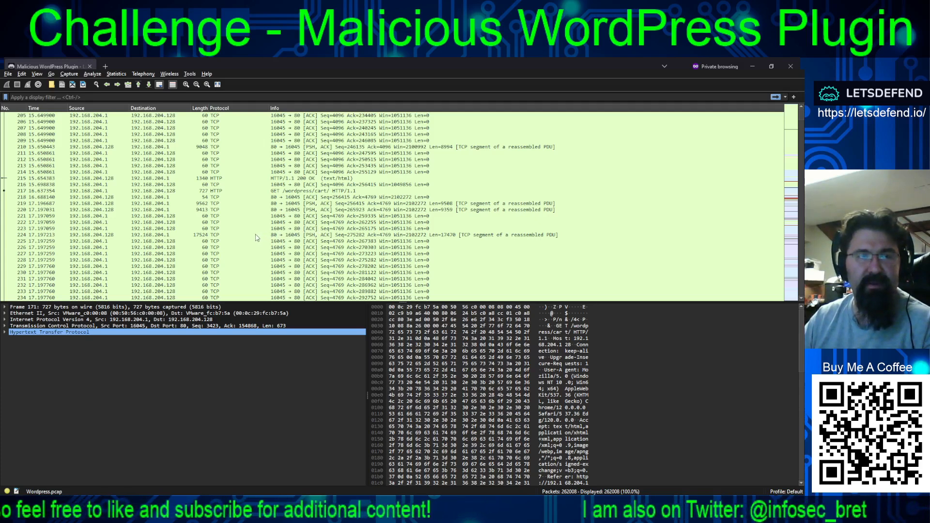
scroll(262, 233, down, 4)
scroll(258, 231, down, 20)
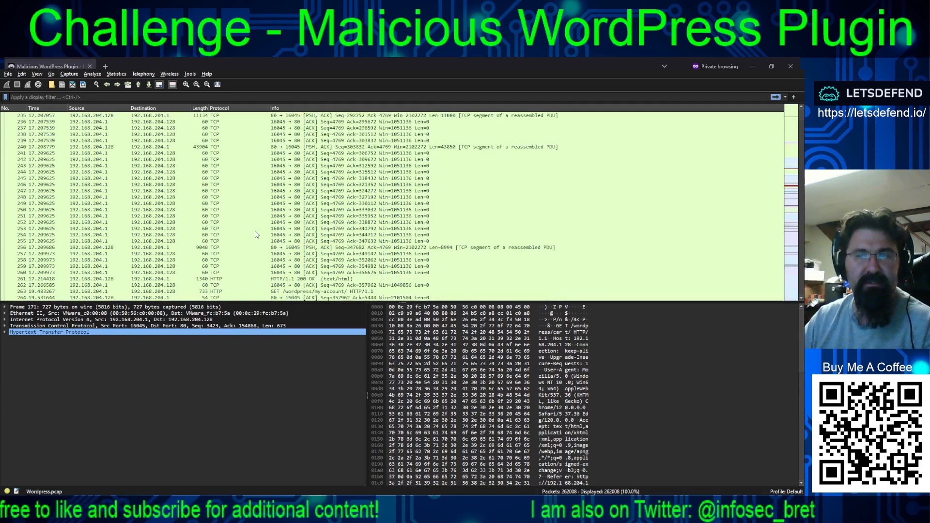
scroll(251, 233, down, 6)
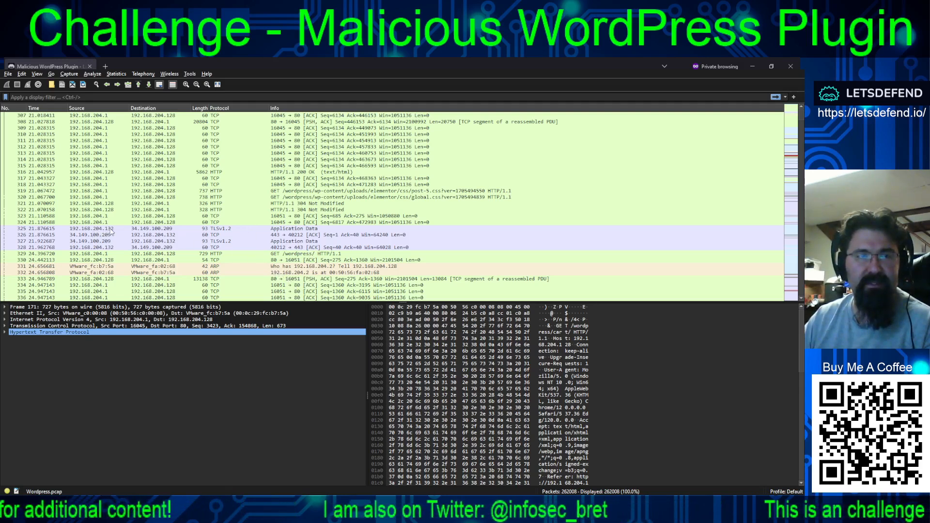
click(145, 229)
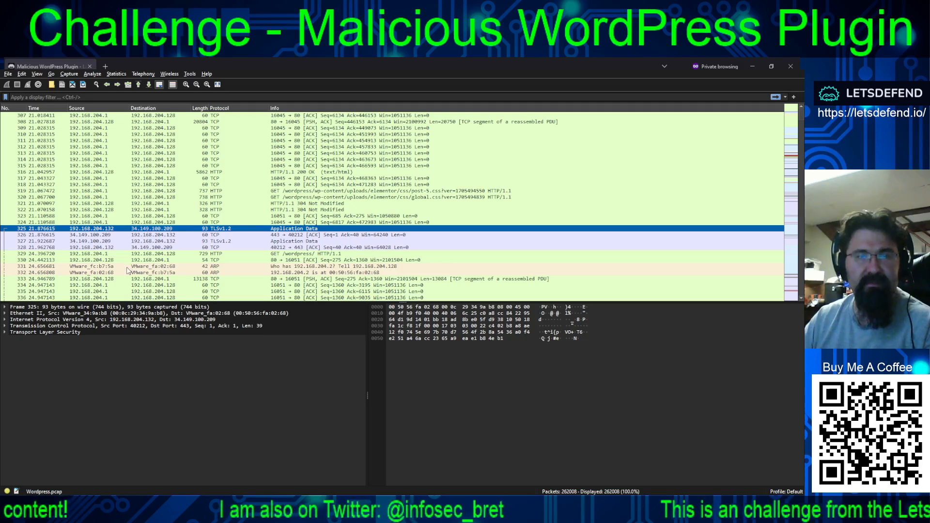
click(200, 242)
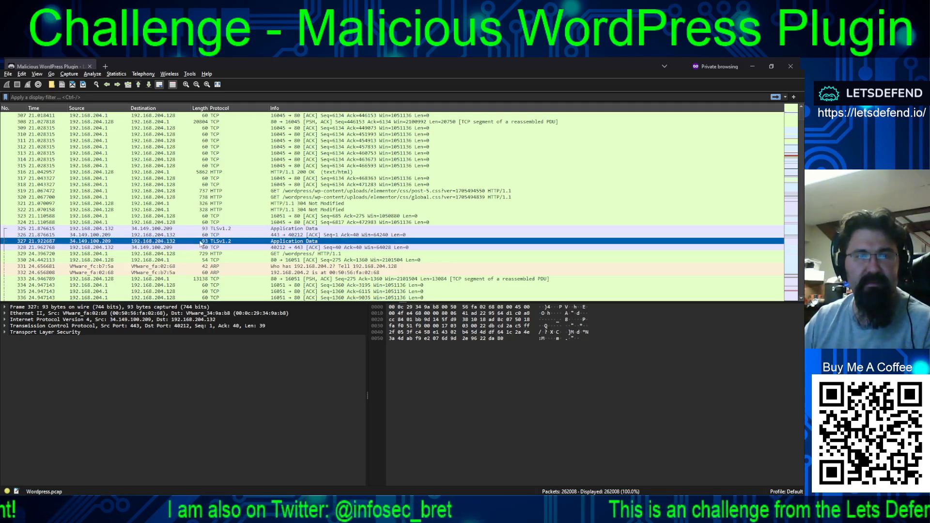
click(201, 248)
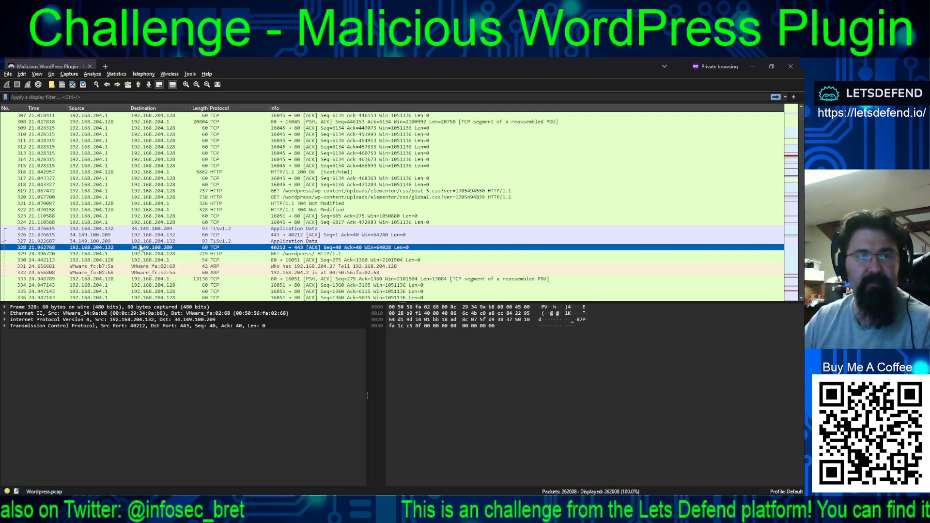
click(147, 229)
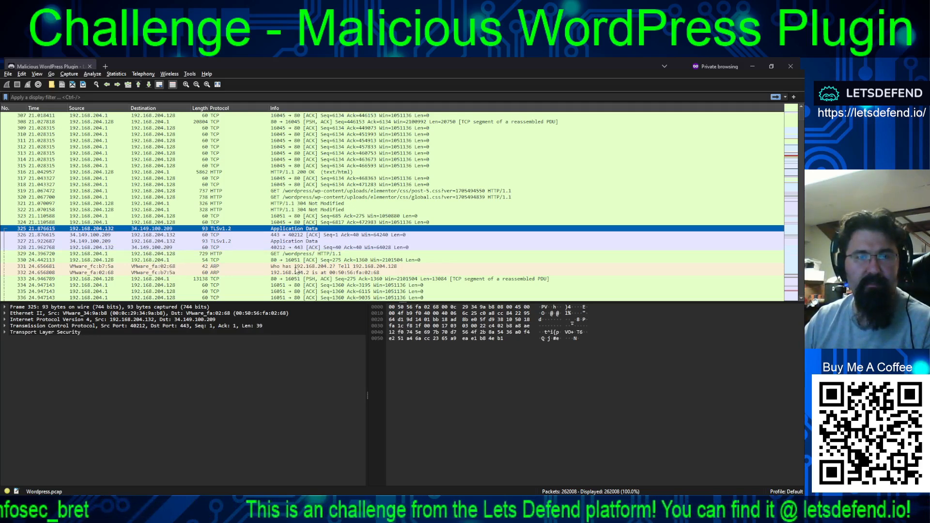
click(296, 265)
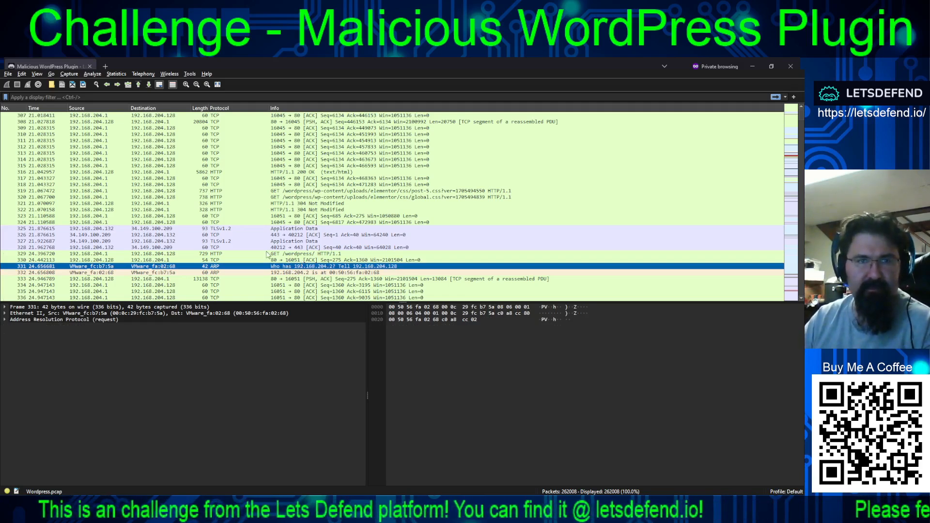
- Examine the packets after the ARP request, inspecting the server's connection to 95.100.130.57 with its /fwlink POST request and HTTP response
key(alt+Tab)
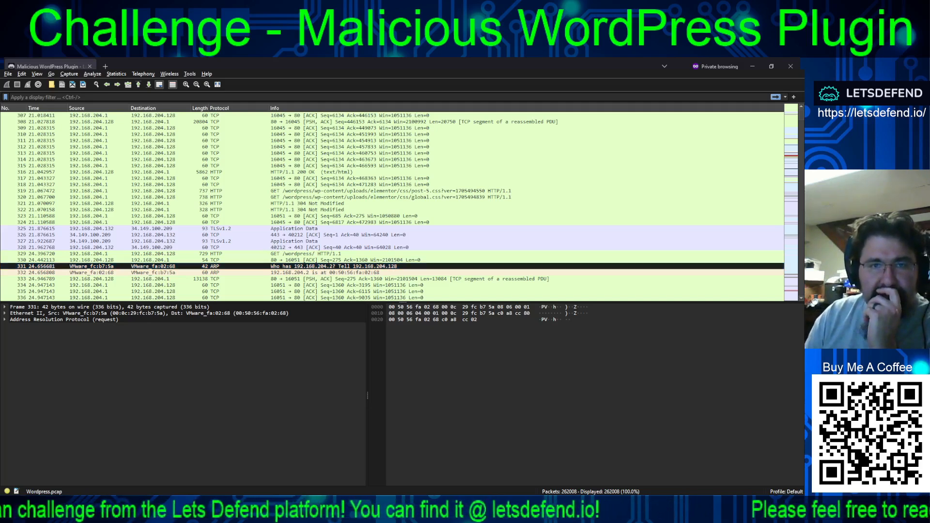
scroll(398, 204, down, 4)
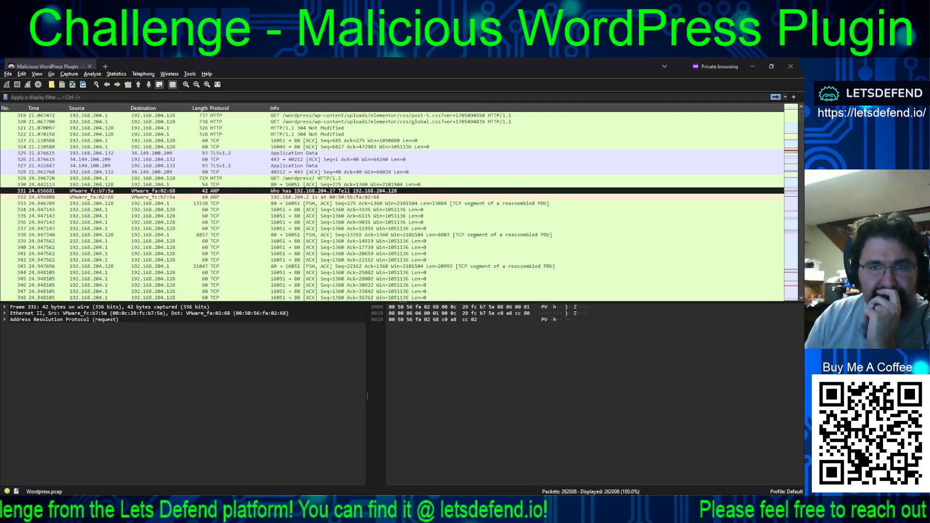
scroll(398, 203, down, 6)
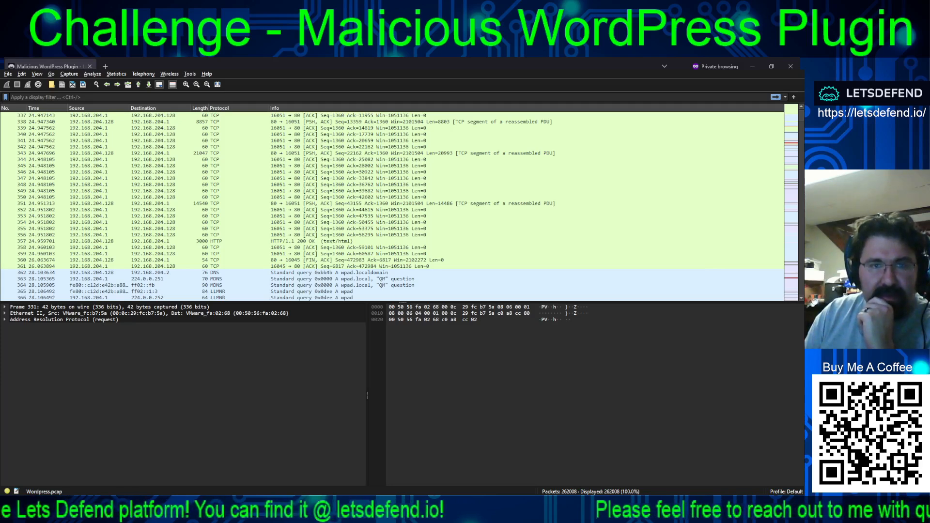
scroll(398, 203, down, 8)
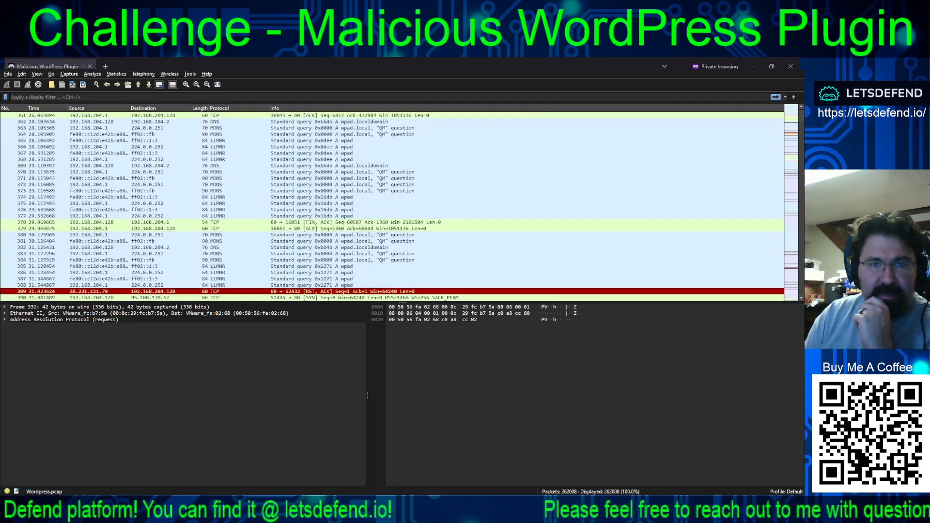
scroll(398, 203, down, 3)
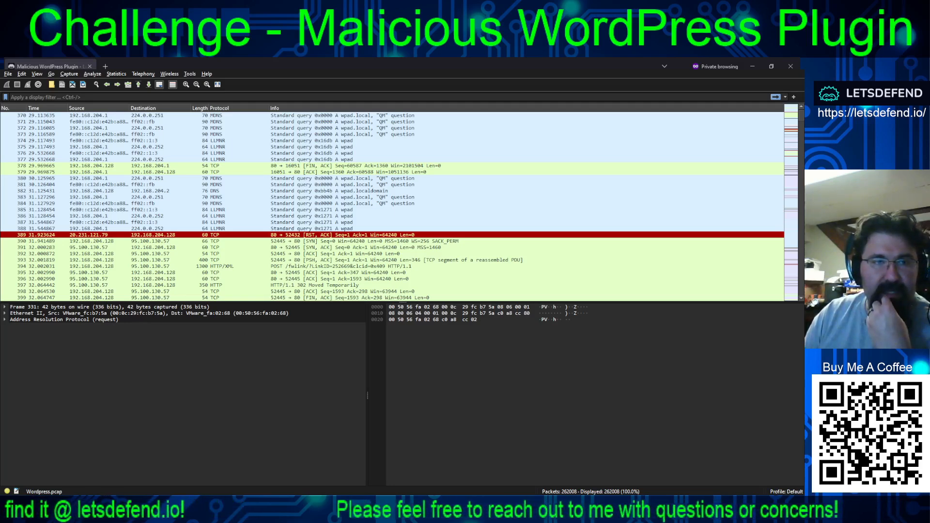
click(166, 242)
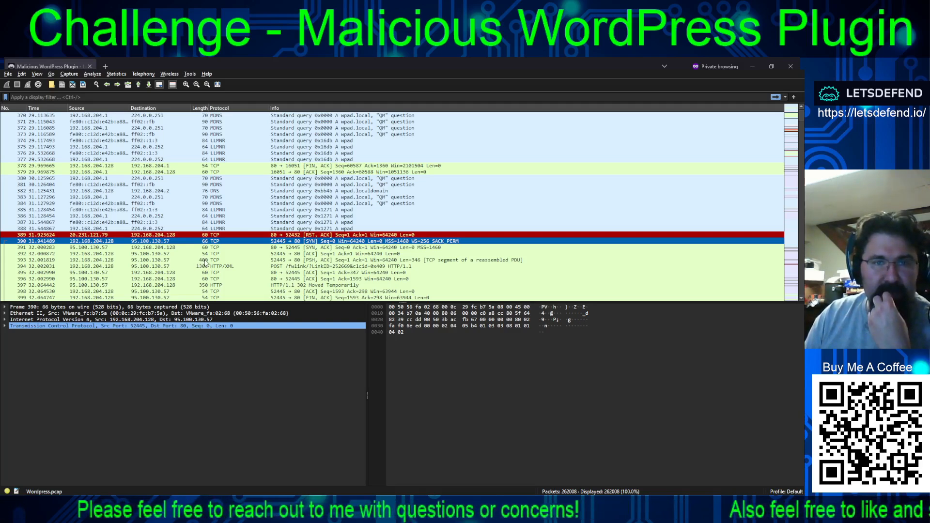
click(280, 267)
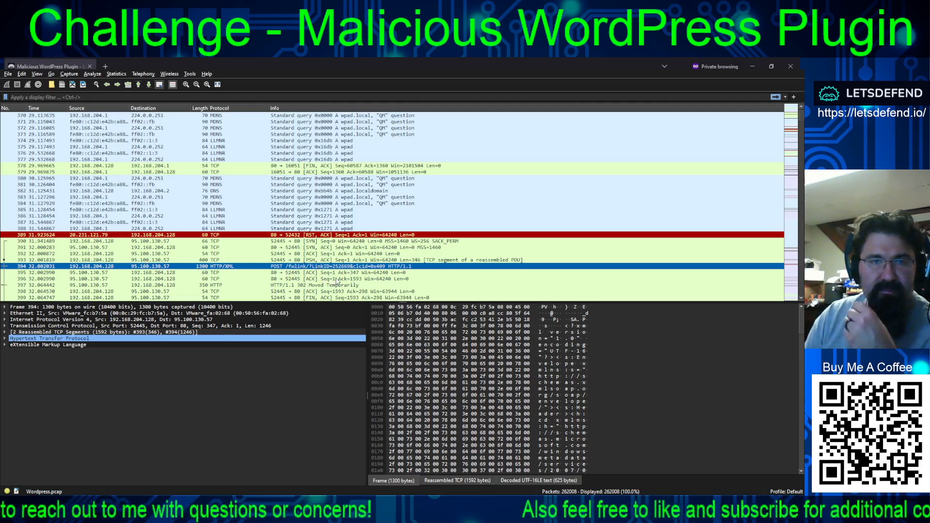
scroll(317, 272, down, 1)
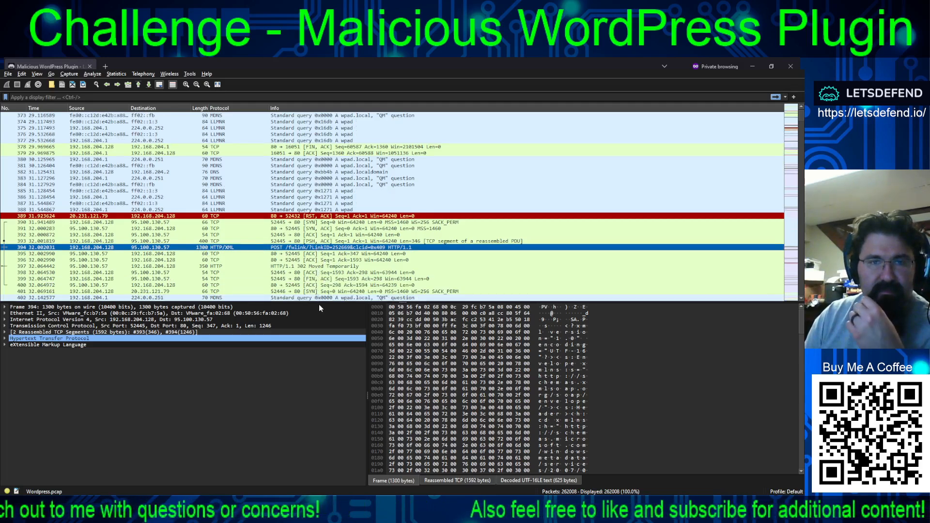
click(323, 260)
click(323, 266)
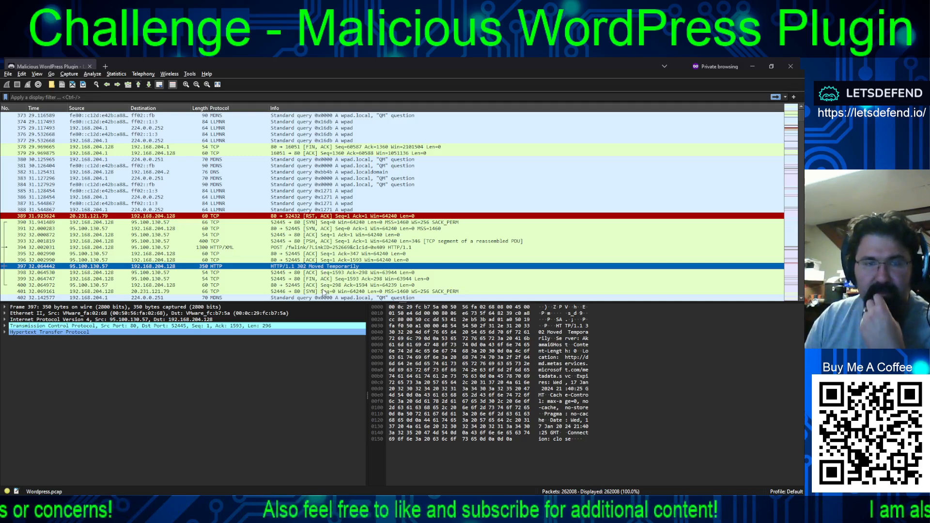
- Examine the packets after HTTP response 397, up to the DNS lookups for 0.gravatar.com
scroll(324, 293, down, 2)
scroll(324, 285, down, 2)
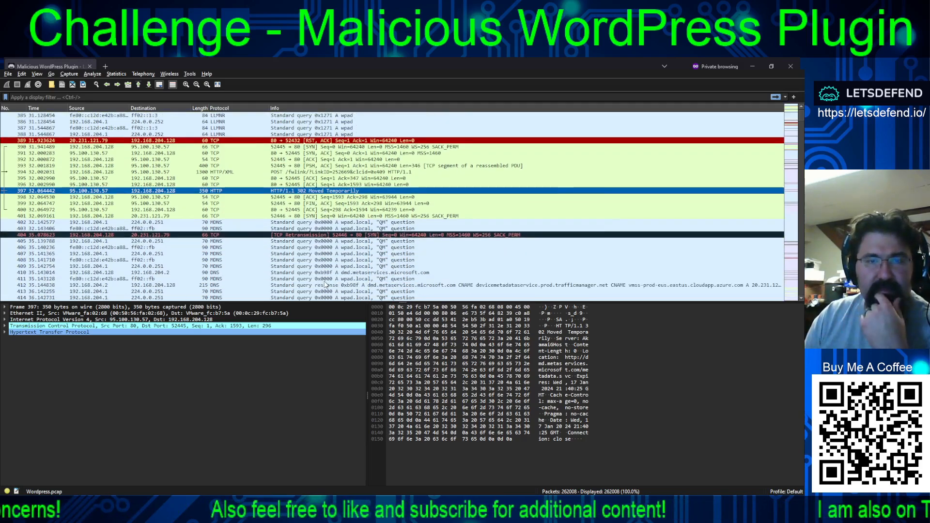
scroll(323, 288, down, 4)
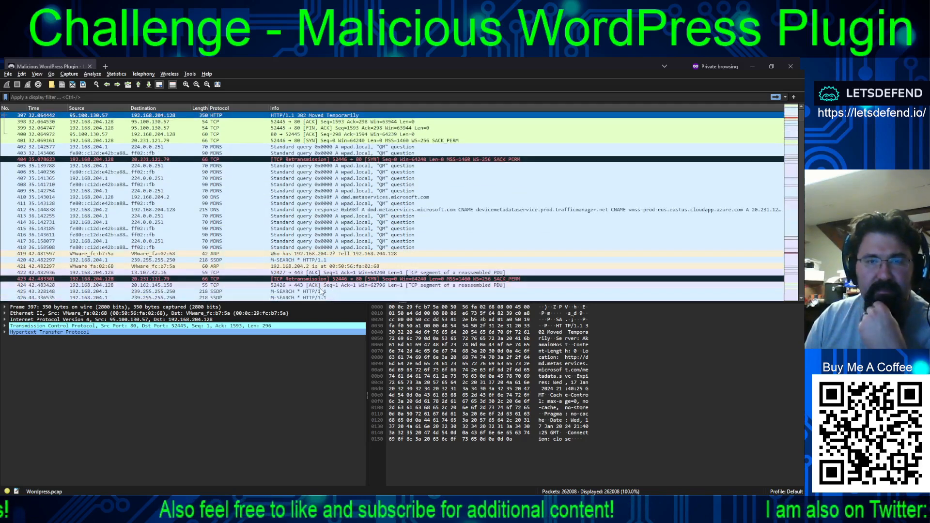
scroll(318, 289, down, 4)
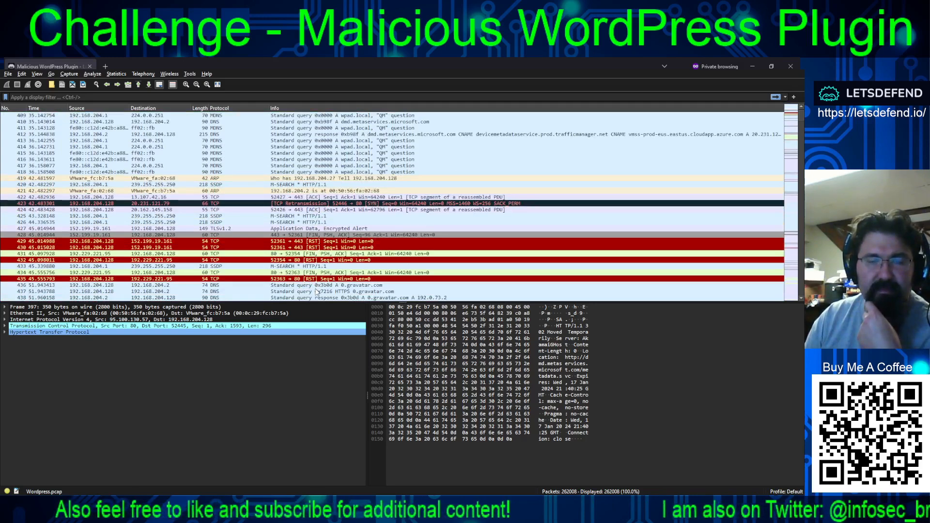
scroll(316, 288, down, 4)
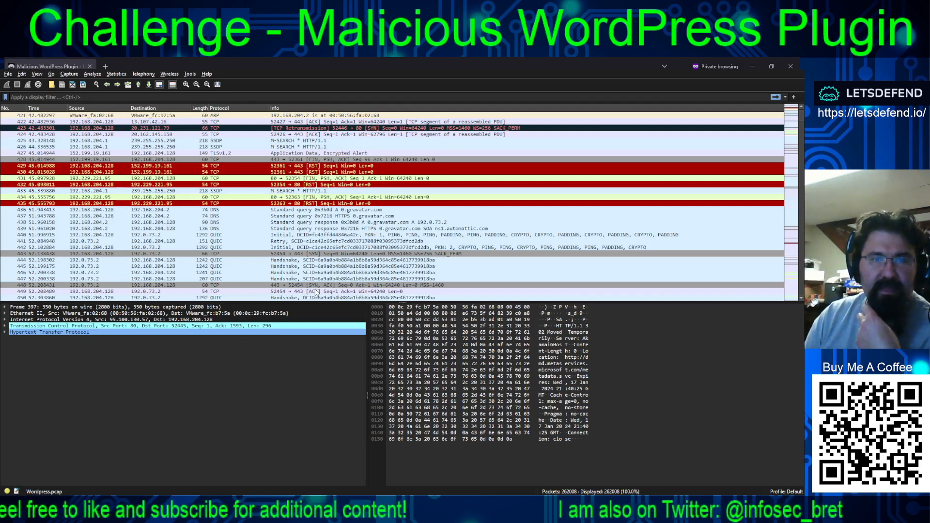
- Inspect the QUIC and TLS exchange between 192.168.204.128 and 192.0.73.2, including packets 453 and 468
scroll(330, 258, down, 4)
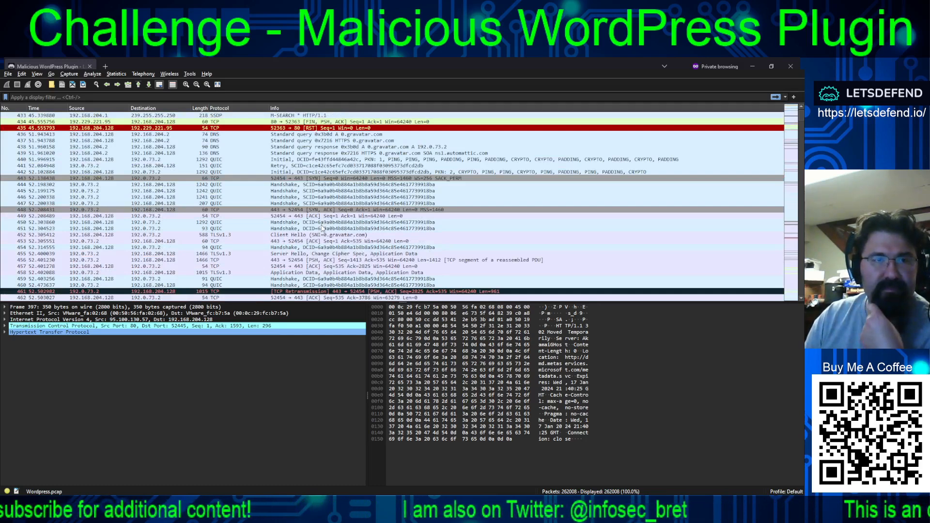
click(169, 242)
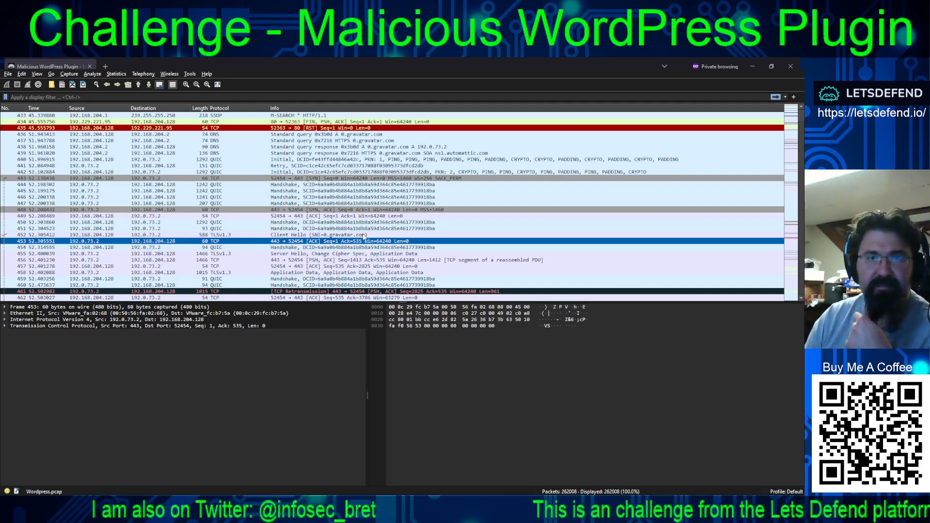
scroll(364, 237, down, 3)
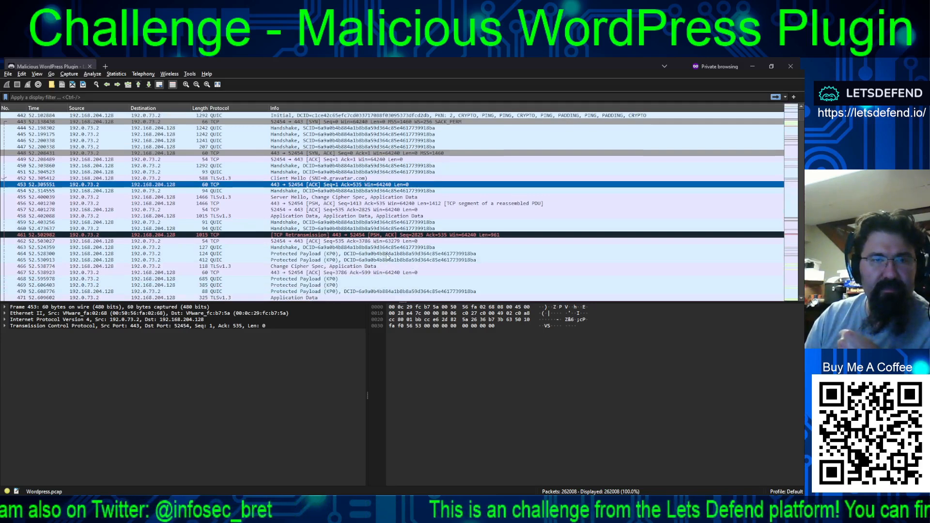
scroll(381, 247, down, 2)
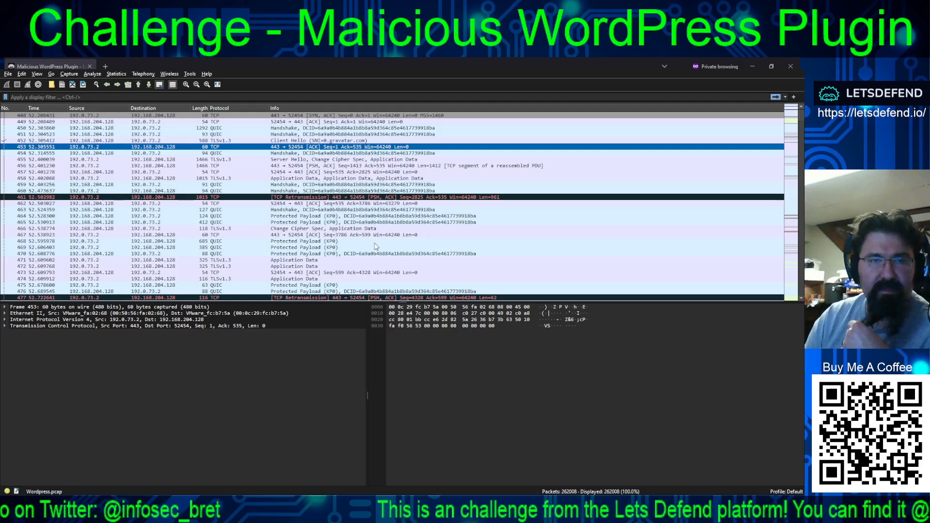
click(402, 241)
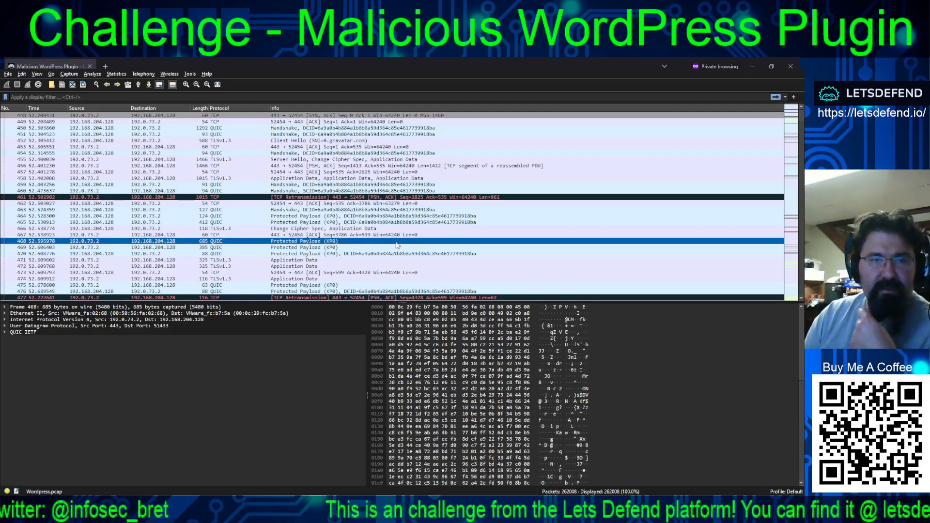
- Find the POST /metadata.svc request to 138.91.171.81 in packet 488 and read through its XML payload bytes
scroll(402, 251, down, 2)
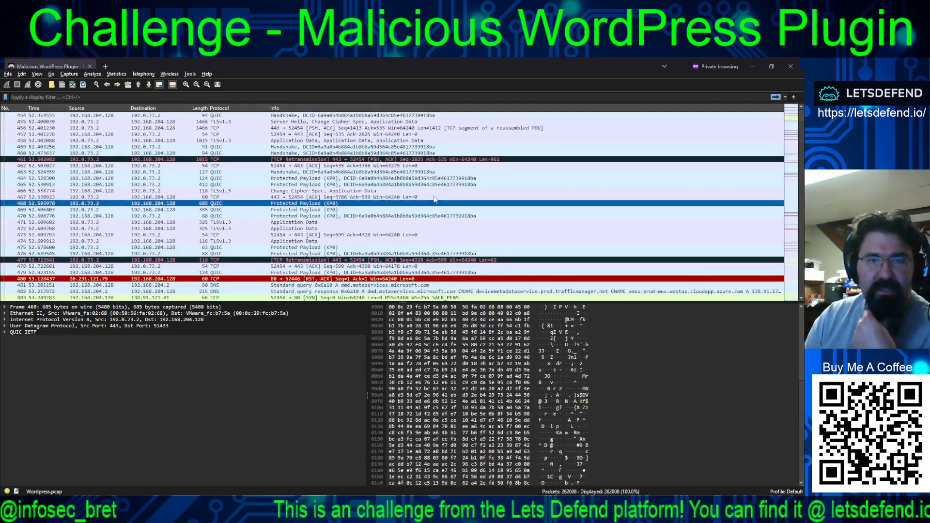
scroll(433, 202, down, 2)
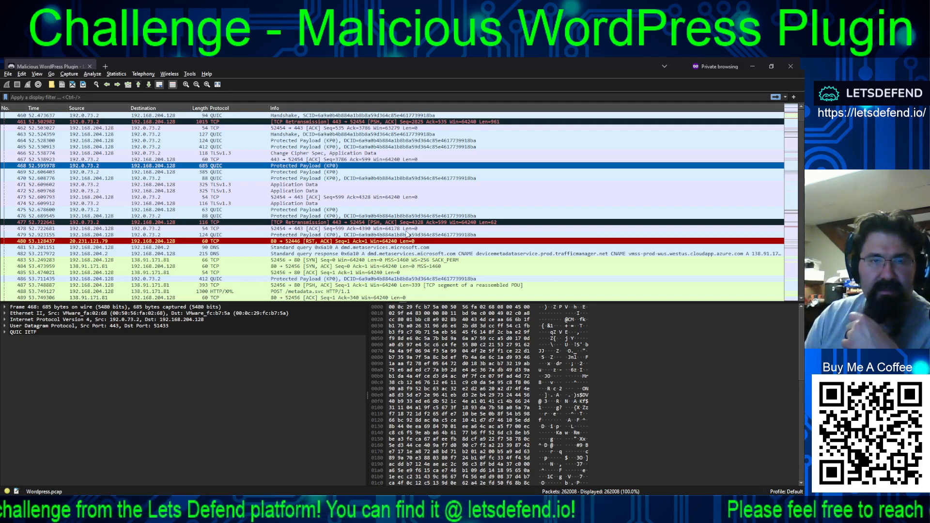
scroll(407, 234, down, 3)
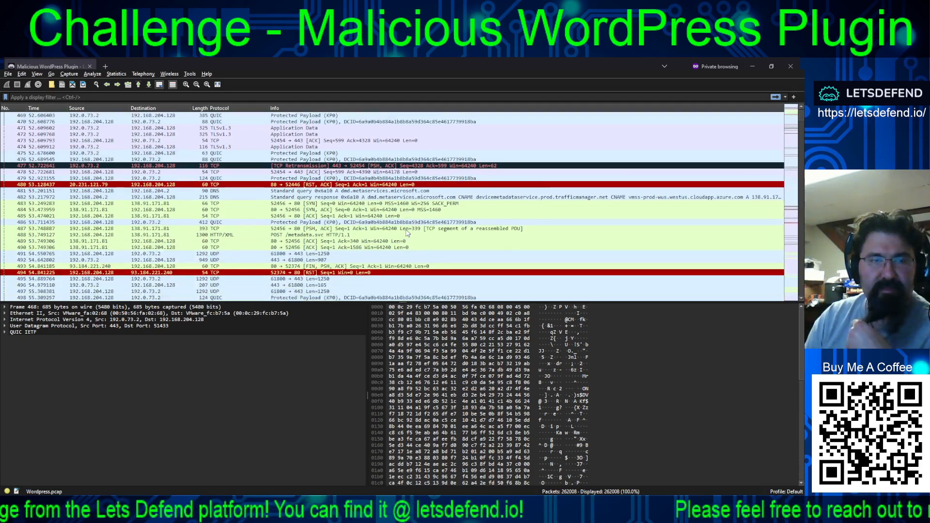
click(329, 235)
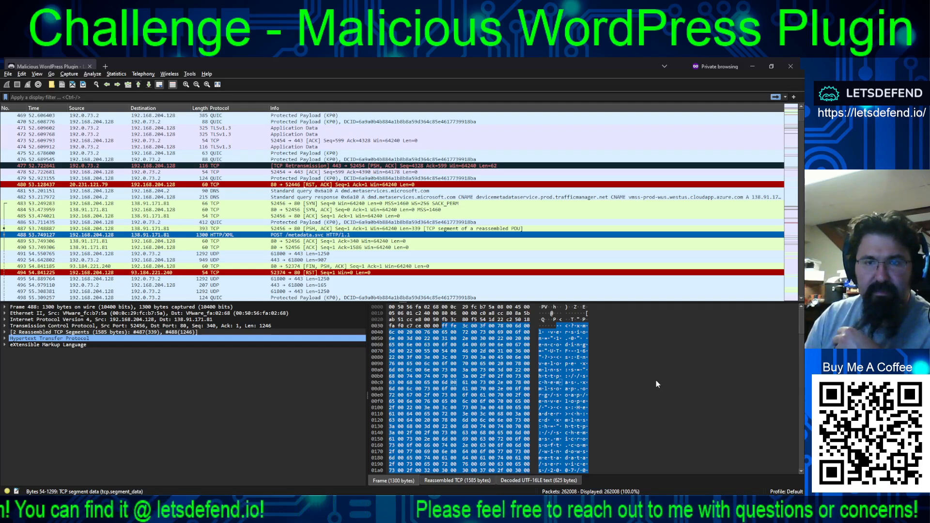
scroll(650, 376, down, 3)
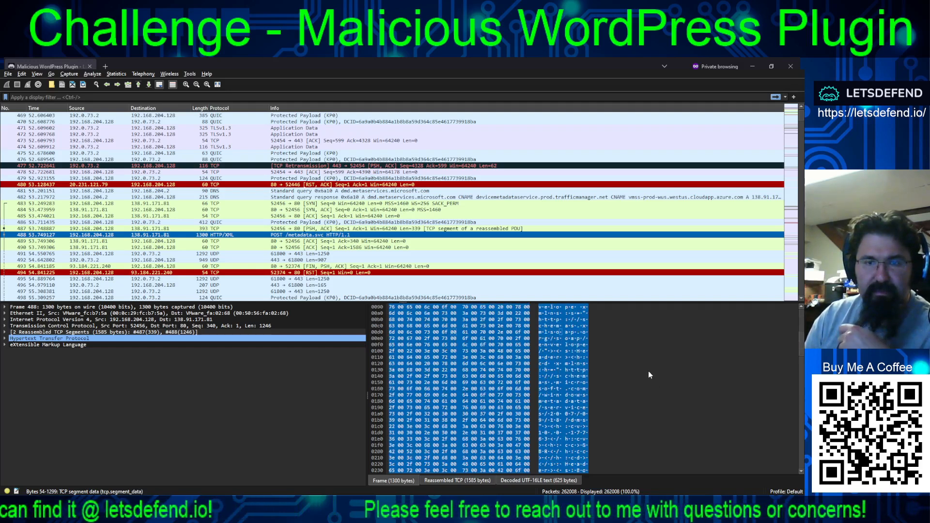
scroll(649, 375, down, 11)
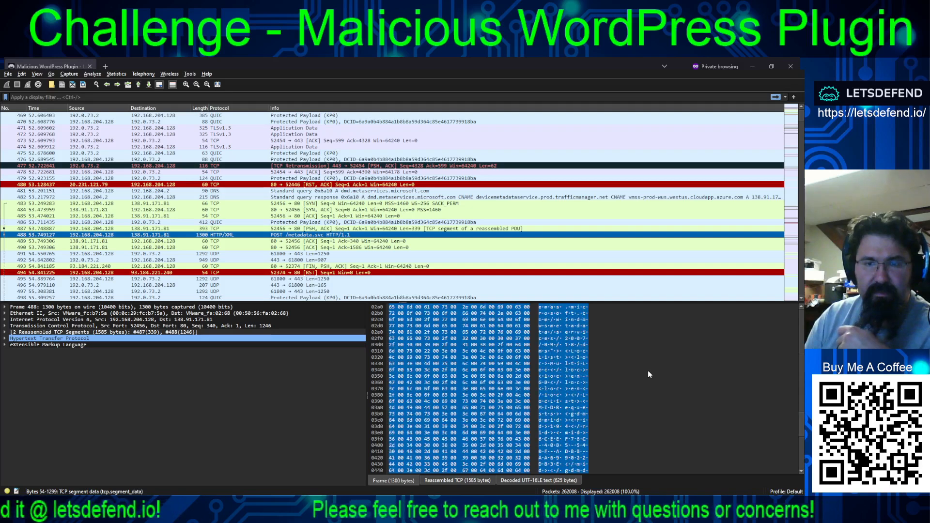
scroll(649, 374, down, 5)
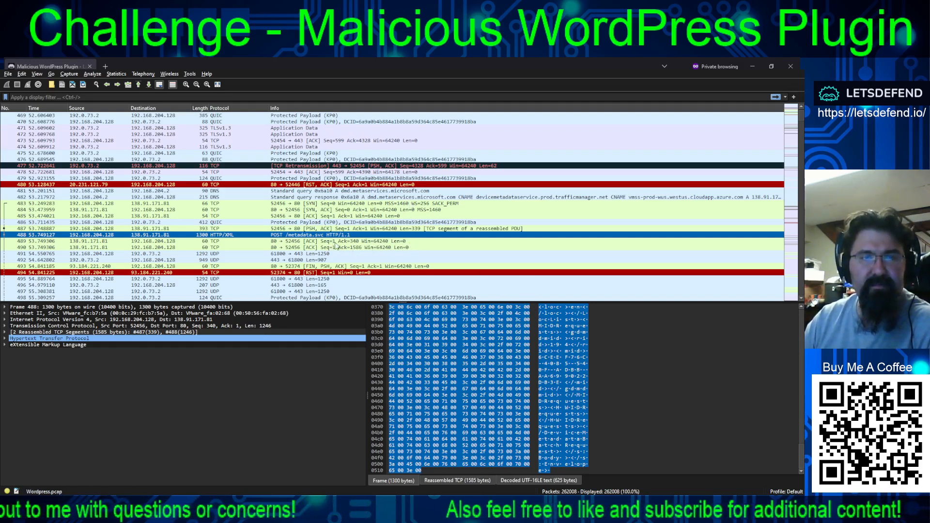
- Inspect the api.wordpress.org DNS query in packet 523 and the TLS traffic with 198.143.164.251 that follows
scroll(382, 253, down, 7)
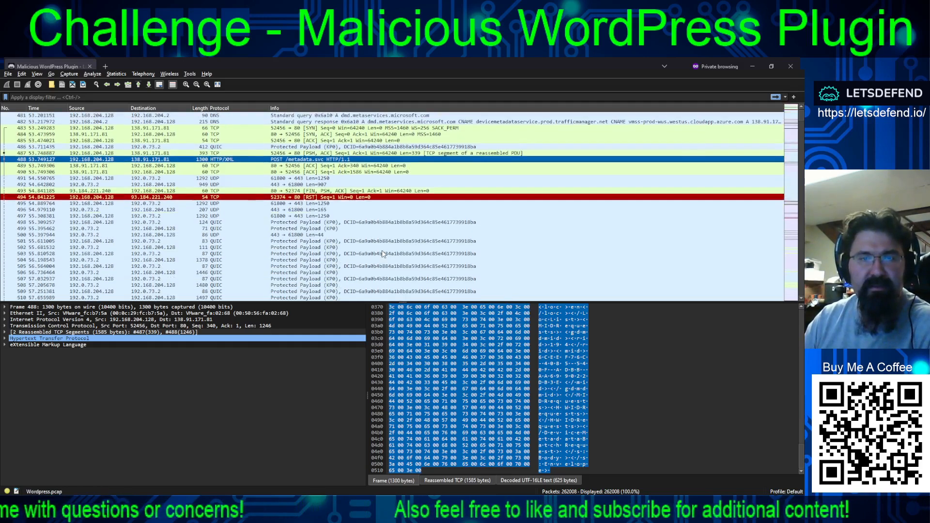
scroll(448, 228, down, 4)
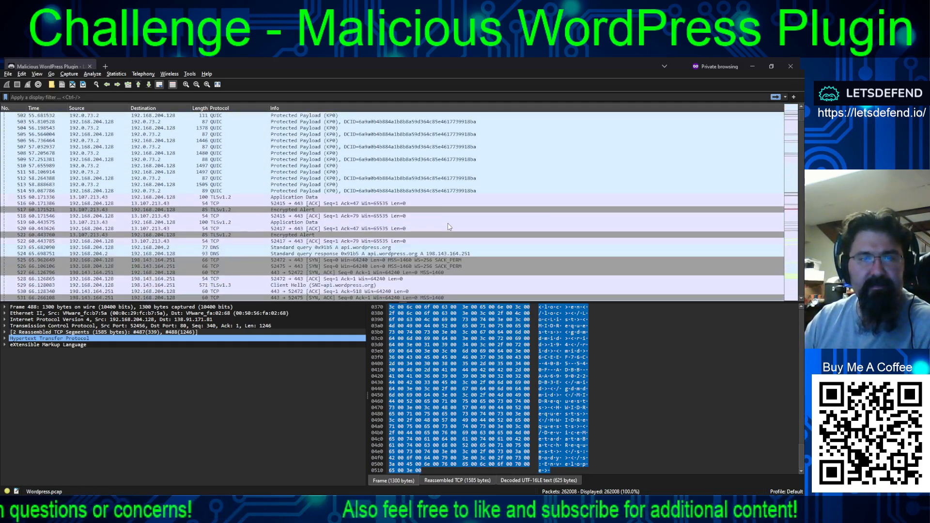
click(366, 248)
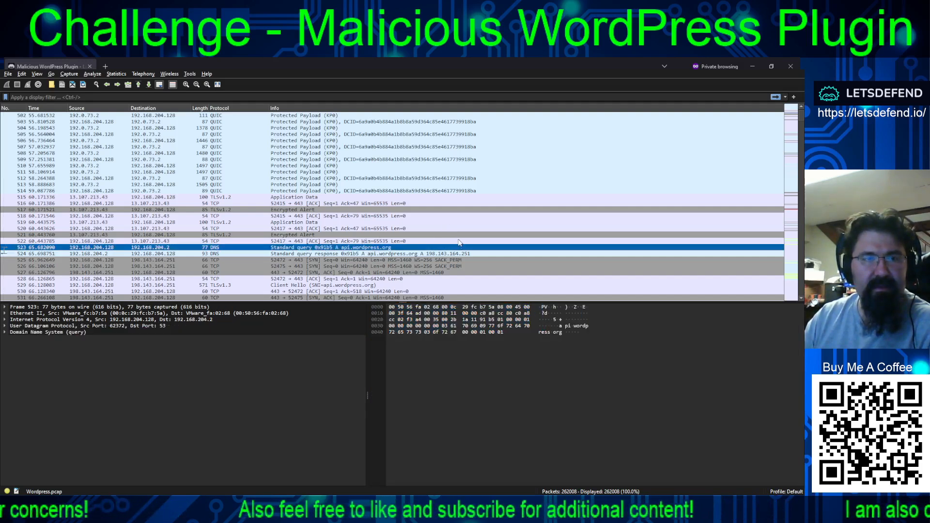
scroll(423, 206, down, 1)
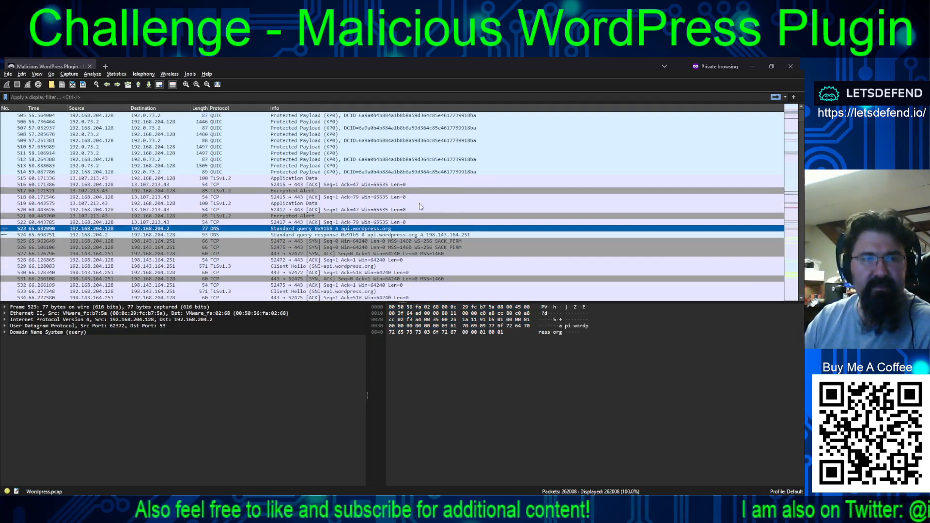
scroll(400, 227, down, 4)
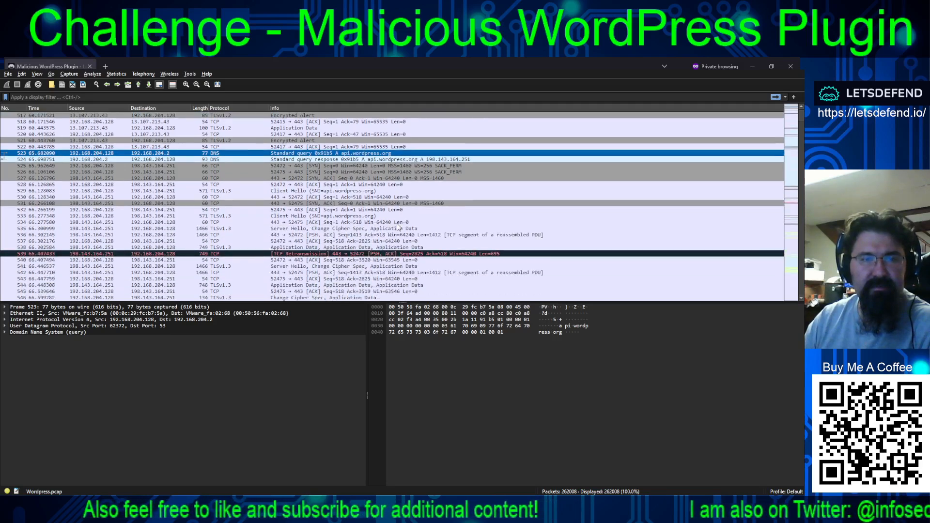
scroll(399, 229, down, 5)
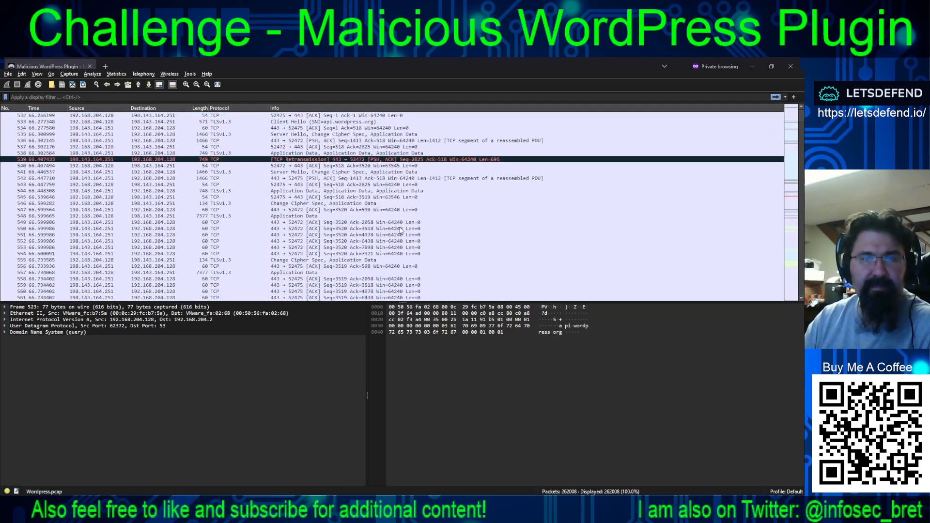
- Examine the plugins.svn.wordpress.org traffic and inspect packet 669, a QUIC payload sent by 216.58.205.196
scroll(371, 236, down, 4)
scroll(370, 232, down, 5)
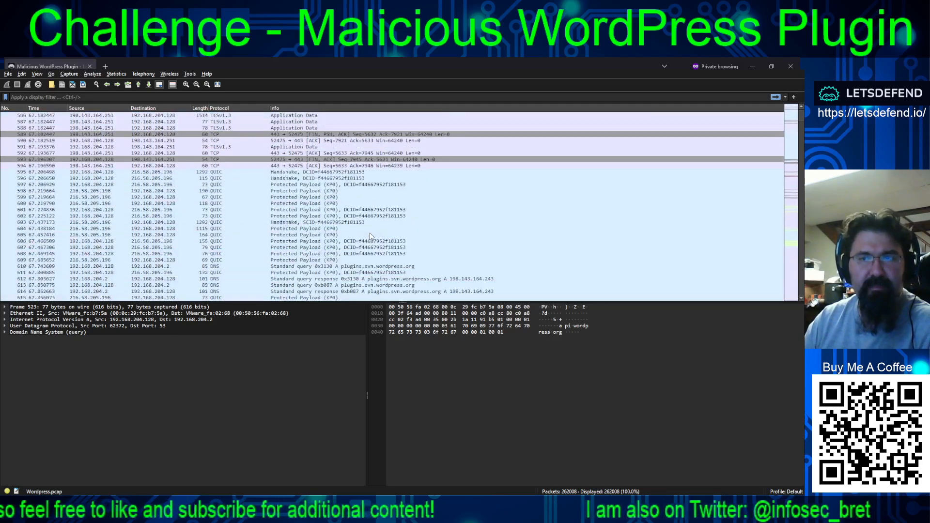
scroll(469, 213, down, 6)
scroll(469, 213, down, 10)
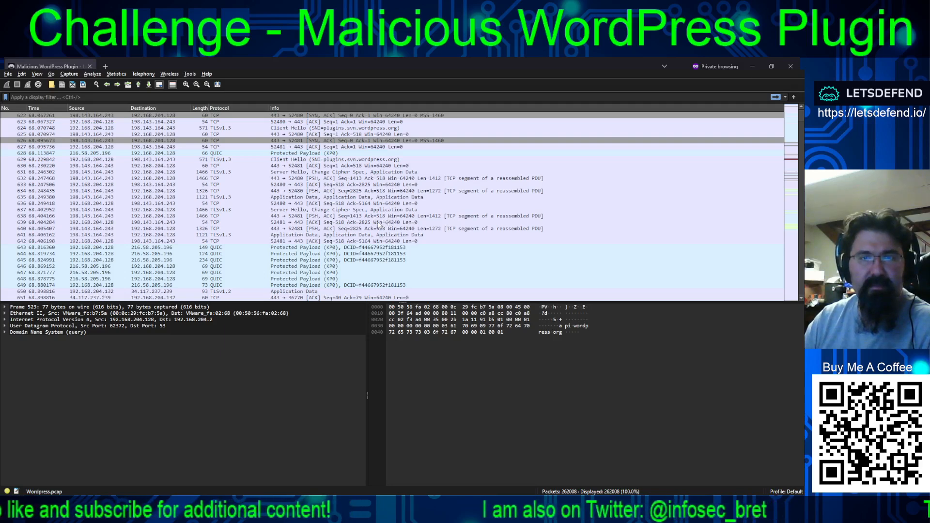
scroll(386, 223, down, 12)
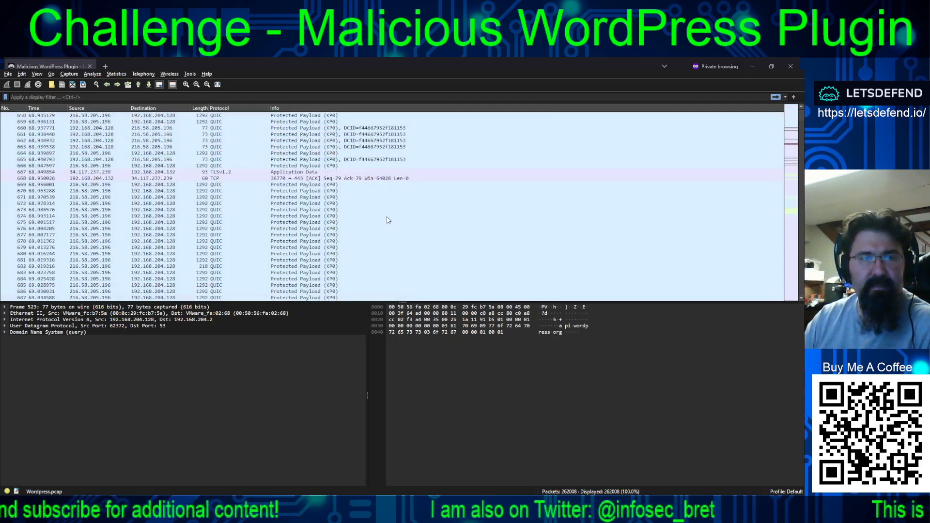
click(83, 190)
click(84, 185)
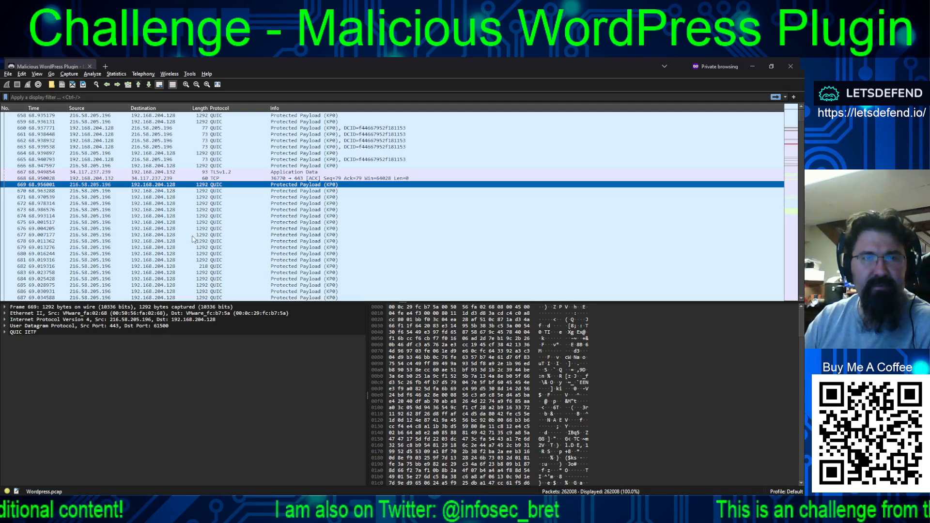
- Examine the packets after 669, covering the encrypted-tbn0.gstatic.com connections and the a1l4m.medium.com DNS lookups
scroll(290, 213, down, 17)
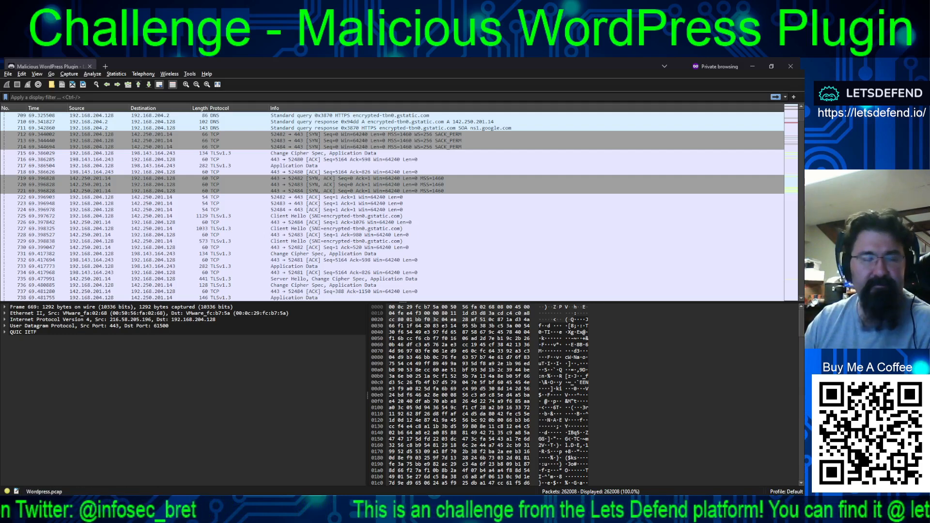
scroll(392, 206, down, 4)
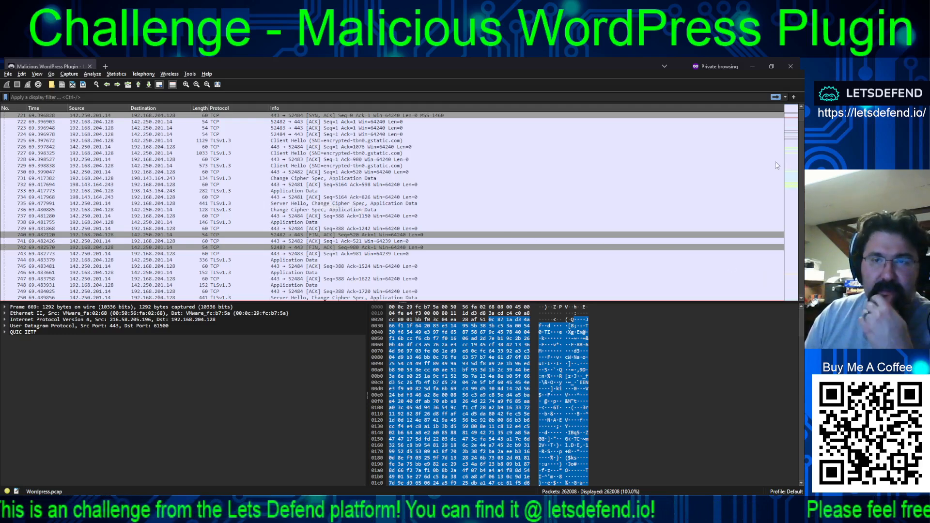
scroll(774, 167, down, 7)
scroll(644, 198, down, 7)
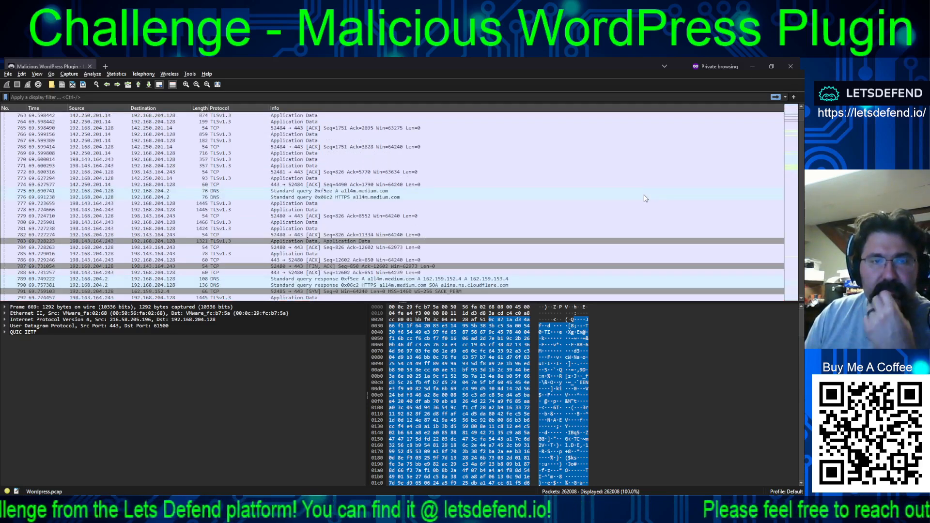
scroll(644, 198, down, 3)
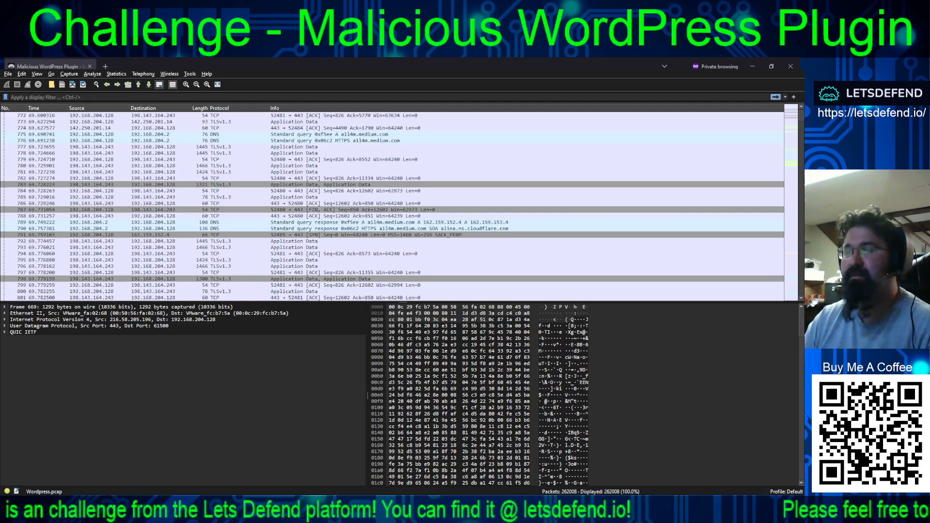
- Bring up the Conversations window on the IPv4 list and narrow it to review the address pairs
key(alt+Tab)
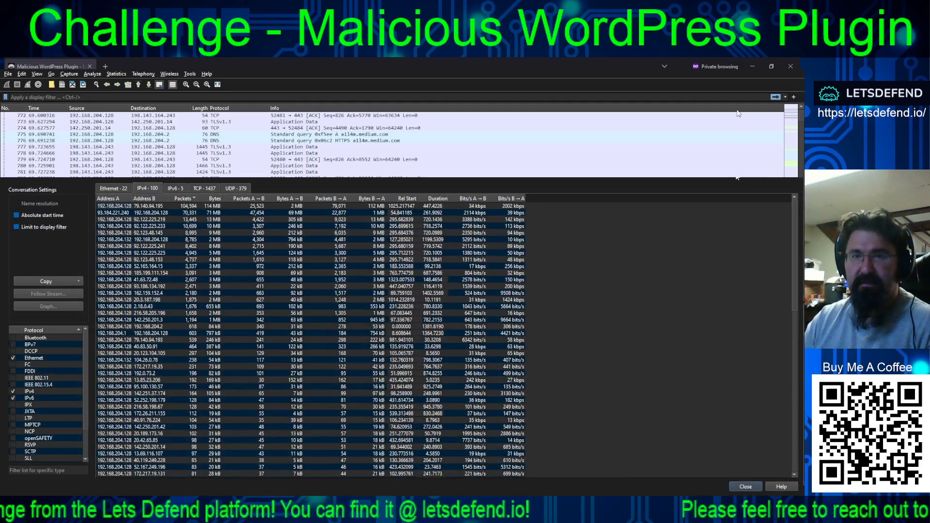
drag(803, 197, 603, 199)
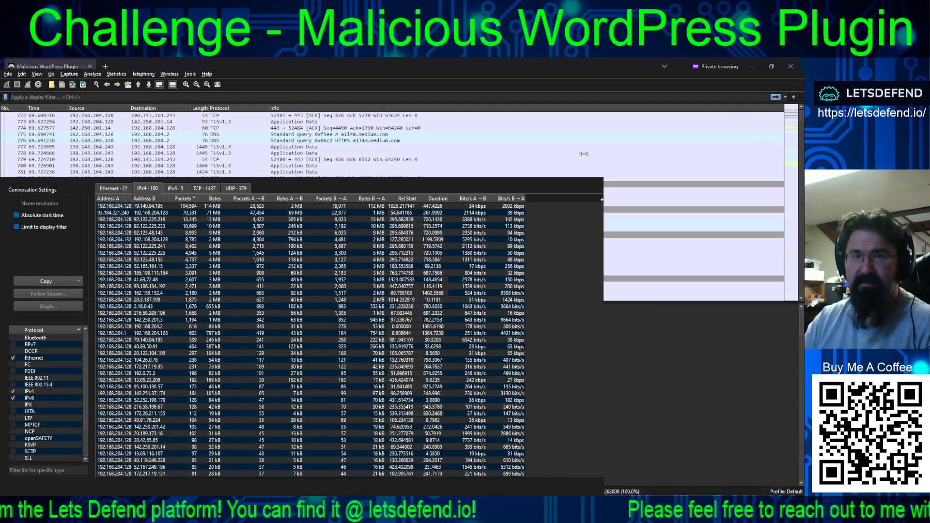
drag(583, 154, 587, 155)
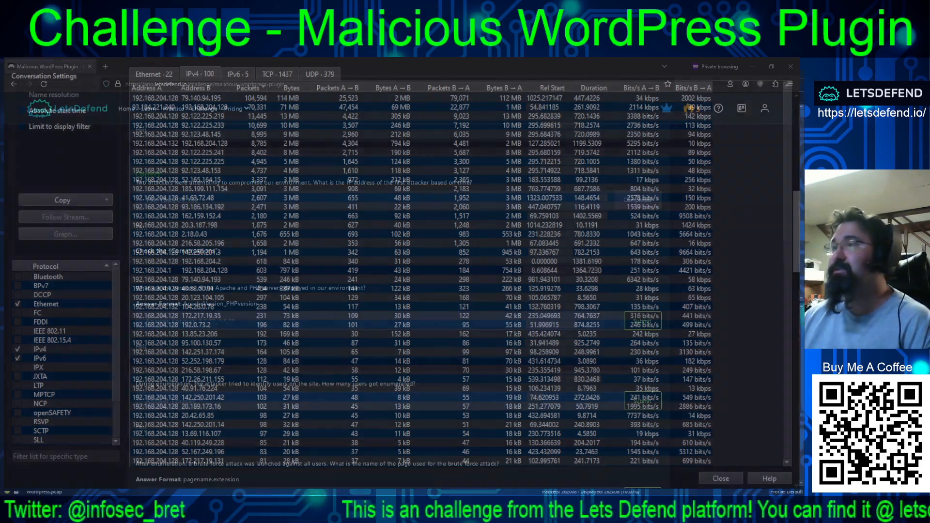
- Check the Apache and PHP versions question on the LetsDefend page, and switch to NetworkMiner's host details for 192.168.204.128
key(alt+Tab)
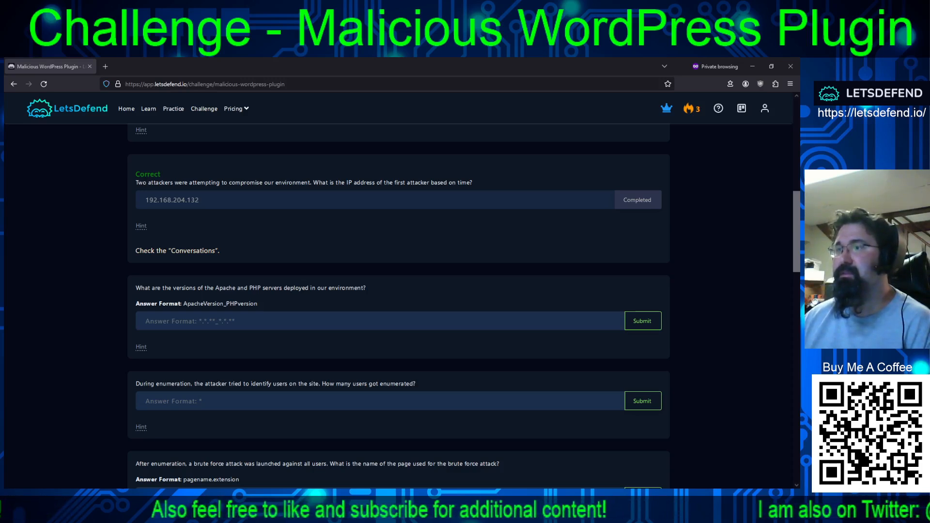
key(alt+Tab)
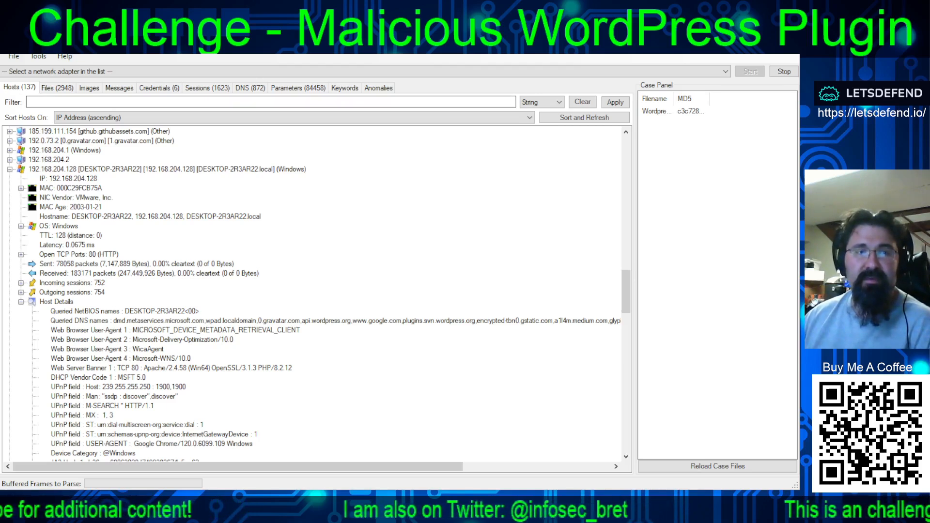
- Inspect the queried NetBIOS names and web server banner under host 192.168.204.128, and return to the LetsDefend questions
click(89, 169)
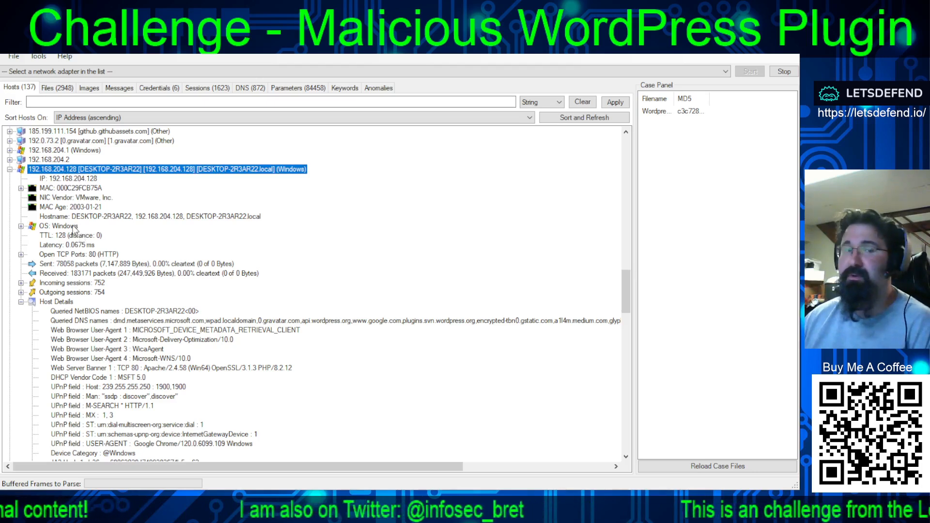
click(127, 310)
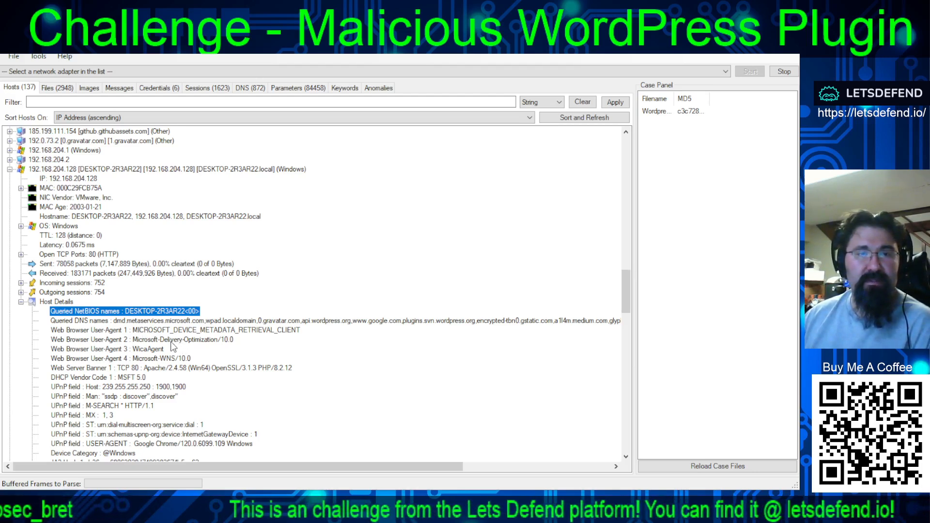
click(145, 367)
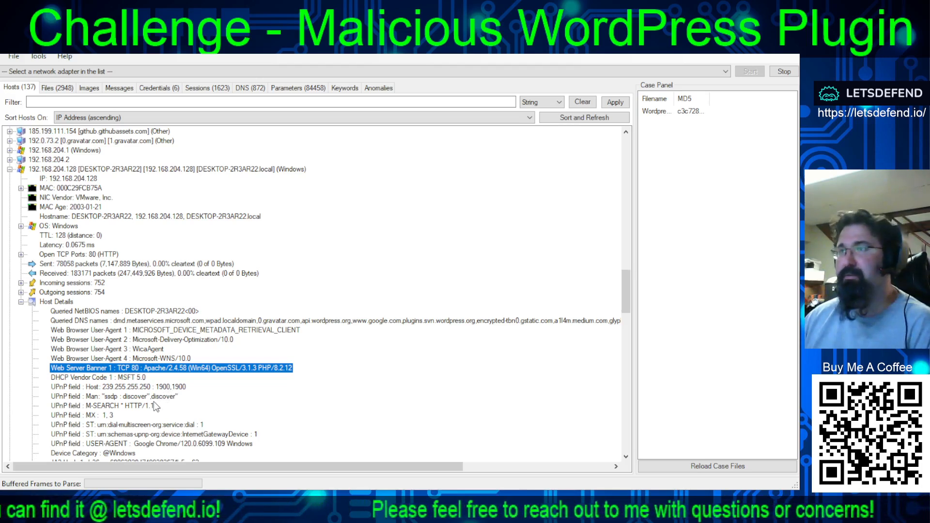
key(alt+Tab)
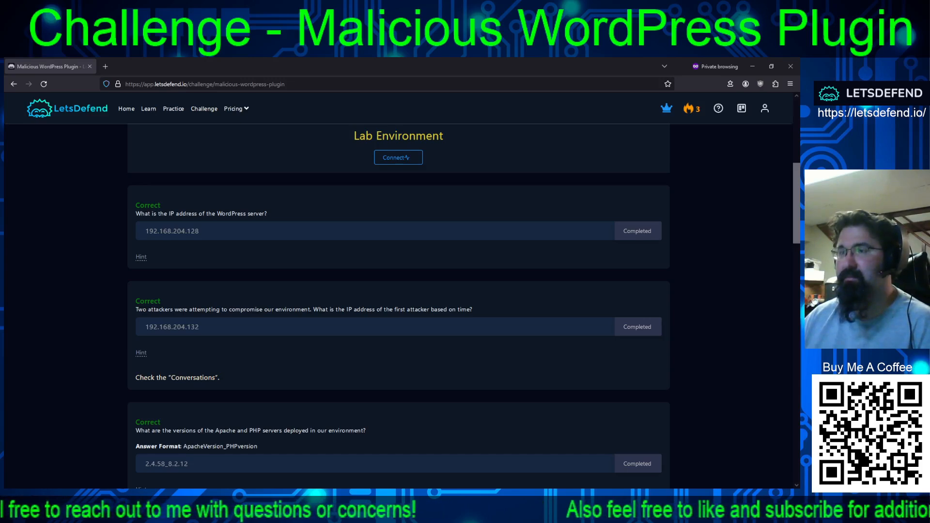
- Switch to Wireshark, follow the TCP stream of packet 71 (GET /wordpress/my-account/), and highlight the Server header in the 304 response
key(alt+Tab)
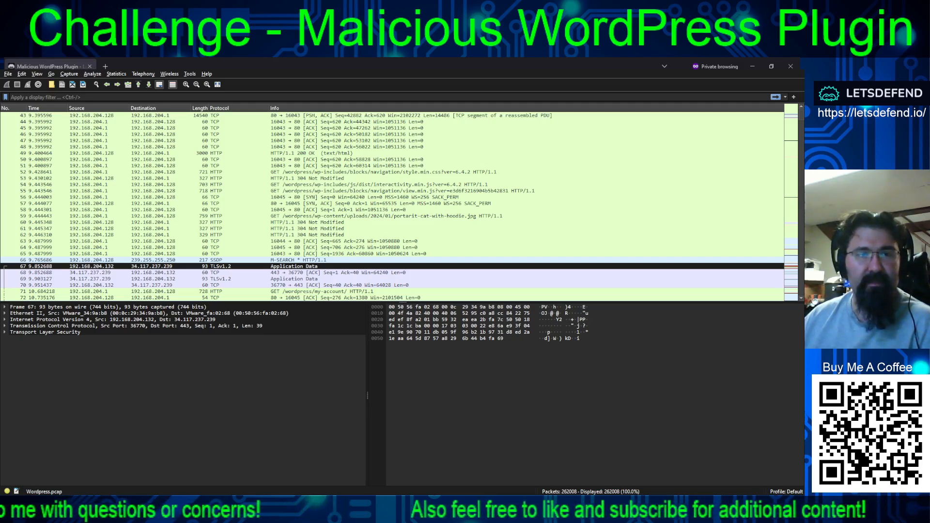
click(159, 291)
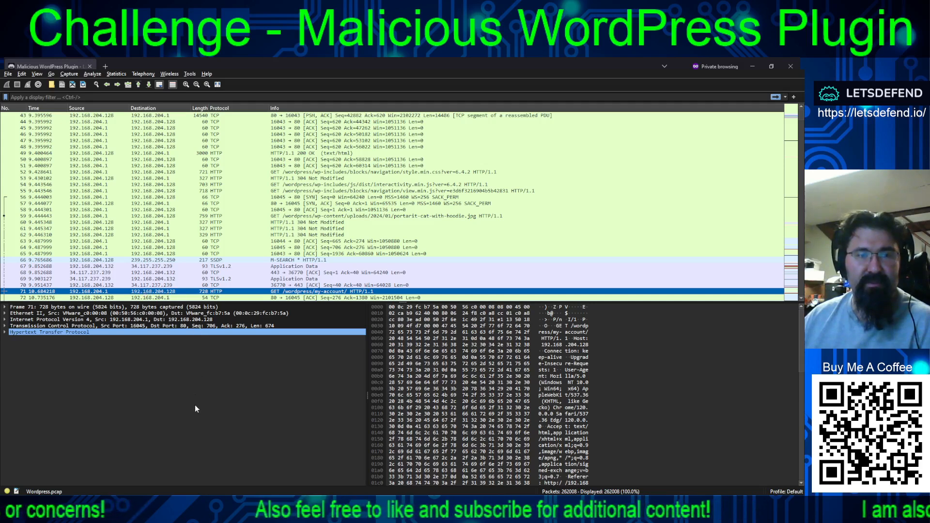
key(ctrl+alt+shift+t)
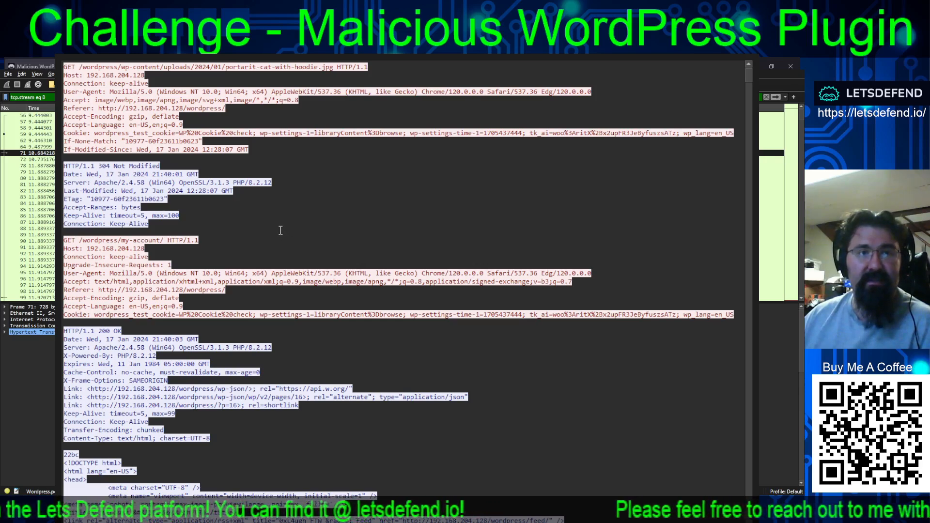
click(184, 194)
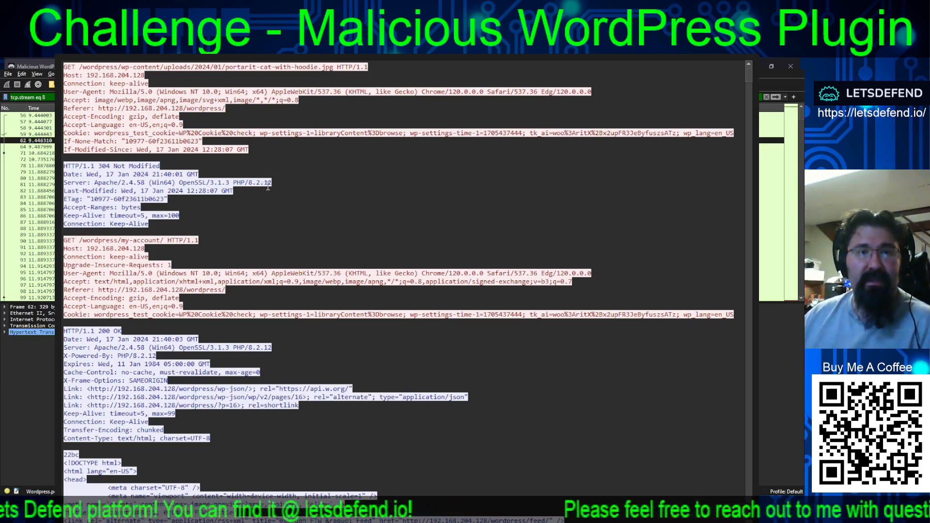
drag(272, 182, 62, 183)
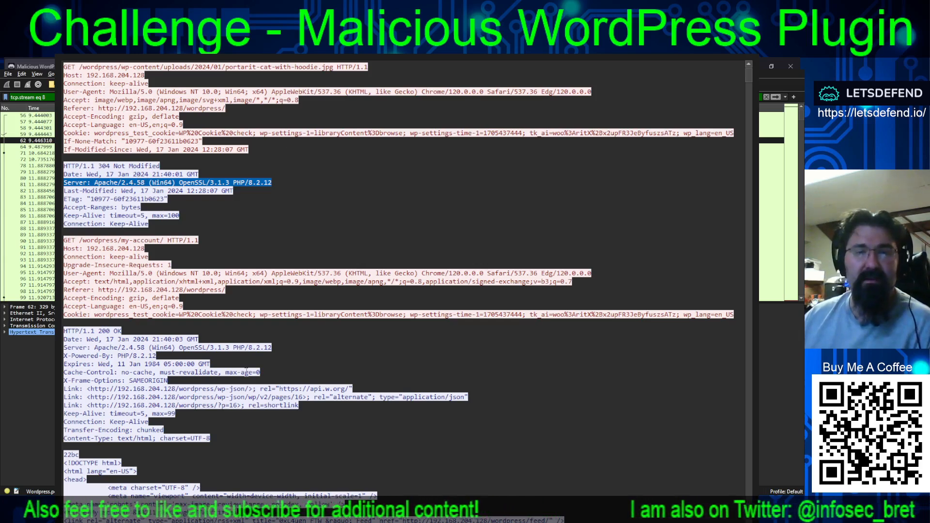
- Skim the rest of the followed stream, close it, and review the packets filtered by tcp.stream eq 8
scroll(169, 277, down, 20)
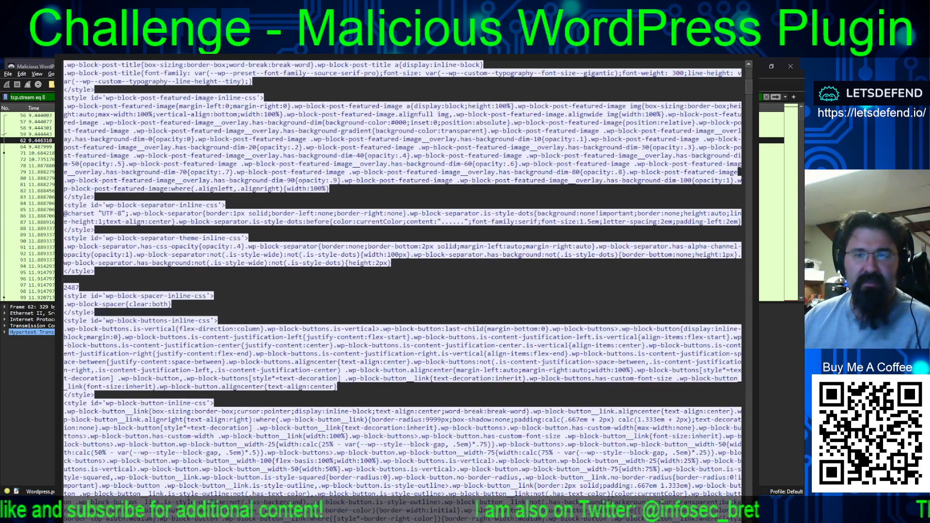
click(541, 441)
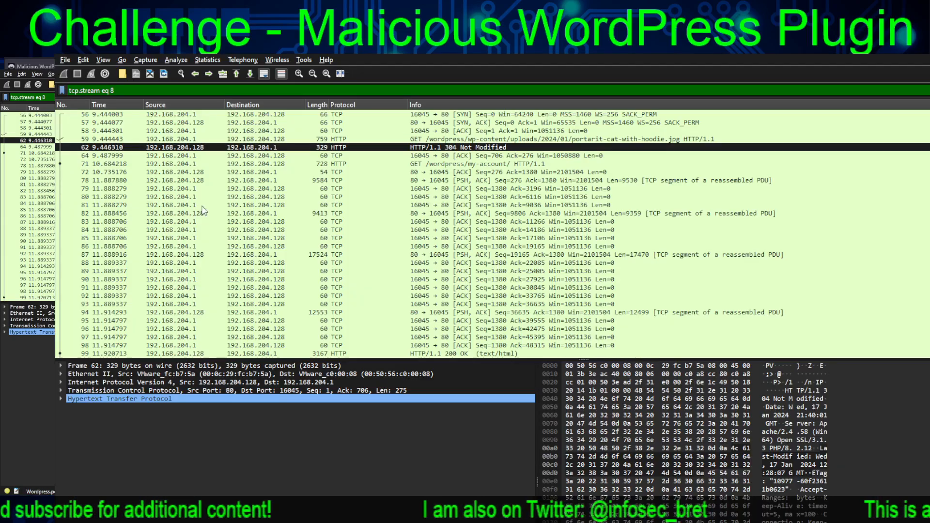
scroll(484, 233, down, 20)
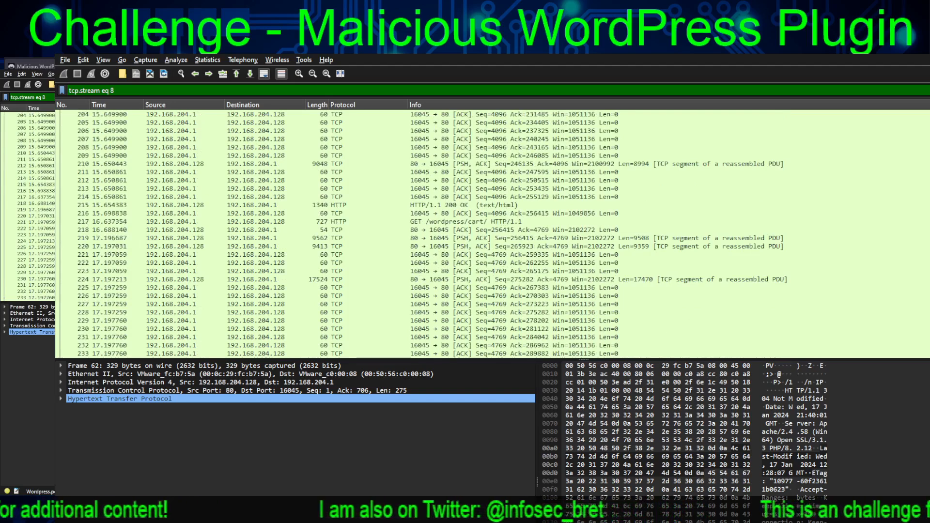
click(889, 97)
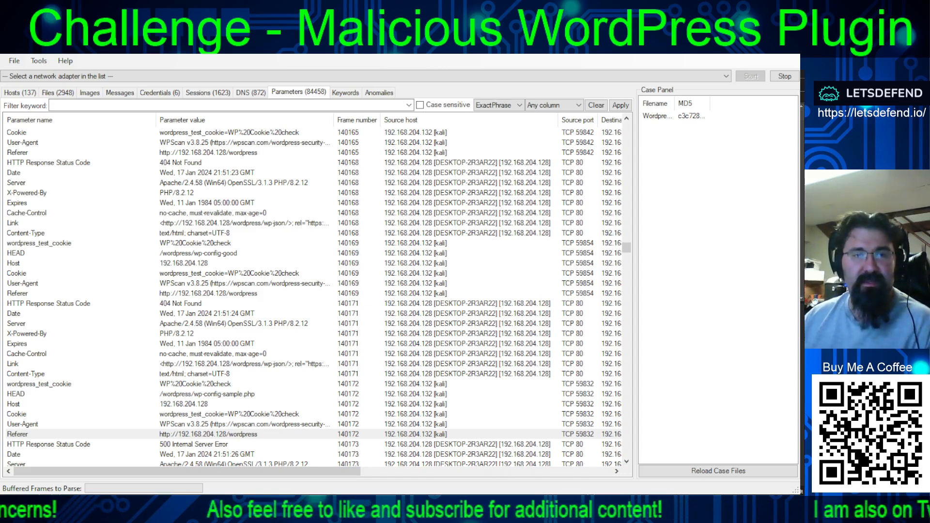
- Widen the Parameter value column in NetworkMiner to read the full User-Agent strings, and check the cookie rows of frames 140165 and 140169
click(293, 424)
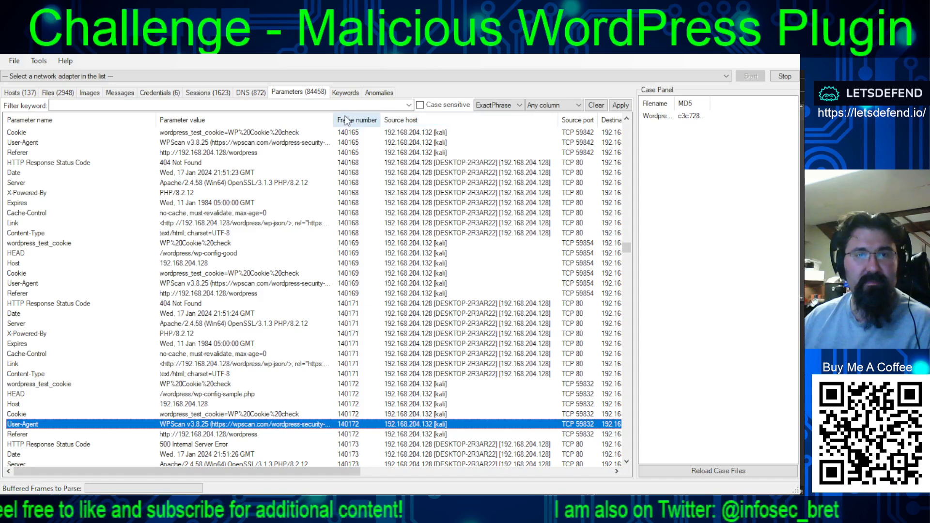
drag(333, 119, 395, 117)
click(298, 131)
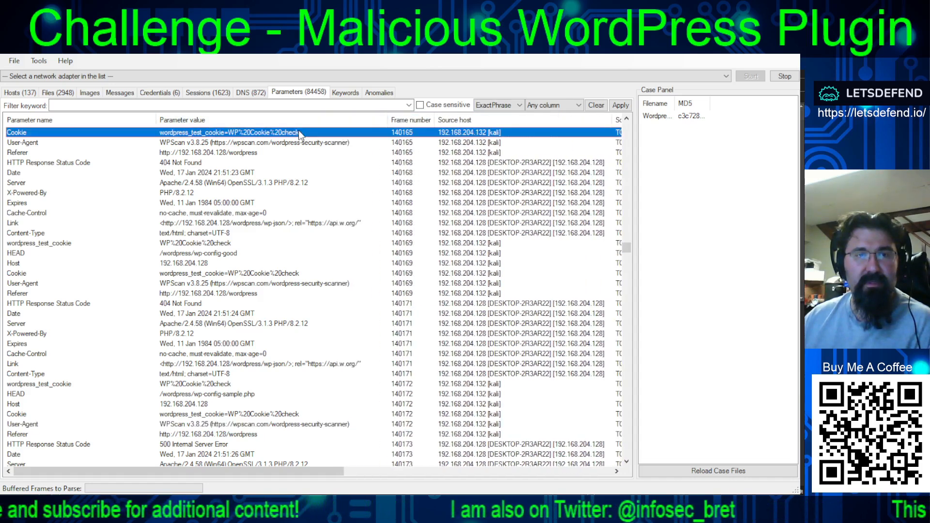
click(205, 245)
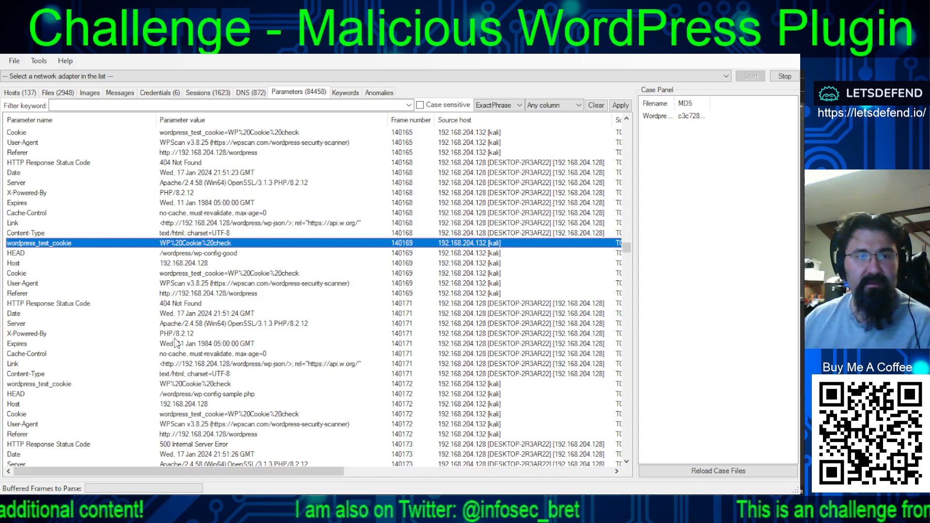
- Examine the wp-config HEAD requests from 192.168.204.132 through frame 140212, checking the wp-config.htm and wp-config.good rows
scroll(318, 343, down, 6)
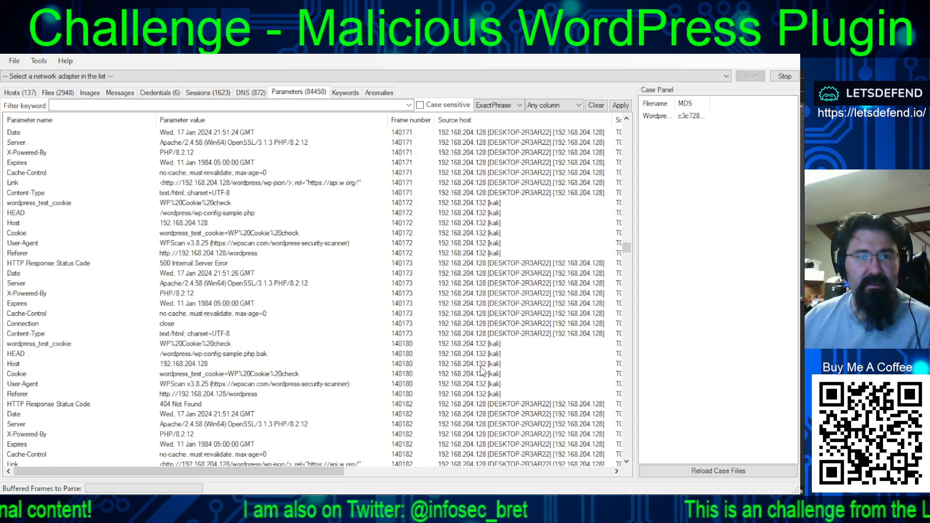
scroll(420, 287, down, 9)
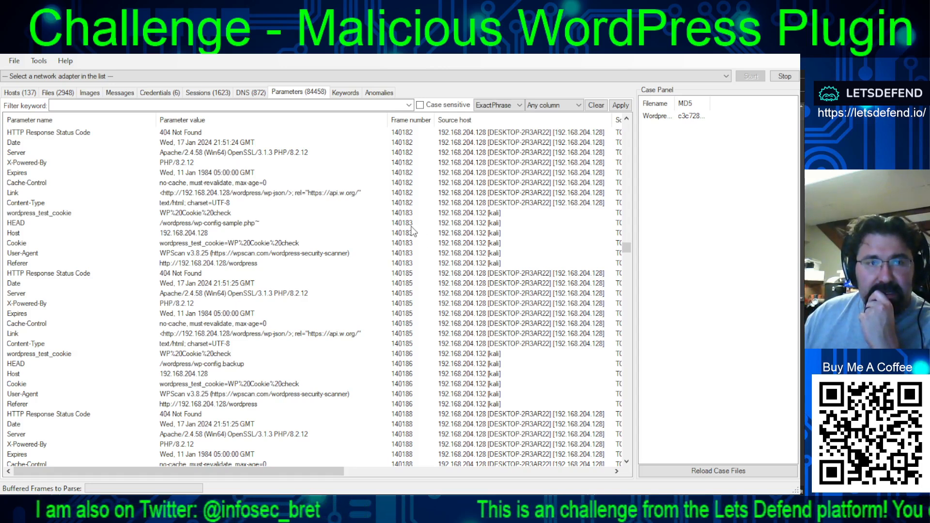
scroll(410, 228, down, 2)
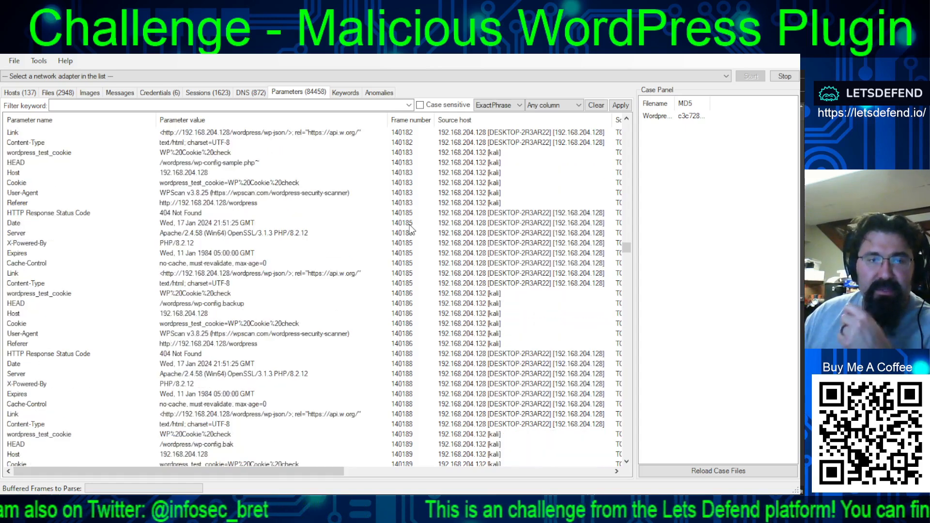
scroll(410, 229, down, 5)
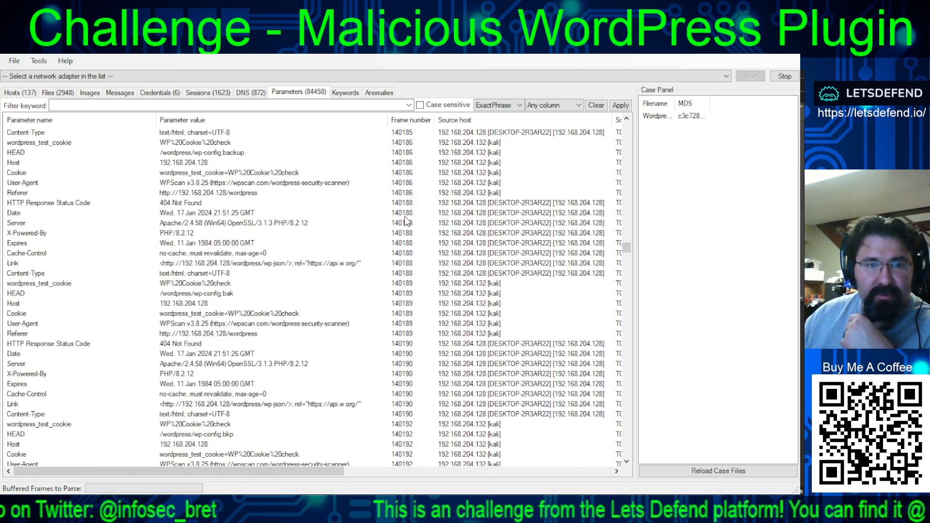
scroll(407, 220, down, 5)
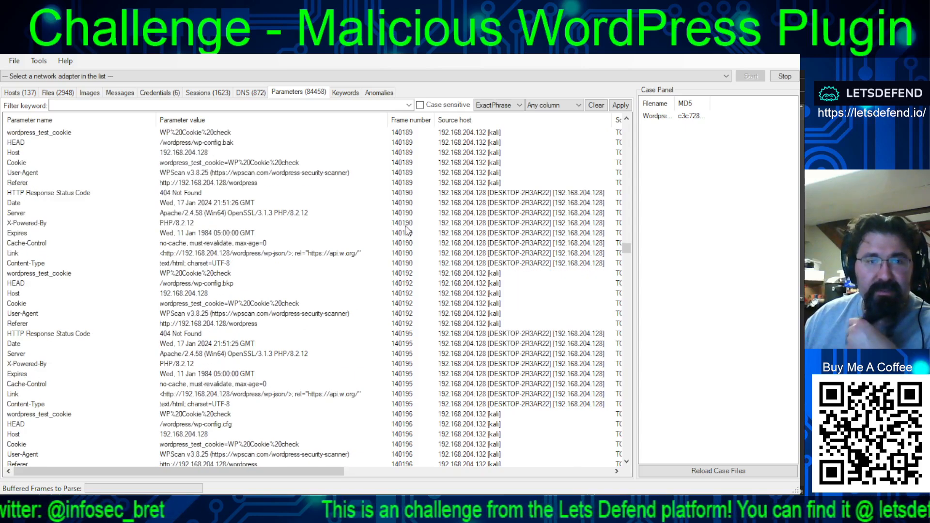
scroll(406, 234, down, 4)
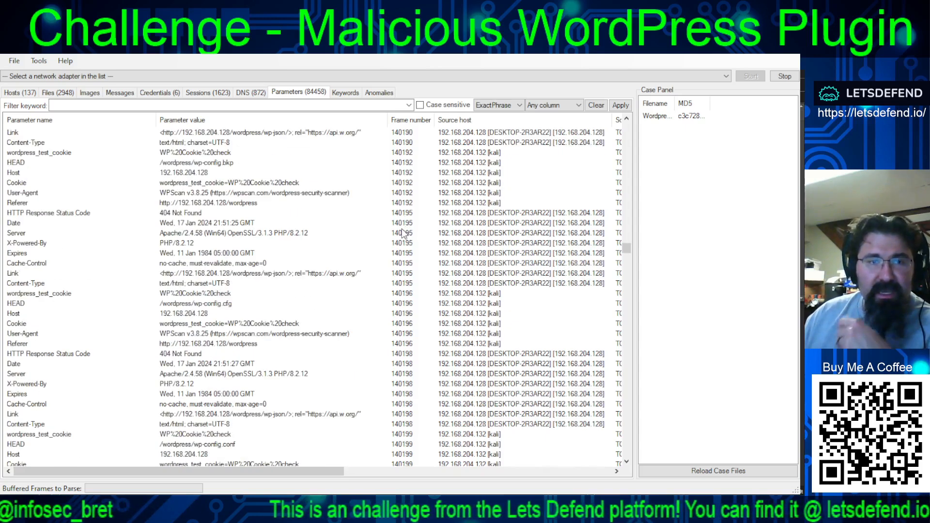
scroll(402, 233, down, 4)
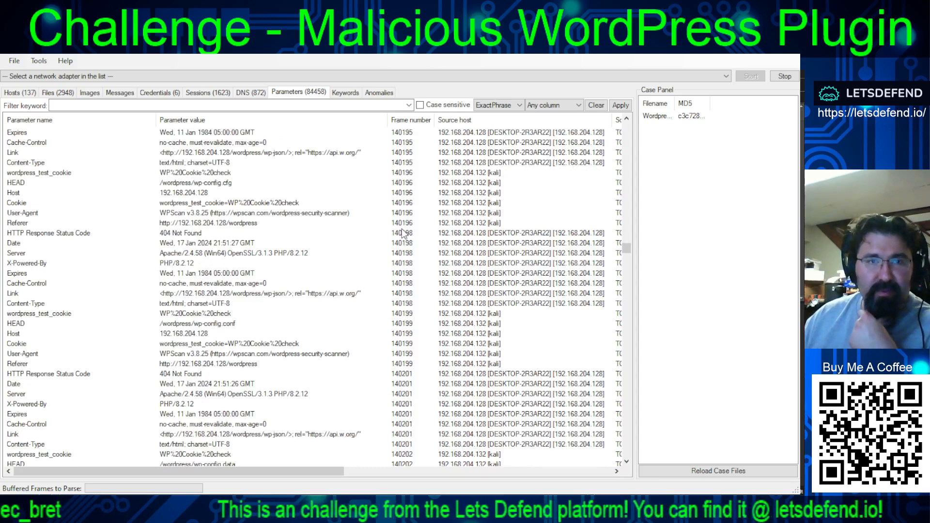
scroll(402, 233, down, 6)
scroll(359, 329, down, 5)
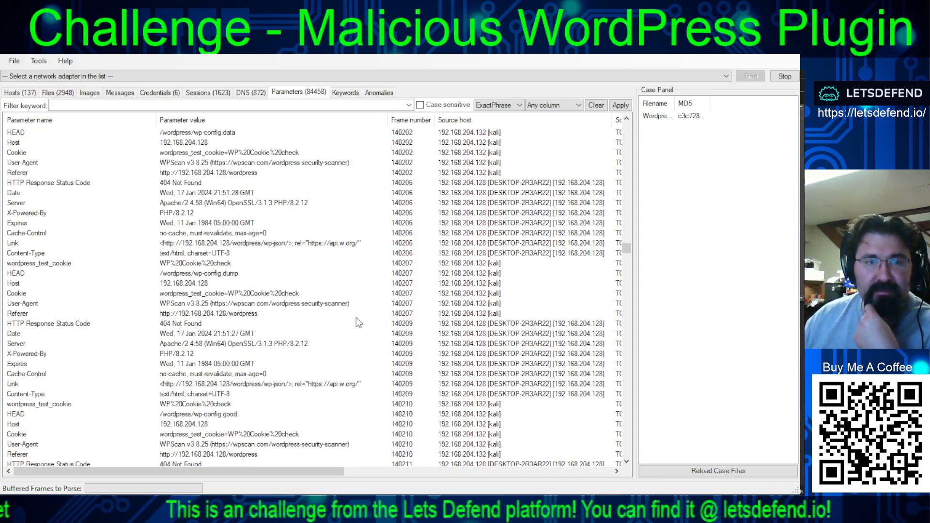
scroll(357, 310, down, 5)
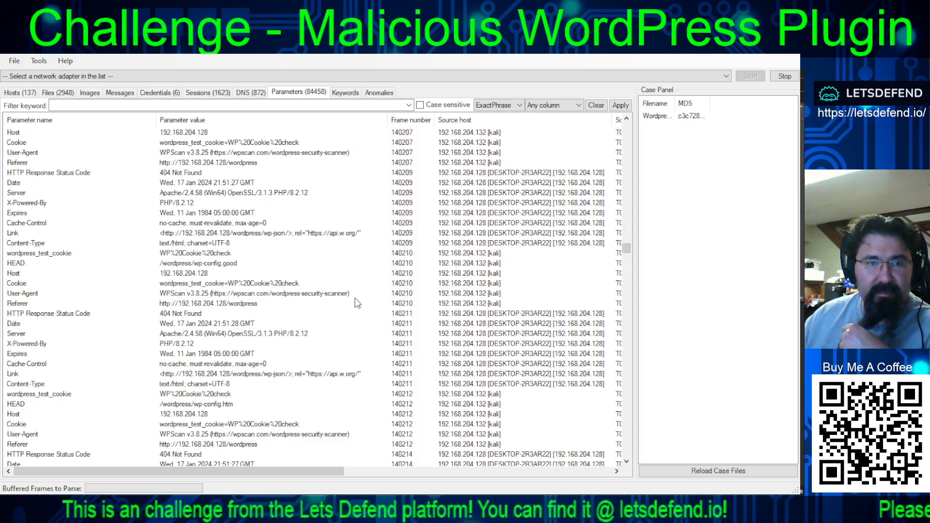
click(192, 405)
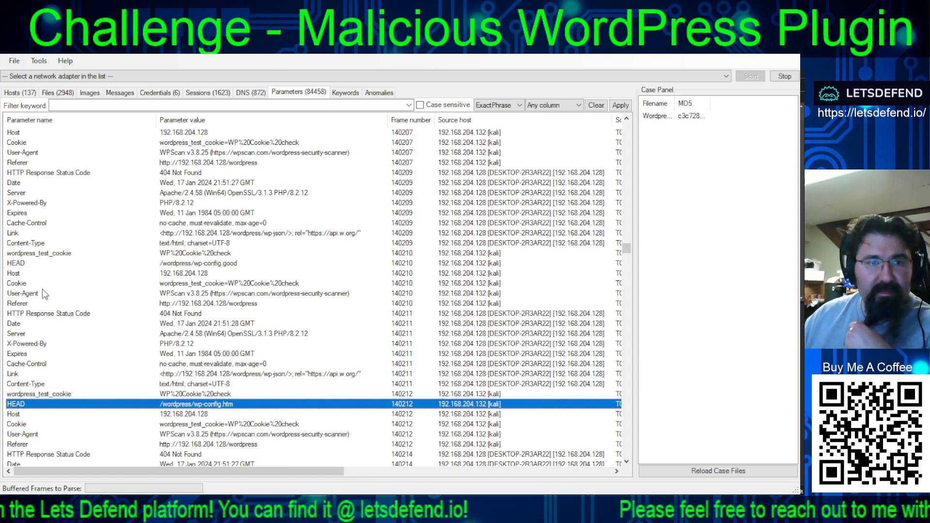
click(196, 264)
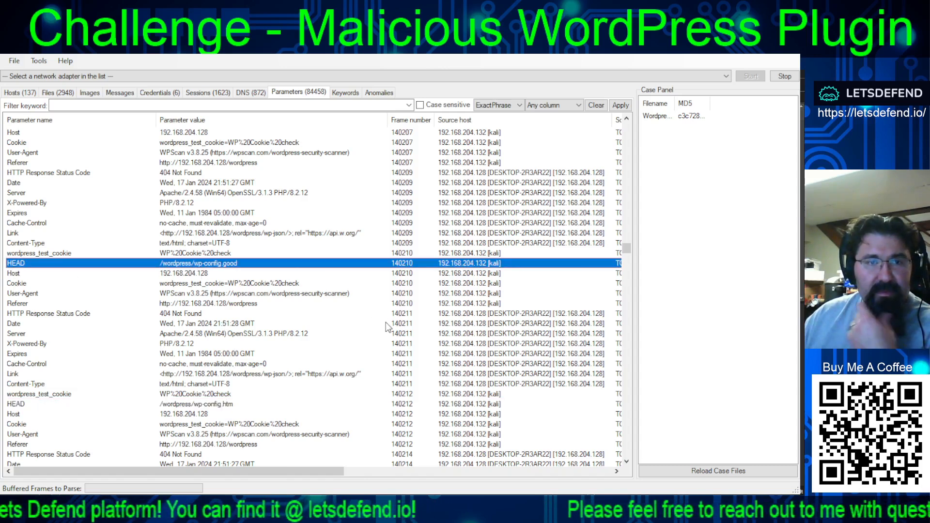
- Examine the remaining wp-config HEAD requests and the server's response codes from frame 140212 through frame 140255
scroll(385, 325, down, 6)
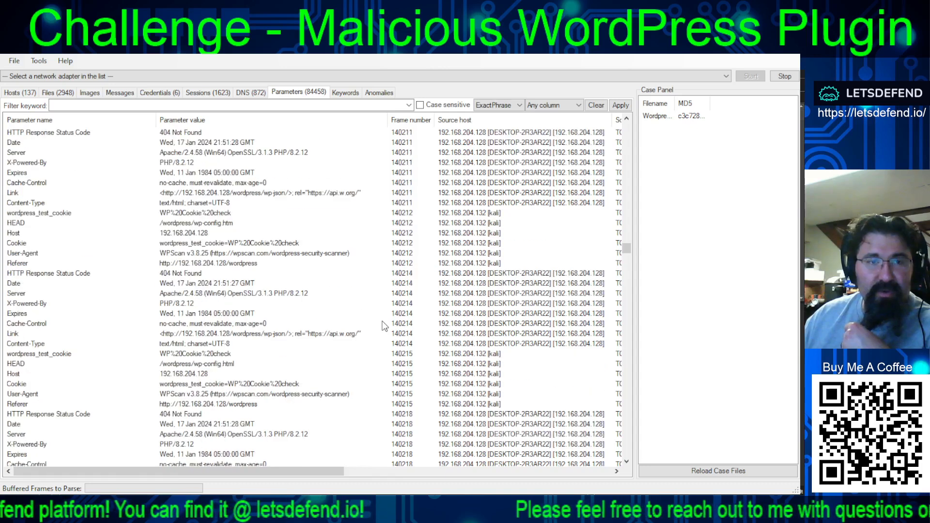
scroll(385, 326, down, 6)
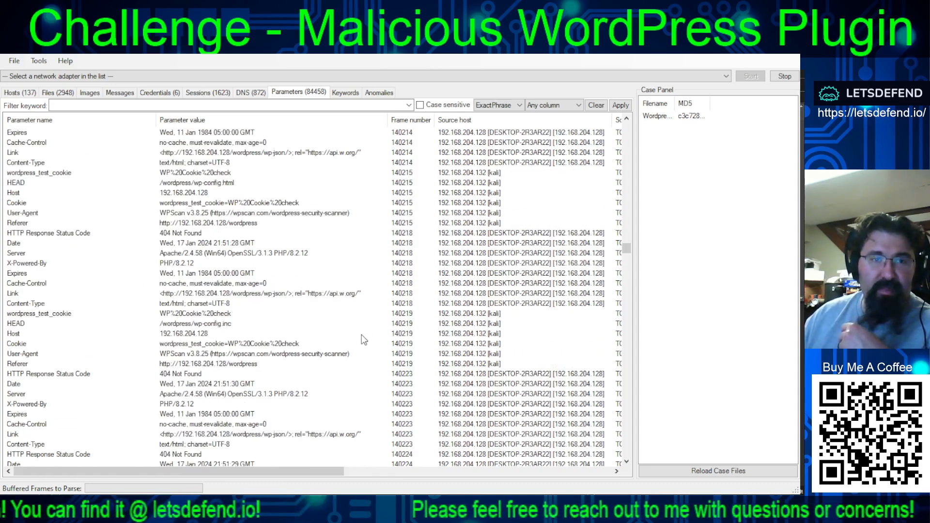
scroll(363, 340, down, 13)
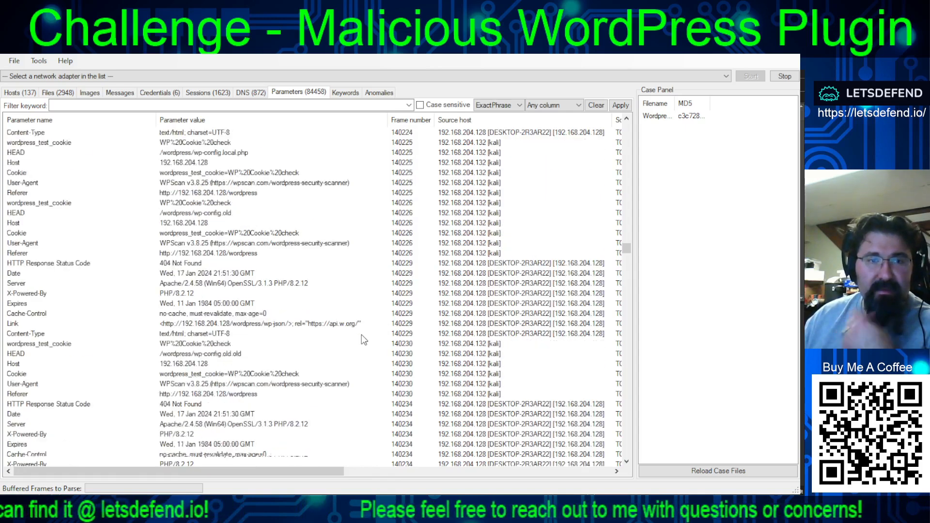
scroll(363, 340, down, 5)
scroll(363, 339, down, 7)
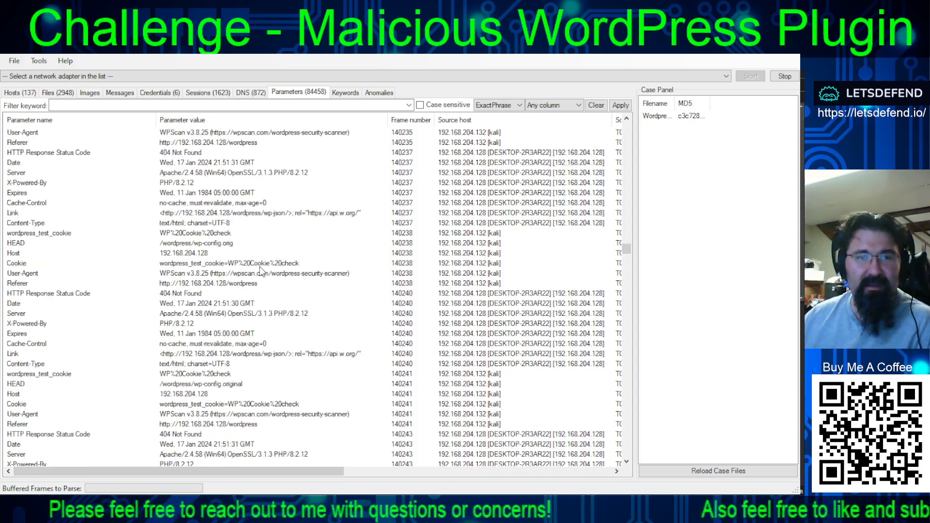
scroll(262, 287, down, 2)
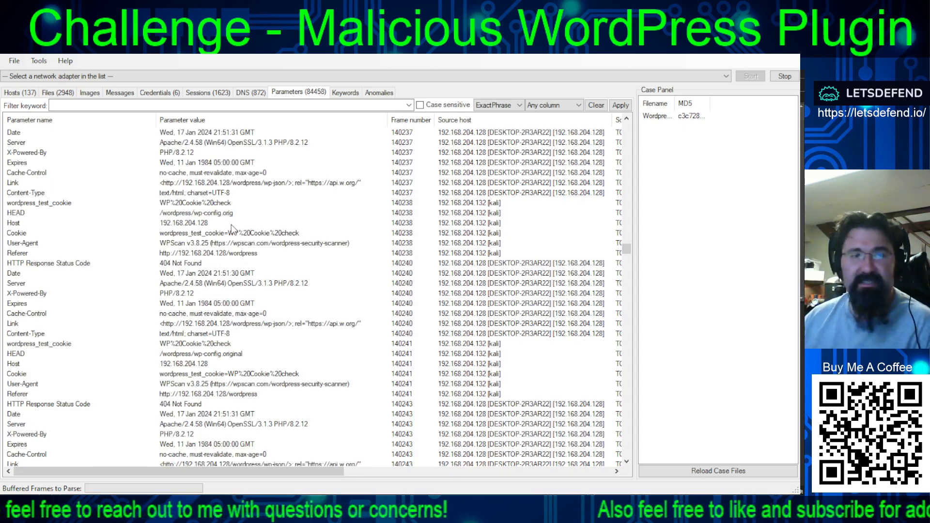
scroll(249, 254, down, 5)
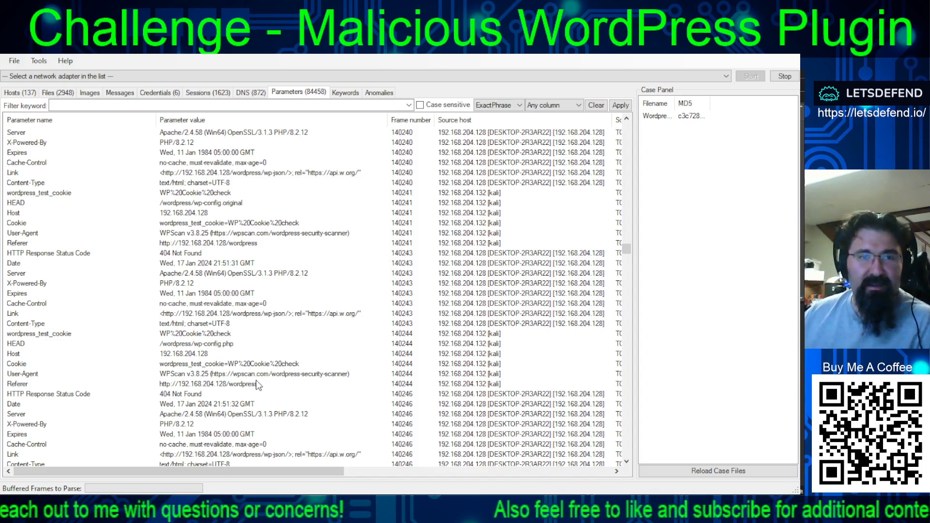
scroll(262, 388, down, 6)
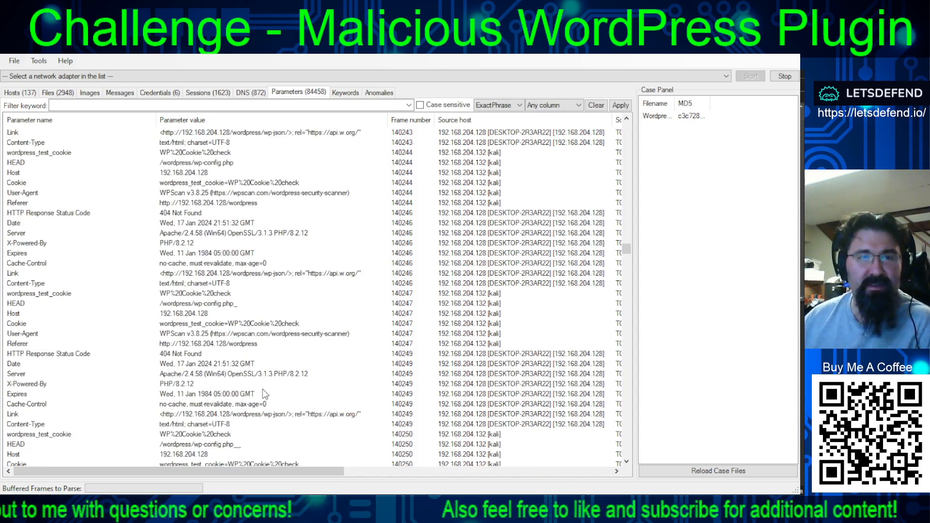
scroll(256, 371, down, 7)
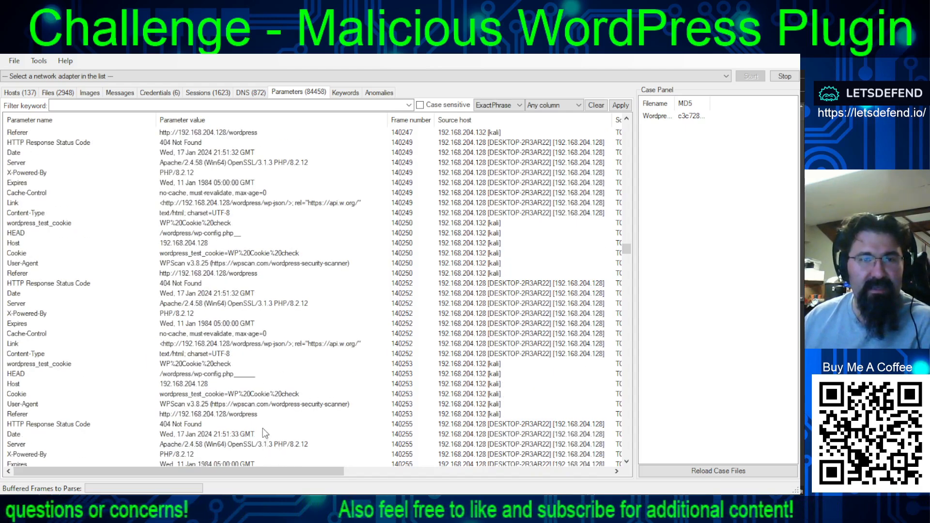
- Examine the wp-config HEAD requests from 192.168.204.132 between frames 140255 and 140401, checking the wp-config.php.aws row of frame 140388
scroll(256, 405, down, 20)
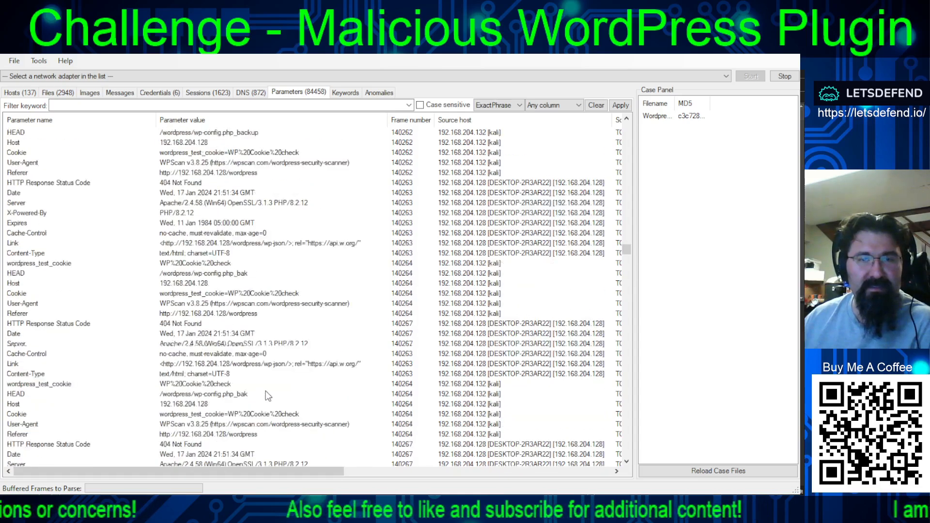
scroll(360, 380, down, 20)
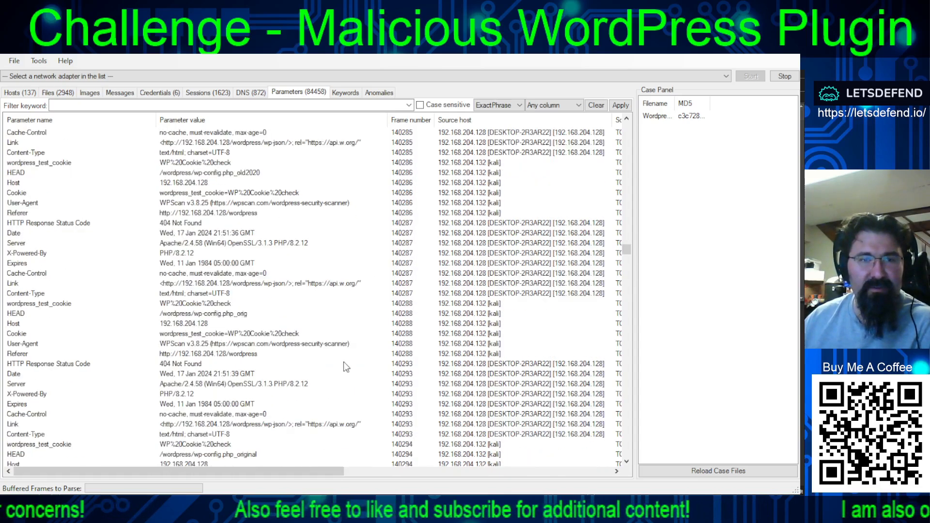
scroll(338, 381, down, 20)
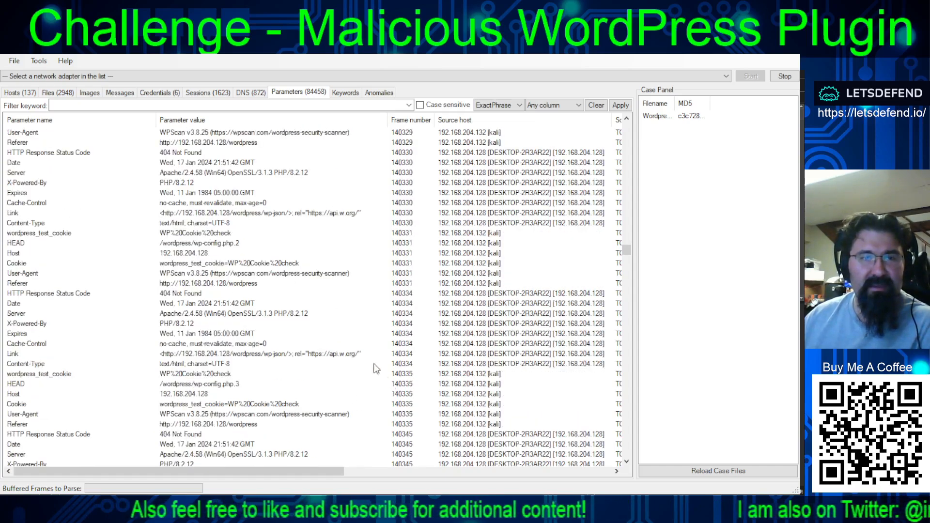
scroll(351, 378, down, 8)
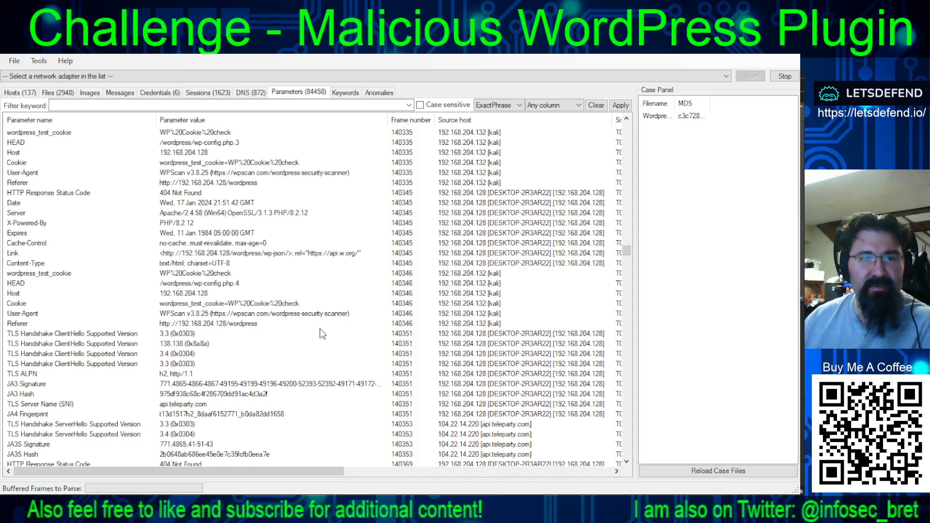
scroll(315, 324, down, 7)
scroll(356, 339, down, 15)
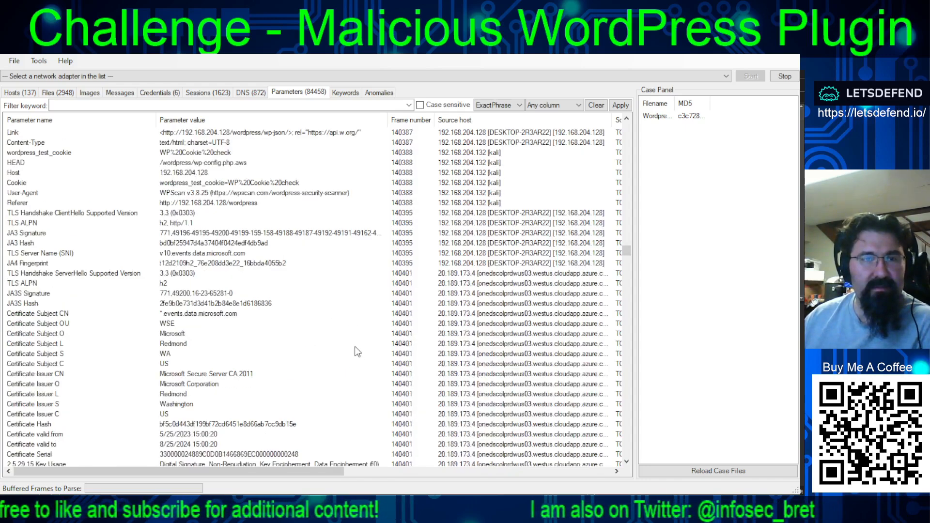
scroll(339, 344, up, 4)
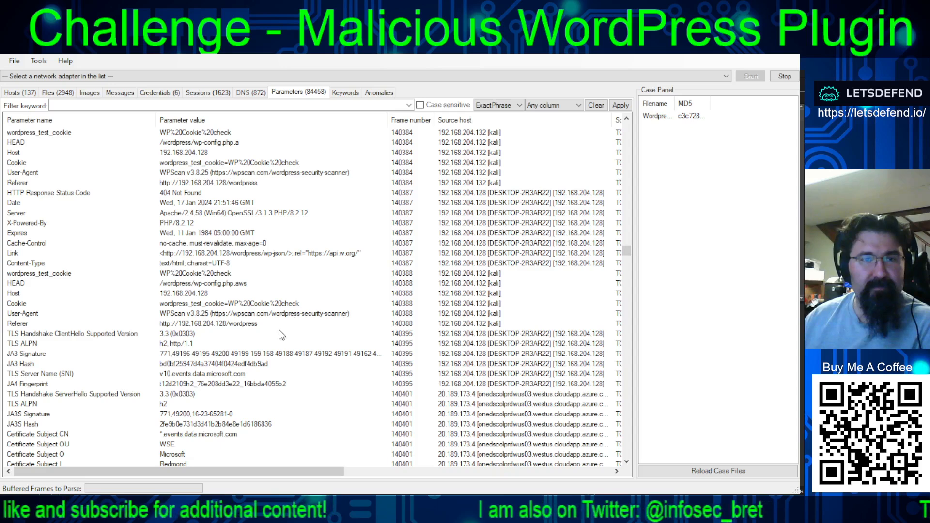
click(219, 283)
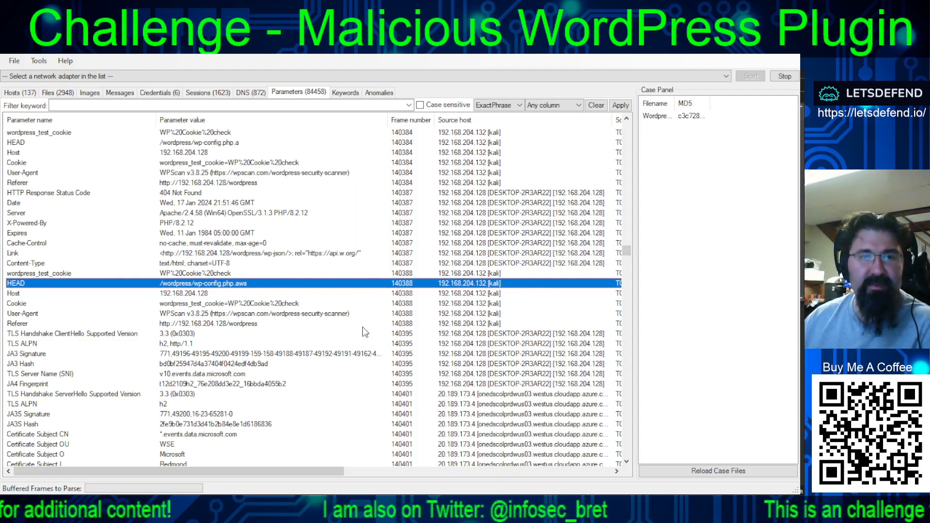
- Continue reviewing the wp-config.php variants requested by WPScan and the server's response codes through frame 140512
scroll(363, 334, down, 15)
scroll(397, 368, down, 6)
scroll(362, 325, down, 20)
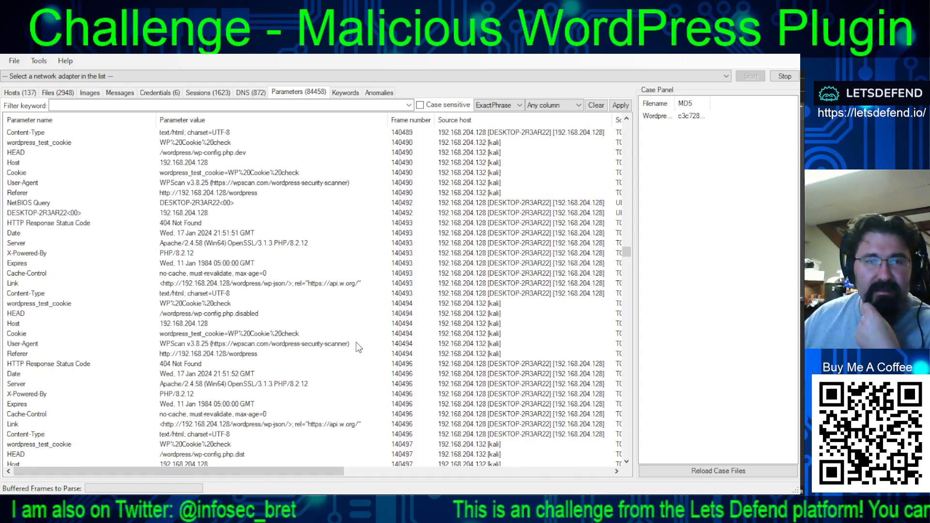
scroll(351, 336, down, 10)
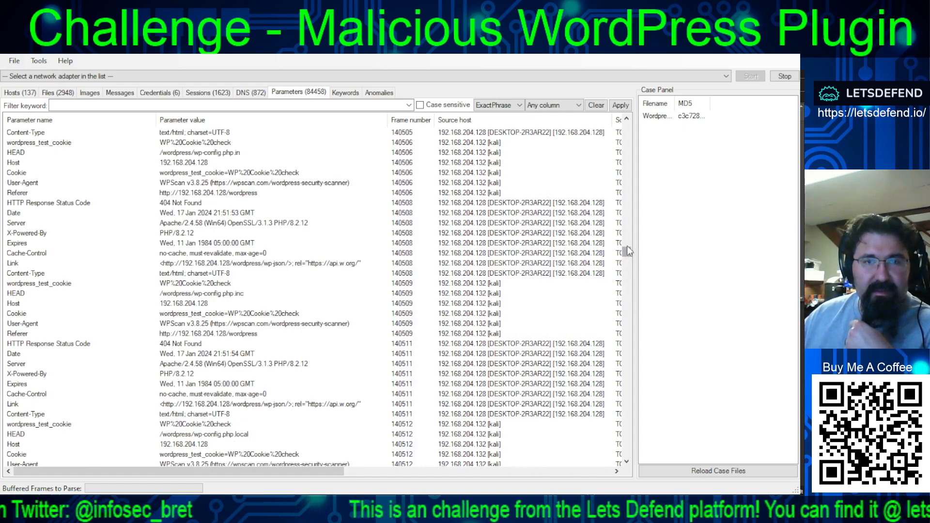
- Skip ahead to the xmlrpc.php POST requests and check the wp.getUsersBlogs XML rows of frames 144403, 144402 and 144401
drag(627, 251, 618, 367)
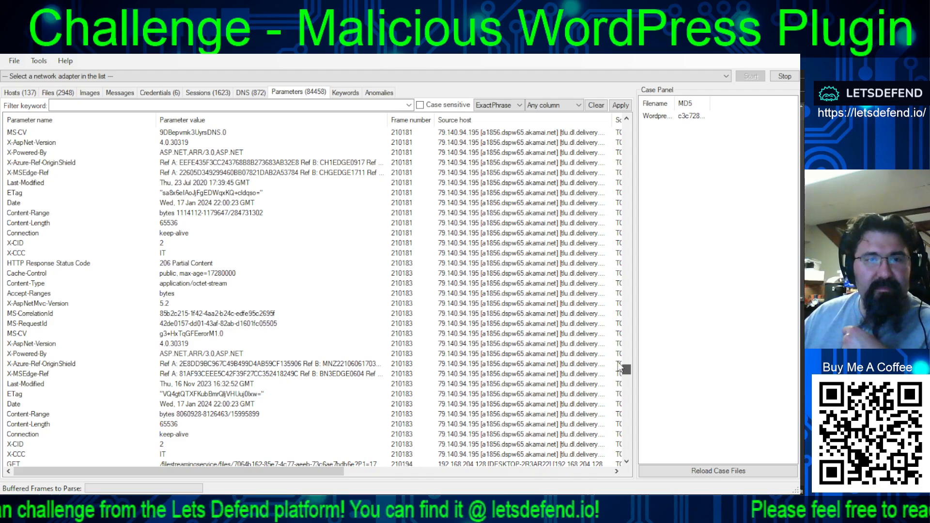
drag(617, 362, 623, 256)
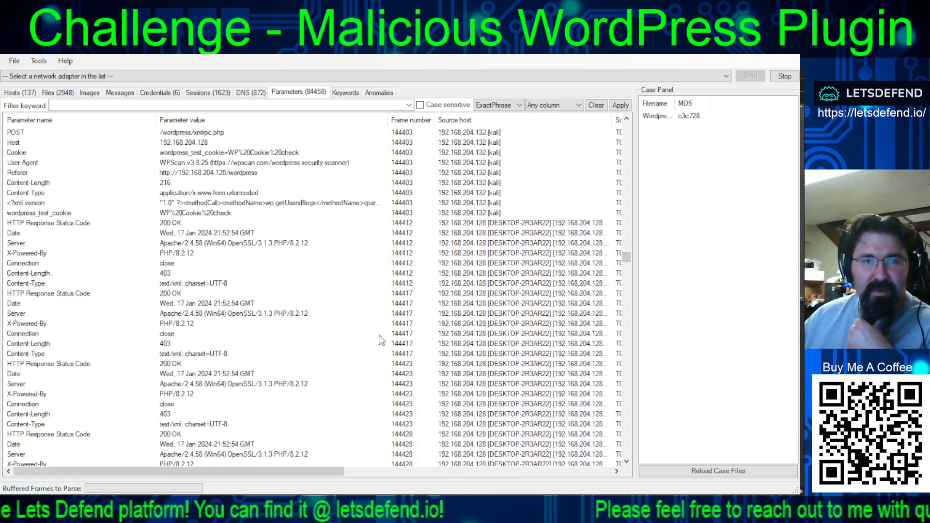
scroll(356, 331, up, 2)
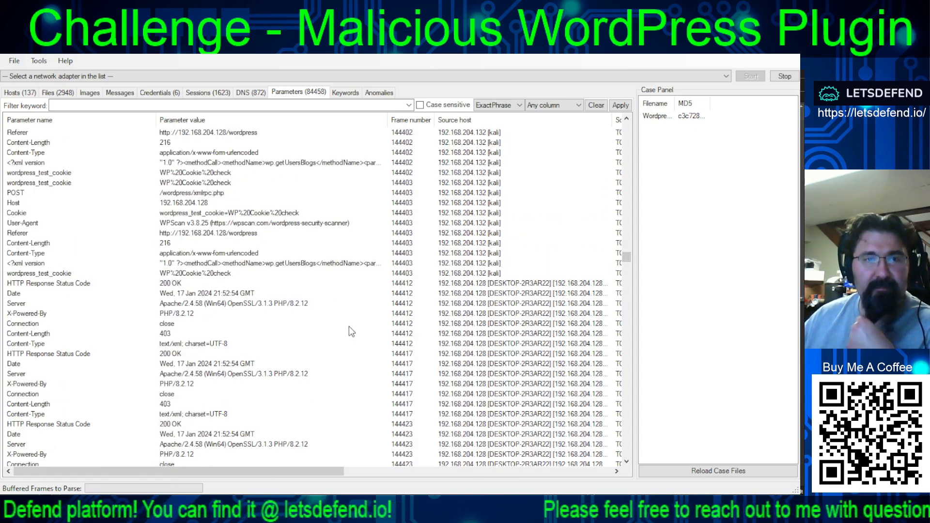
click(258, 266)
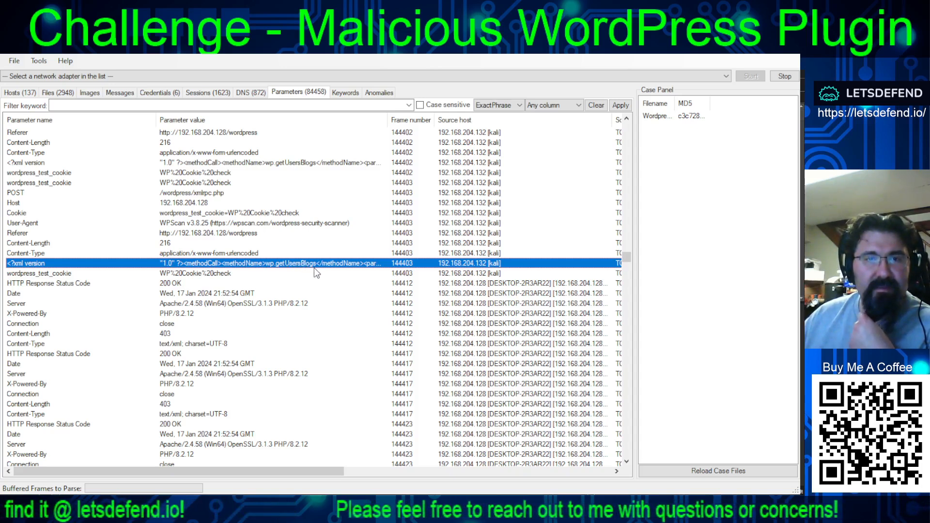
click(297, 164)
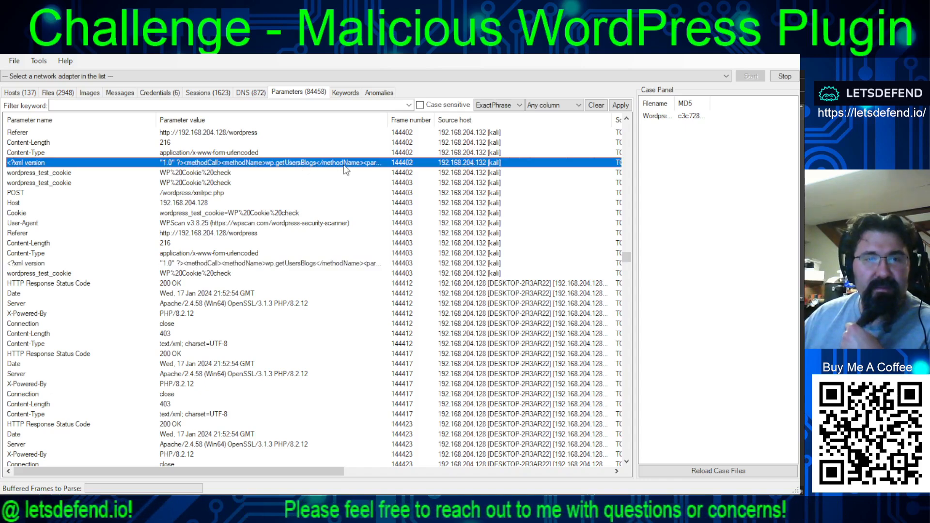
scroll(347, 257, up, 5)
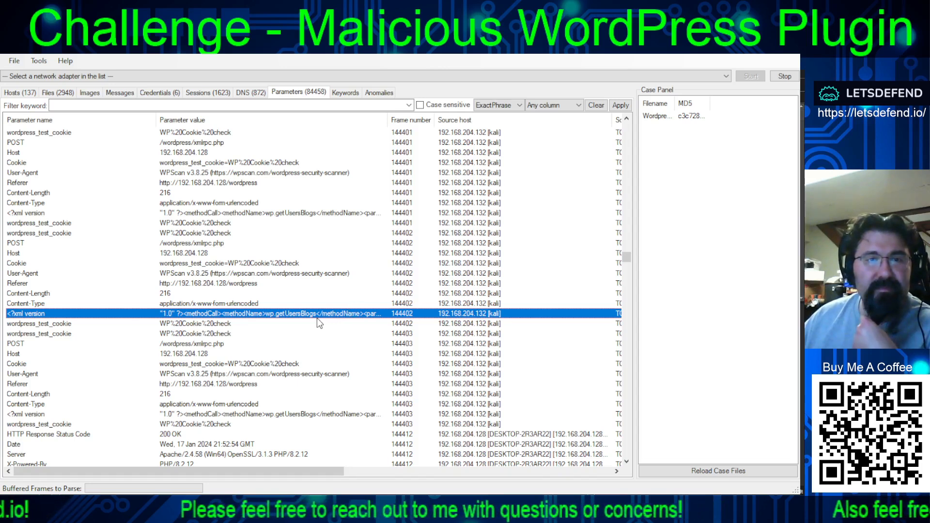
click(359, 212)
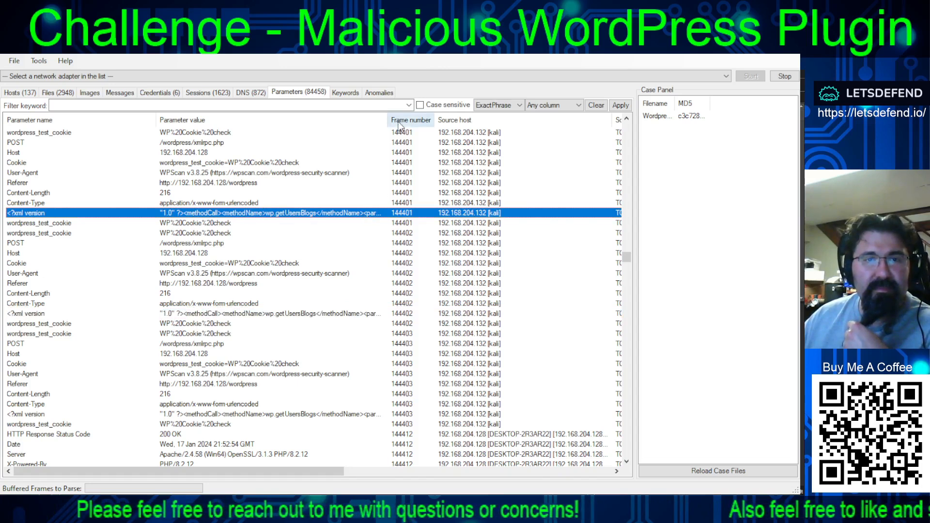
- Narrow the Parameter name column and widen the Parameter value column to read the full wp.getUsersBlogs payloads of frames 144401 to 144403
drag(387, 122, 511, 124)
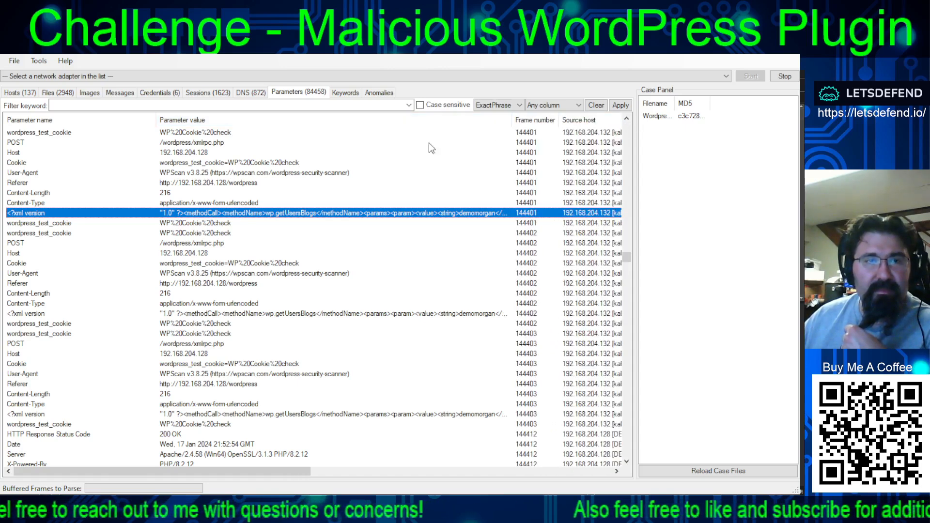
drag(156, 121, 104, 117)
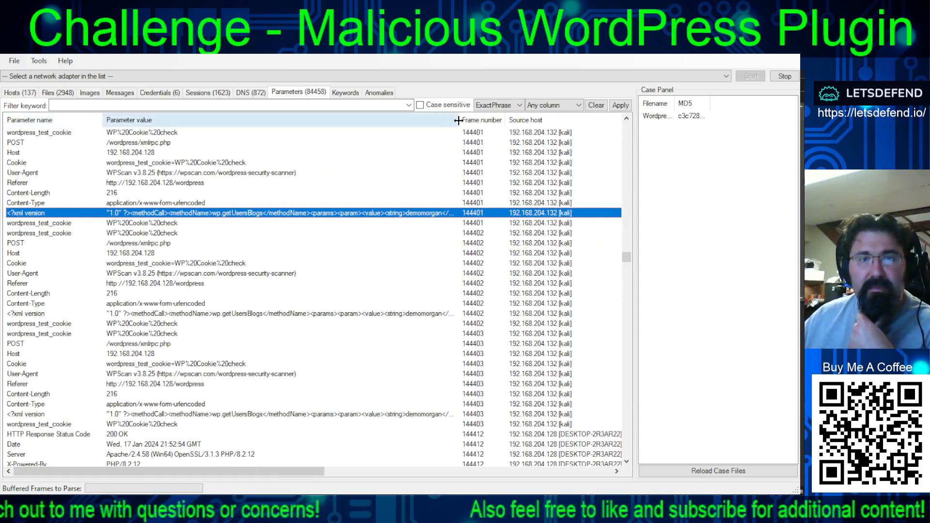
drag(458, 120, 720, 121)
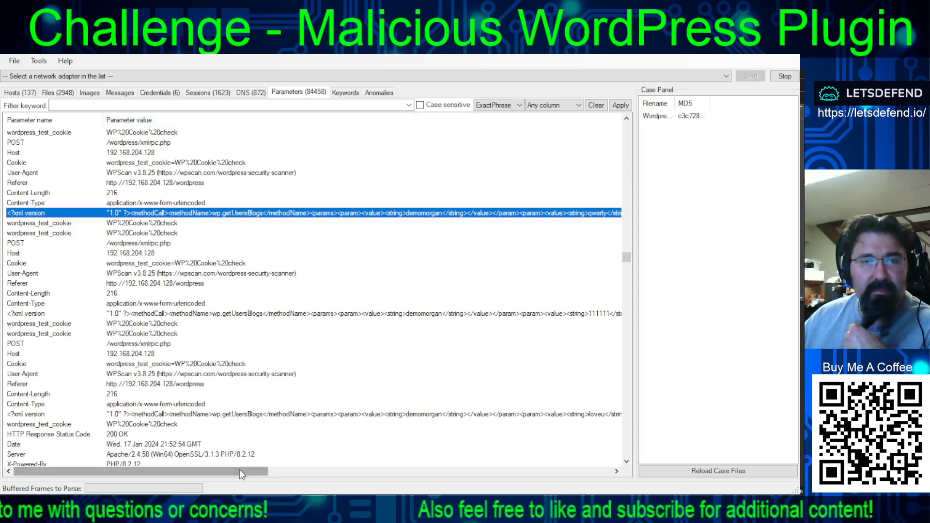
drag(239, 470, 313, 473)
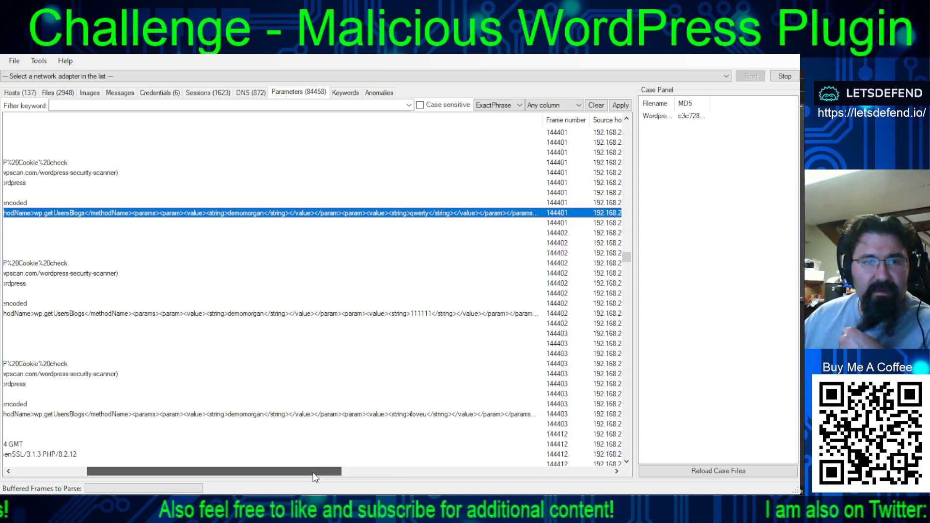
drag(313, 477, 312, 476)
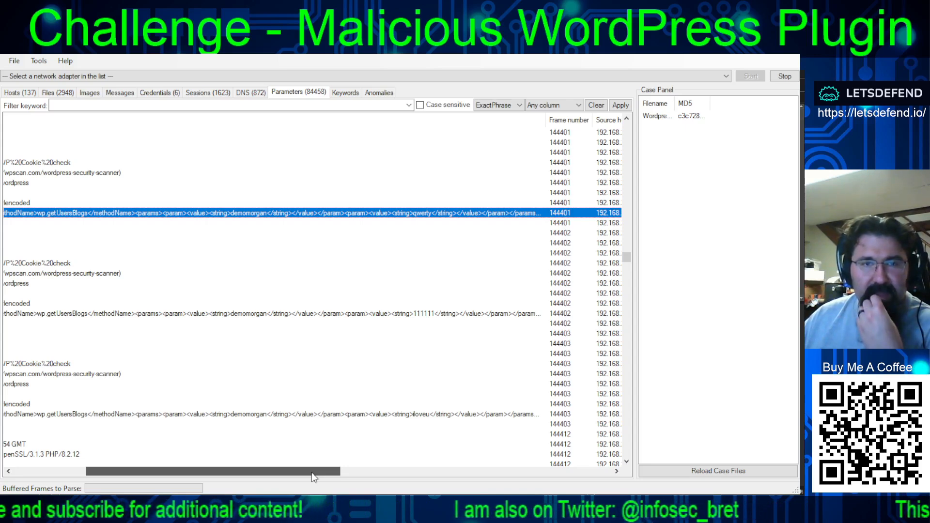
drag(312, 472, 232, 472)
- Examine the earlier xmlrpc.php login payloads and server responses, going back to frame 144341
scroll(327, 393, up, 4)
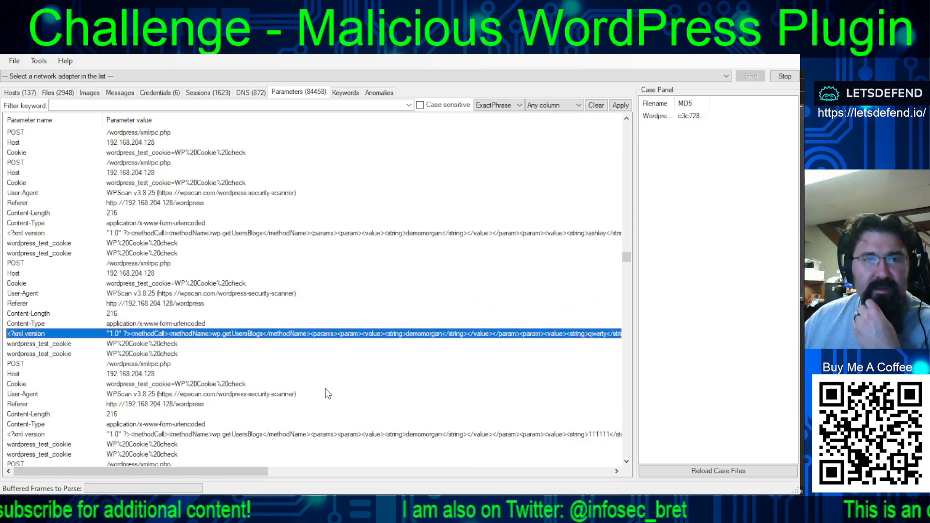
scroll(327, 391, up, 1)
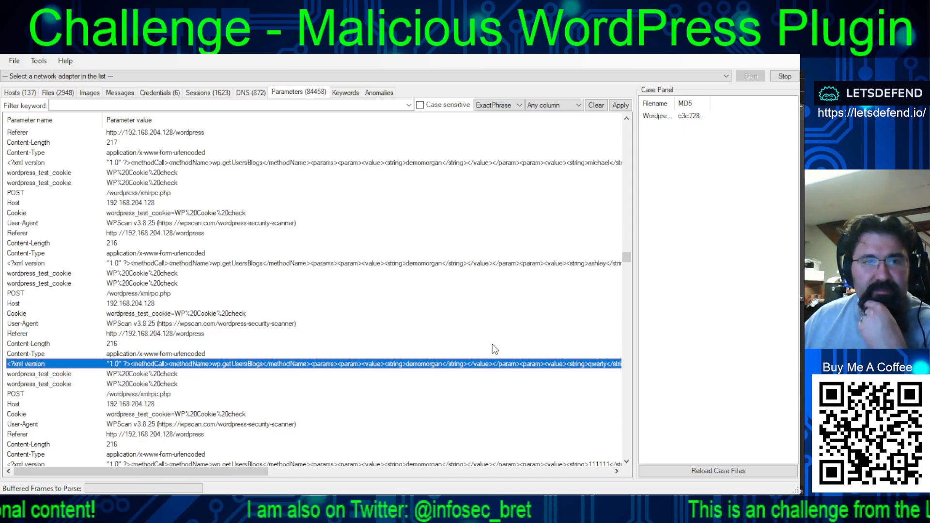
scroll(492, 344, up, 1)
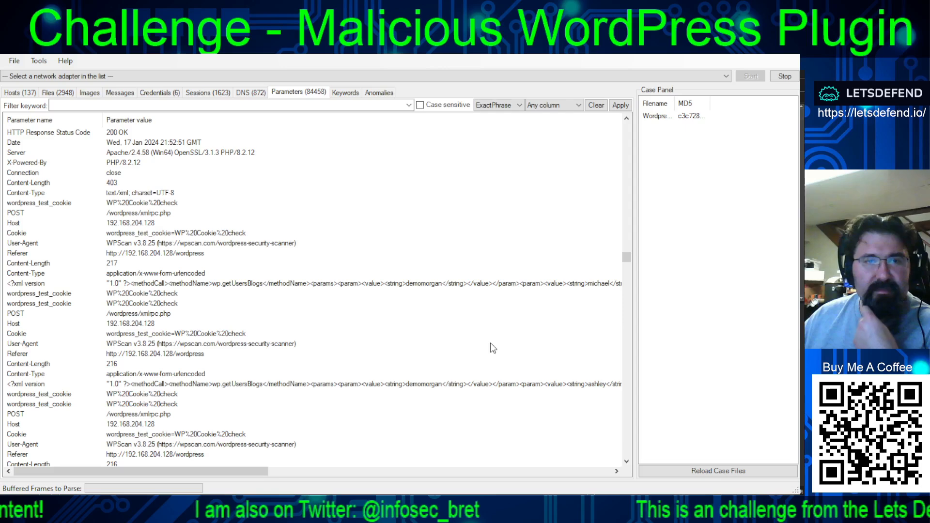
scroll(490, 341, up, 3)
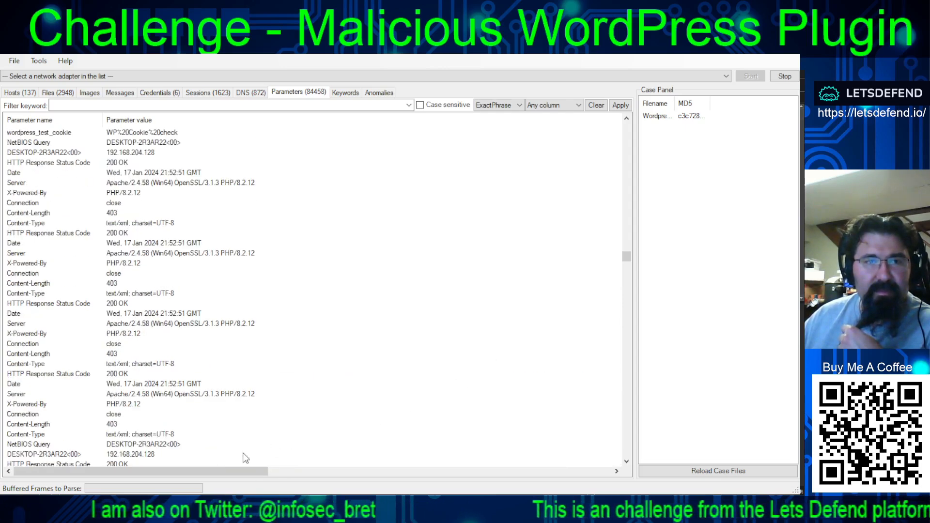
- Narrow the Parameter value column so the parameters, frame numbers, source hosts and source ports fit in one view
drag(242, 473, 402, 471)
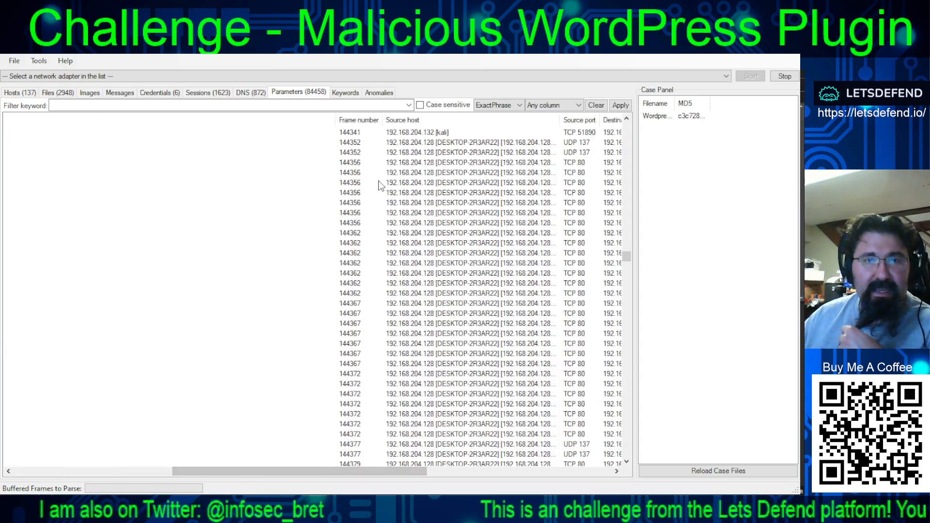
drag(375, 119, 89, 117)
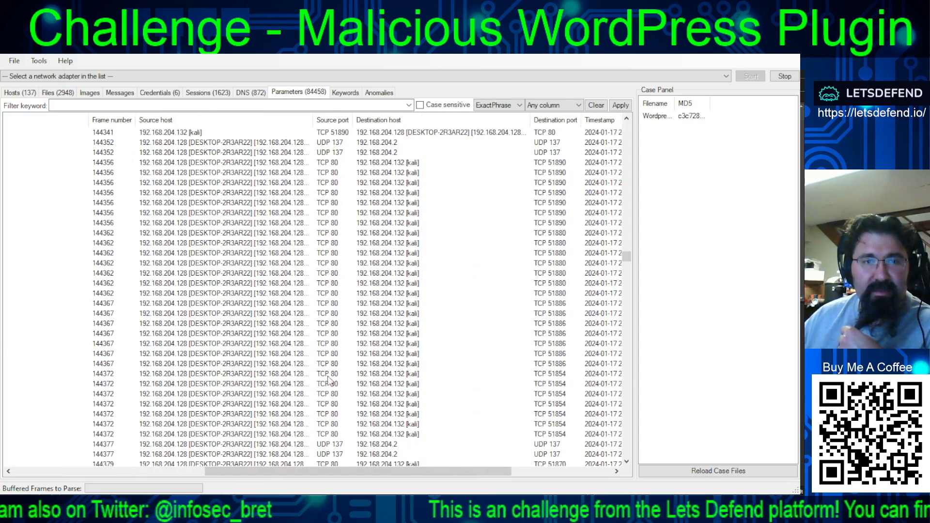
drag(373, 471, 223, 466)
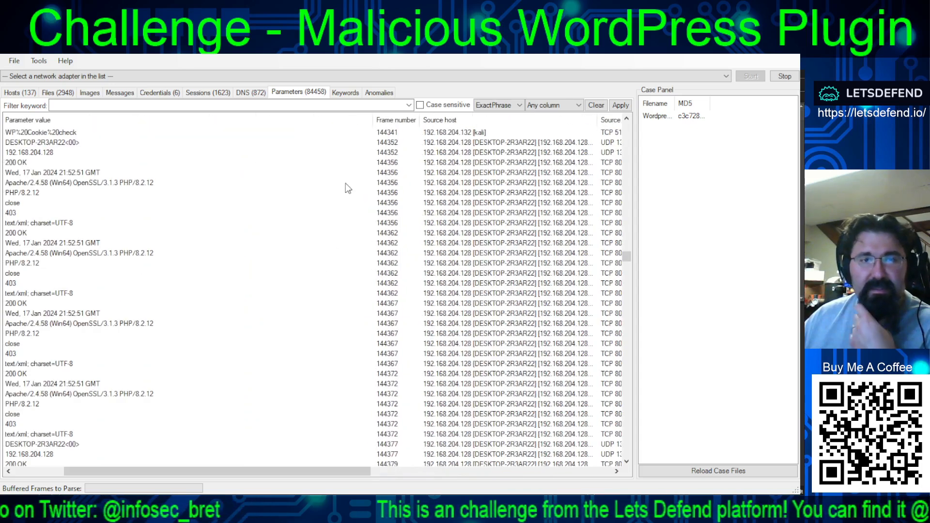
drag(371, 120, 236, 127)
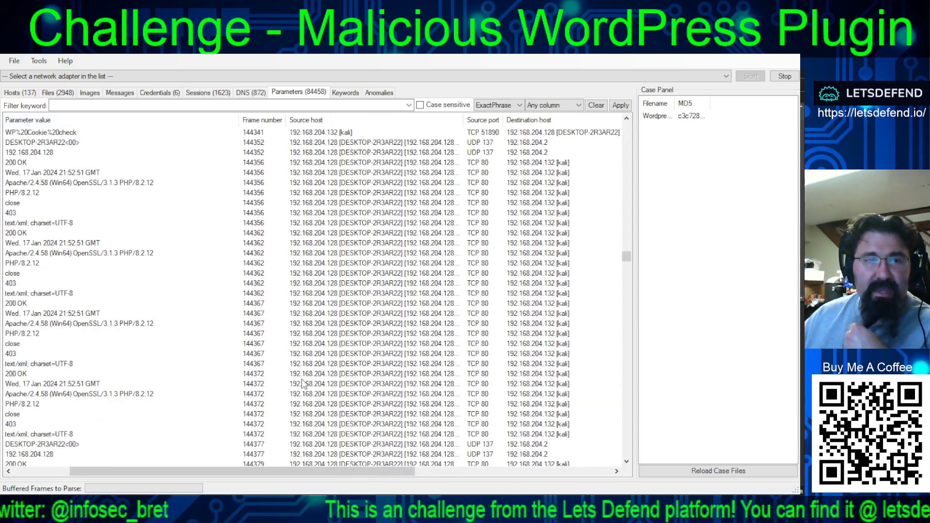
drag(279, 468, 220, 465)
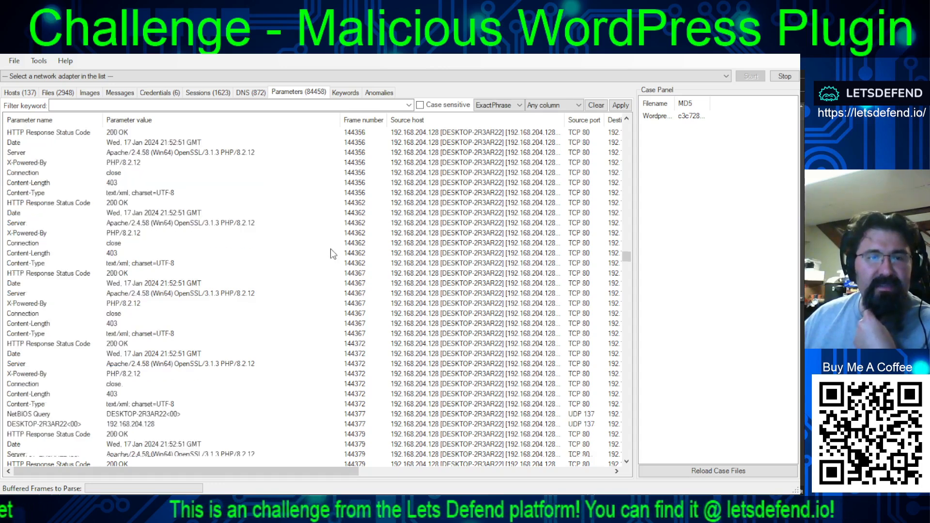
- Review the xmlrpc.php POST requests from frame 144398 to 144402, select the XML row of frame 144400, and switch to another window
scroll(330, 248, down, 5)
scroll(224, 213, down, 3)
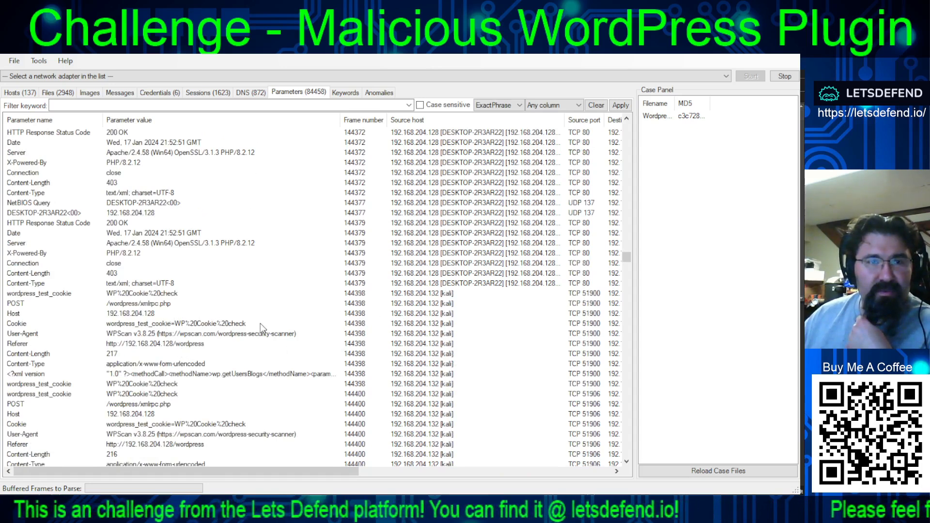
scroll(245, 310, down, 3)
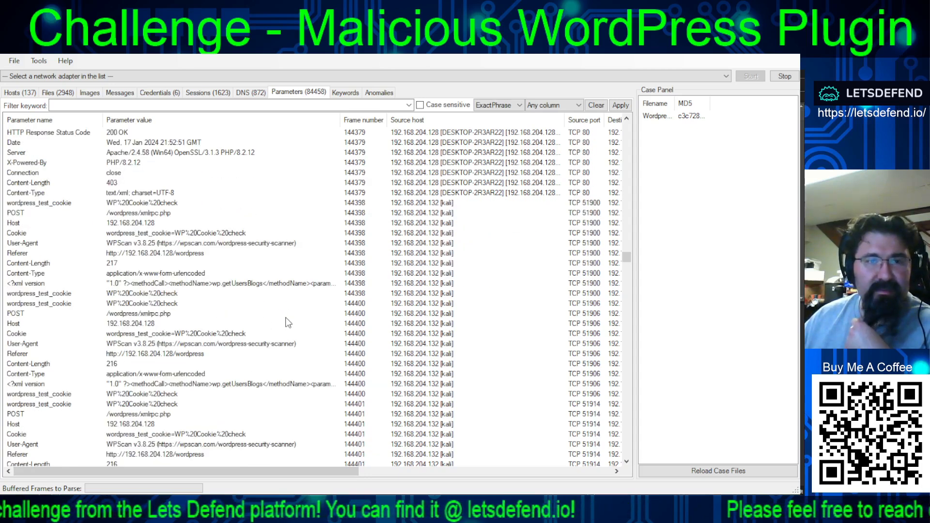
scroll(292, 317, down, 4)
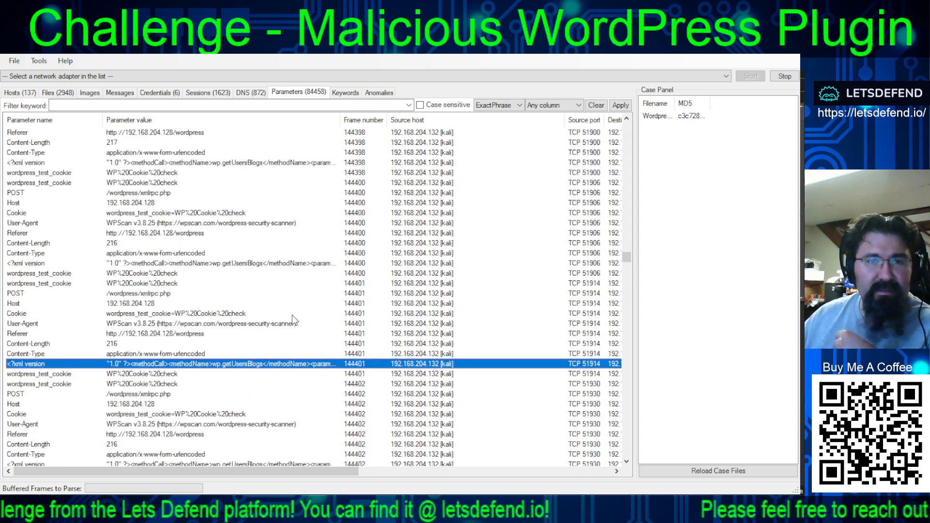
click(209, 263)
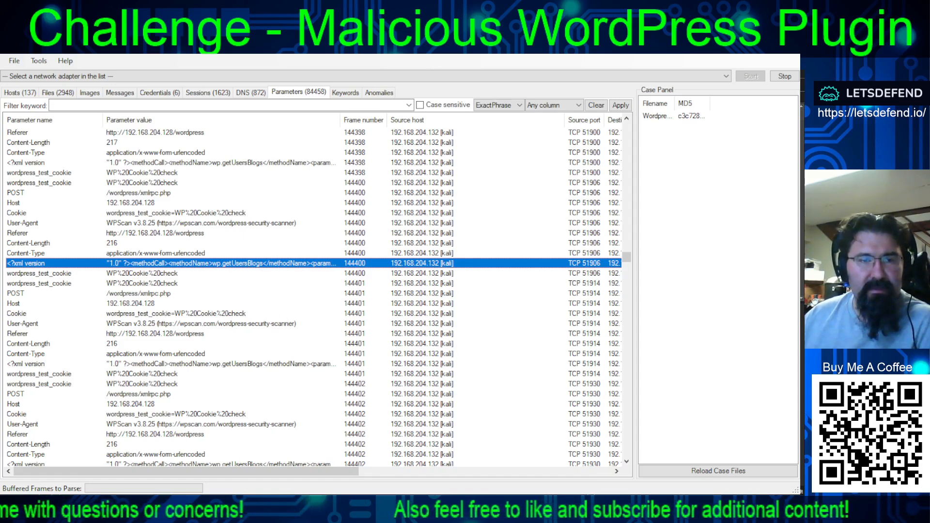
key(alt+Tab)
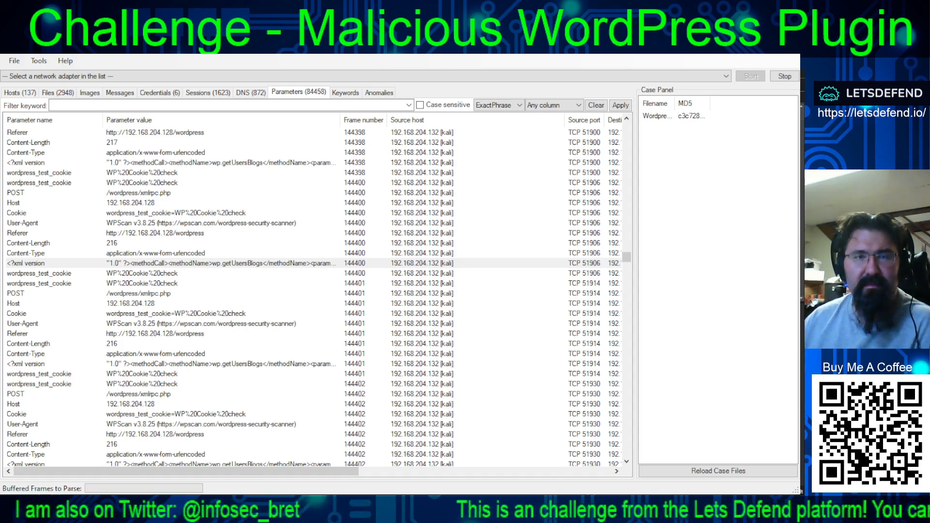
- Inspect the wp.getUsersBlogs XML rows of frames 144400, 144401 and 144402 and the server responses that follow them
click(159, 263)
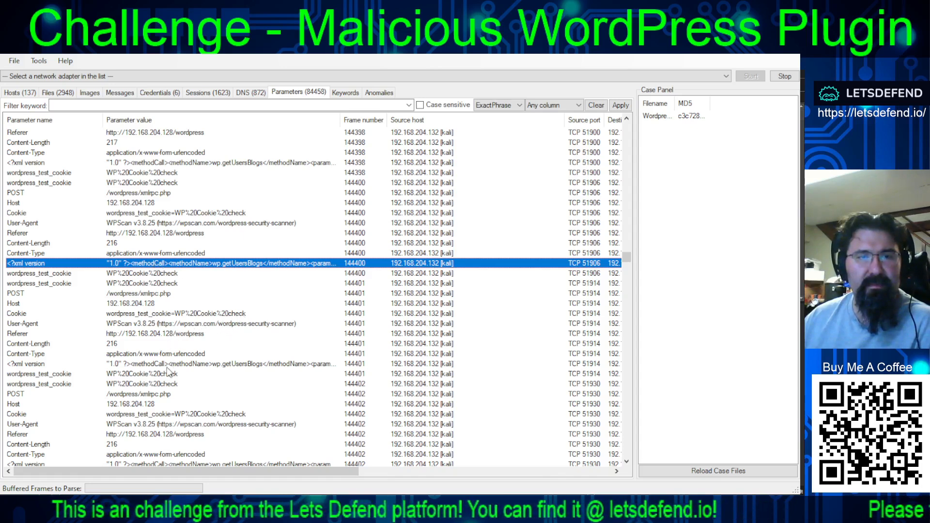
click(230, 364)
scroll(223, 359, down, 7)
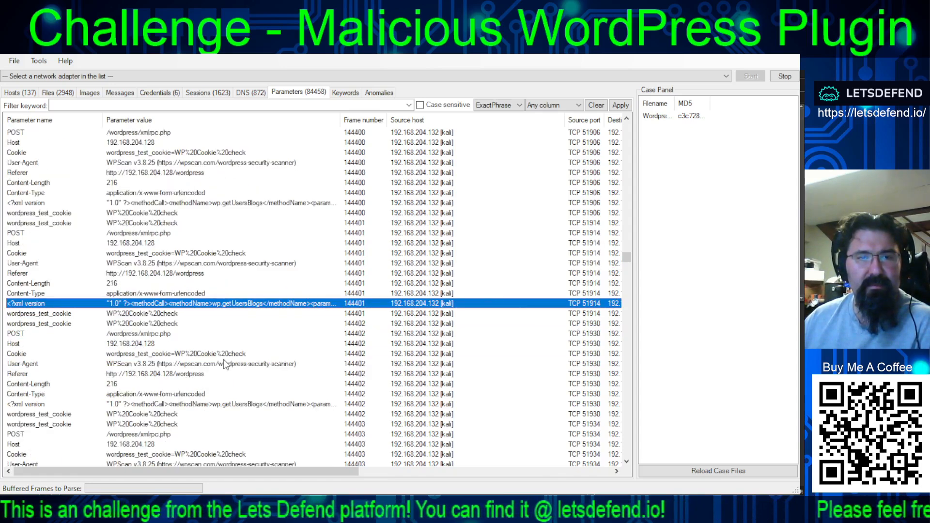
scroll(189, 373, down, 4)
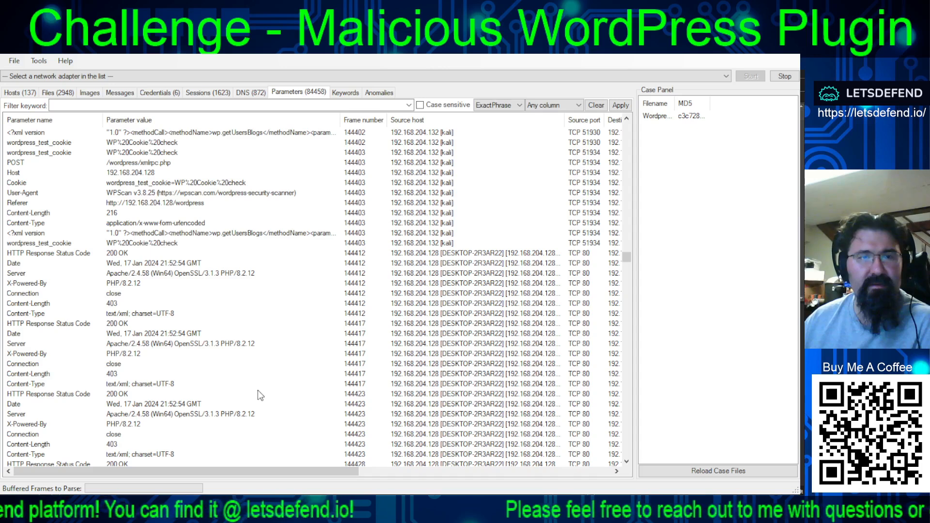
scroll(257, 389, up, 4)
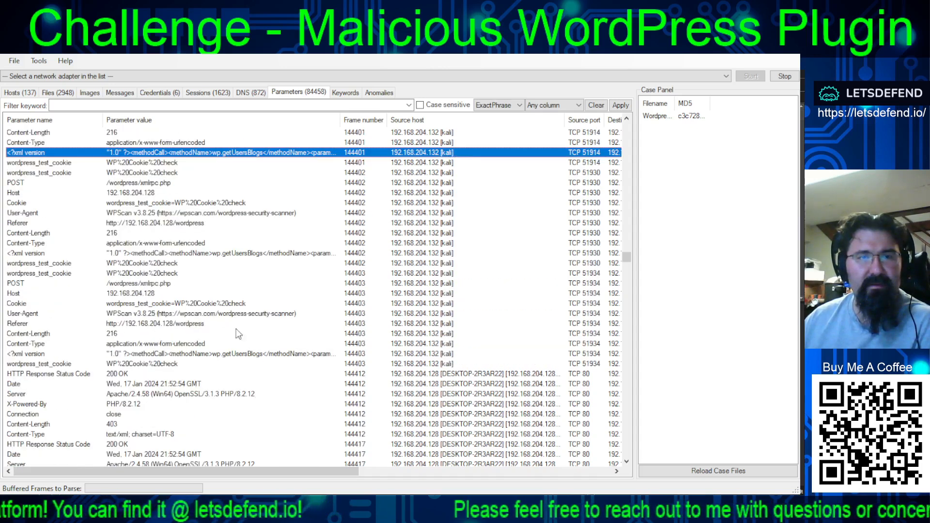
click(191, 254)
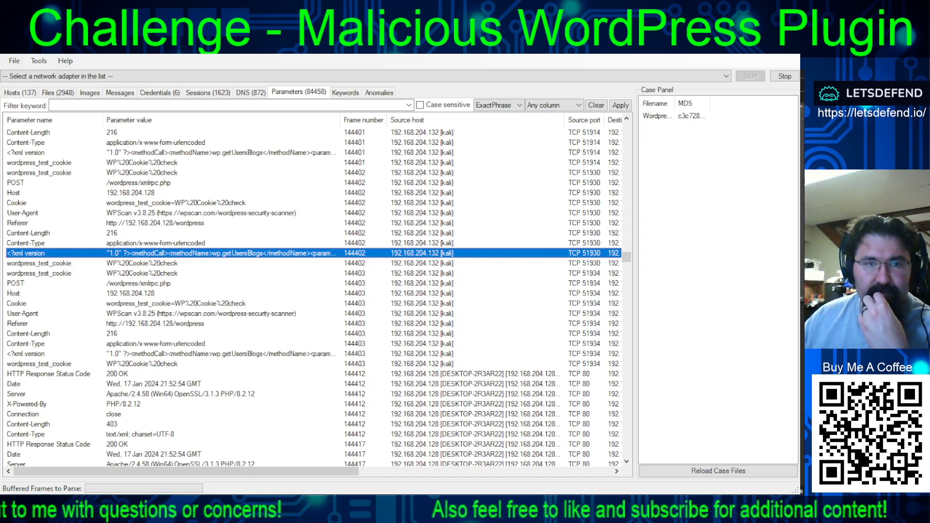
key(ctrl+a)
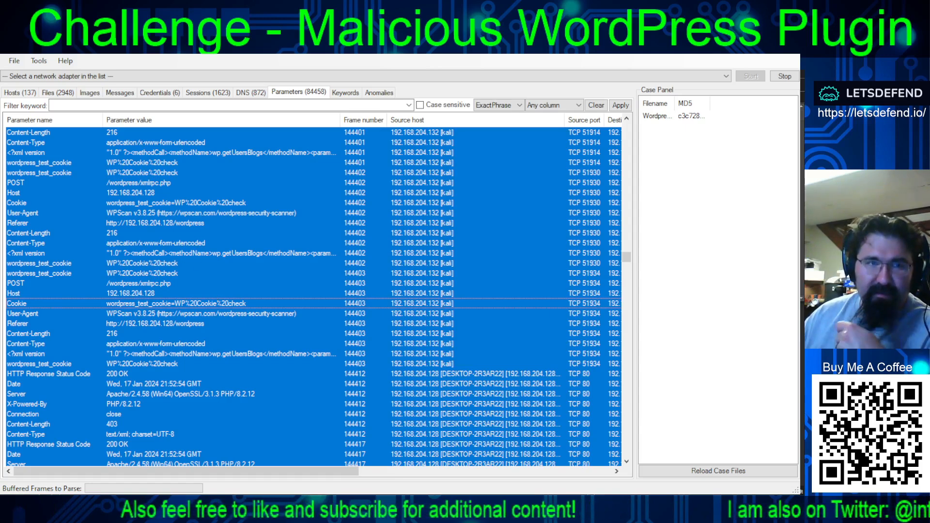
click(196, 333)
click(178, 254)
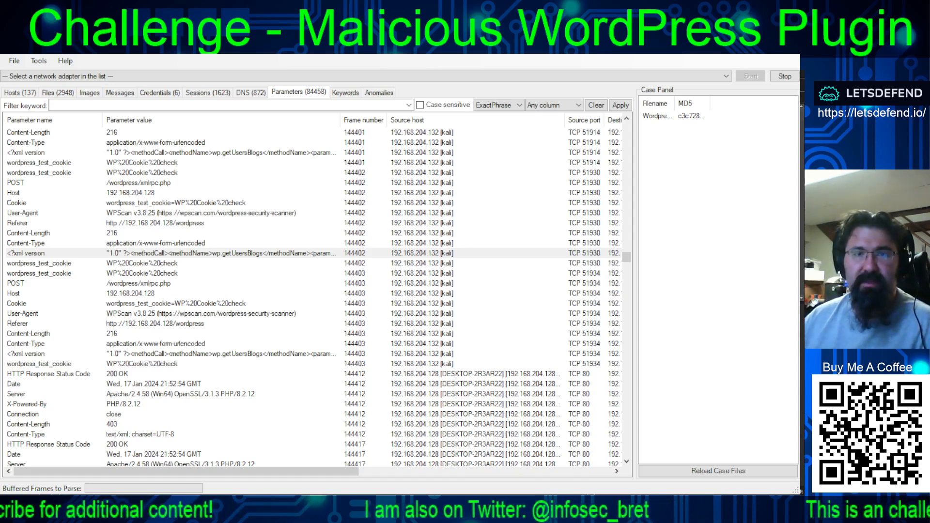
click(145, 304)
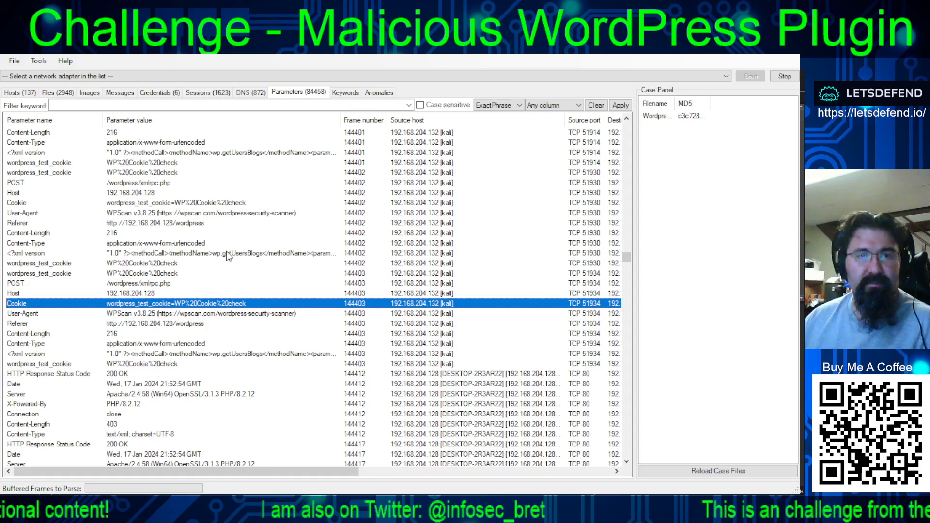
- Select the XML row of frame 144403 and slightly widen the Parameter value column
click(206, 354)
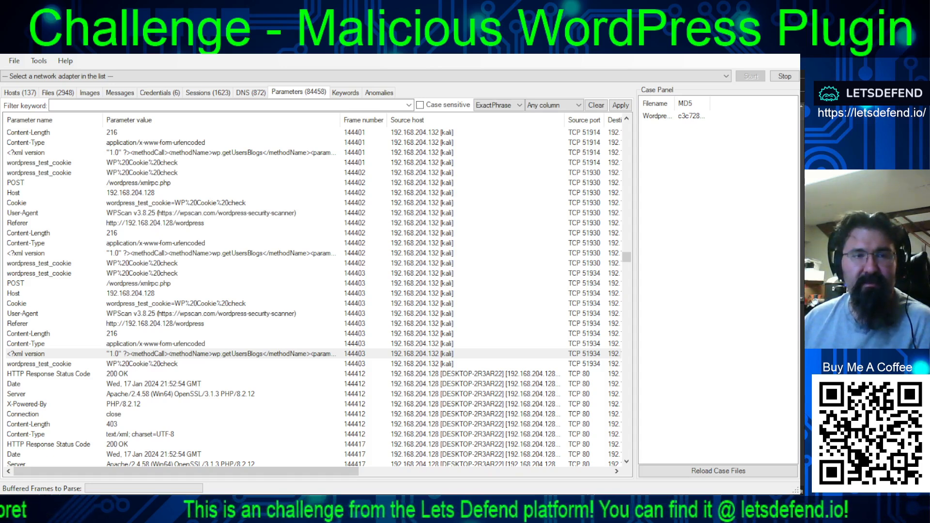
click(8, 382)
click(196, 353)
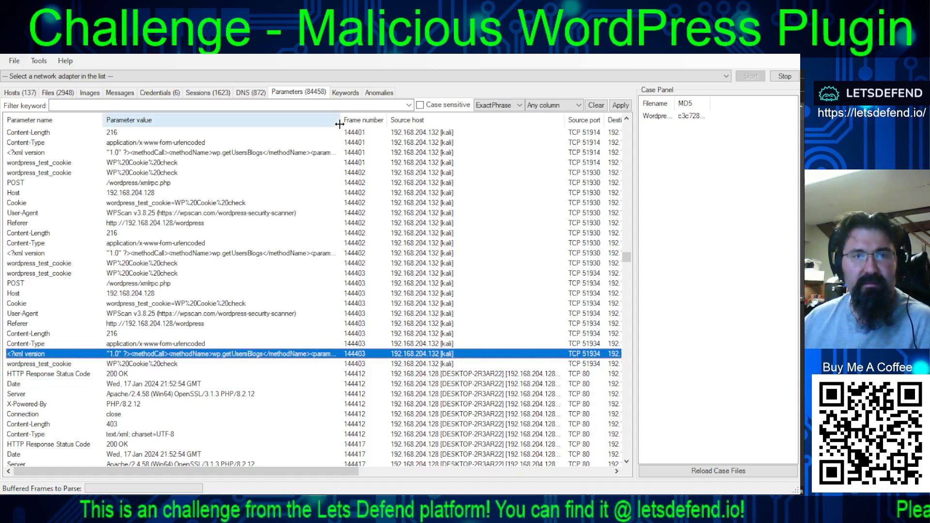
drag(340, 121, 367, 115)
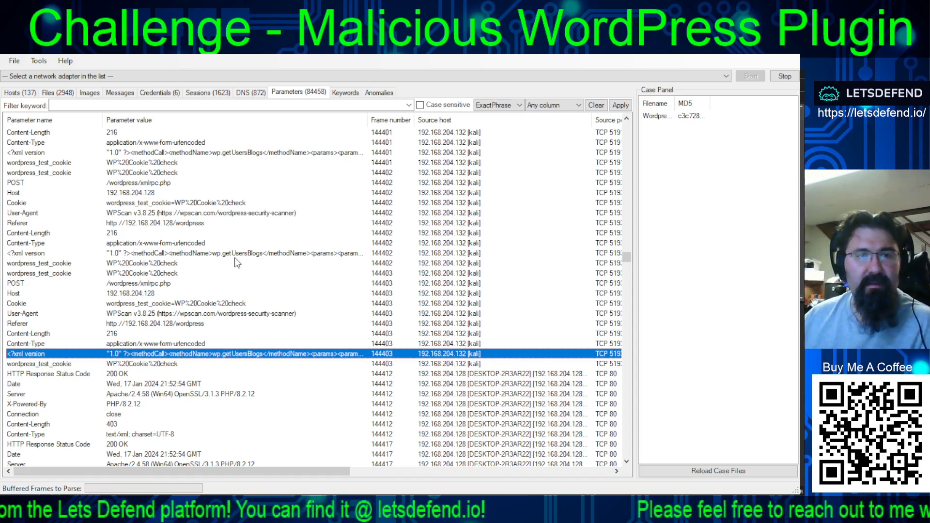
- Try to add the XML rows of frames 144402, 144401 and 144400 to the selected row of frame 144403
ctrl+click(229, 252)
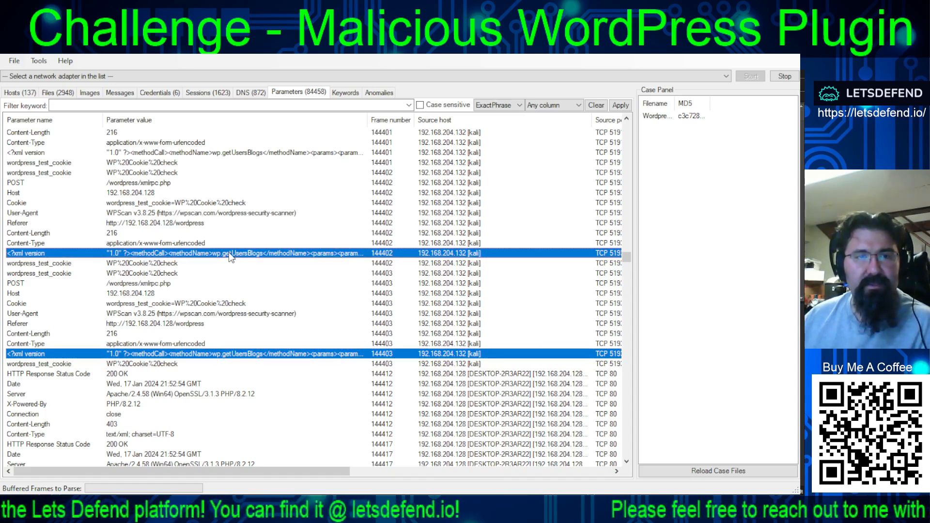
ctrl+click(219, 153)
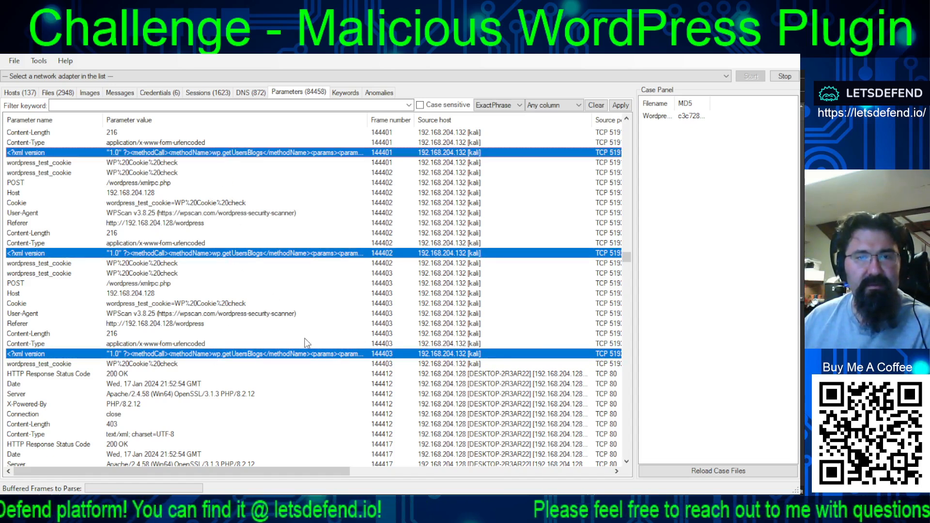
scroll(305, 332, up, 5)
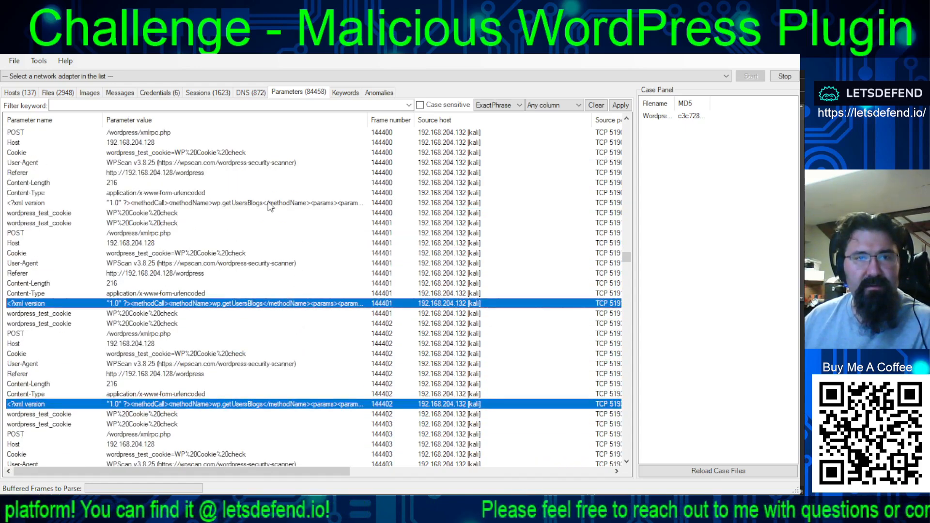
ctrl+click(270, 206)
scroll(286, 256, up, 4)
scroll(285, 266, up, 15)
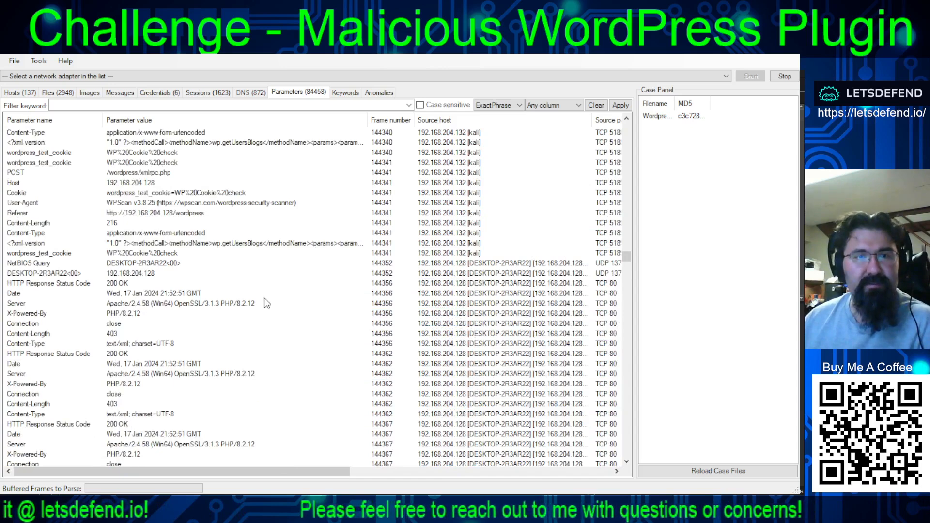
- Select the wp.getUsersBlogs XML rows of frames 144341, 144398, 144400, 144401, 144402 and 144403 together
click(227, 244)
scroll(271, 271, down, 9)
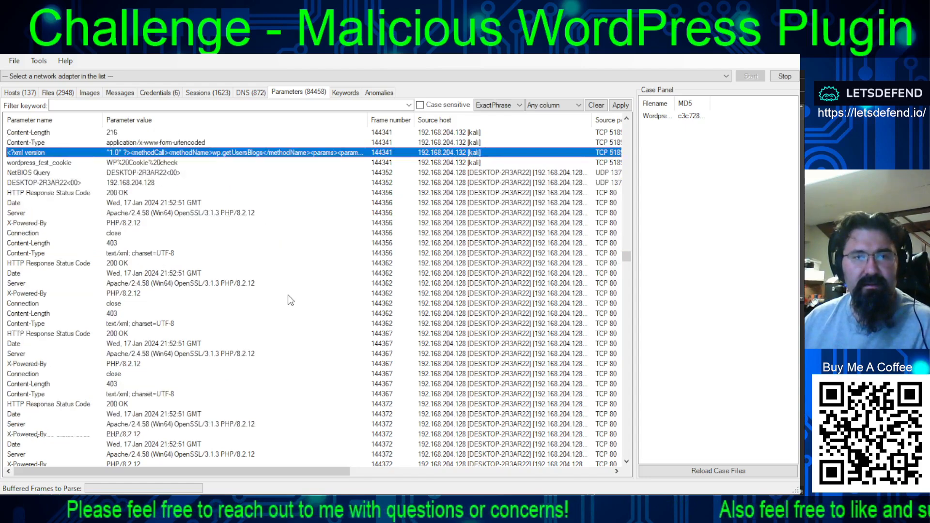
scroll(283, 295, down, 5)
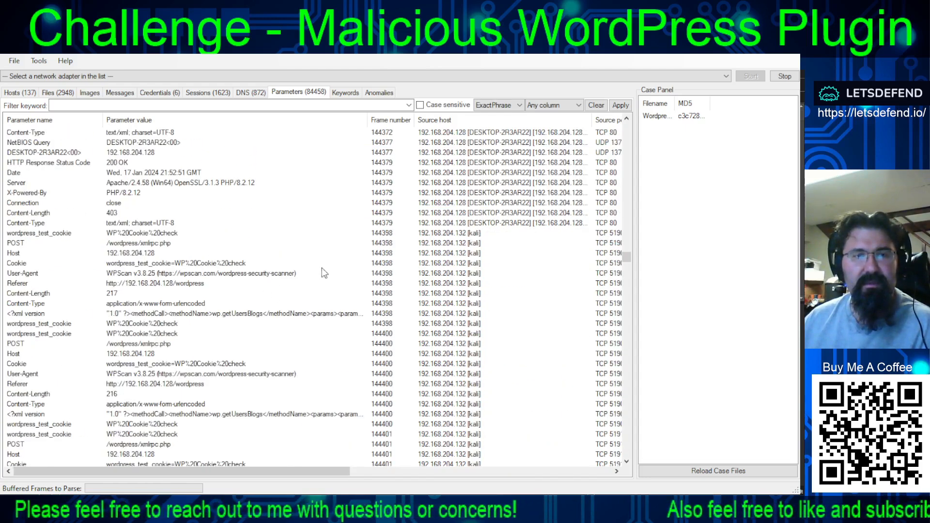
click(247, 313)
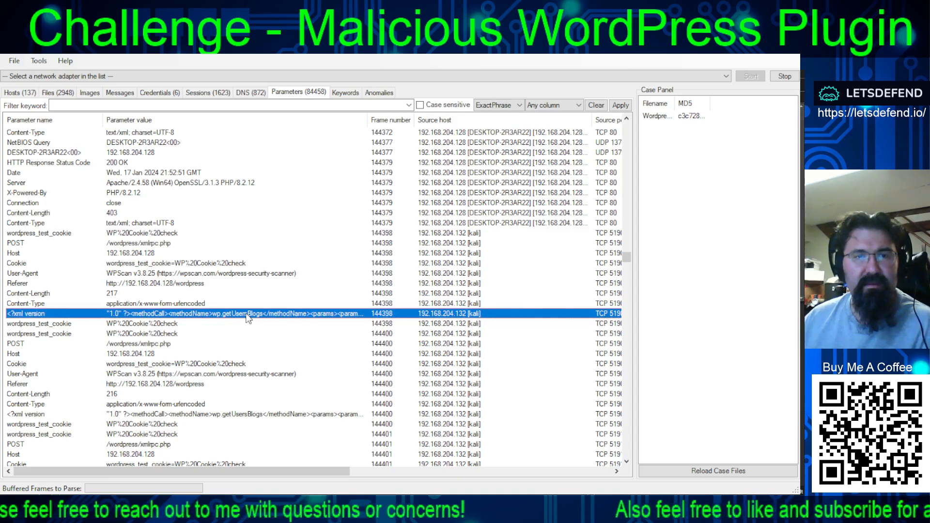
ctrl+click(254, 414)
scroll(272, 349, down, 6)
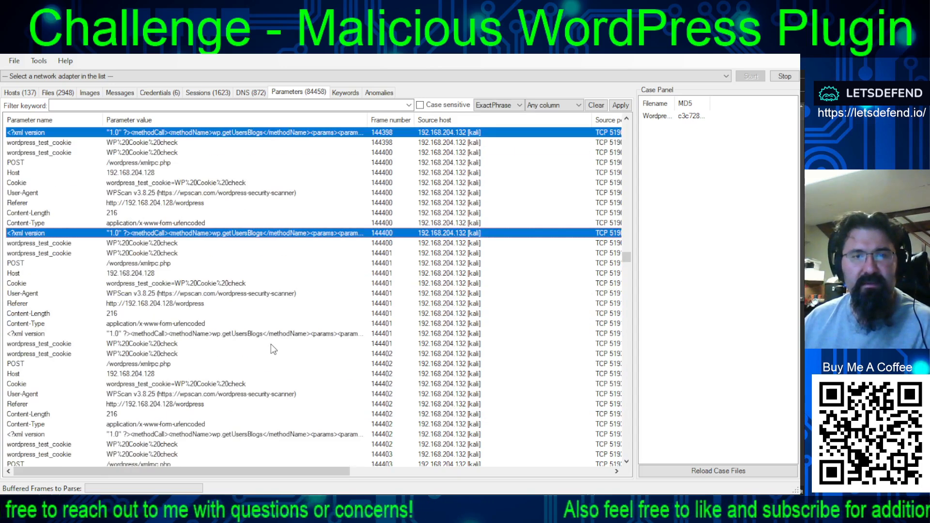
ctrl+click(257, 335)
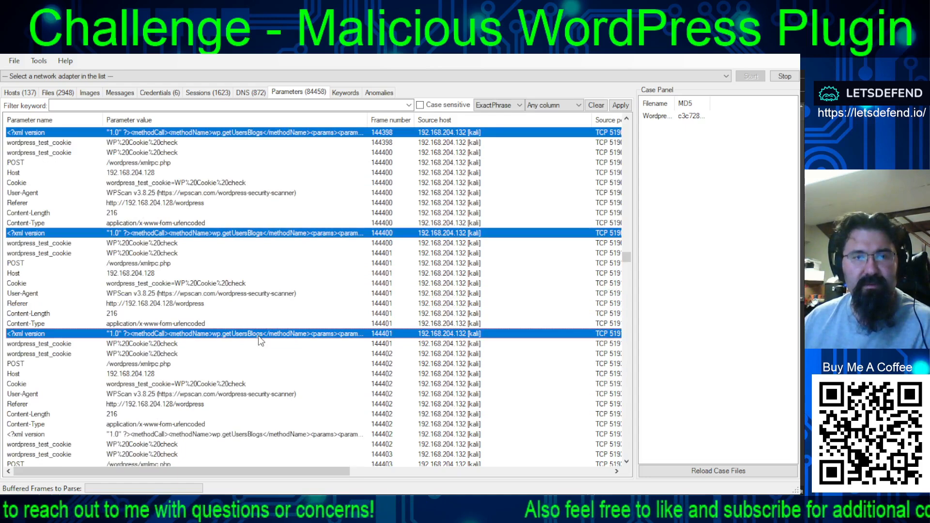
ctrl+click(257, 435)
scroll(262, 375, down, 5)
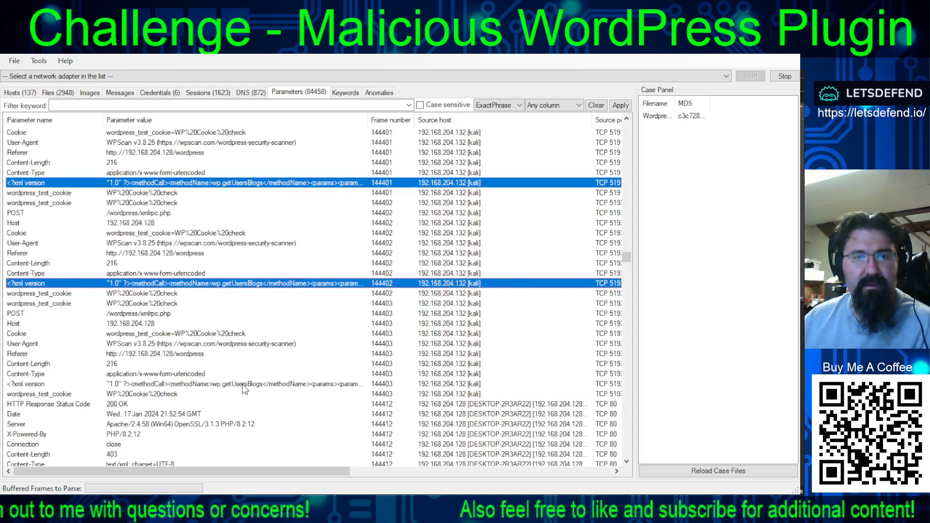
ctrl+click(242, 384)
- Add the XML rows of frames 144340, 144339, 144338 and 144336 to the selection
scroll(255, 356, up, 16)
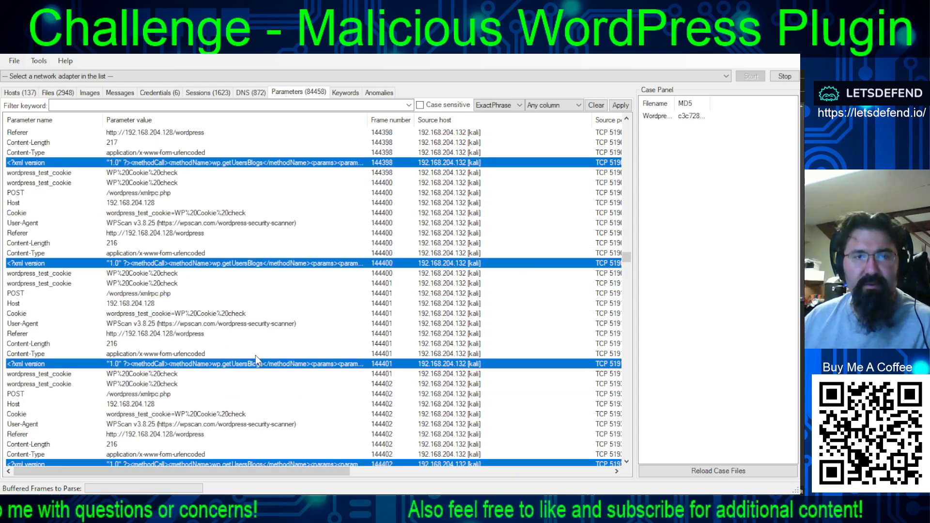
scroll(255, 356, down, 3)
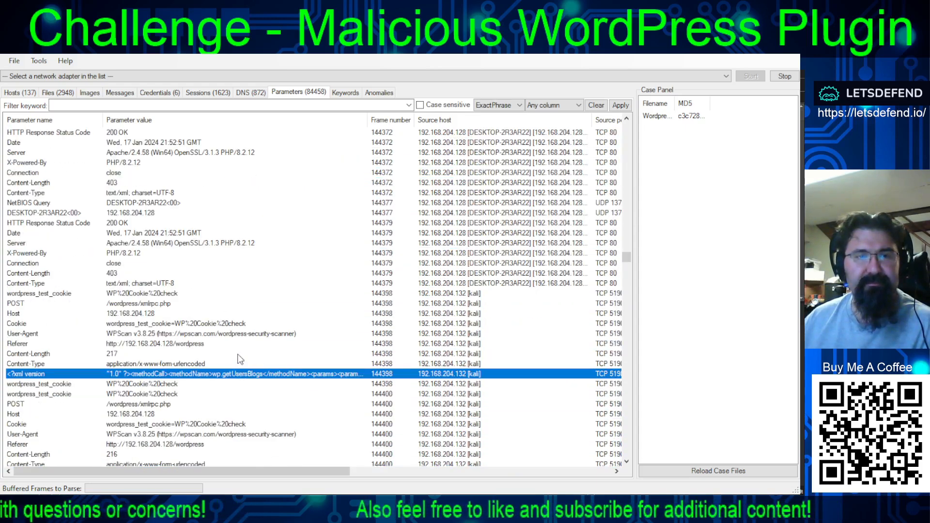
scroll(239, 356, up, 15)
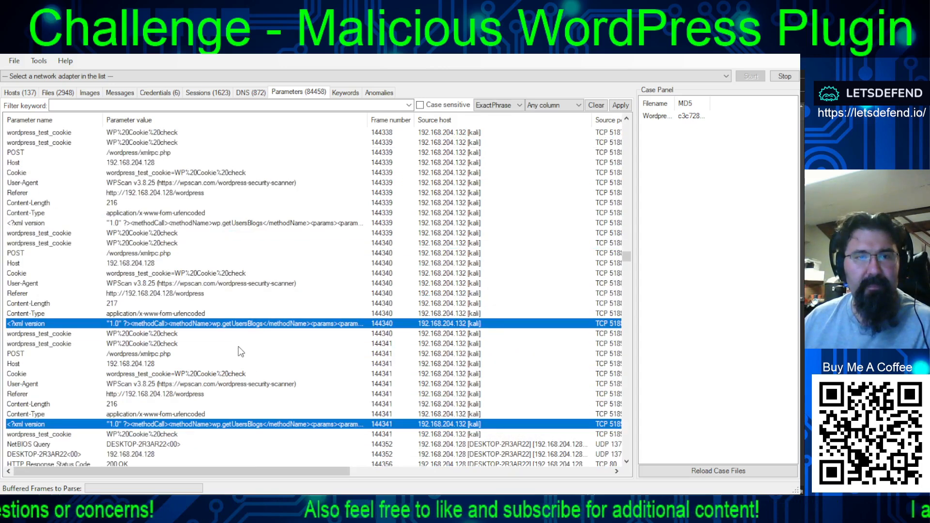
ctrl+click(270, 224)
scroll(280, 322, up, 4)
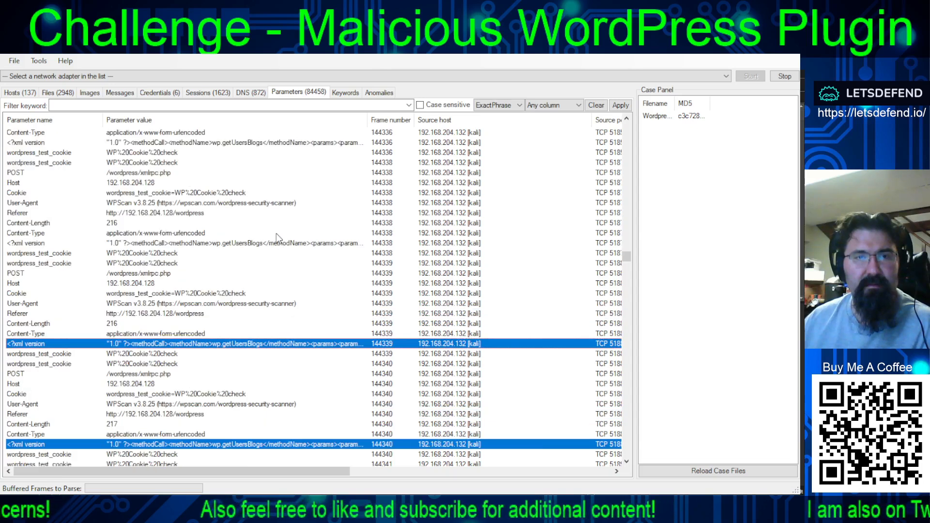
ctrl+click(261, 242)
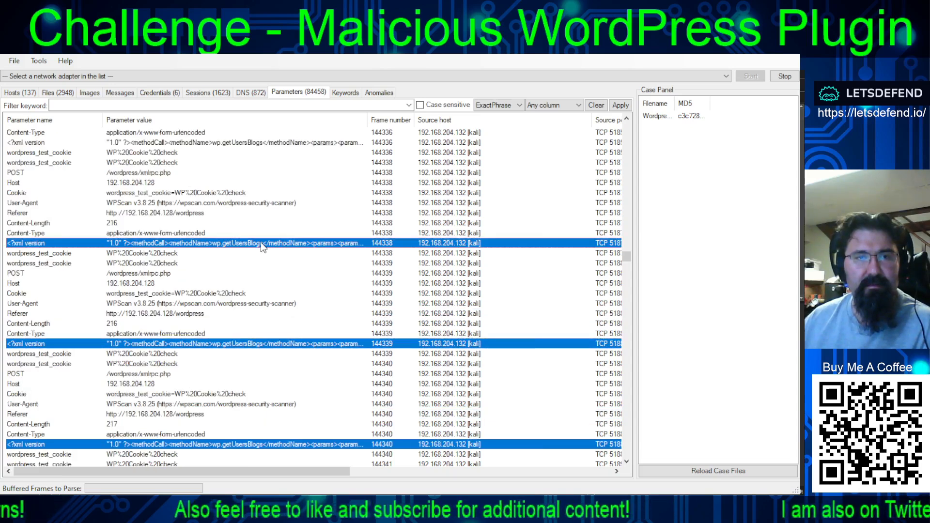
ctrl+click(265, 144)
scroll(273, 217, up, 6)
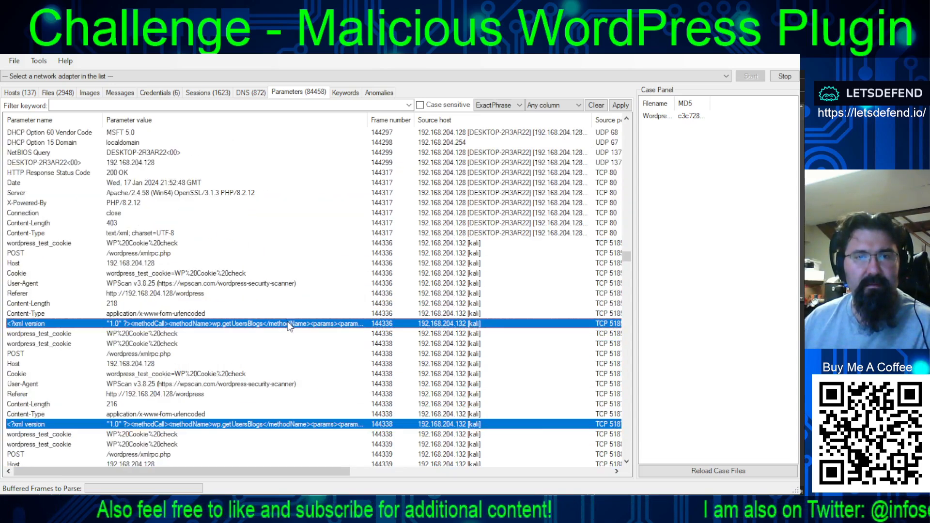
- Extend the selection with the XML rows of frames 144269, 144268, 144266, 144262 and 144261
scroll(299, 333, up, 15)
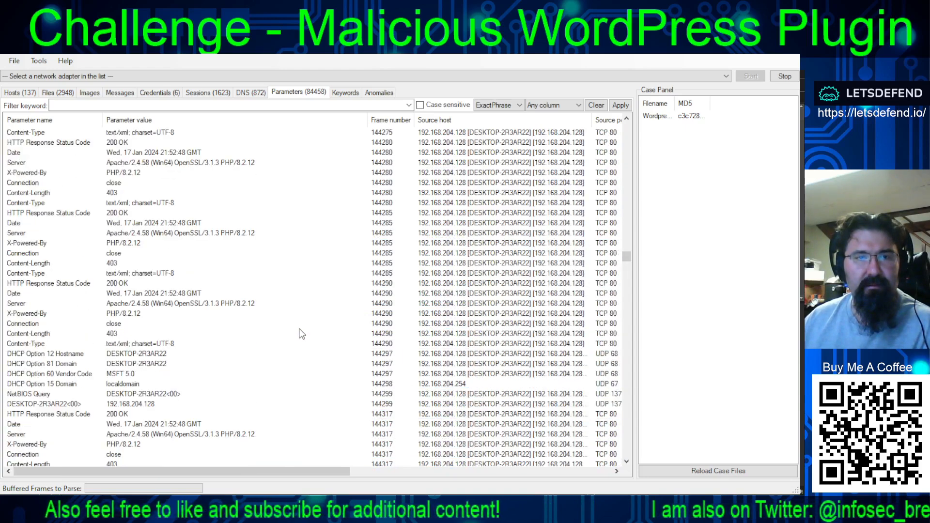
scroll(307, 363, down, 5)
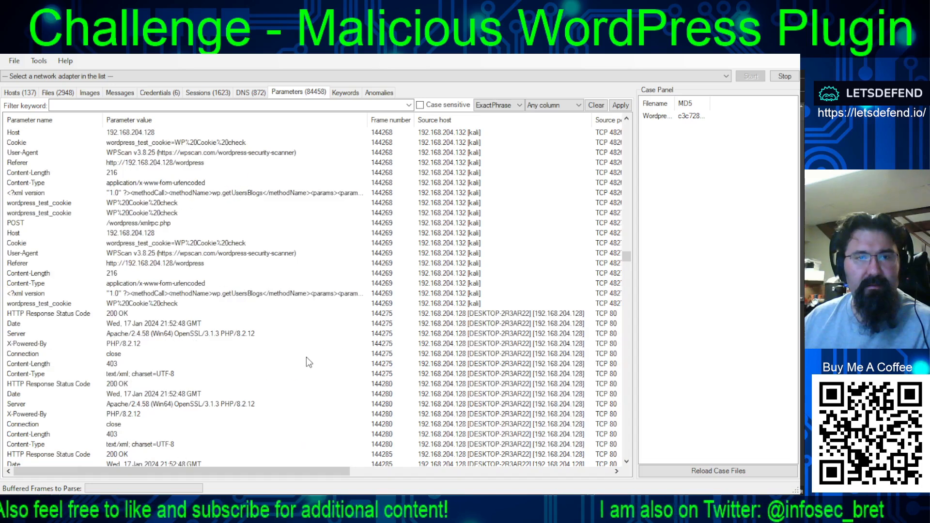
click(260, 294)
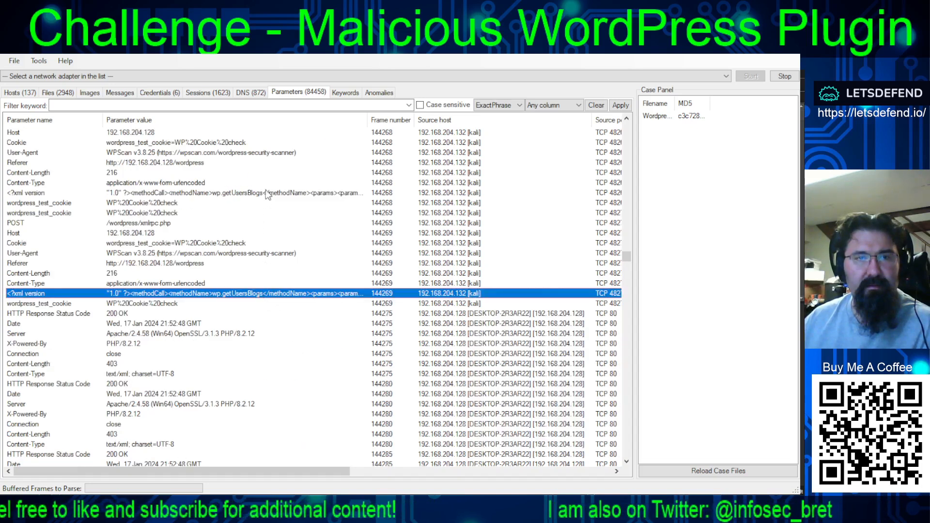
click(265, 193)
scroll(293, 299, up, 6)
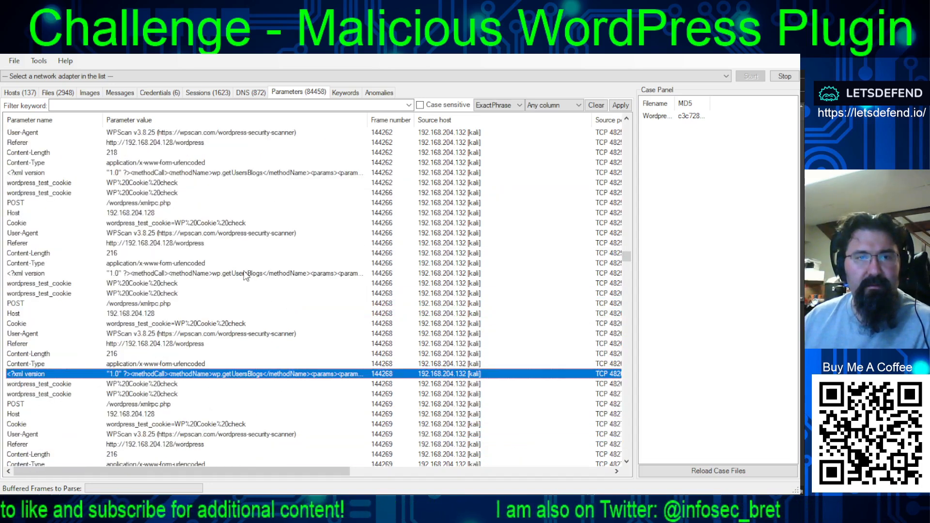
ctrl+click(245, 274)
ctrl+click(243, 175)
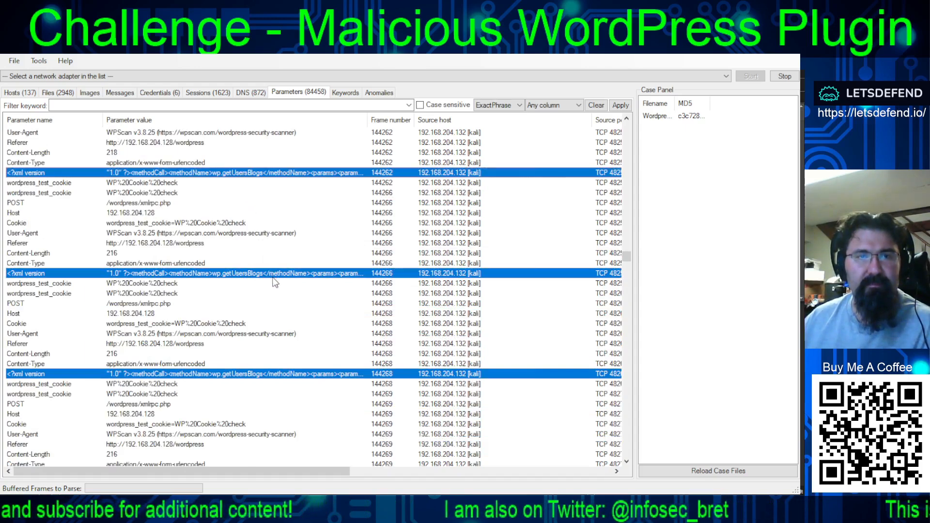
scroll(280, 283, up, 5)
ctrl+click(258, 224)
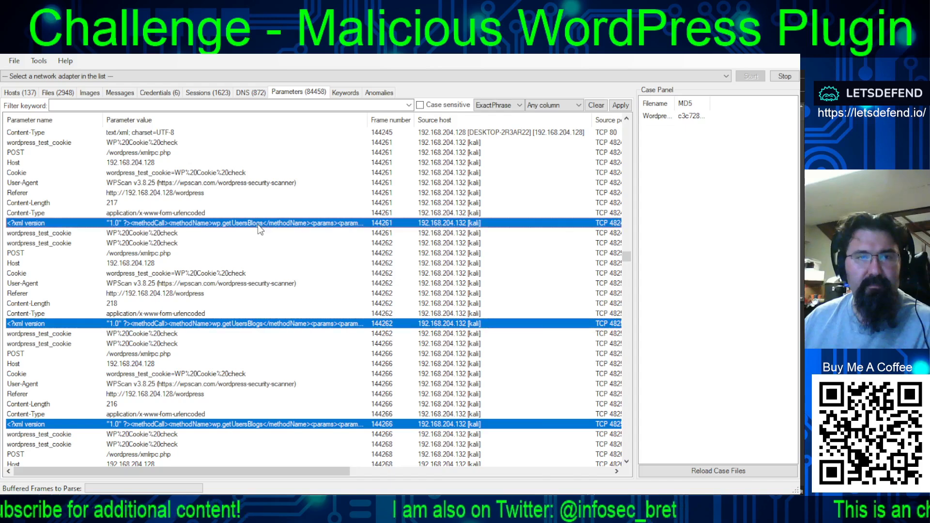
- Extend the selection with the XML rows of frames 142919, 142917, 142916, 142915 and 142913
scroll(279, 276, up, 5)
scroll(297, 290, up, 13)
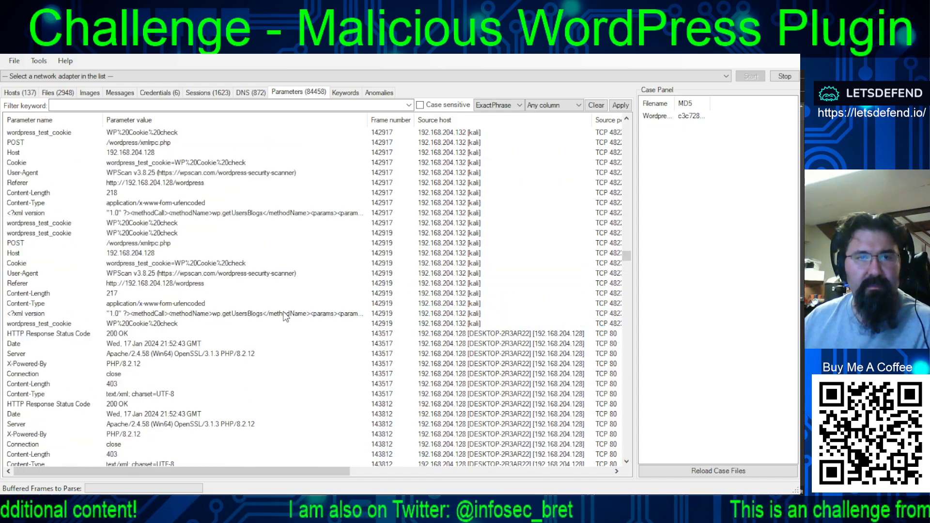
ctrl+click(285, 314)
ctrl+click(277, 213)
scroll(288, 260, up, 5)
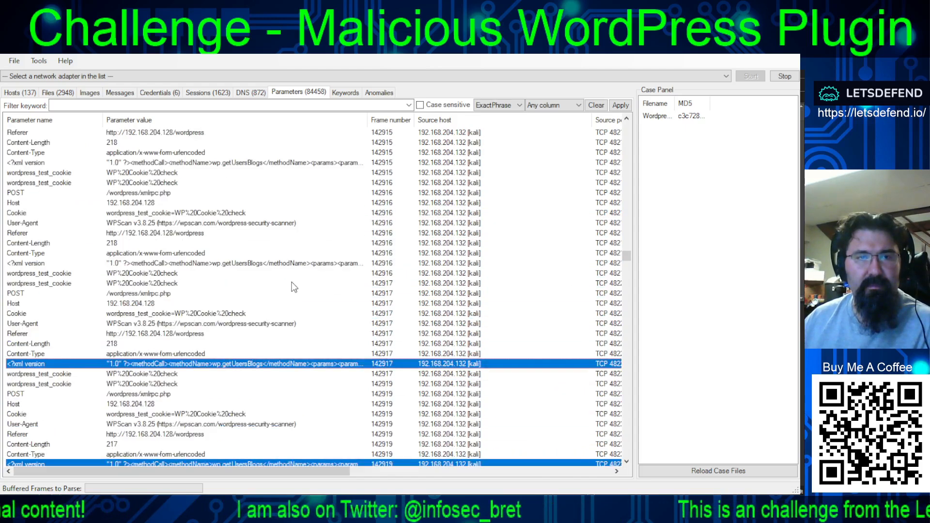
ctrl+click(265, 263)
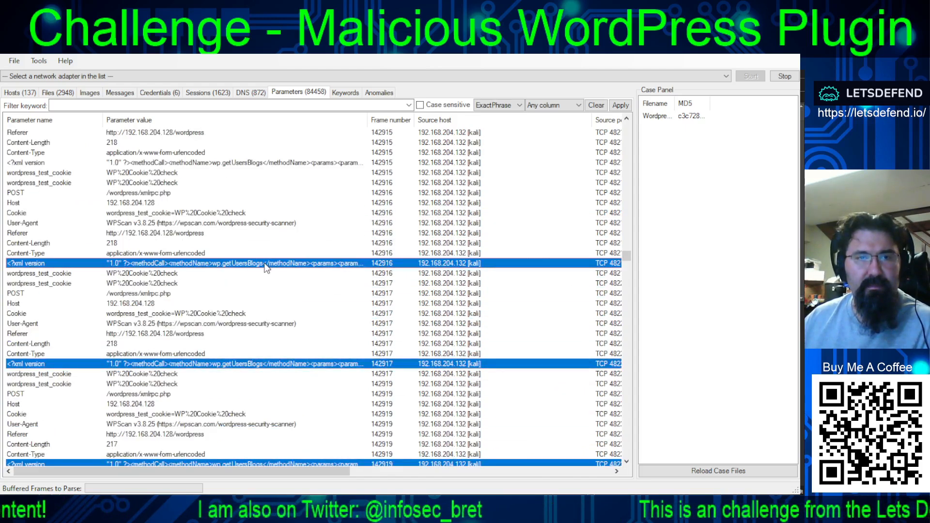
ctrl+click(269, 165)
scroll(291, 242, up, 6)
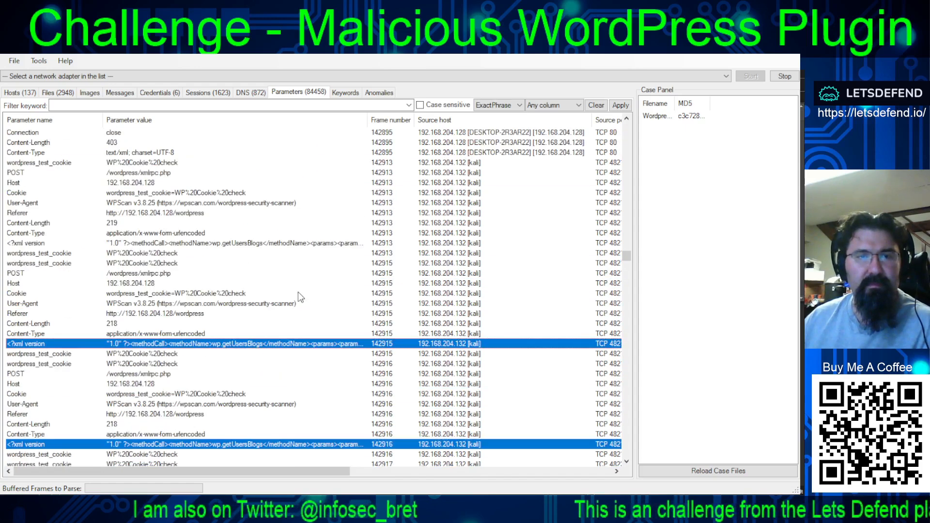
ctrl+click(290, 243)
scroll(297, 295, up, 6)
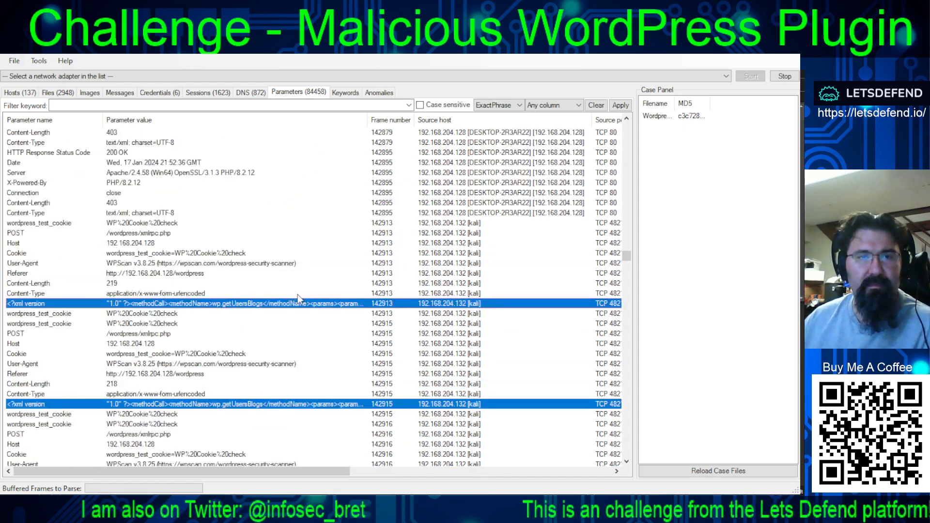
scroll(300, 299, up, 8)
scroll(300, 299, down, 20)
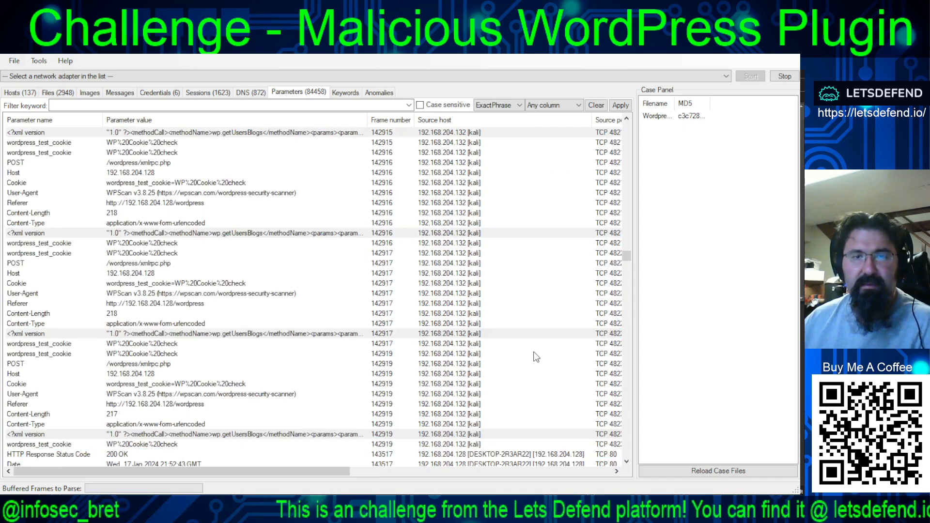
click(316, 296)
scroll(315, 307, up, 6)
scroll(314, 307, down, 12)
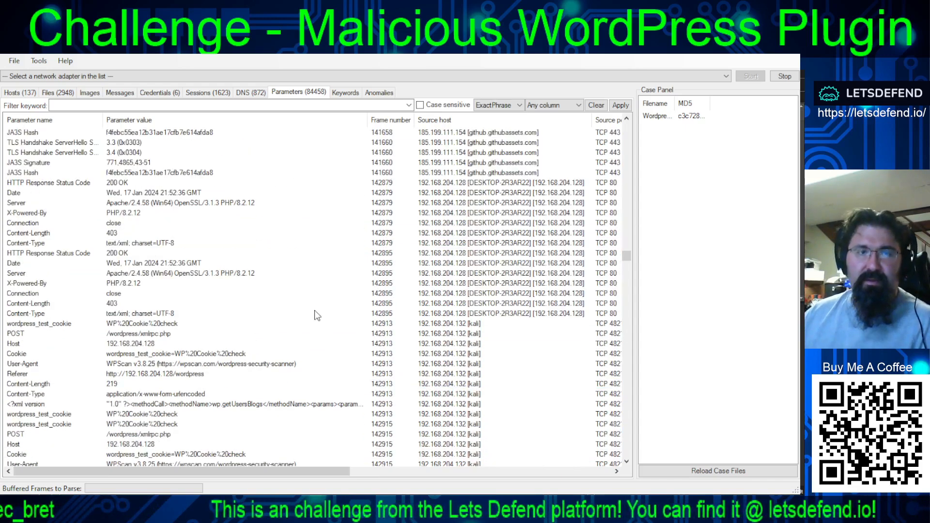
scroll(315, 307, up, 8)
click(298, 274)
scroll(281, 290, down, 2)
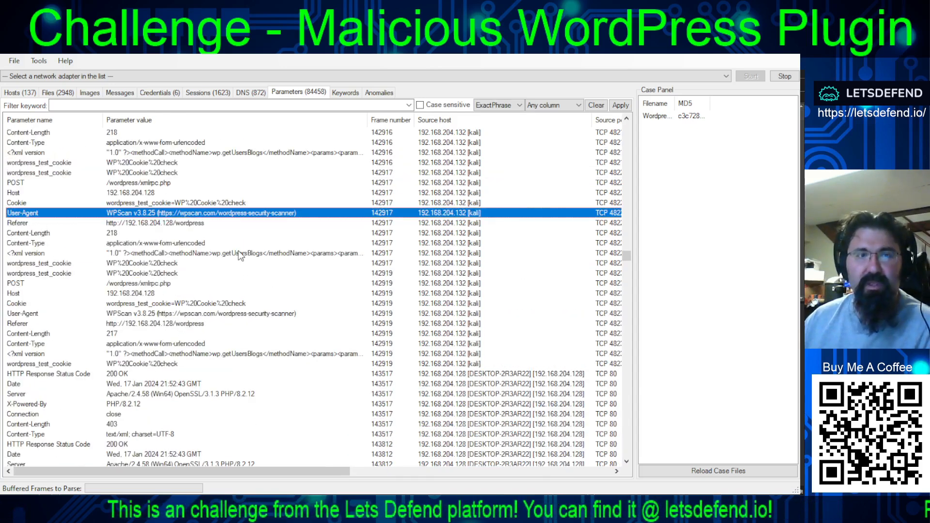
- Select the XML rows of frames 142916 and 142915 together
click(248, 154)
scroll(266, 220, up, 7)
scroll(287, 246, down, 2)
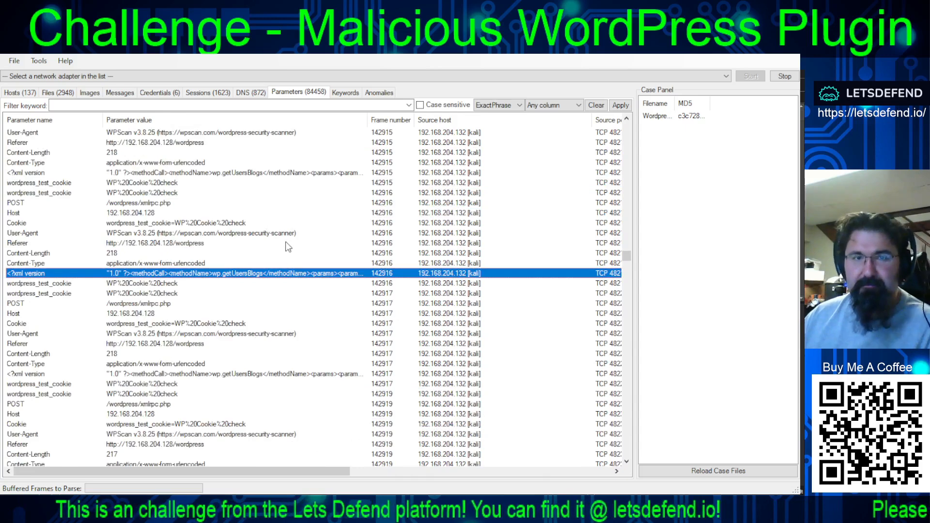
ctrl+click(259, 204)
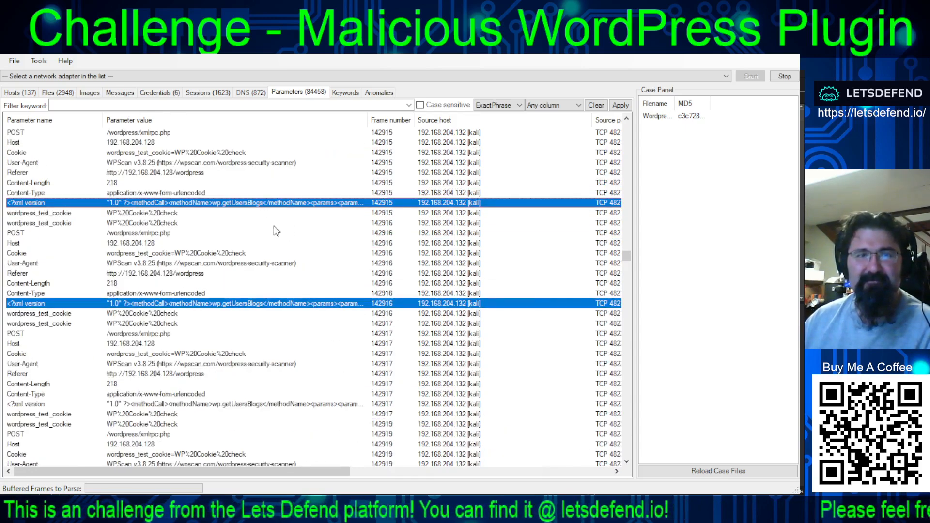
scroll(281, 242, up, 4)
- Try to select the XML rows of frames 142913, 142915, 142916, 142917 and 142919 together
click(278, 227)
scroll(300, 259, up, 5)
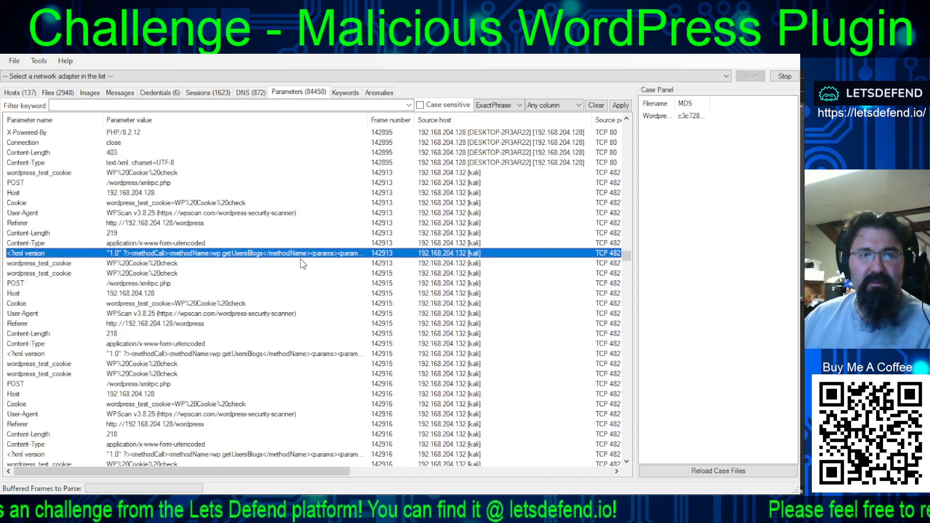
scroll(301, 272, up, 5)
scroll(300, 273, down, 11)
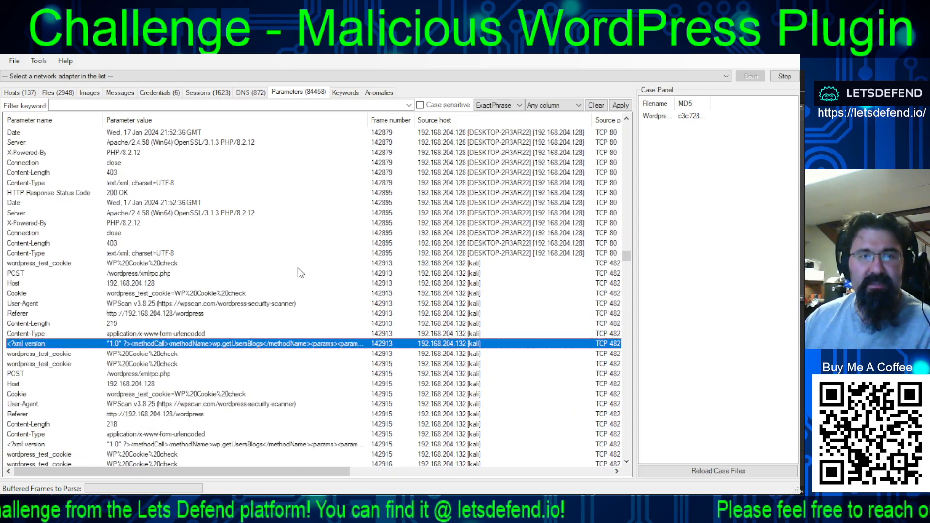
ctrl+click(262, 293)
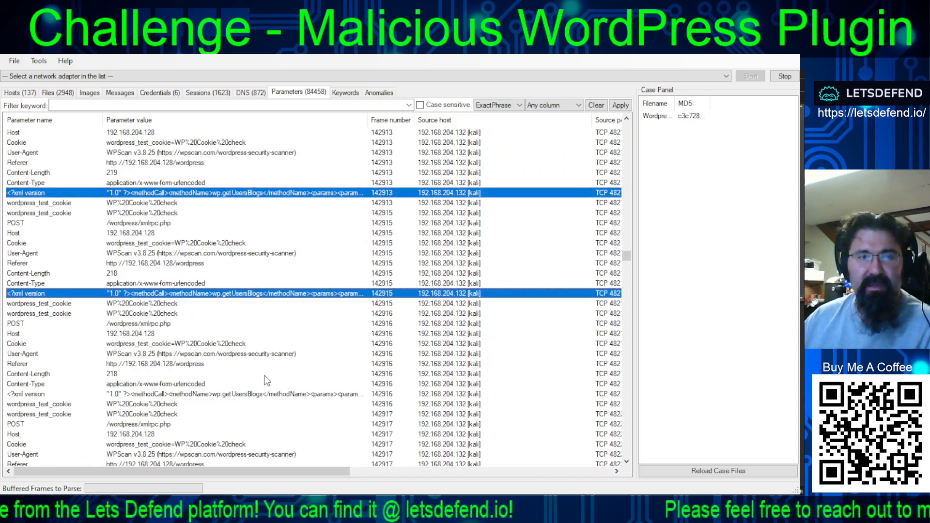
ctrl+click(267, 394)
scroll(271, 389, down, 5)
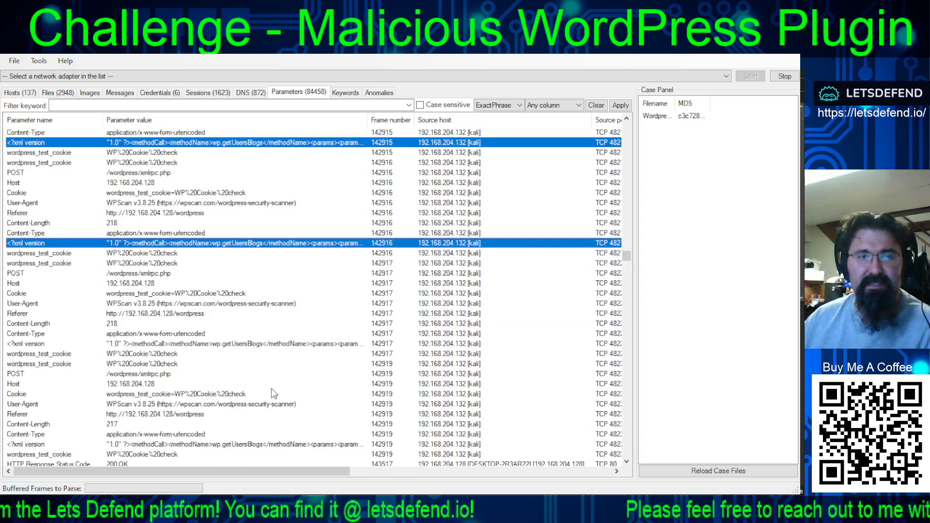
ctrl+click(273, 346)
scroll(285, 324, down, 5)
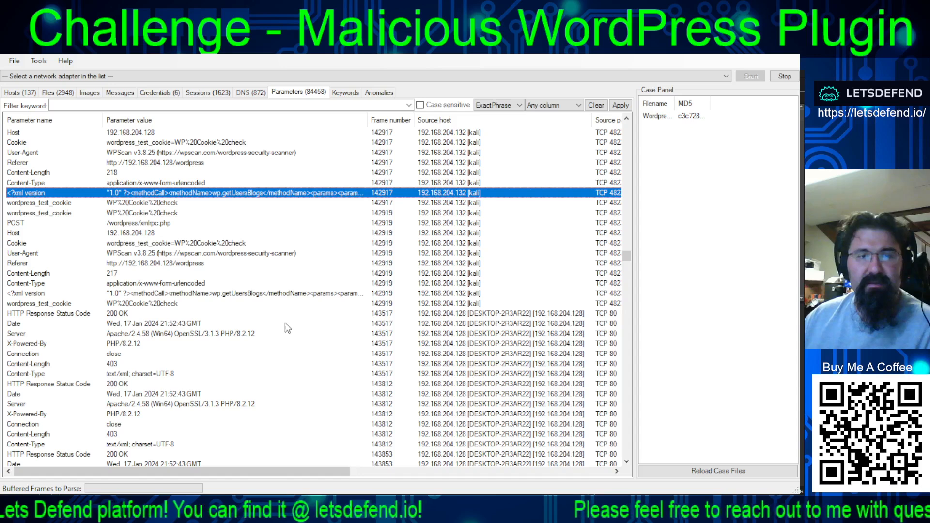
click(271, 293)
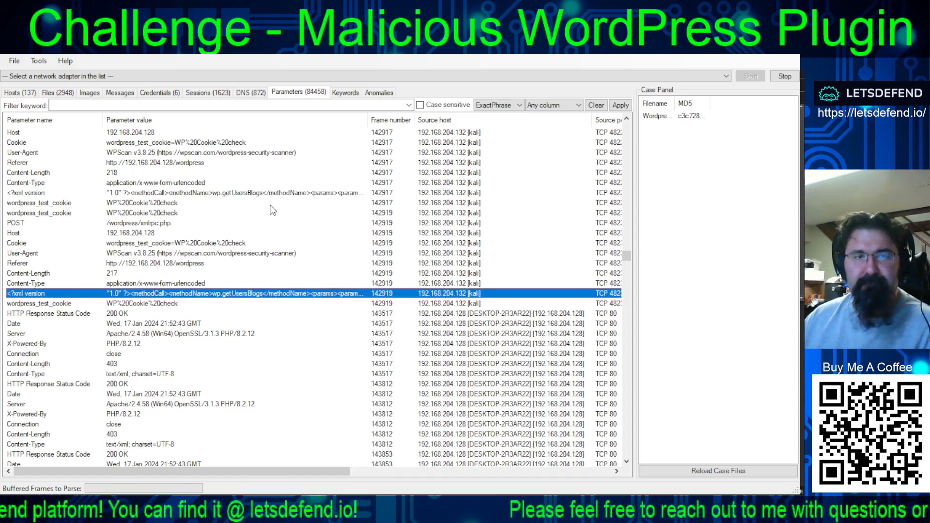
- Try to add the XML rows of frames 142917, 142916, 142915 and 142913 to the selected row of frame 142919
ctrl+click(268, 193)
scroll(286, 277, up, 5)
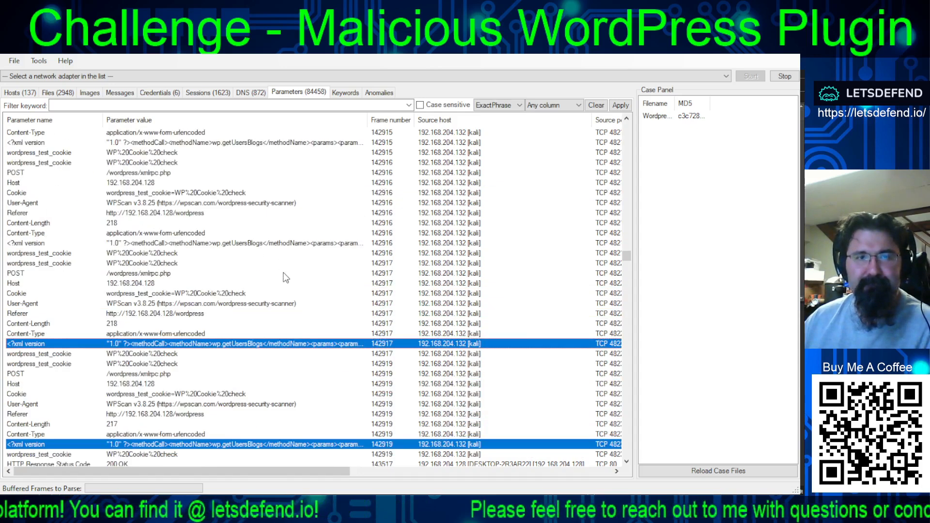
ctrl+click(277, 242)
ctrl+click(282, 140)
scroll(306, 248, up, 5)
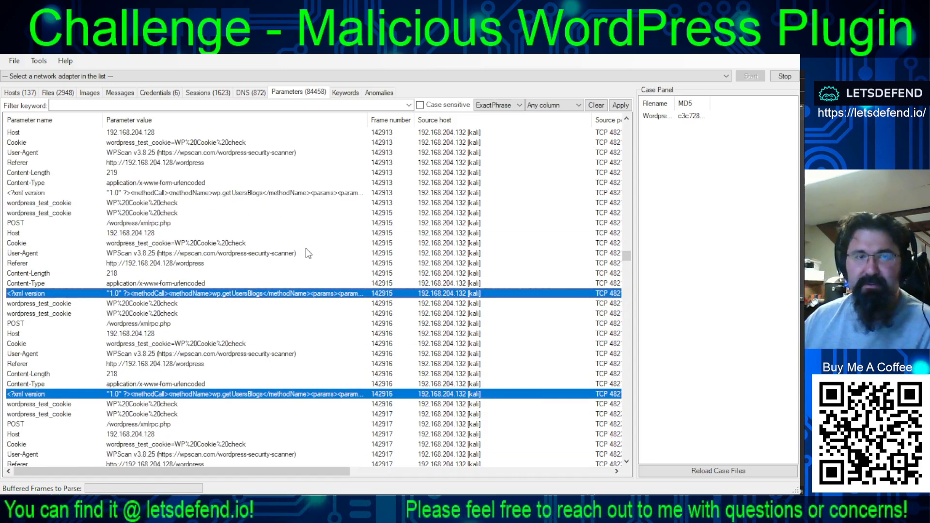
click(284, 194)
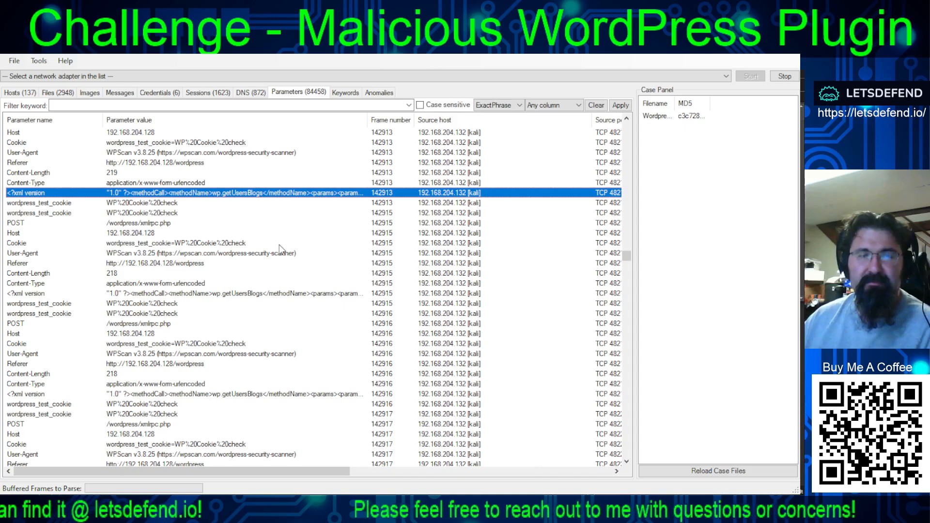
- Try to add the XML rows of frames 142915, 142916, 142917 and 142919 to the selected row of frame 142913
scroll(279, 245, up, 3)
scroll(279, 245, down, 3)
scroll(280, 250, up, 4)
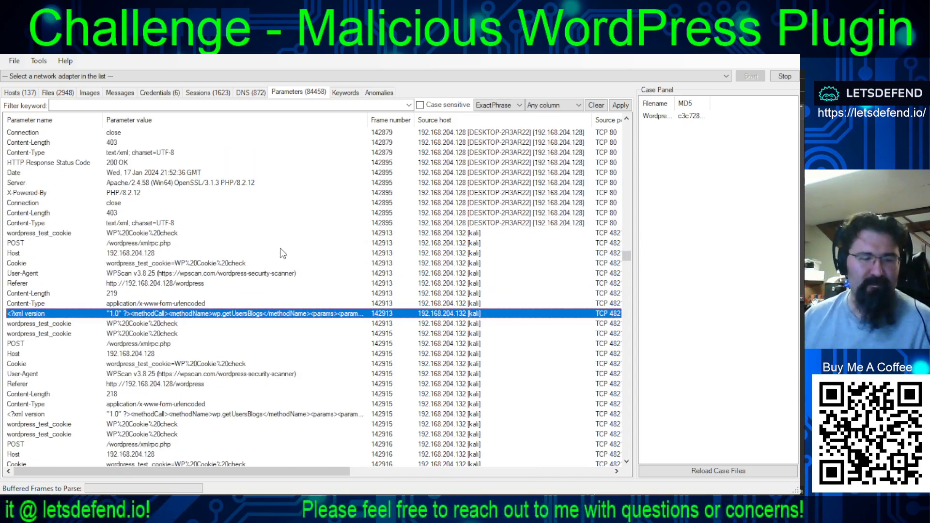
scroll(283, 255, down, 4)
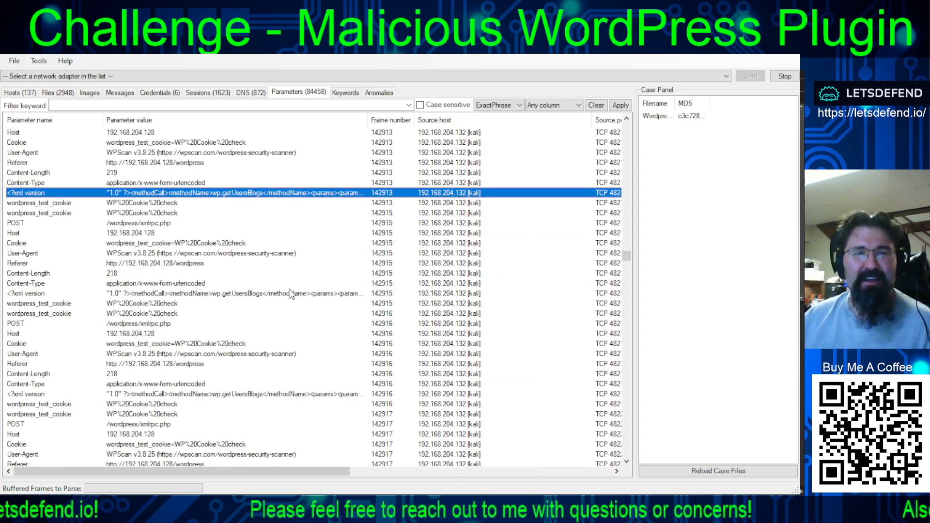
ctrl+click(290, 294)
ctrl+click(287, 393)
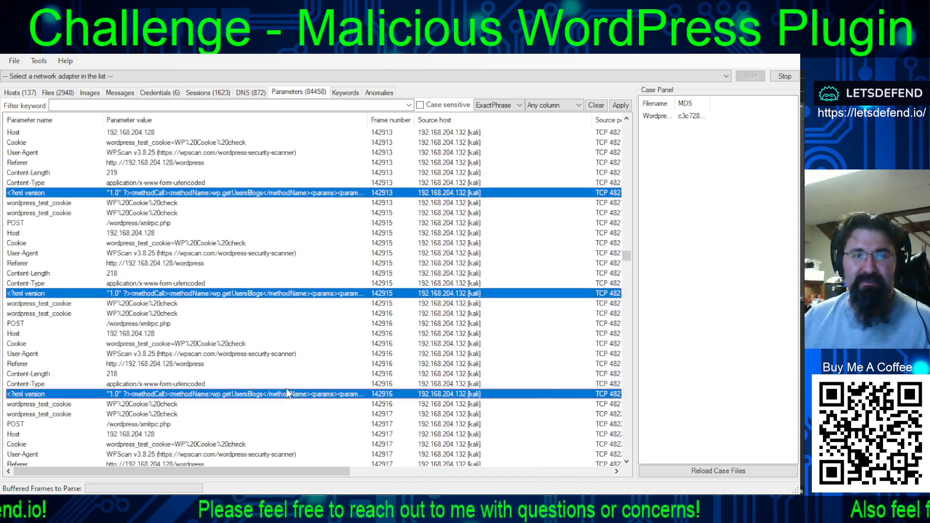
scroll(291, 339, down, 5)
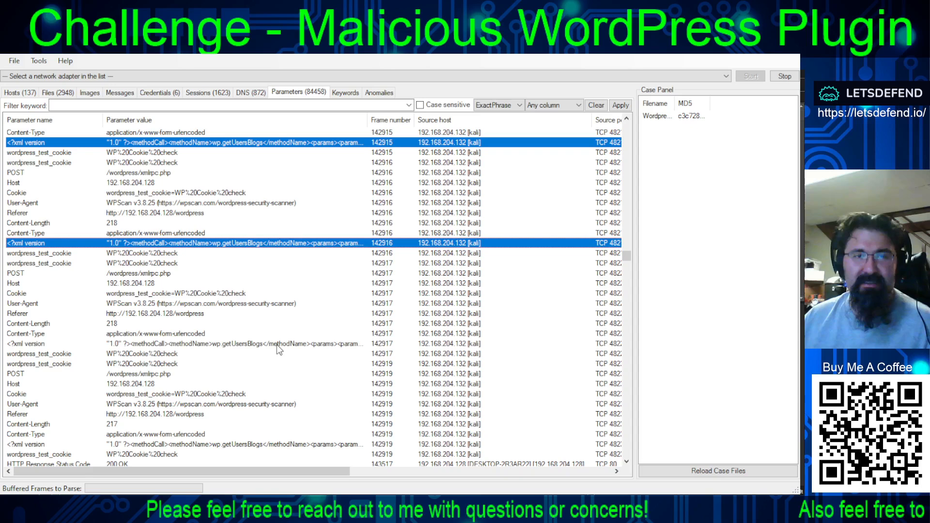
ctrl+click(277, 344)
scroll(277, 344, down, 5)
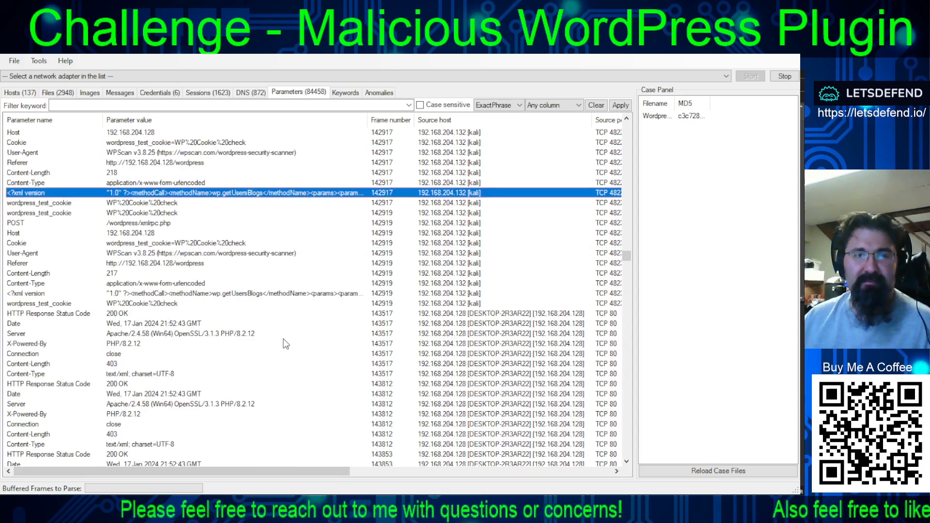
click(282, 295)
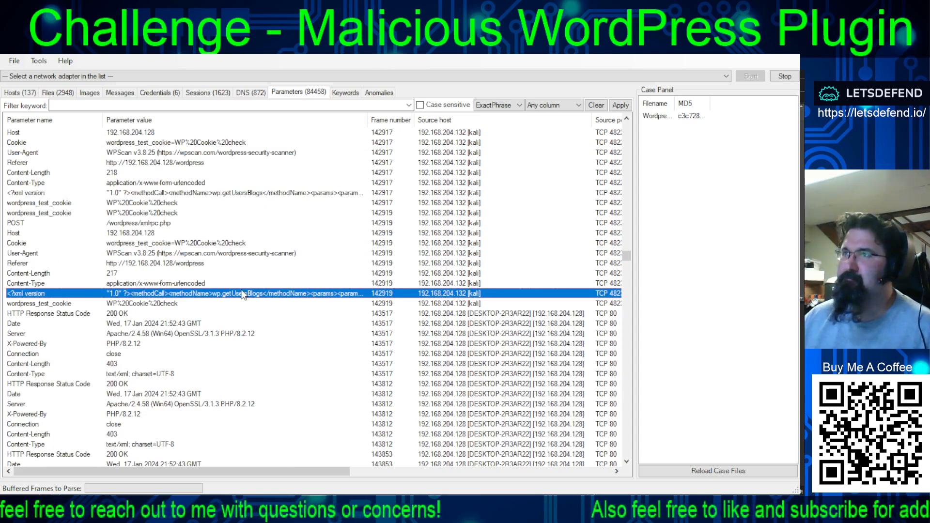
- Select only the XML row of frame 142913 and switch to the other open window
scroll(242, 294, up, 12)
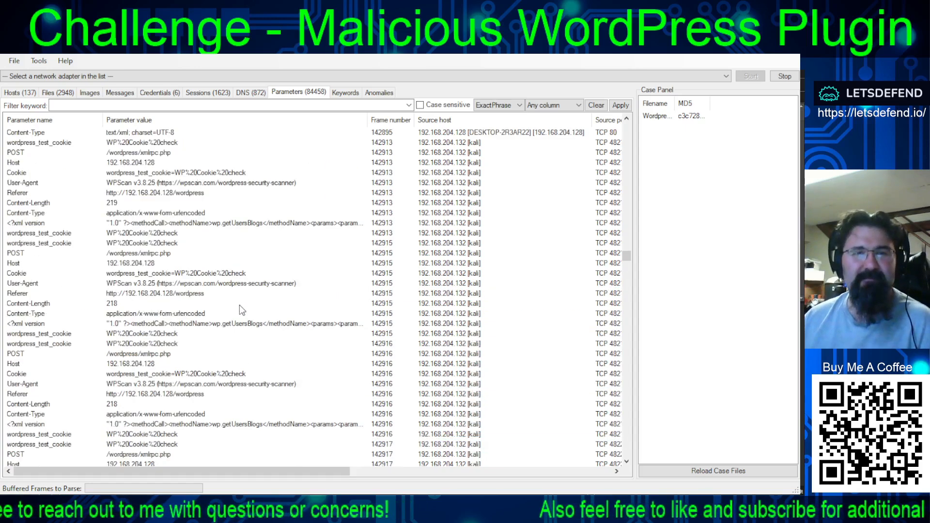
scroll(277, 307, down, 3)
click(280, 252)
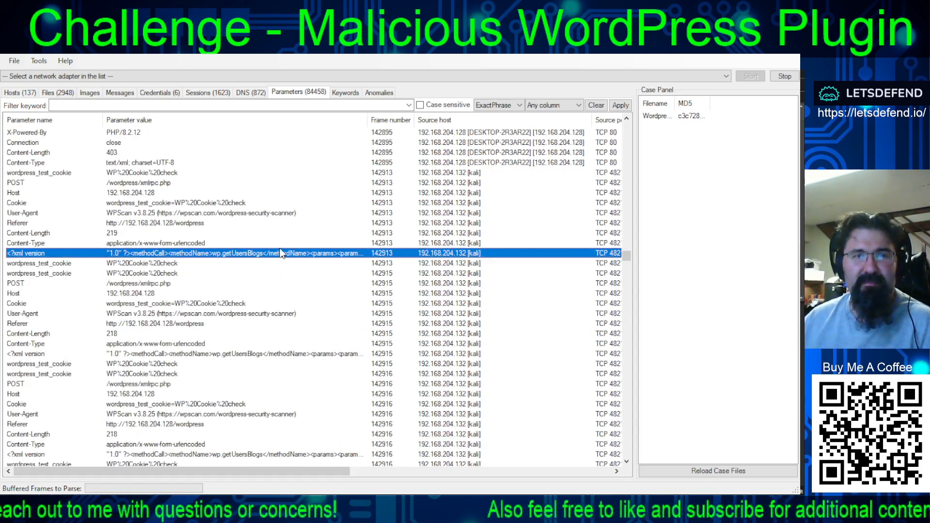
key(alt+Tab)
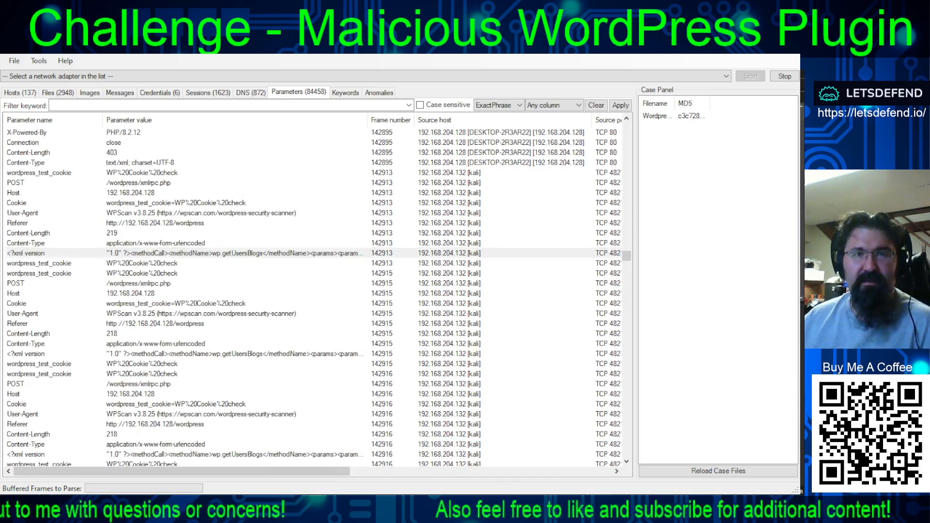
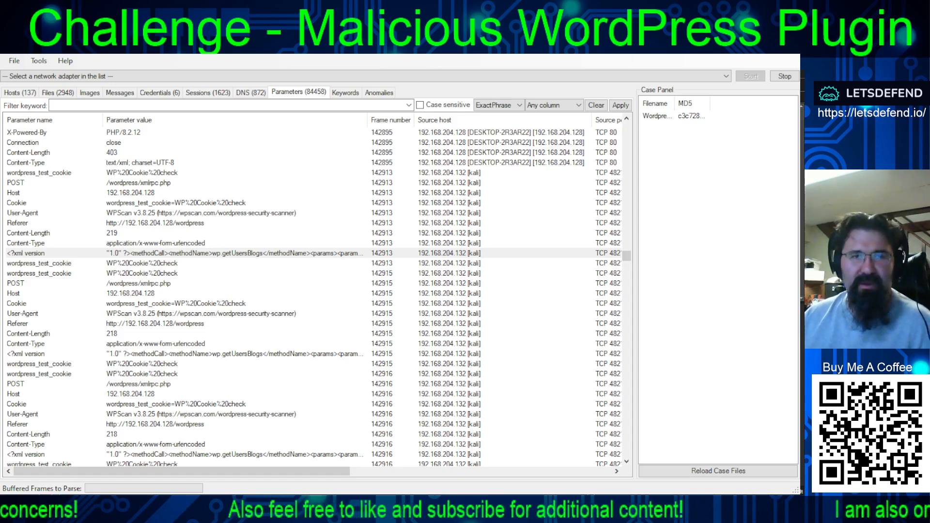
- Select the XML payload rows of frames 142915 and 142916 one at a time, switching to the other open window after each
click(218, 353)
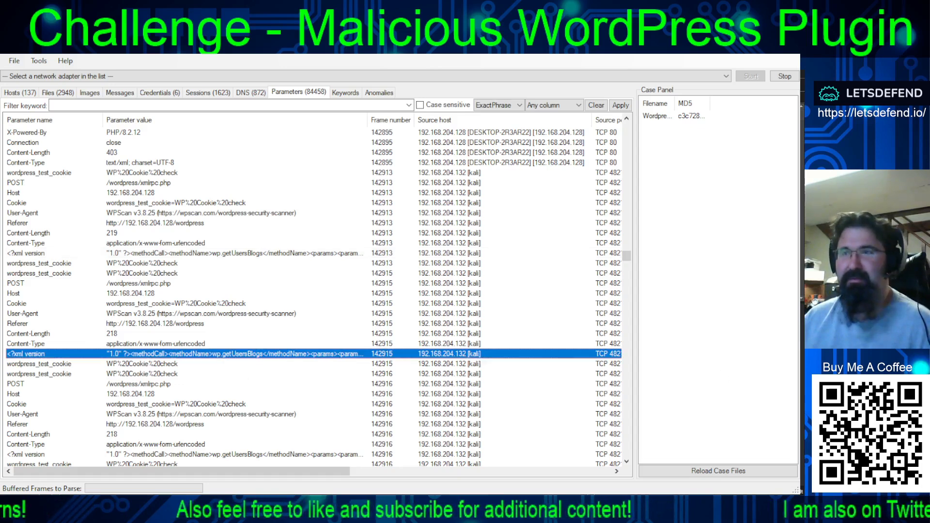
key(alt+Tab)
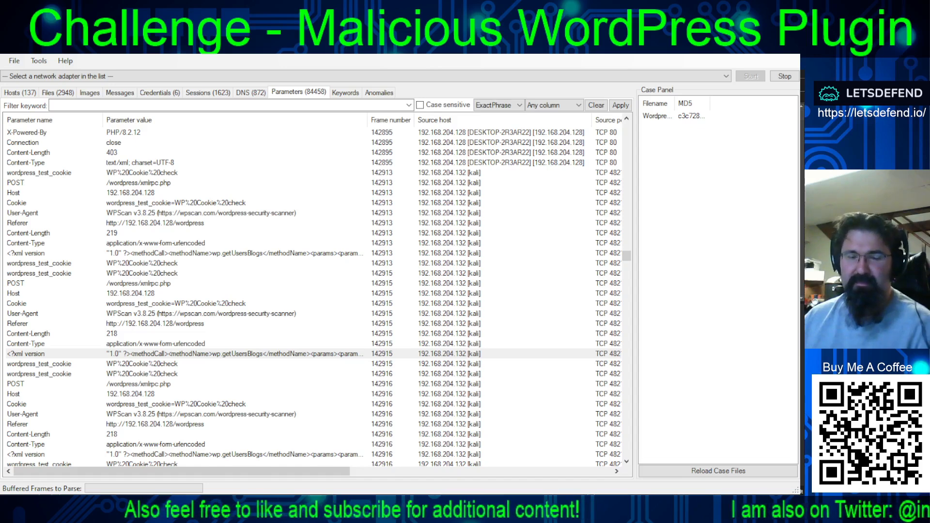
click(324, 460)
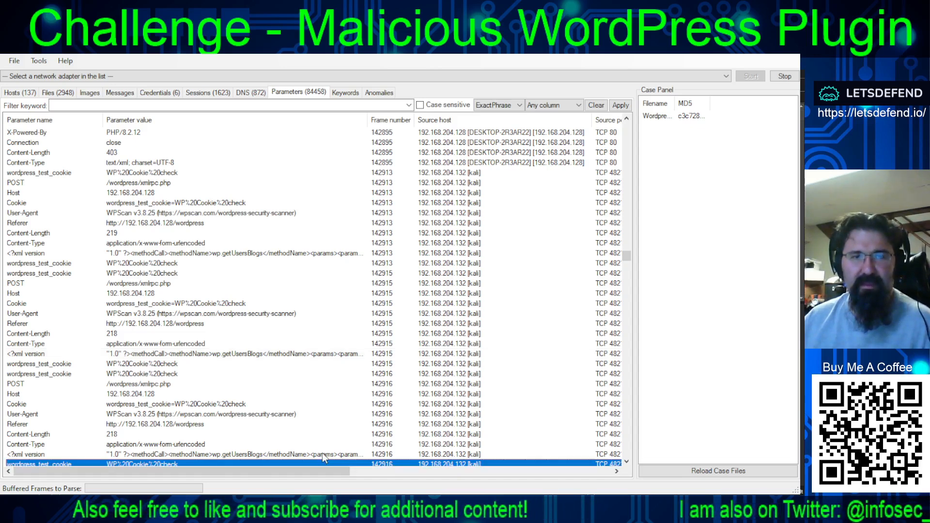
click(322, 454)
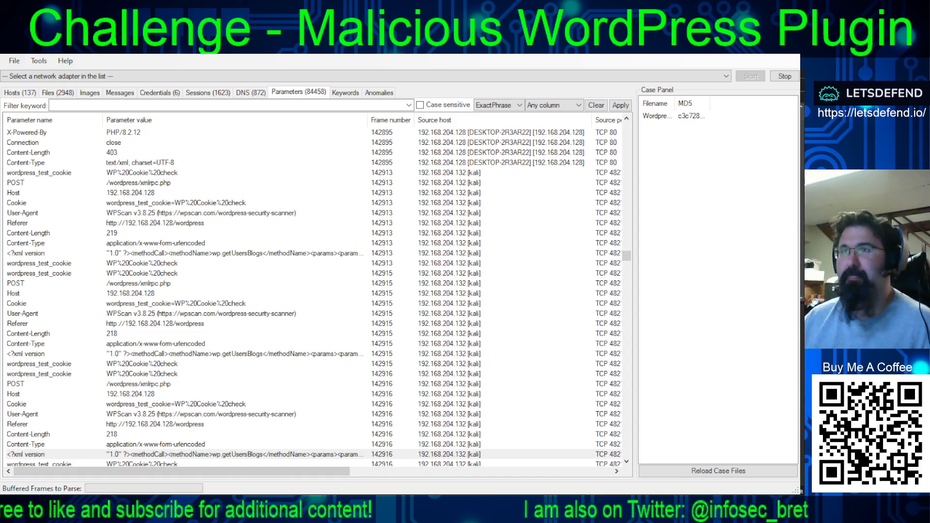
- Select the XML payload rows of frames 142917 and 142919 individually, switching to the other open window after each one
scroll(315, 291, down, 4)
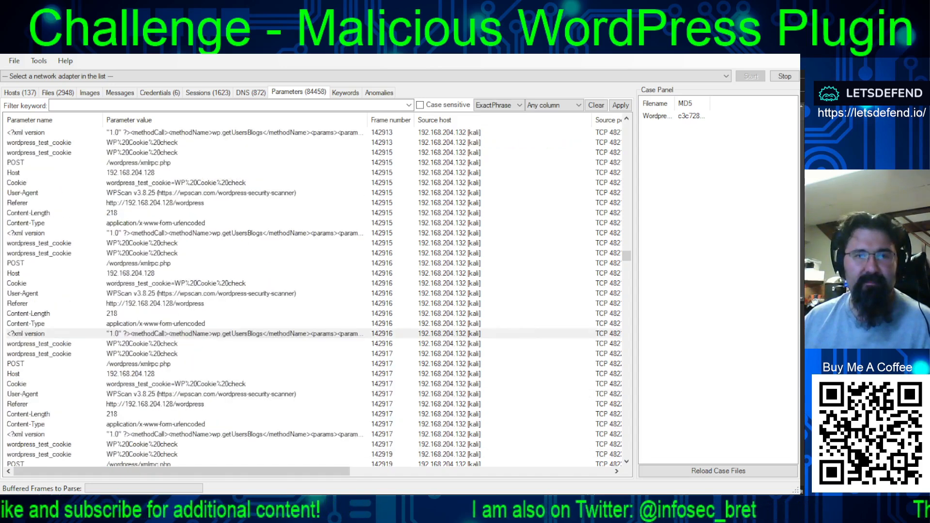
scroll(315, 291, down, 1)
click(261, 402)
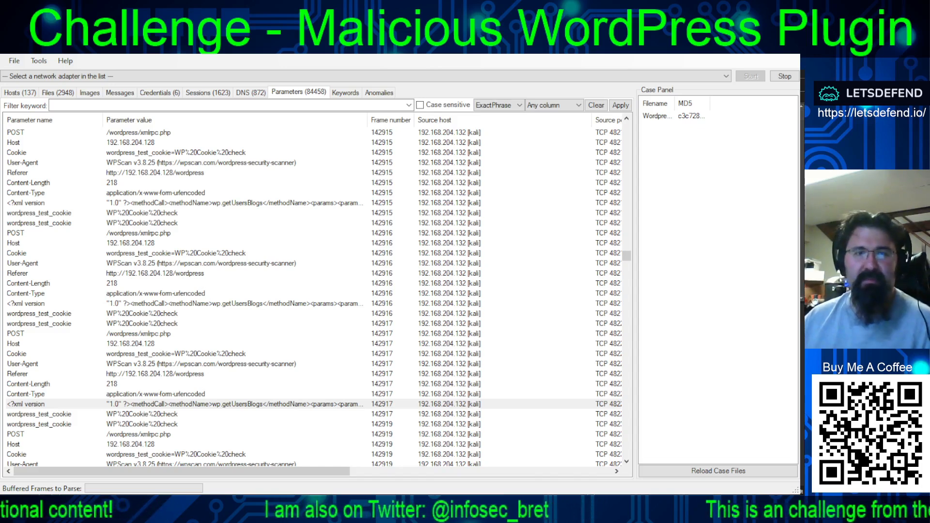
key(alt+Tab)
scroll(339, 376, down, 5)
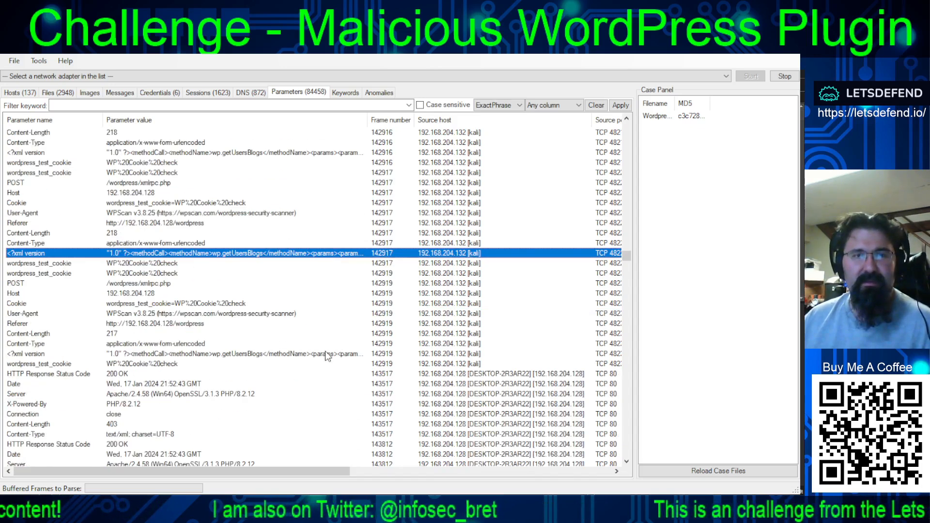
click(324, 352)
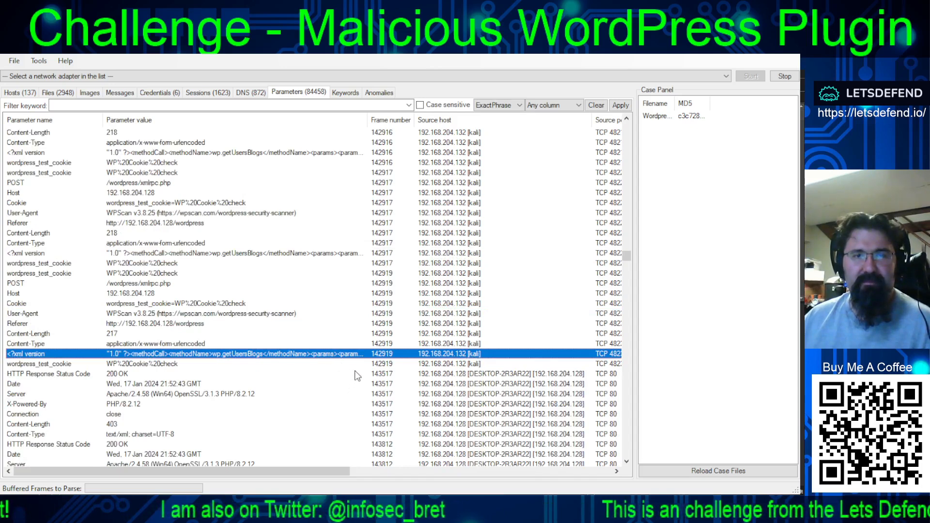
key(alt+Tab)
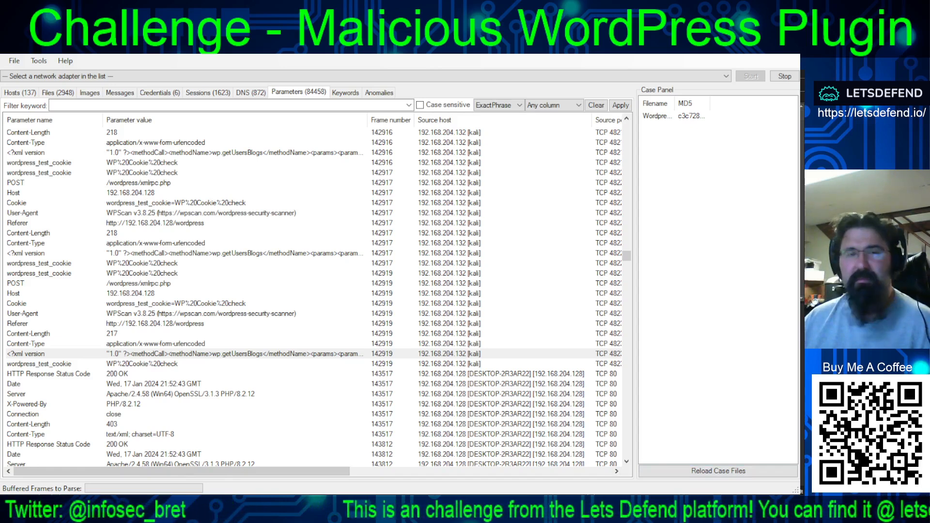
- Select the XML payload rows of the next WPScan requests, frames 144261 and 144262, individually, switching to the other open window after each
scroll(315, 290, down, 13)
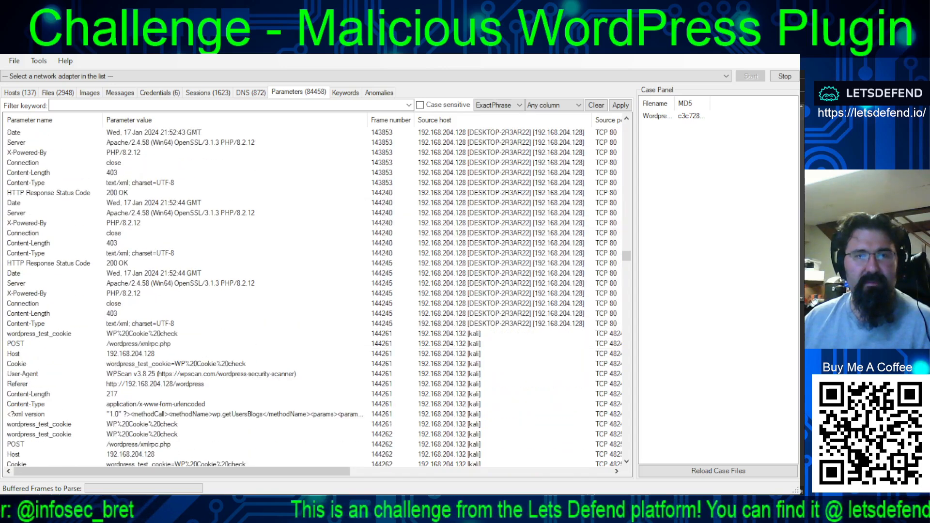
scroll(280, 354, down, 2)
click(280, 353)
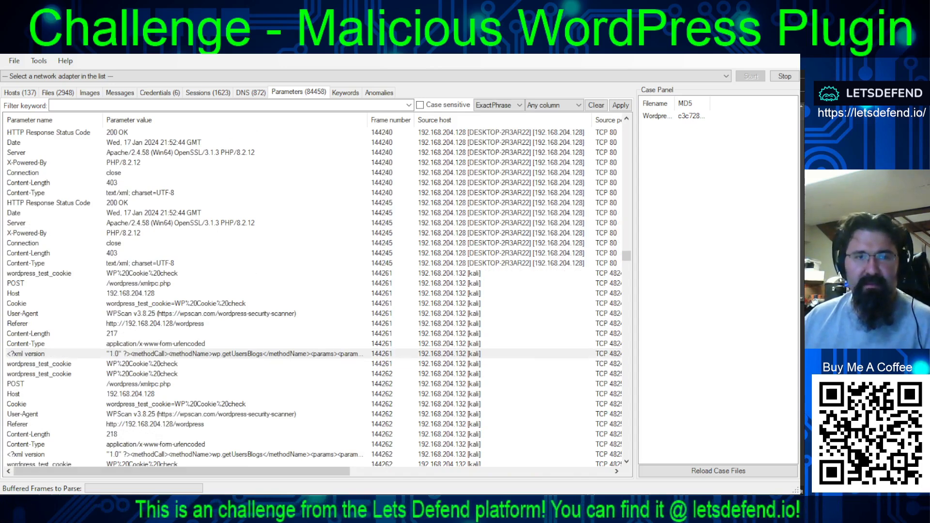
click(271, 454)
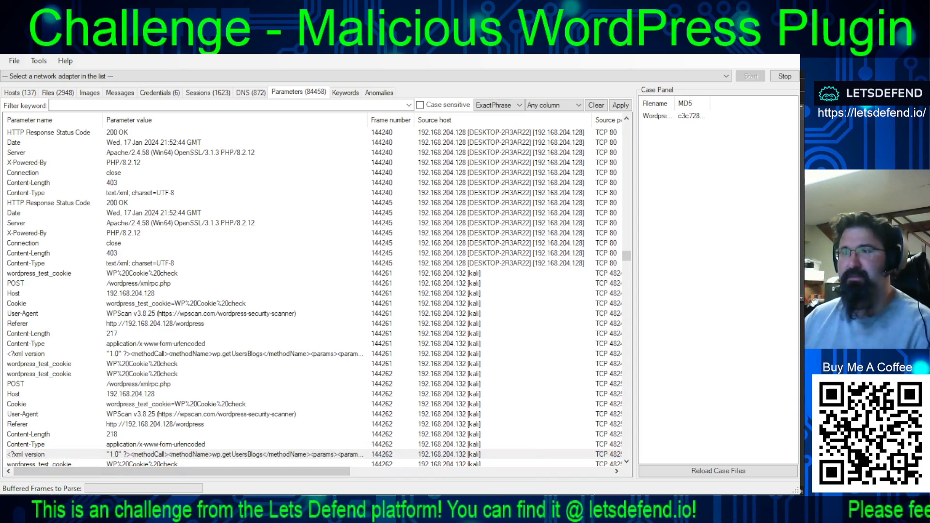
- Select the XML payload rows of frames 144266, 144268 and 144269 in turn, switching to the other open window after each
scroll(314, 295, down, 5)
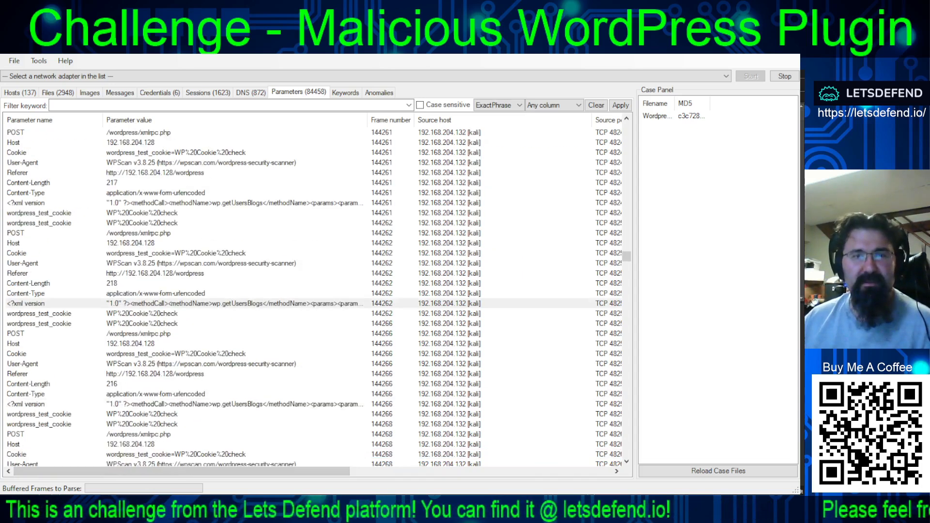
click(292, 404)
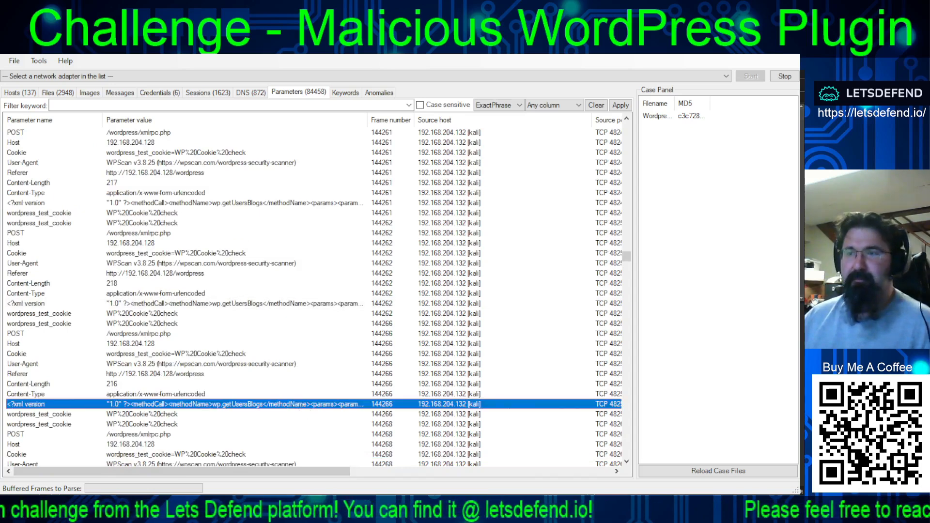
key(alt+Tab)
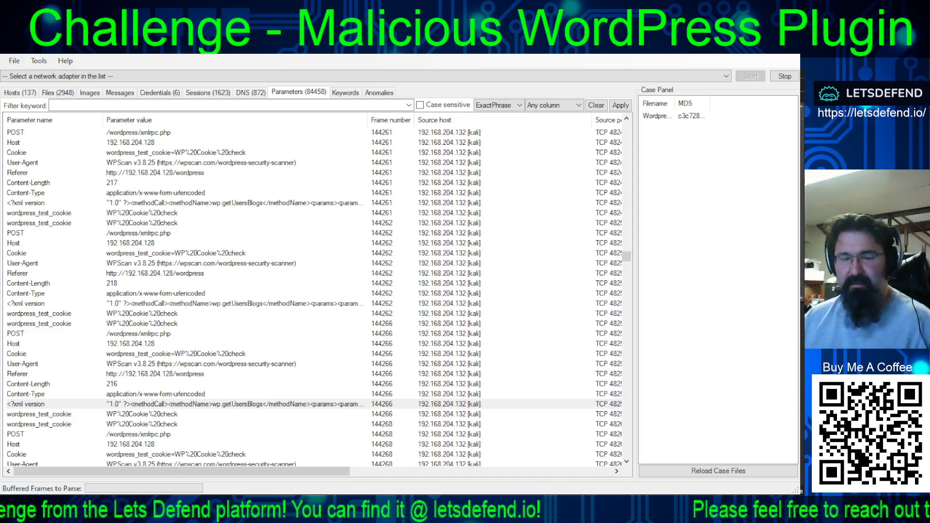
scroll(314, 298, down, 4)
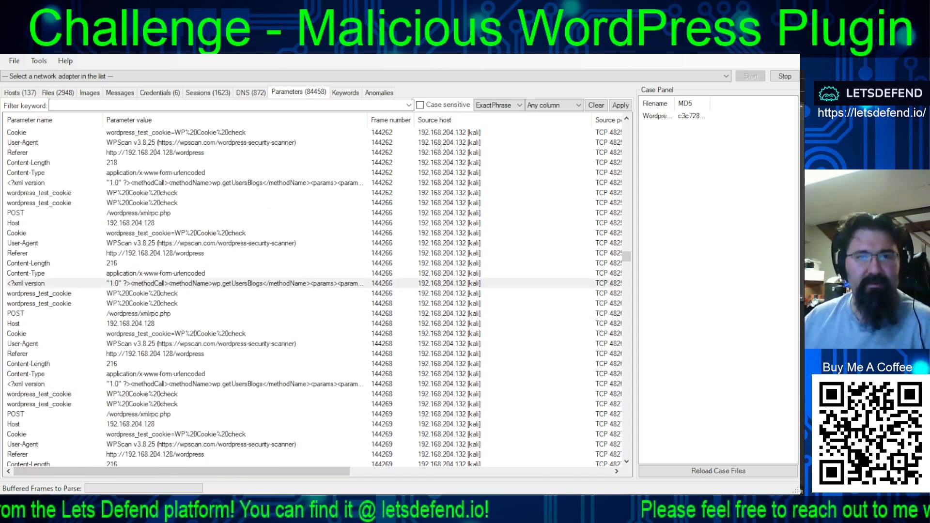
click(273, 385)
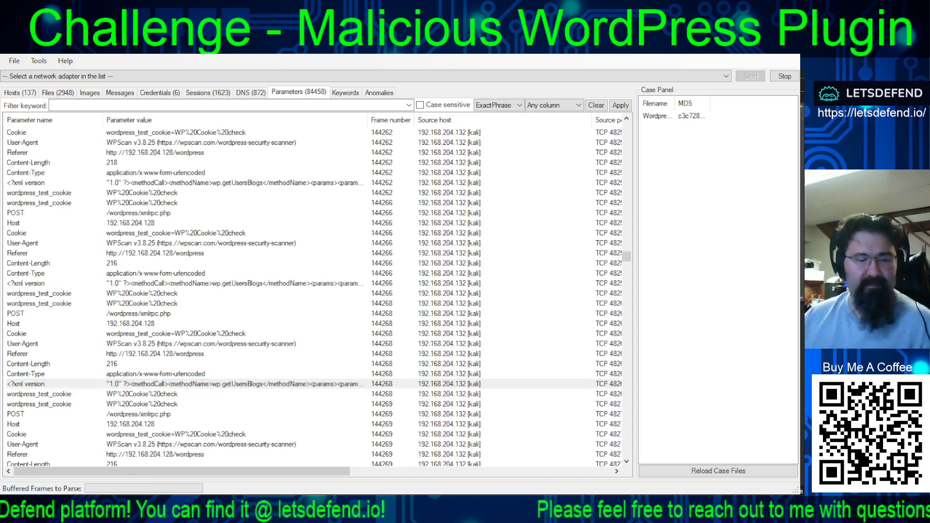
scroll(315, 295, down, 5)
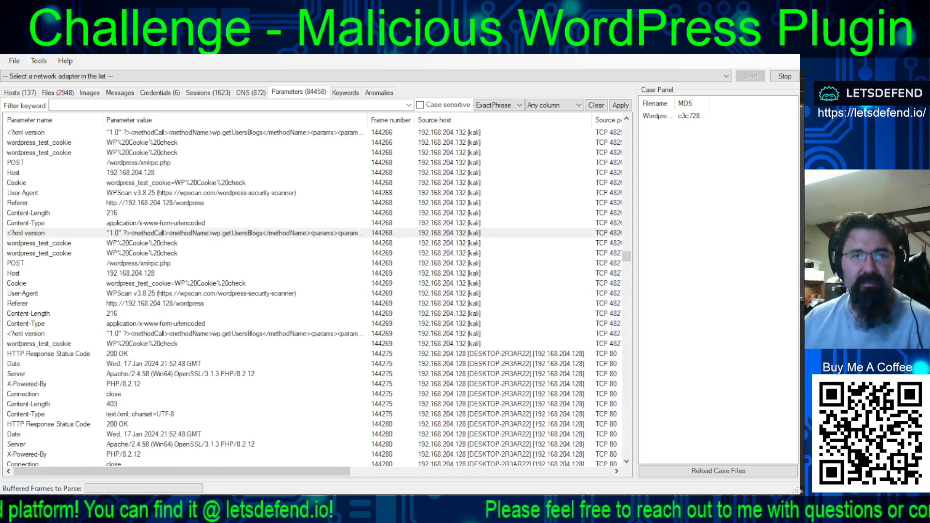
click(284, 334)
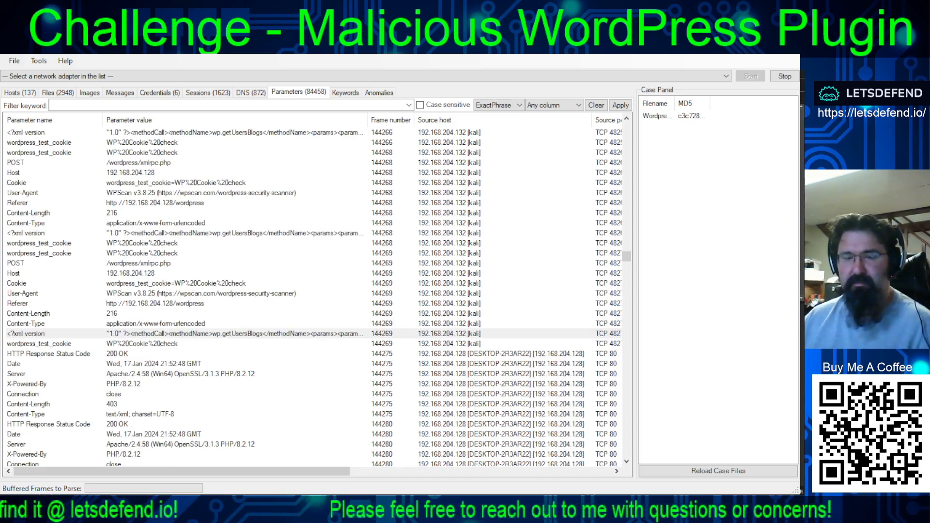
- Select the XML payload rows of frames 144336 and 144338 one by one, switching to the other open window after each
scroll(314, 298, down, 15)
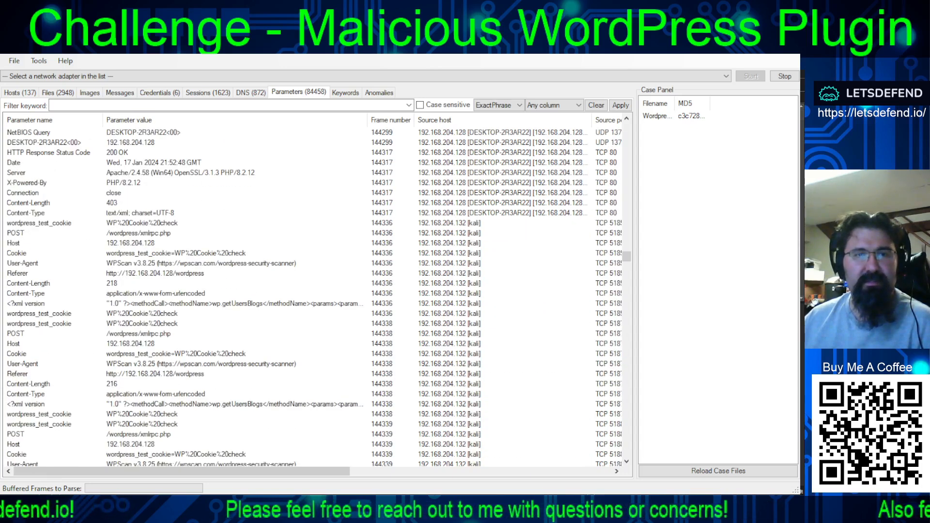
click(253, 304)
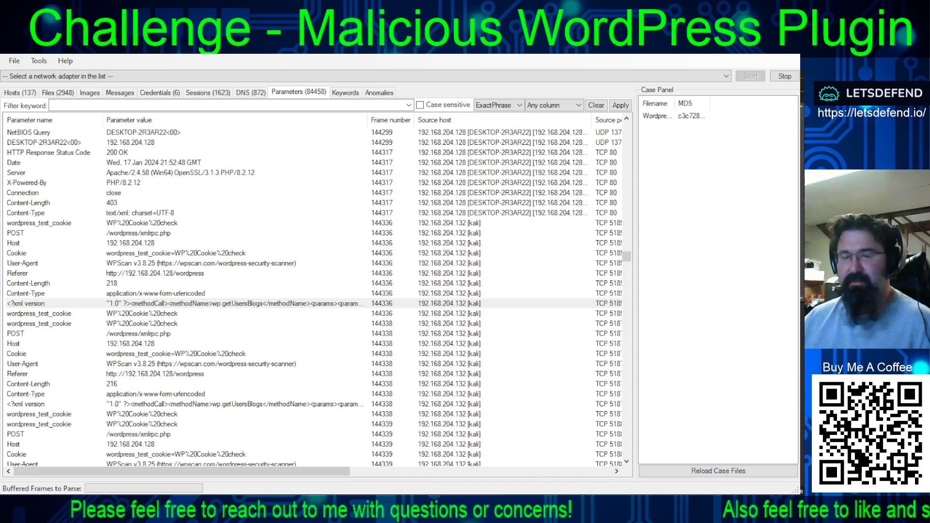
click(350, 405)
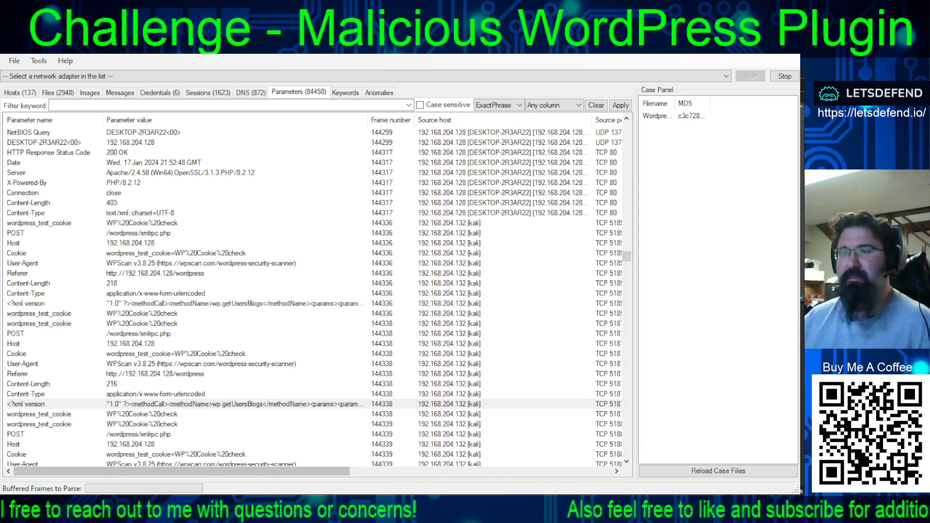
- Select the XML payload rows of frames 144339, 144340 and 144341 one by one, switching to the other open window after each
scroll(314, 290, down, 4)
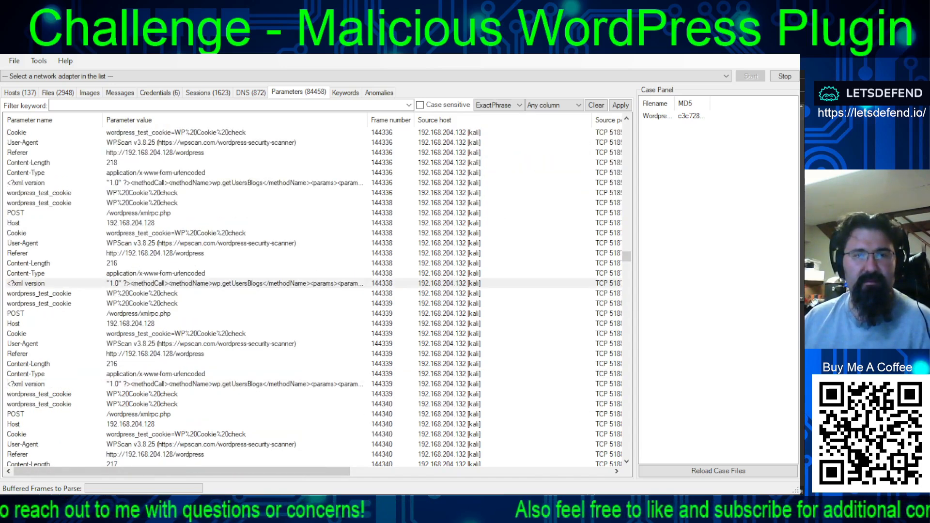
click(315, 383)
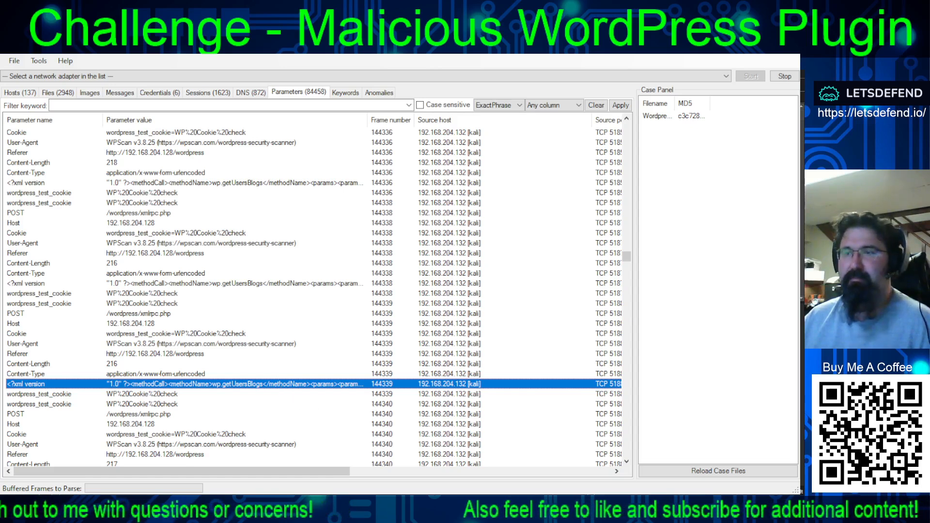
key(alt+Tab)
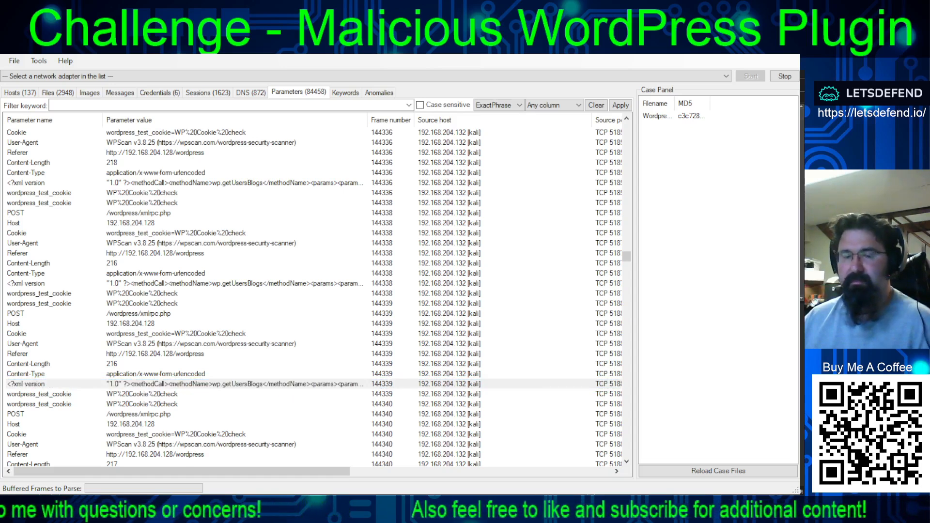
scroll(331, 339, down, 5)
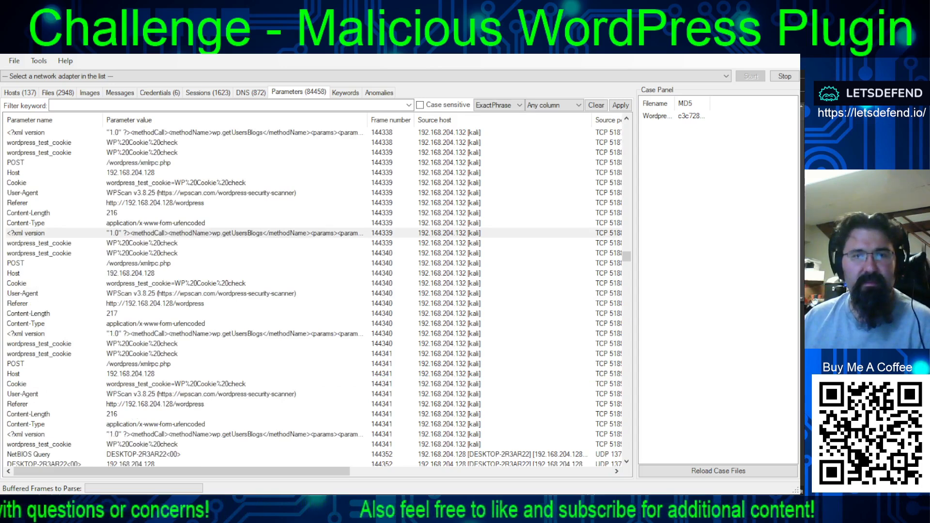
click(331, 334)
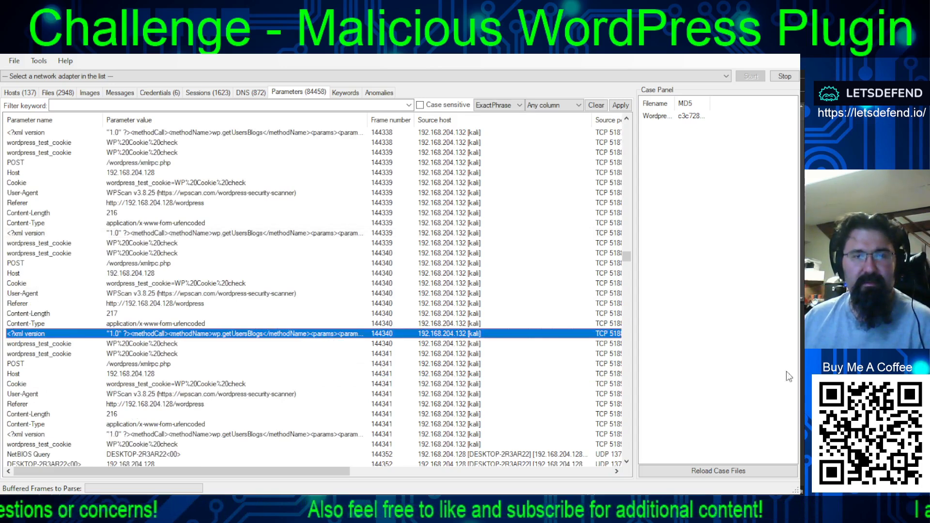
key(alt+Tab)
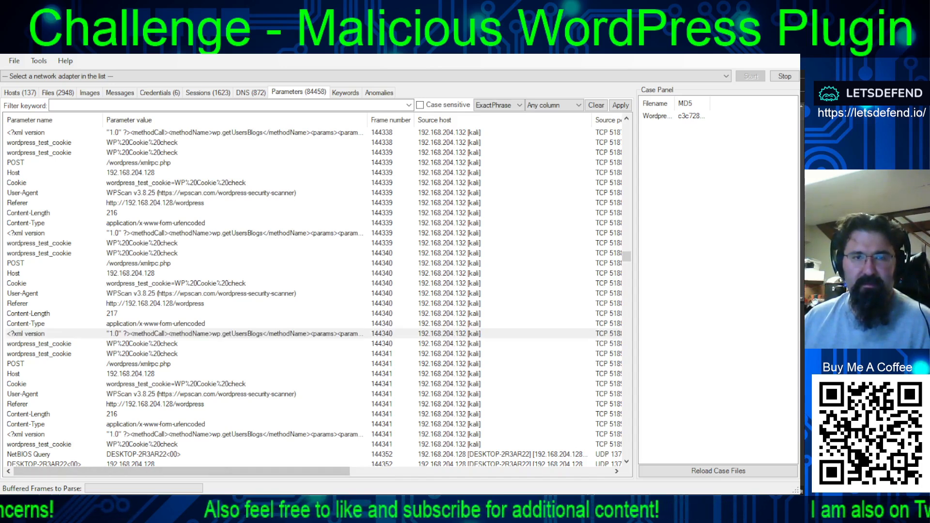
click(338, 435)
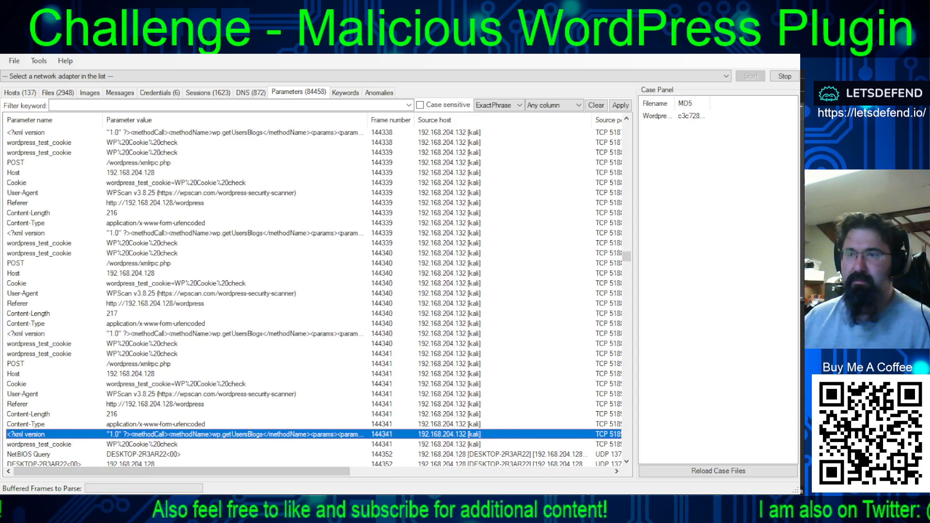
key(alt+Tab)
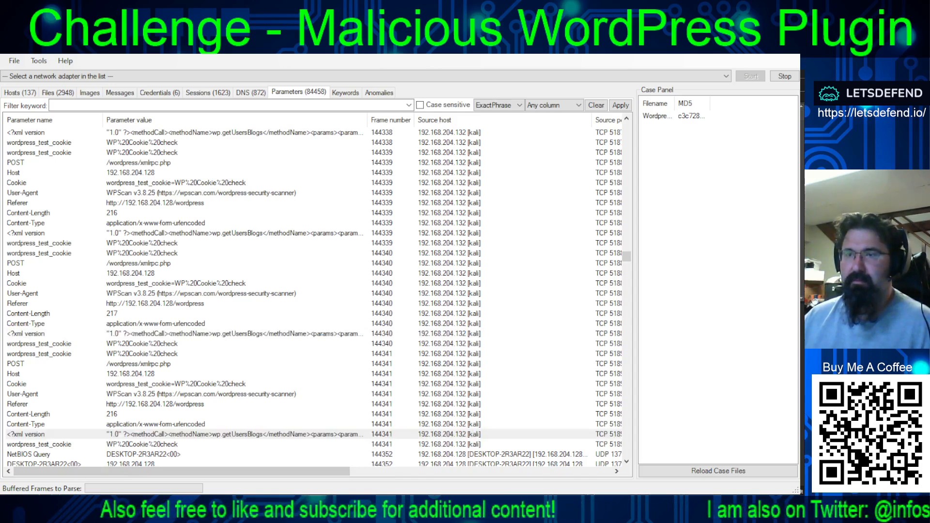
- Select the XML payload rows of frames 144398 and 144400 in turn, switching to the other open window after each
scroll(315, 290, down, 13)
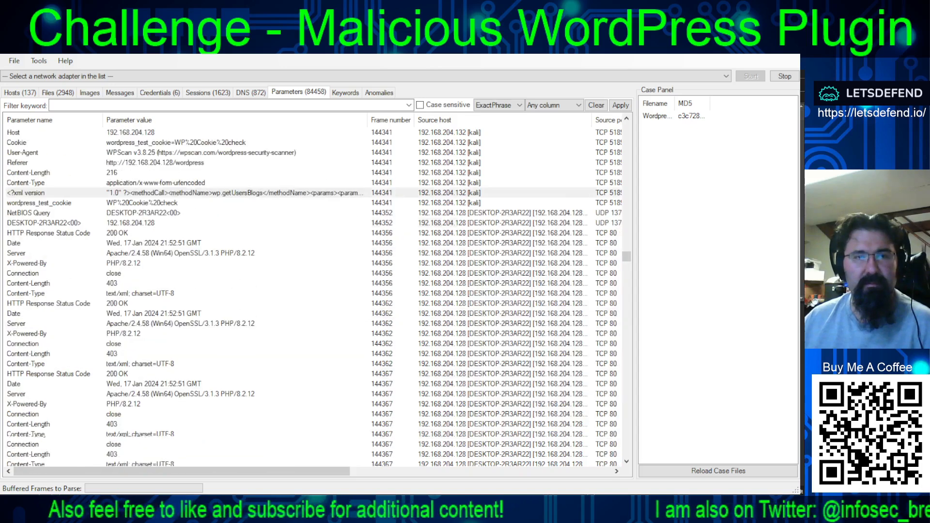
scroll(315, 291, down, 6)
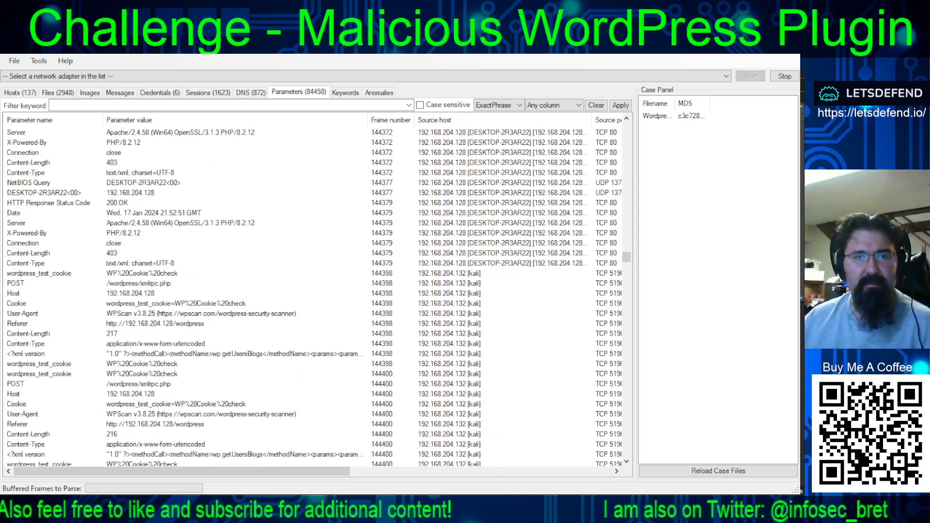
click(252, 354)
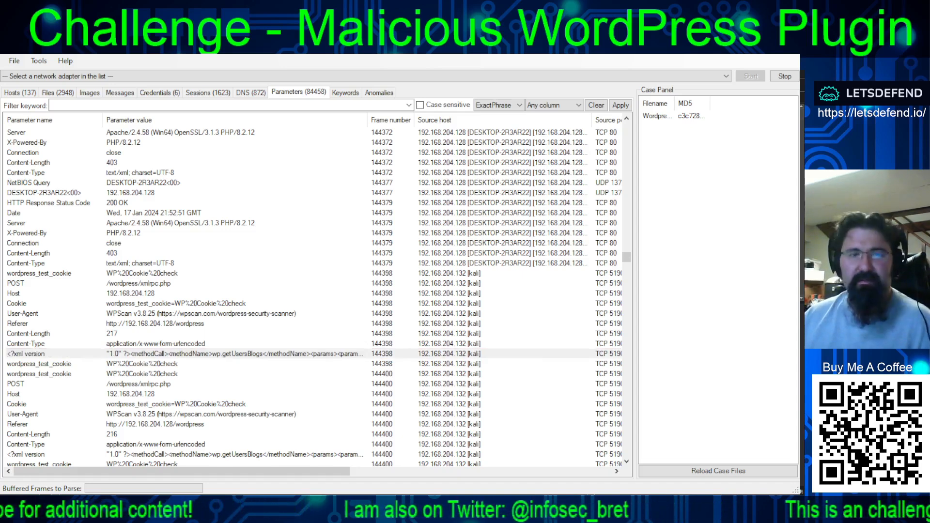
scroll(314, 296, down, 4)
click(298, 334)
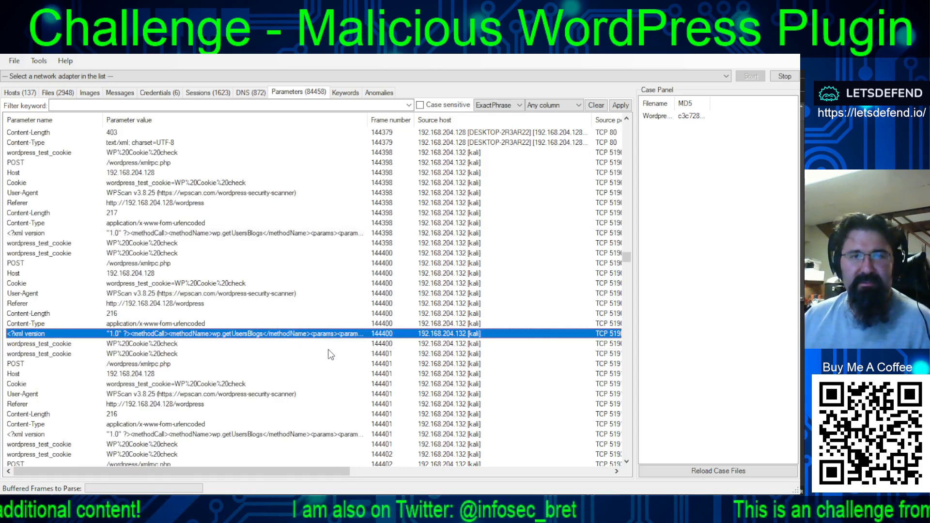
key(alt+Tab)
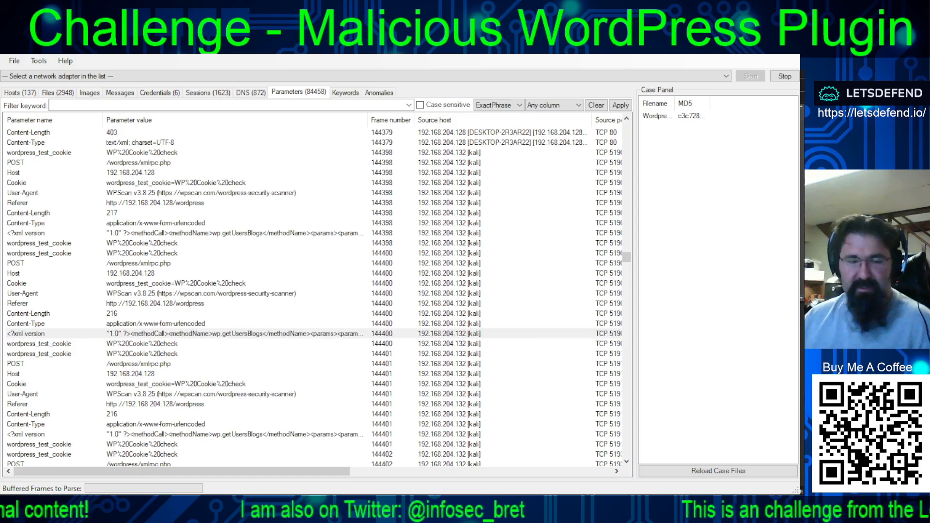
- Copy the XML payload rows of frames 144401, 144402 and 144403 one by one into the notes in Notepad++
scroll(315, 295, down, 4)
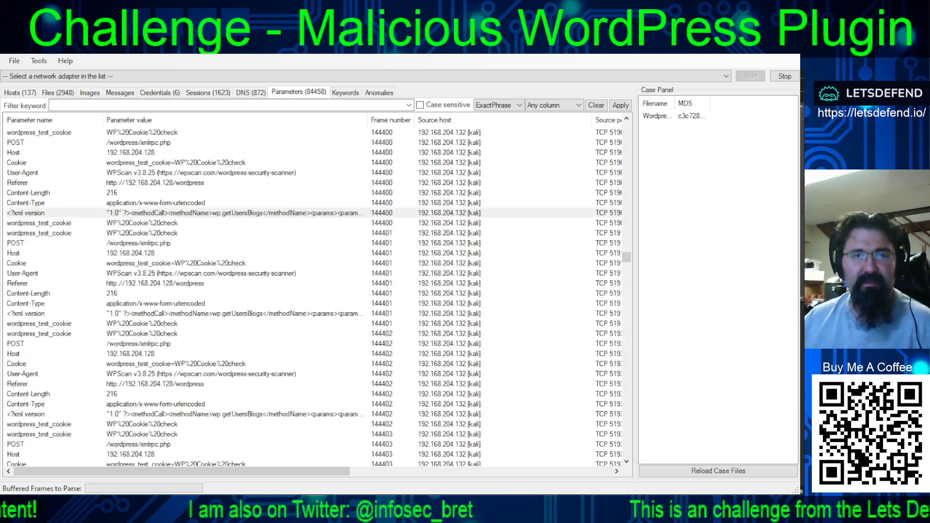
click(307, 313)
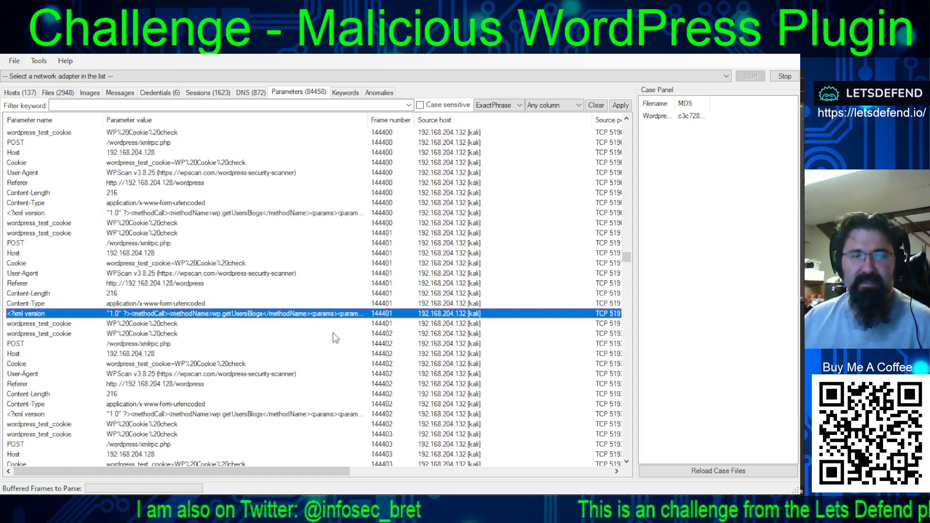
key(alt+Tab)
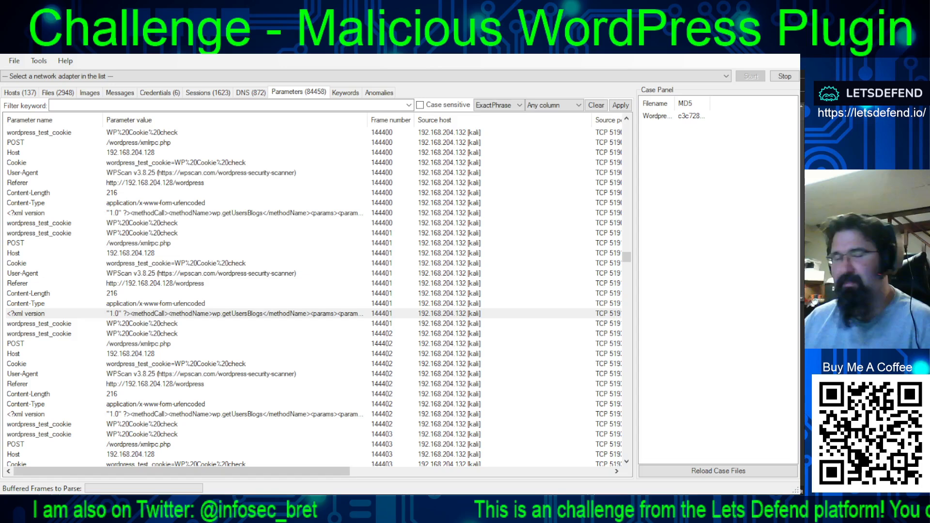
scroll(256, 266, down, 5)
click(257, 264)
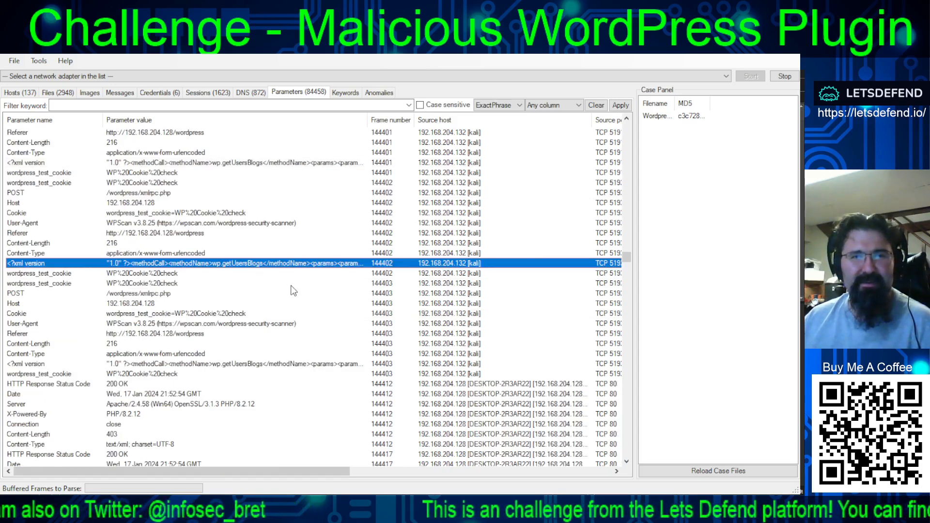
key(alt+Tab)
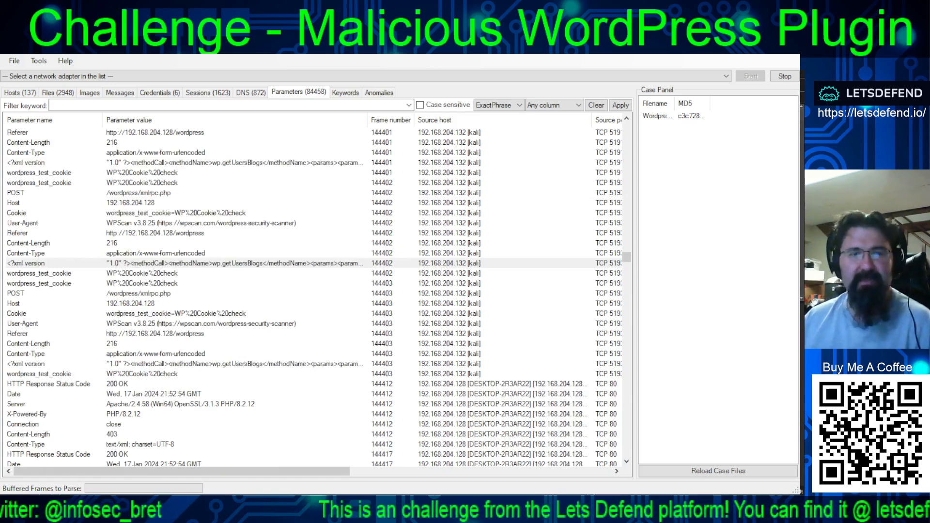
scroll(315, 295, down, 3)
click(268, 273)
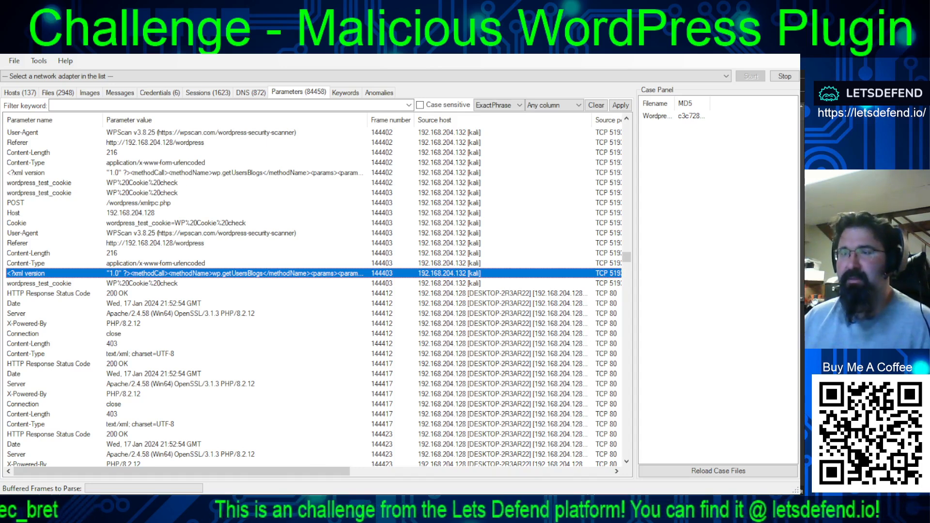
key(alt+Tab)
- Copy the XML payload rows of frames 144453 and 144454 one by one into the Notepad++ notes
scroll(315, 295, down, 13)
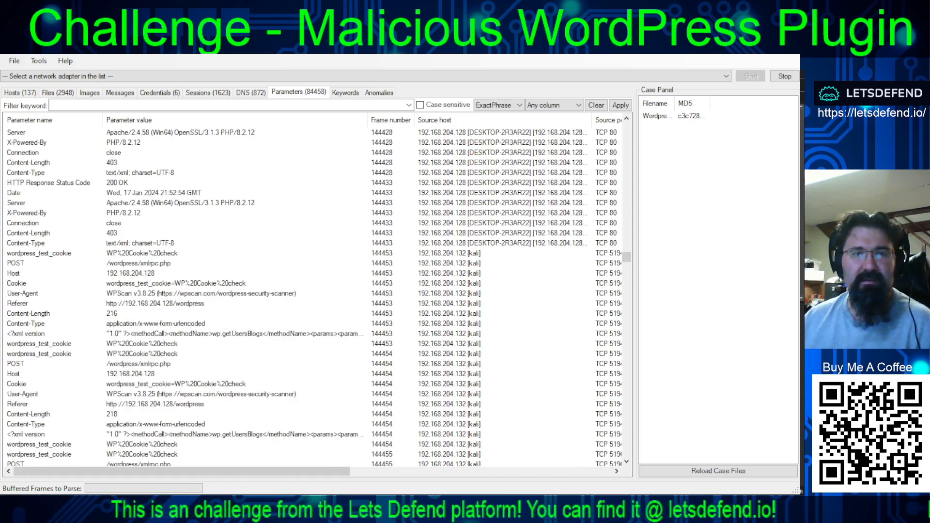
click(236, 333)
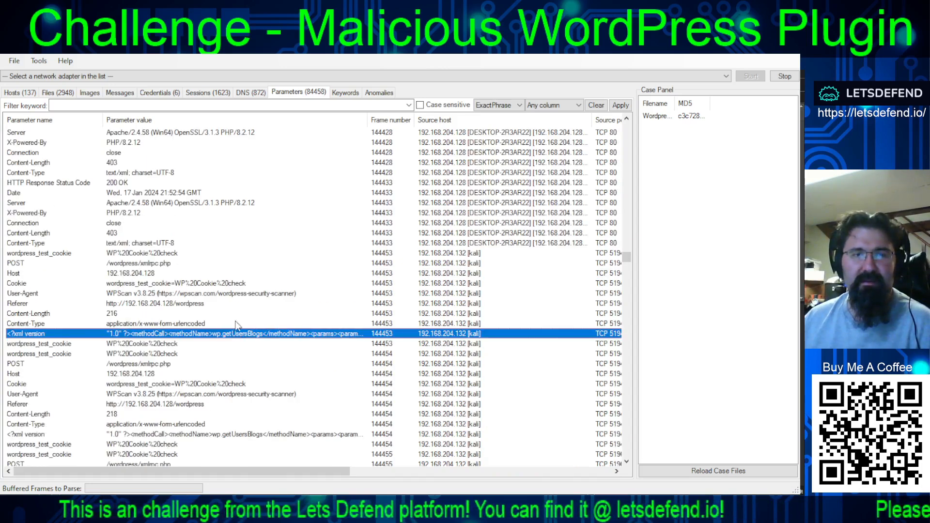
click(237, 303)
click(232, 333)
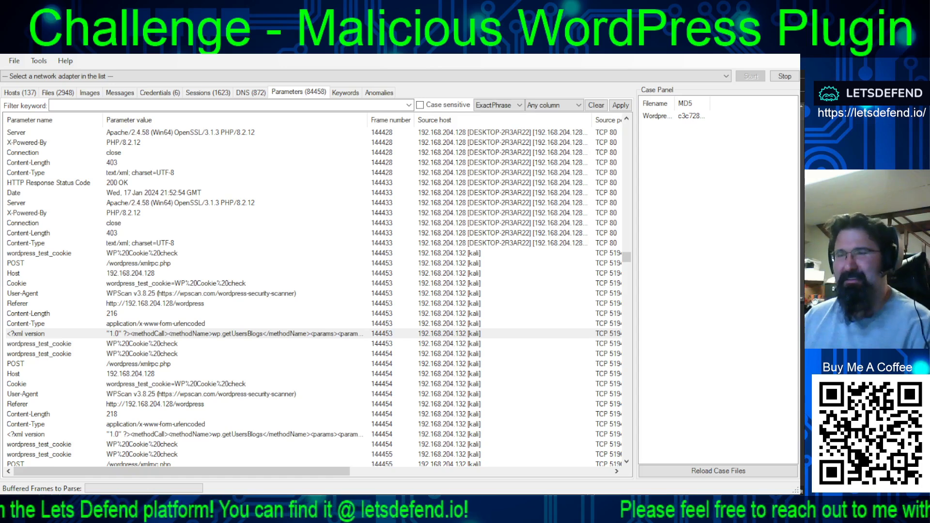
scroll(315, 290, down, 4)
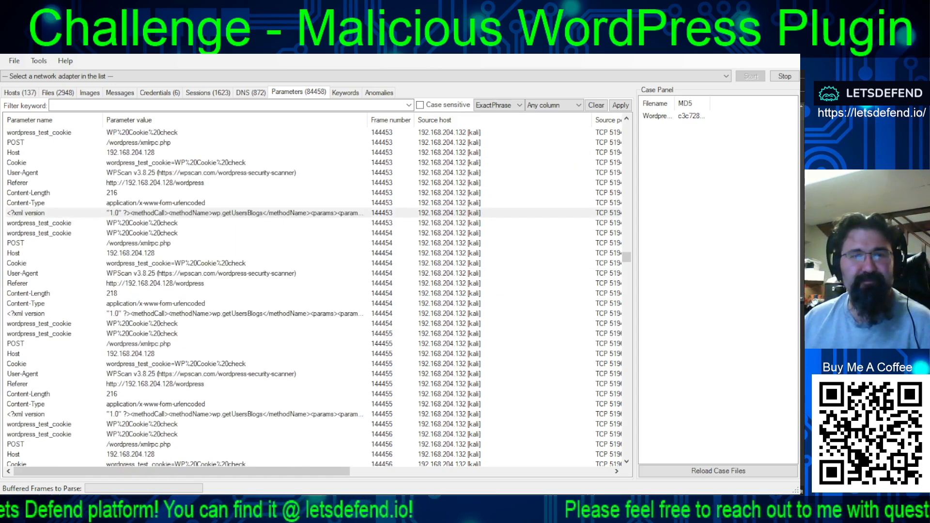
click(289, 314)
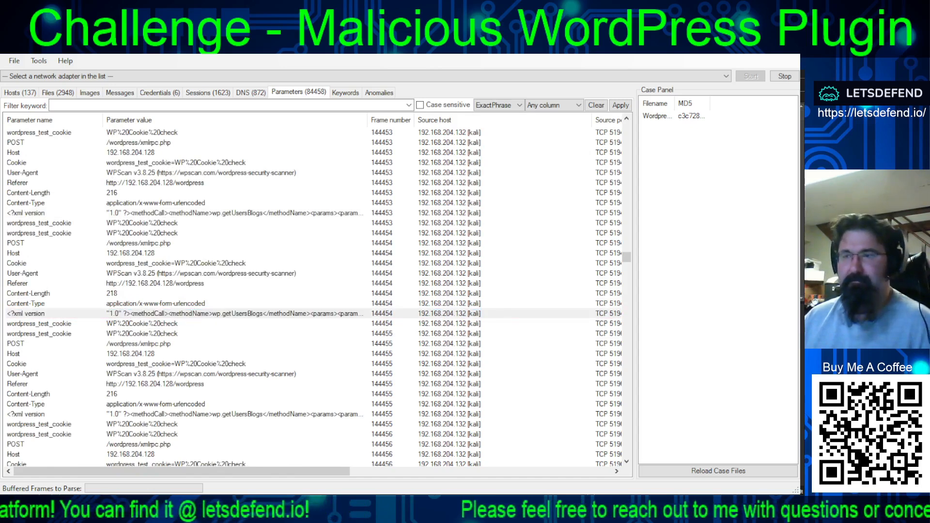
- Copy the XML payload rows of frames 144455, 144456 and 144457 one by one into the Notepad++ notes
scroll(314, 297, down, 4)
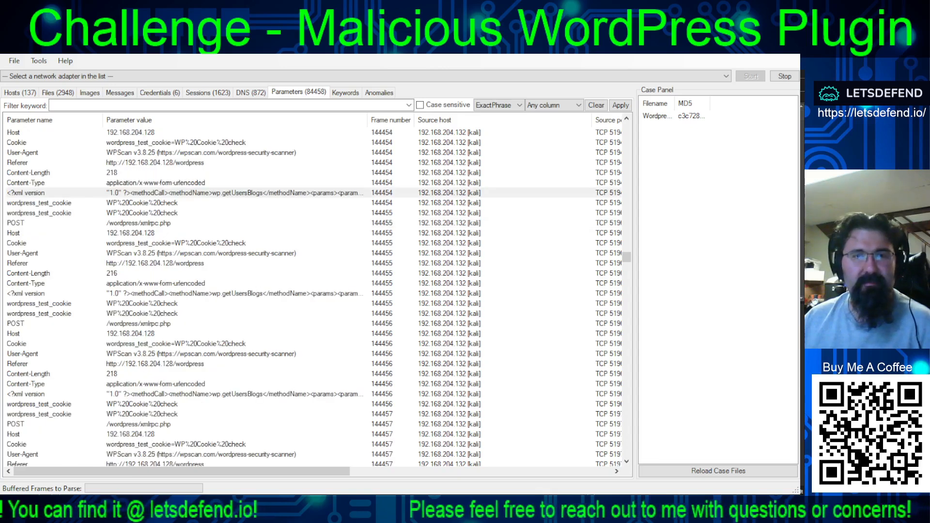
click(369, 293)
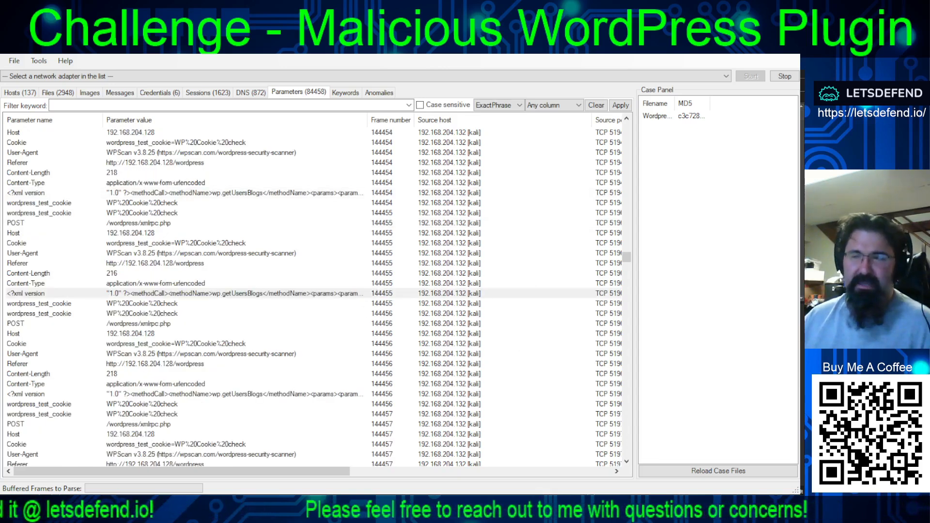
click(216, 394)
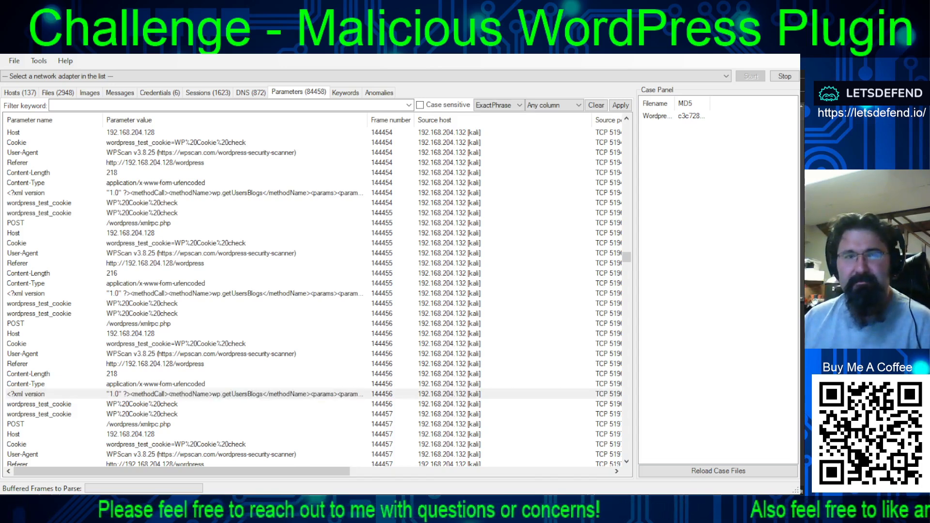
scroll(312, 297, down, 4)
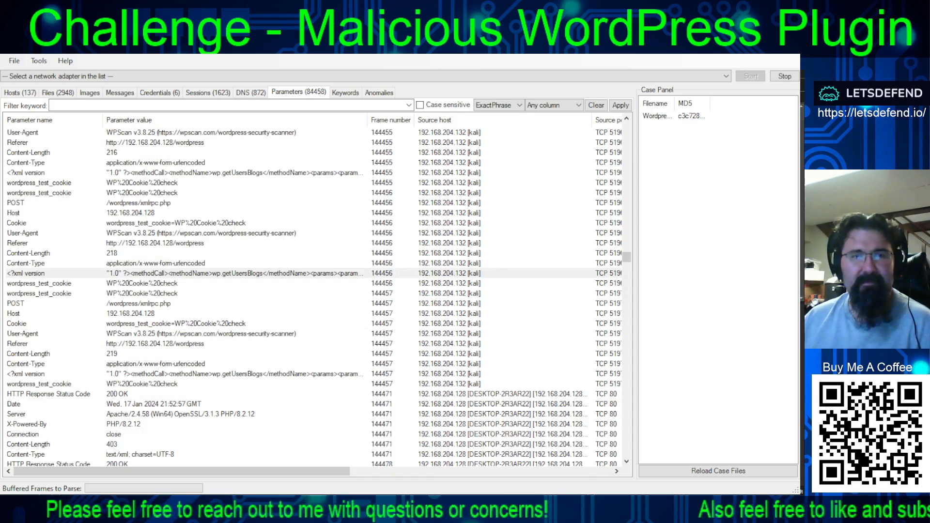
click(271, 375)
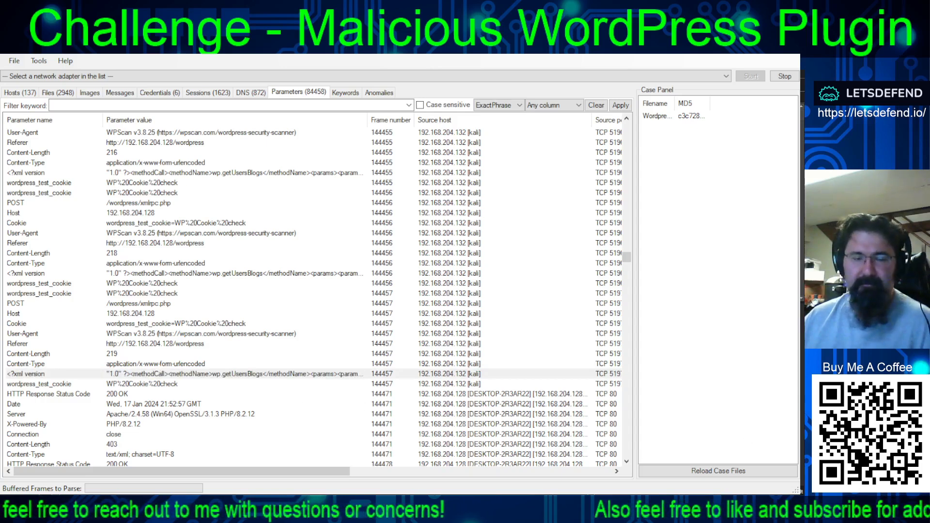
- Examine the following WPScan xmlrpc.php requests in frames 144513 to 144517 and the server responses after them
scroll(312, 296, down, 15)
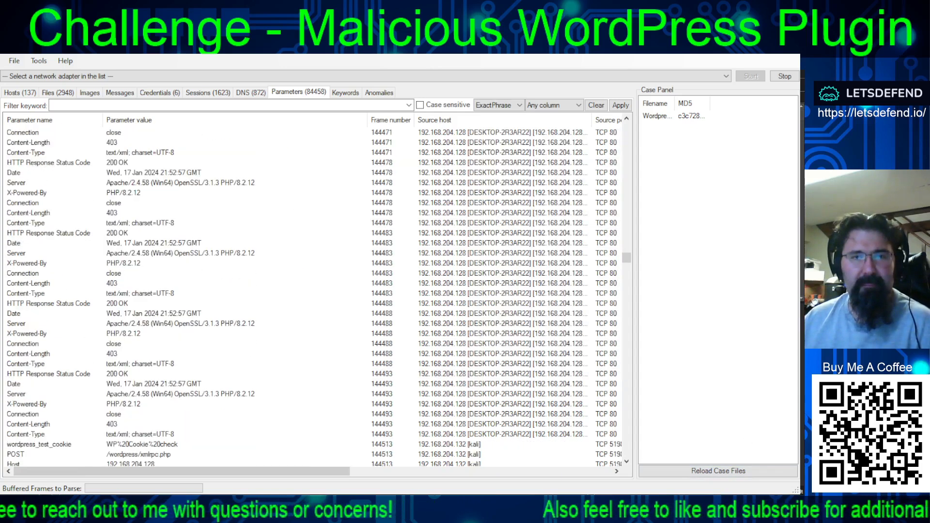
scroll(313, 297, down, 14)
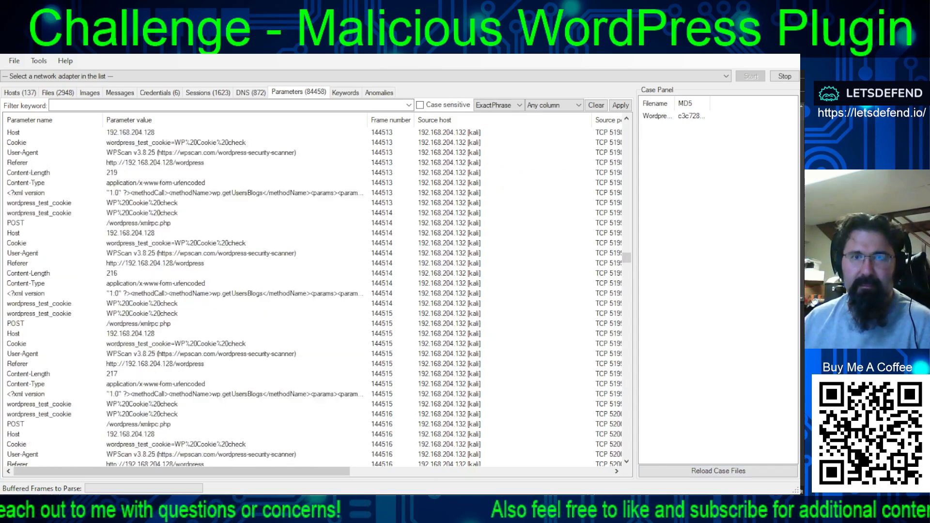
scroll(312, 296, down, 14)
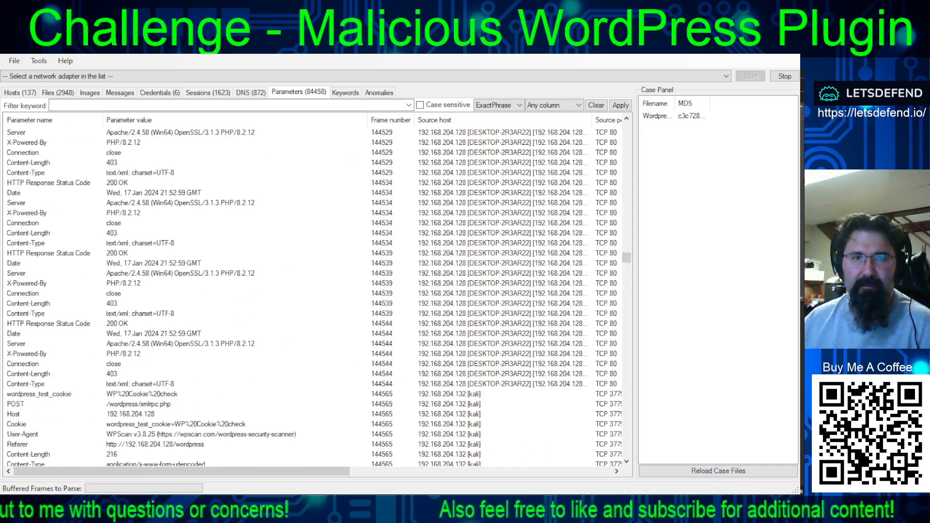
scroll(312, 297, up, 8)
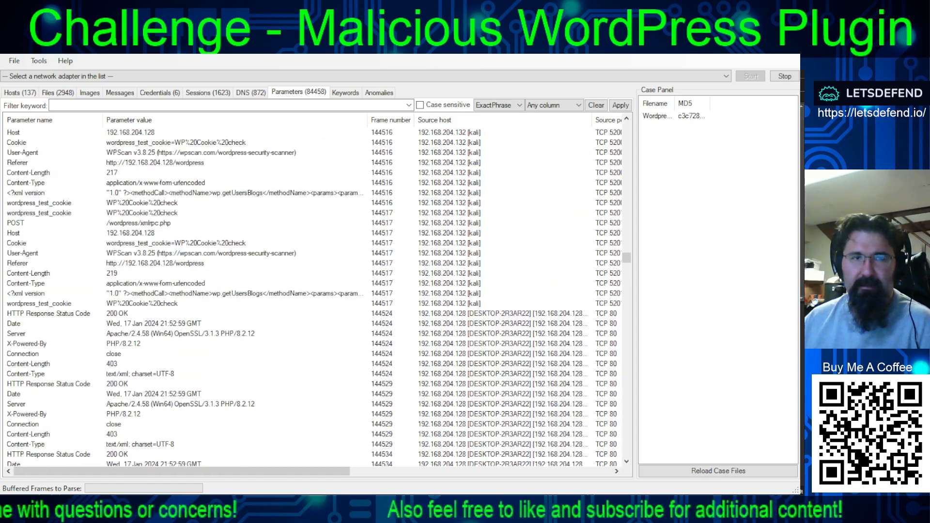
scroll(312, 296, up, 6)
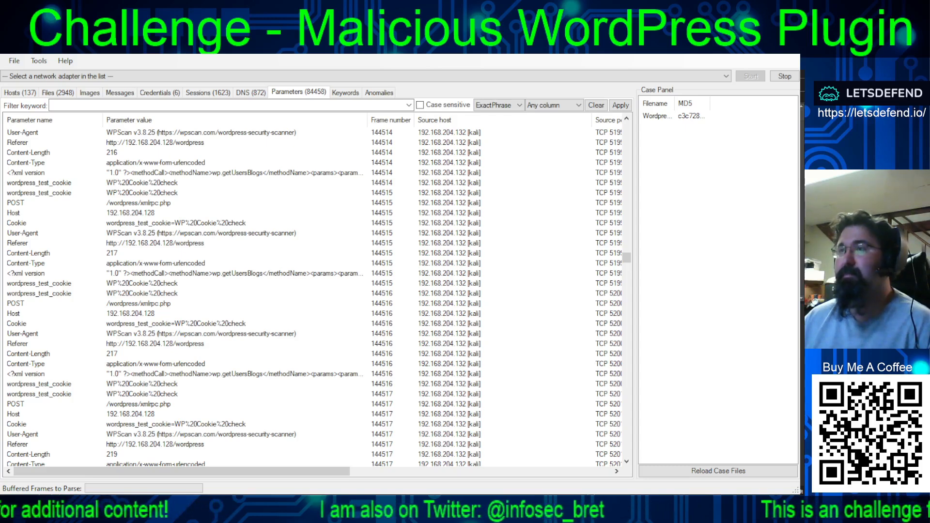
- Switch to the collected payloads in Notepad++ and highlight the wp.getUsersBlogs method, username and attempted password in the first one
key(alt+Tab)
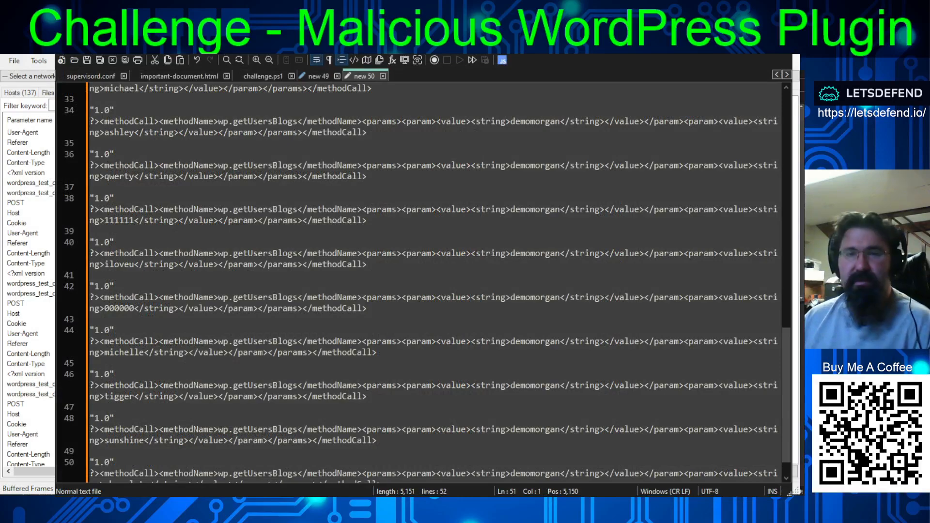
scroll(421, 281, up, 20)
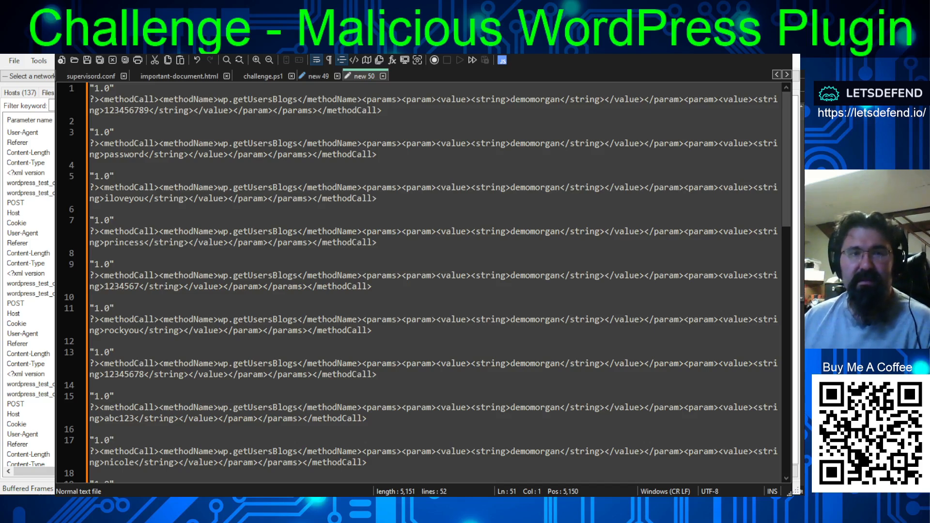
drag(218, 99, 304, 95)
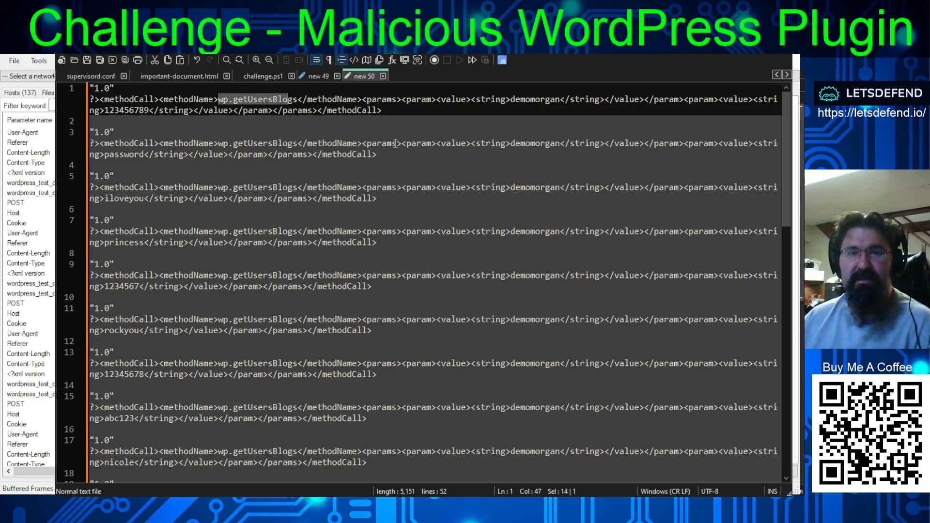
click(541, 101)
double_click(542, 100)
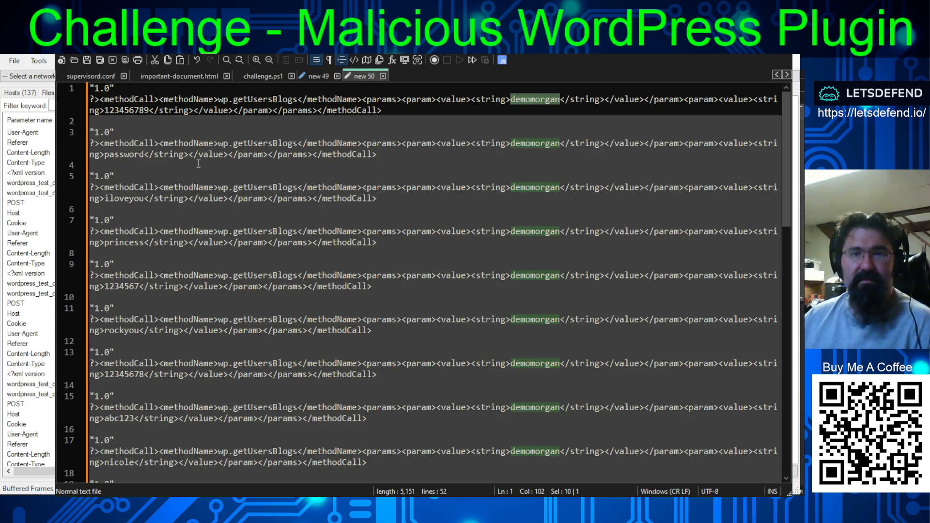
double_click(127, 110)
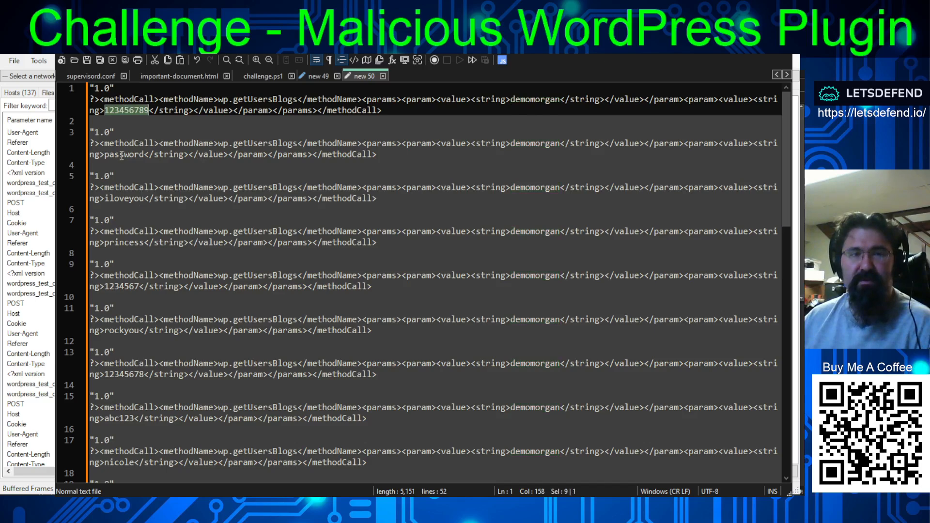
- Highlight the attempted passwords on lines 3 to 9 one by one, then the username on line 9 to compare it across payloads
double_click(124, 154)
double_click(124, 198)
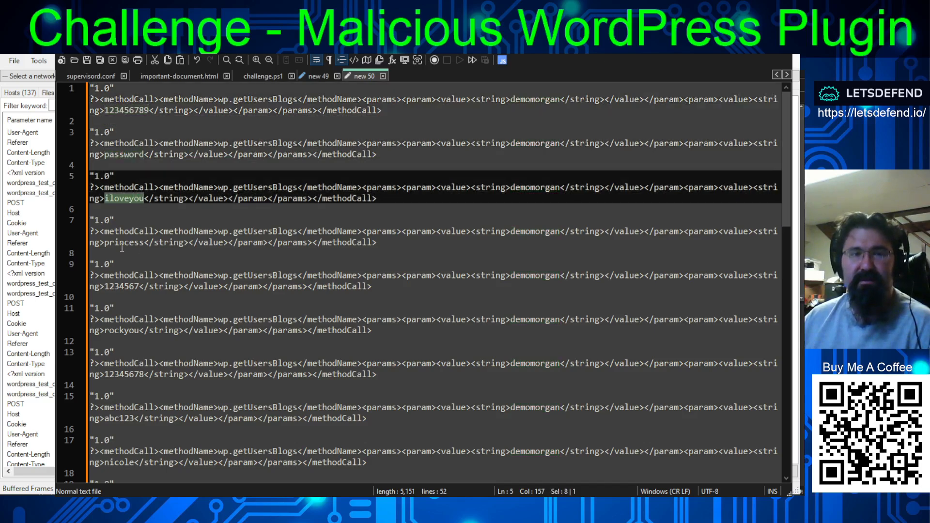
double_click(124, 242)
double_click(115, 286)
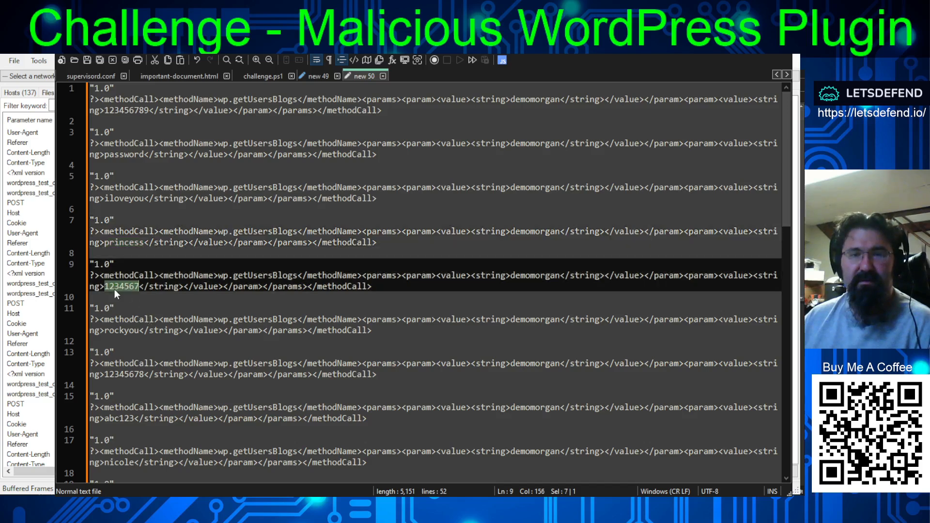
double_click(536, 273)
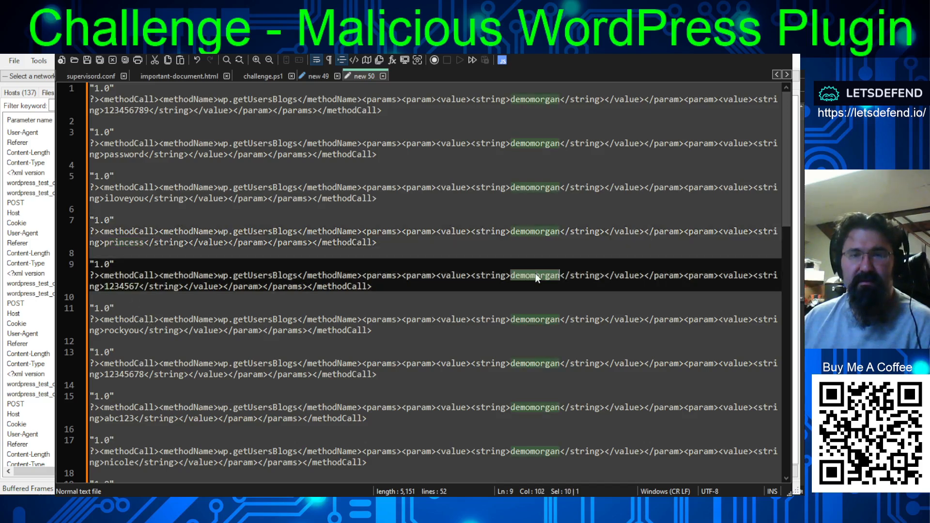
- Review the collected payloads through the last entry, then highlight the attempted password on line 3
scroll(536, 272, down, 20)
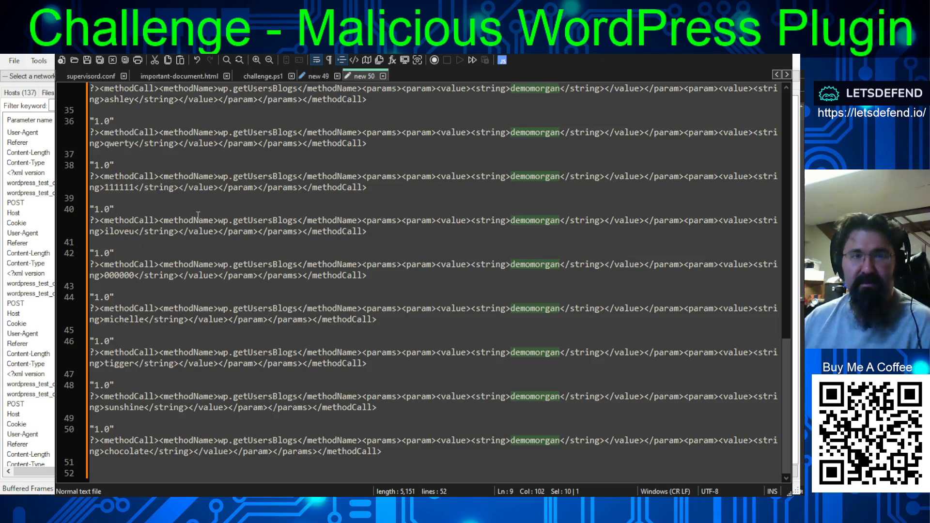
scroll(277, 270, up, 5)
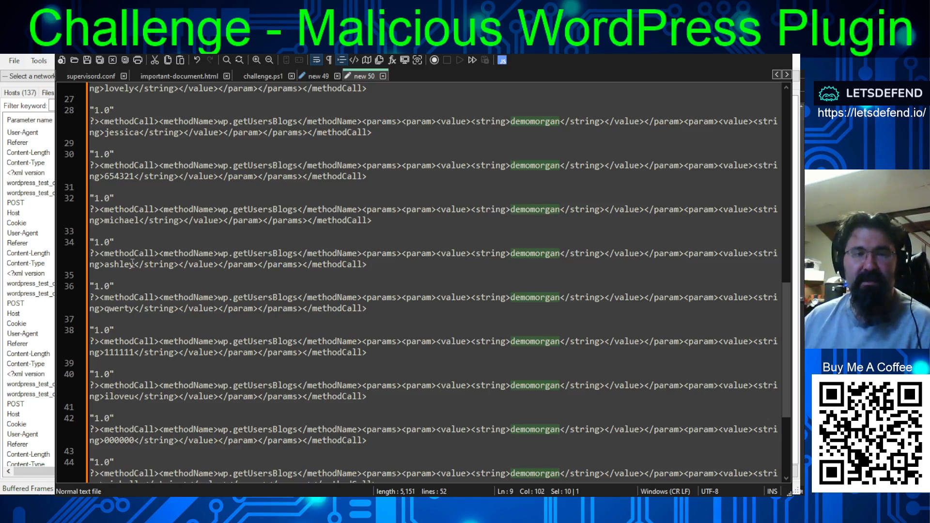
scroll(137, 266, up, 5)
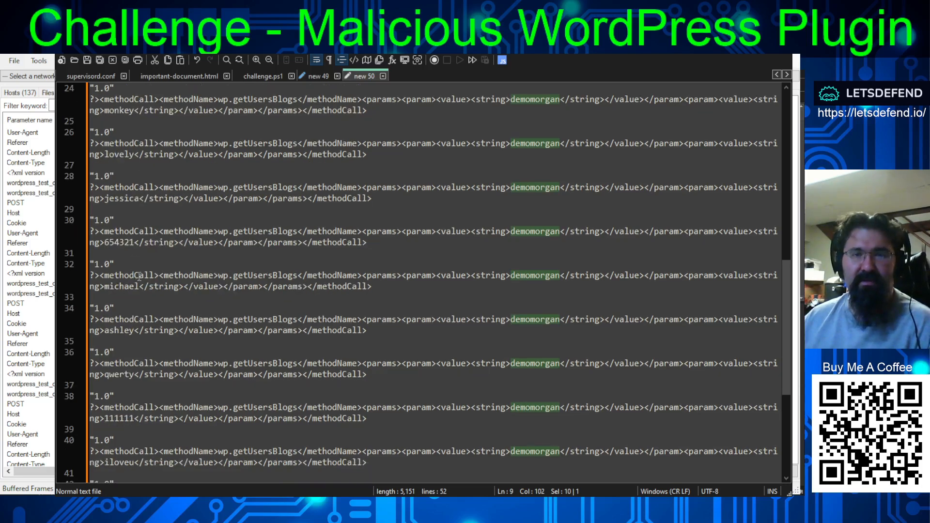
scroll(139, 271, up, 8)
scroll(141, 270, up, 4)
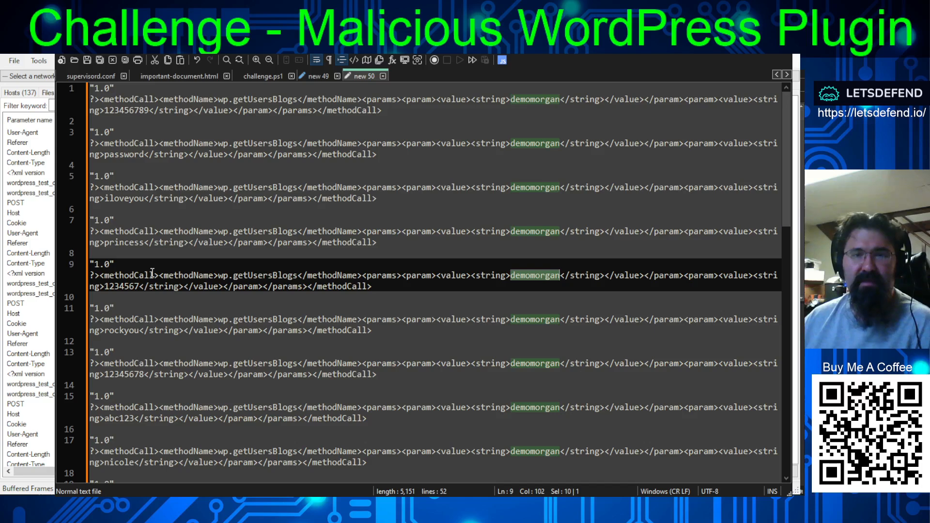
double_click(127, 154)
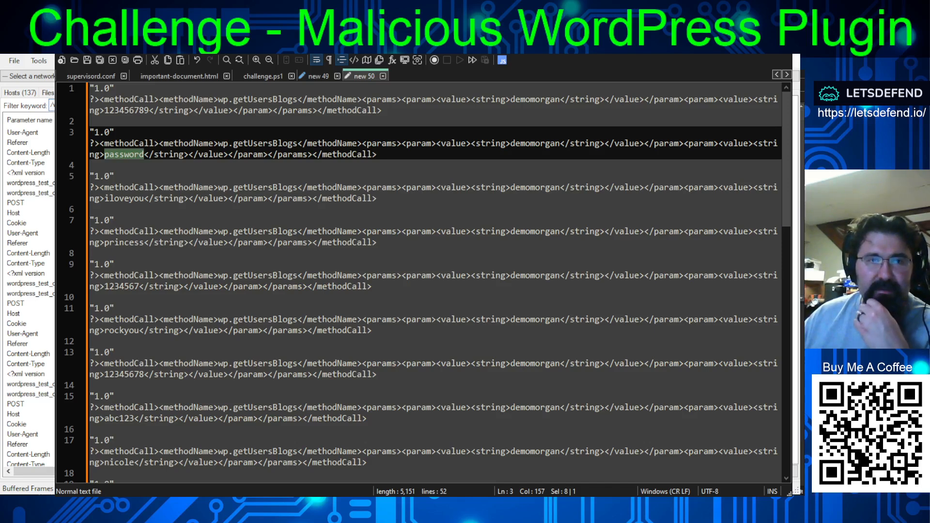
- Switch to NetworkMiner and filter the parameters by the keyword /wordpress/author
key(Return)
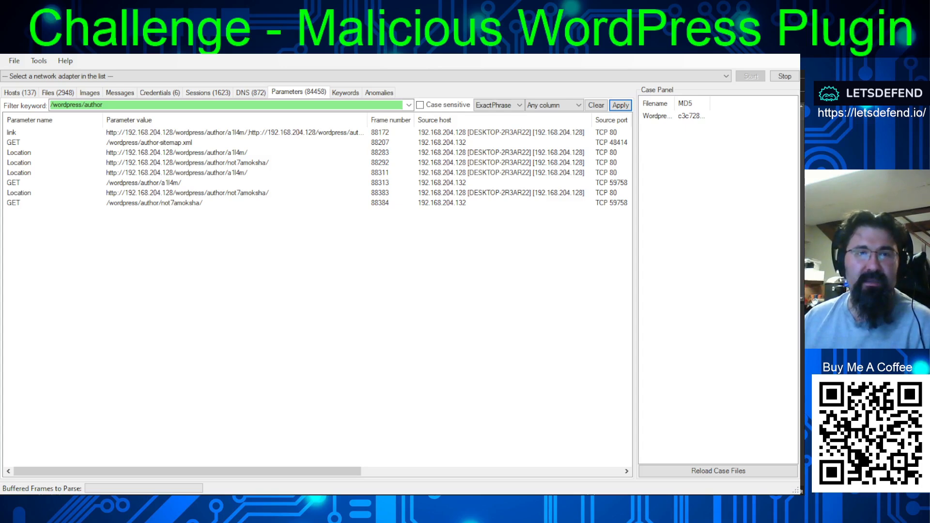
- Widen the Parameter value column and inspect the filtered entries, including the author-sitemap.xml request and the two author page GET requests
drag(367, 116, 449, 113)
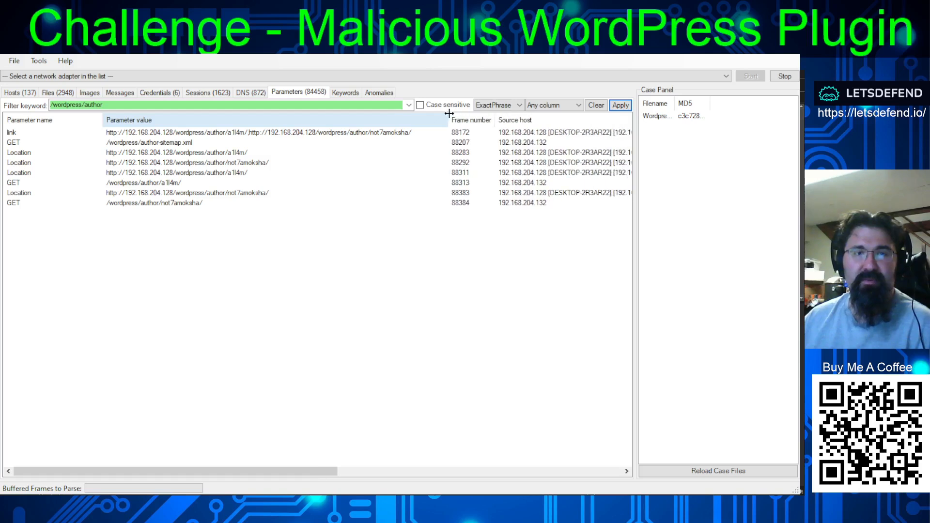
click(231, 134)
click(258, 163)
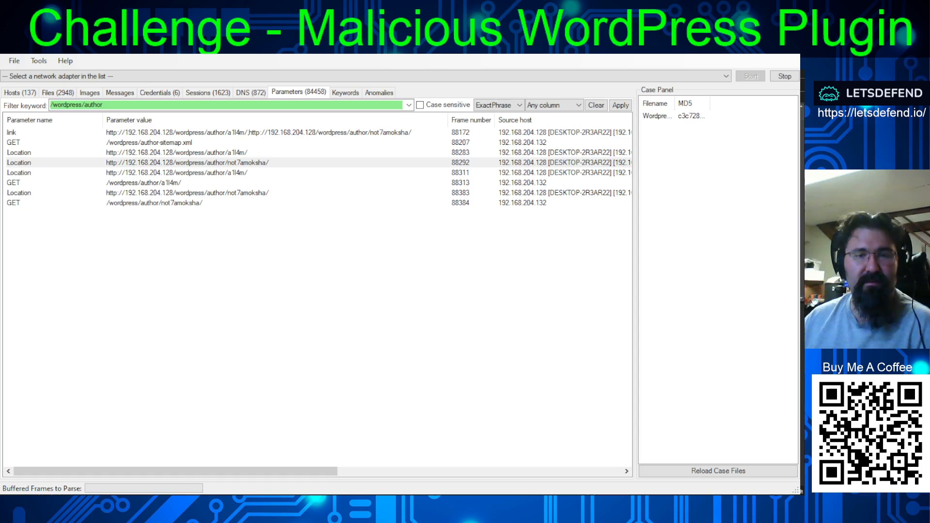
key(alt+Tab)
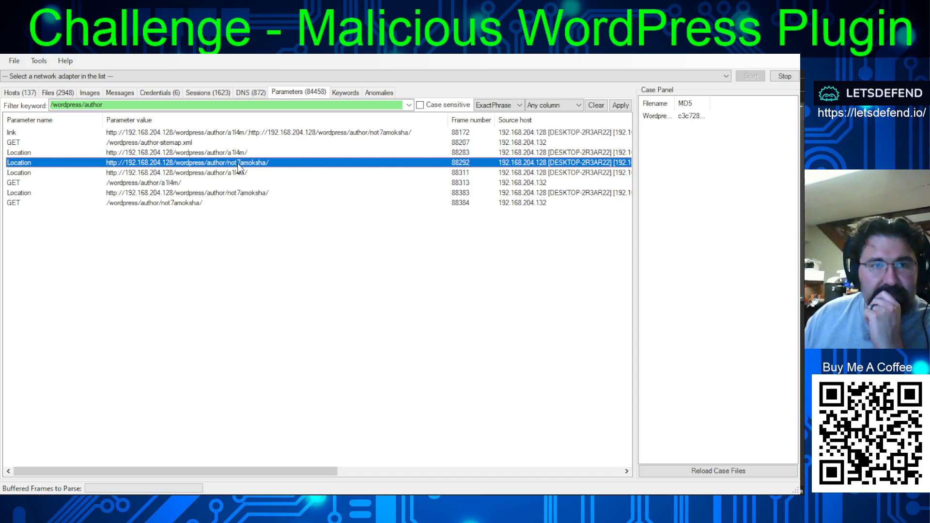
click(160, 143)
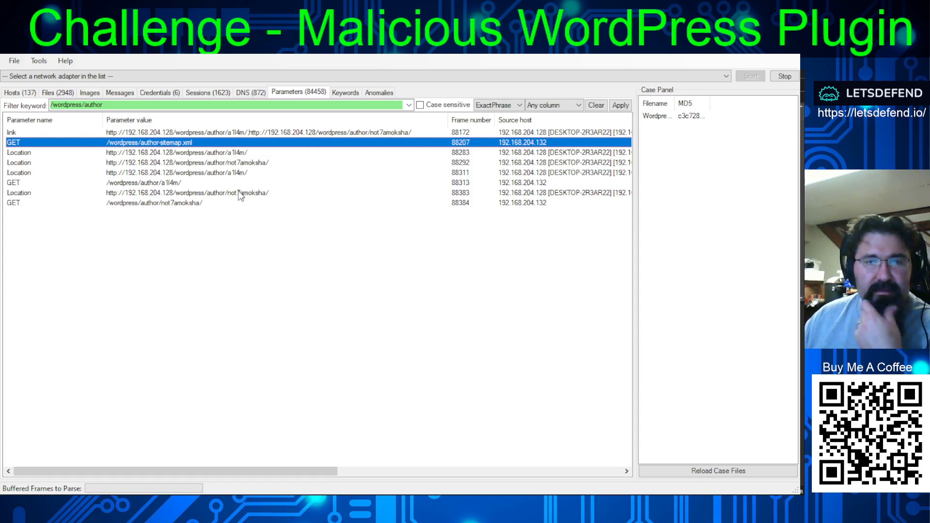
click(136, 204)
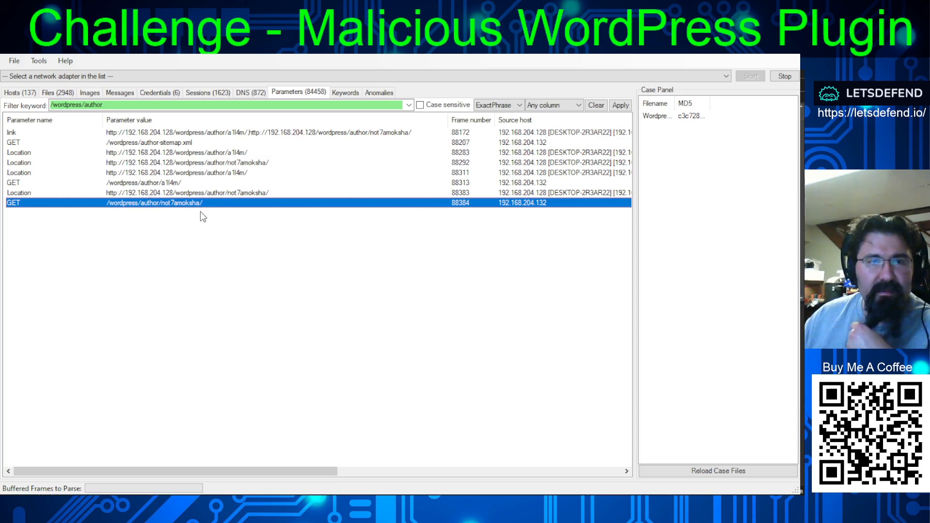
click(155, 182)
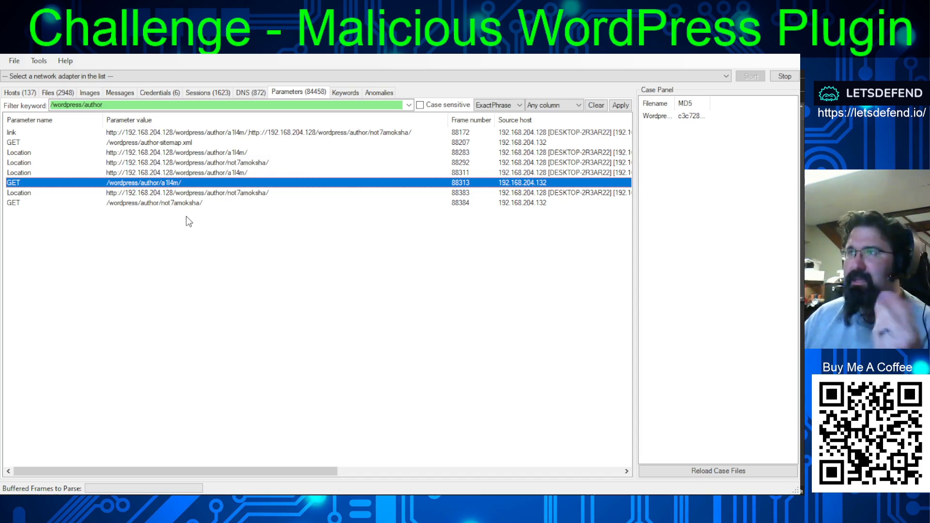
- Switch to Wireshark and search the packet details for the string /wordpress/author
key(alt+Tab)
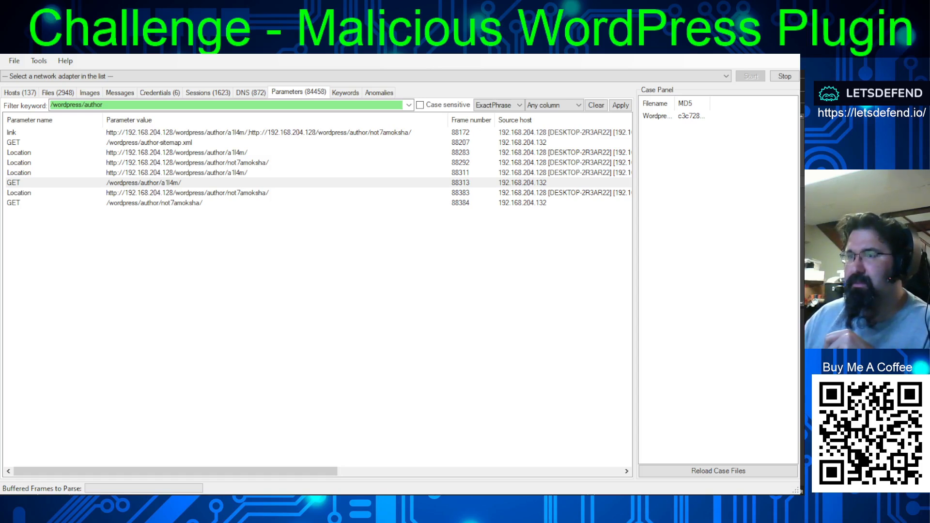
key(alt+Tab)
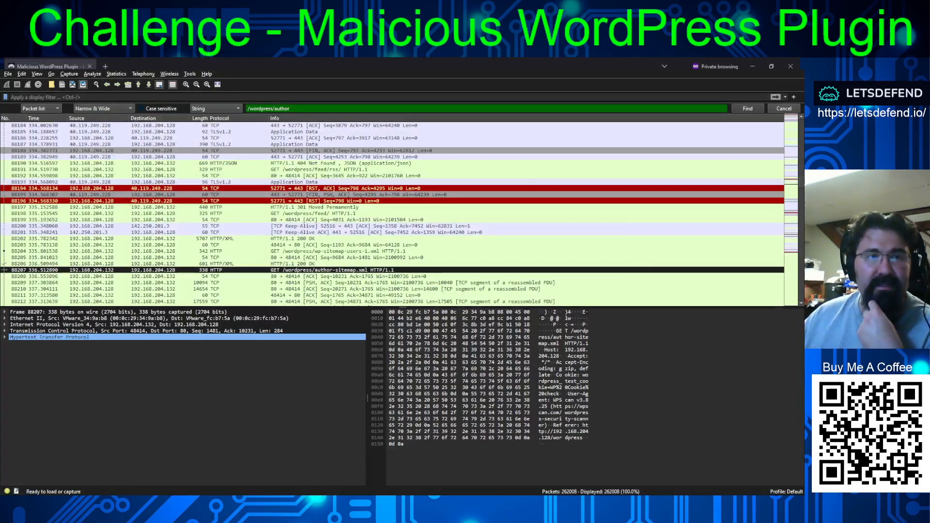
click(50, 109)
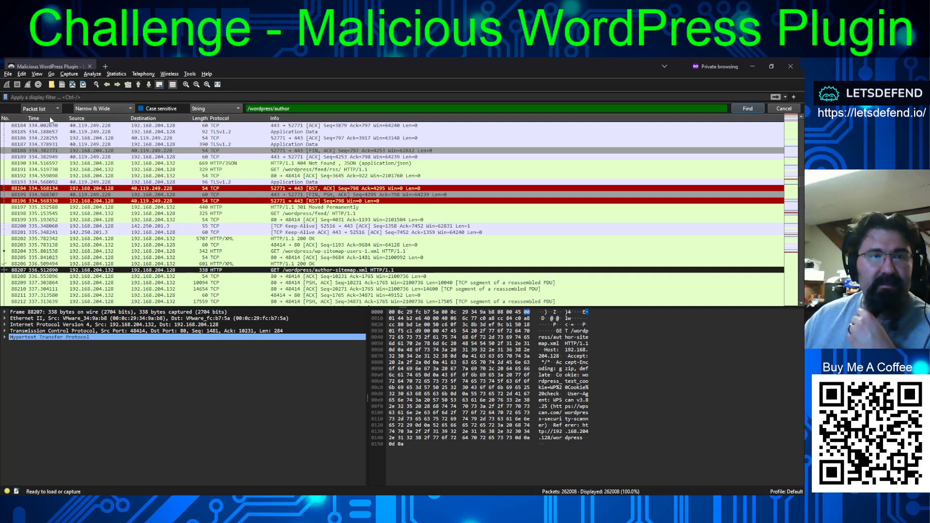
scroll(48, 108, down, 1)
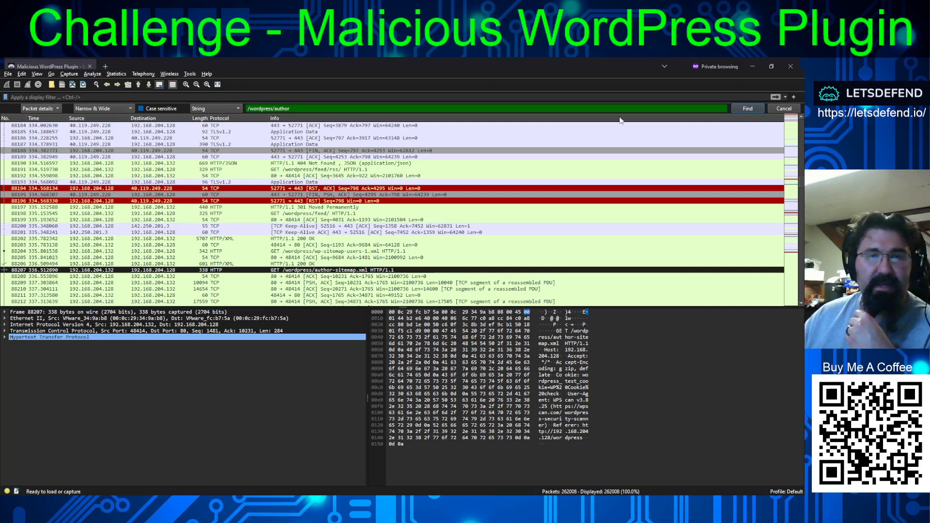
click(745, 107)
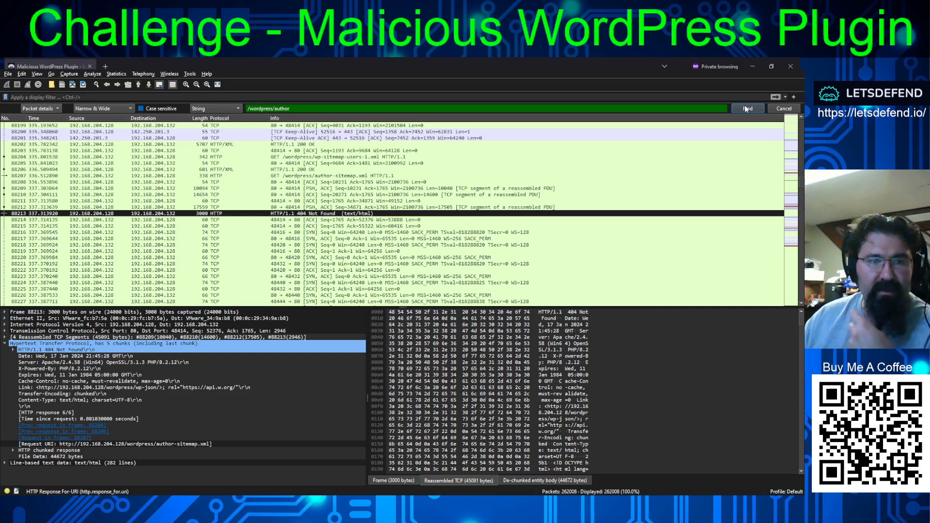
- Go through the following /wordpress/author matches one by one up to the 200 OK response in frame 89186, checking the redirect locations and request URIs
click(746, 107)
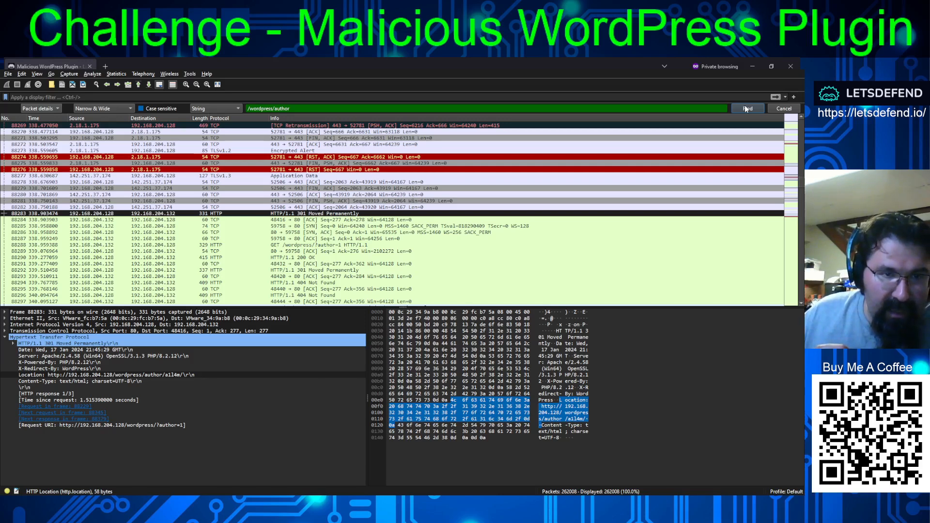
click(745, 107)
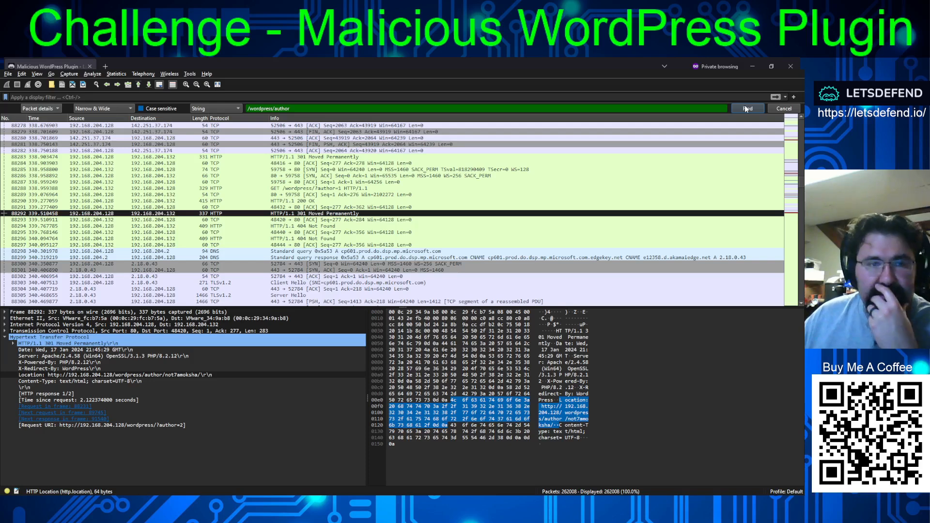
click(744, 107)
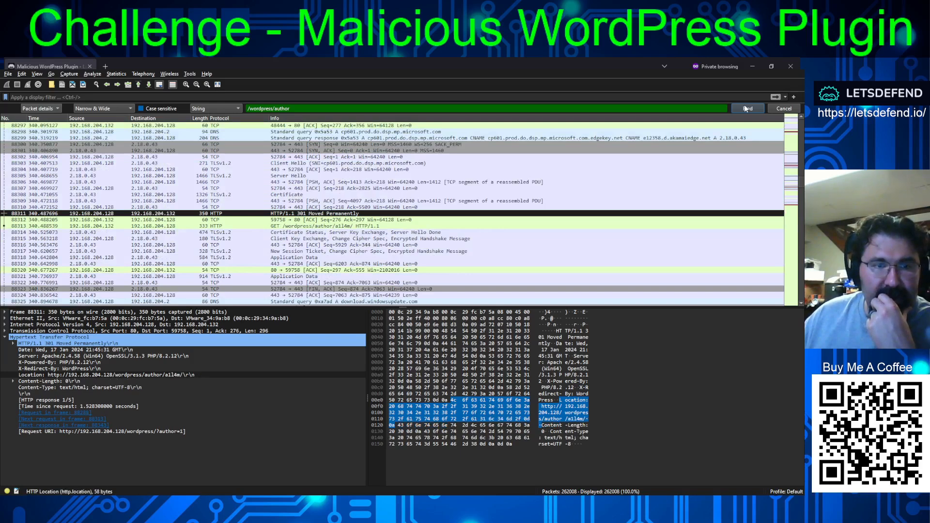
click(745, 107)
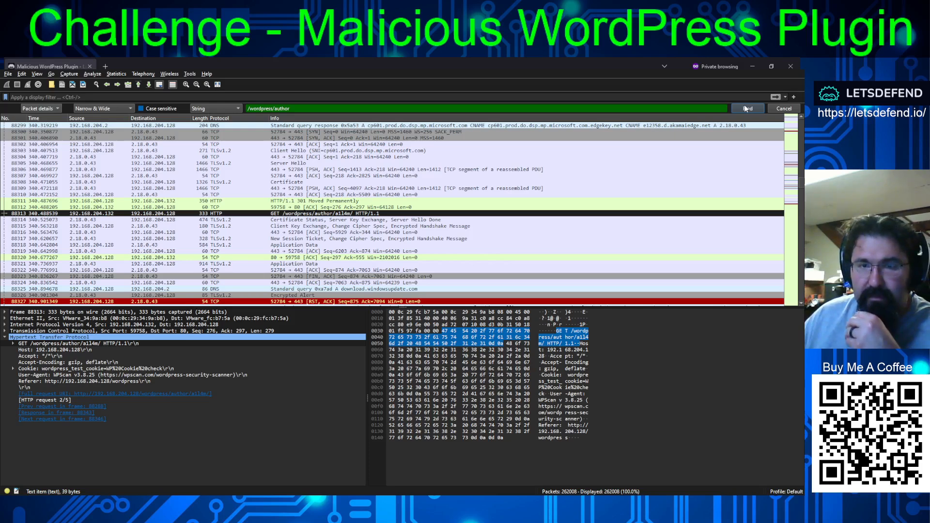
click(745, 107)
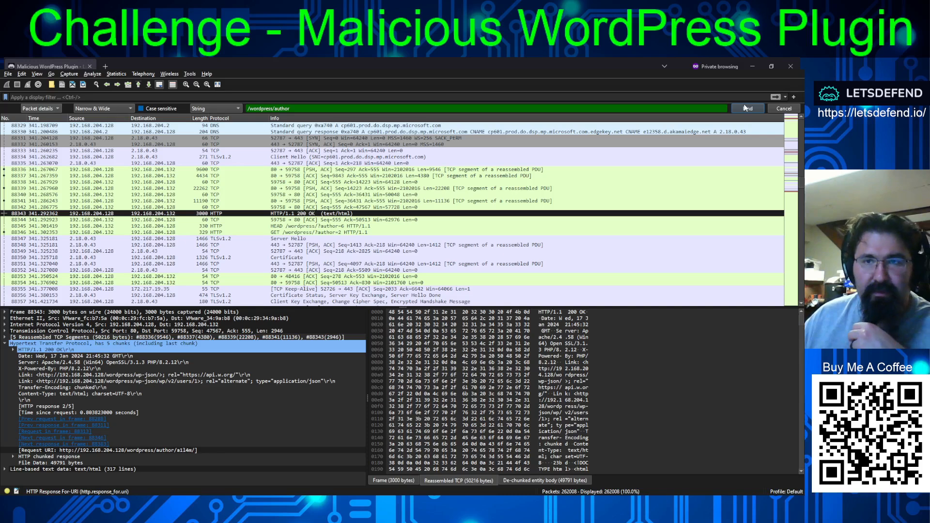
click(745, 108)
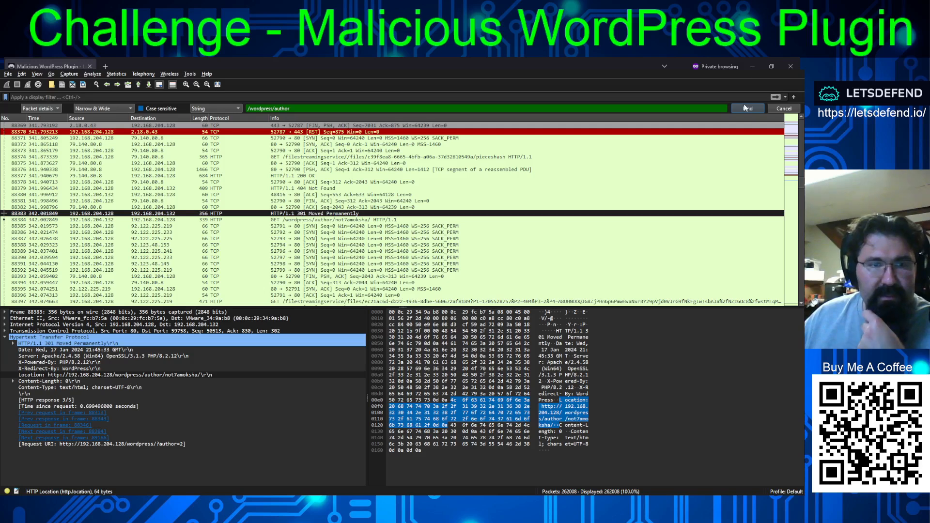
click(746, 108)
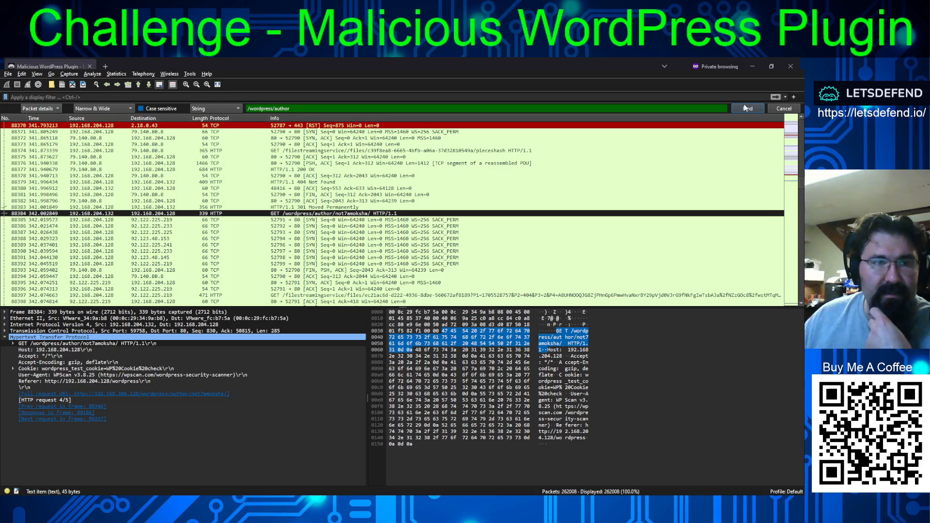
click(746, 107)
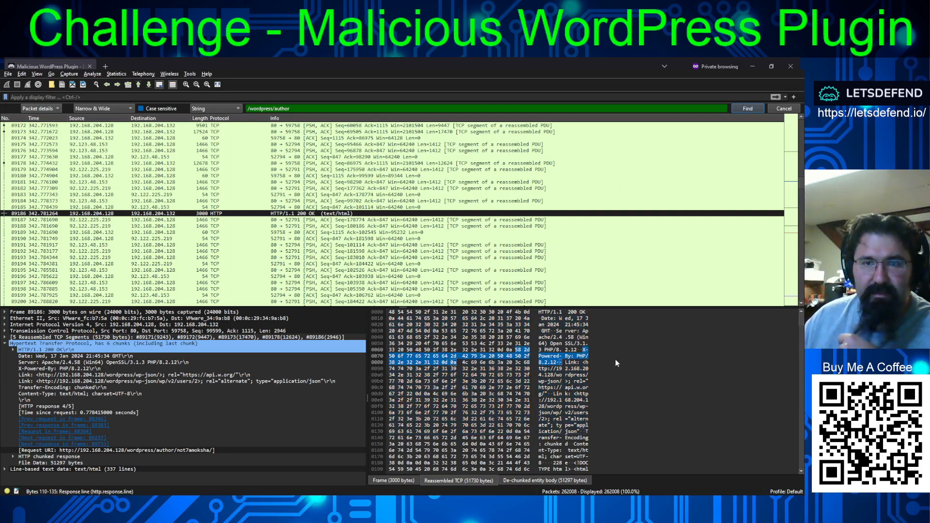
- Follow the TCP stream of the 200 OK response in frame 89186
click(339, 214)
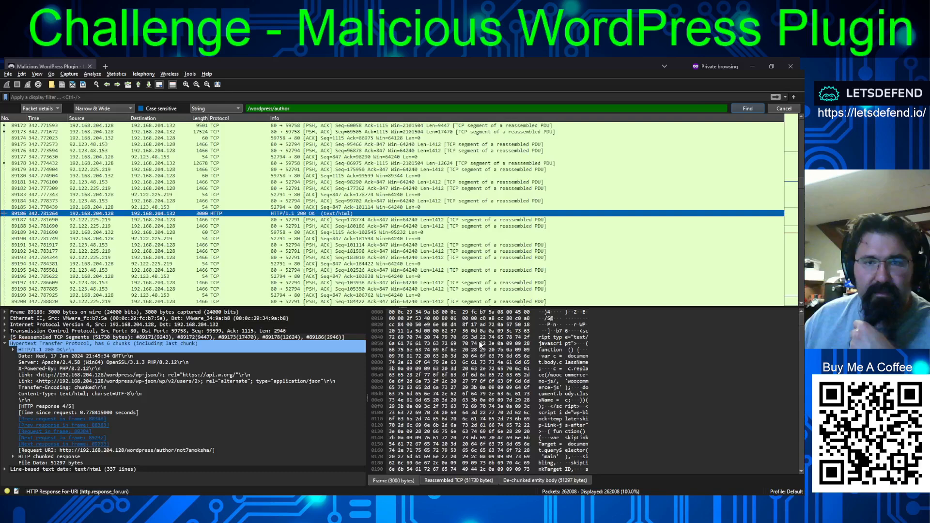
key(ctrl+alt+shift+t)
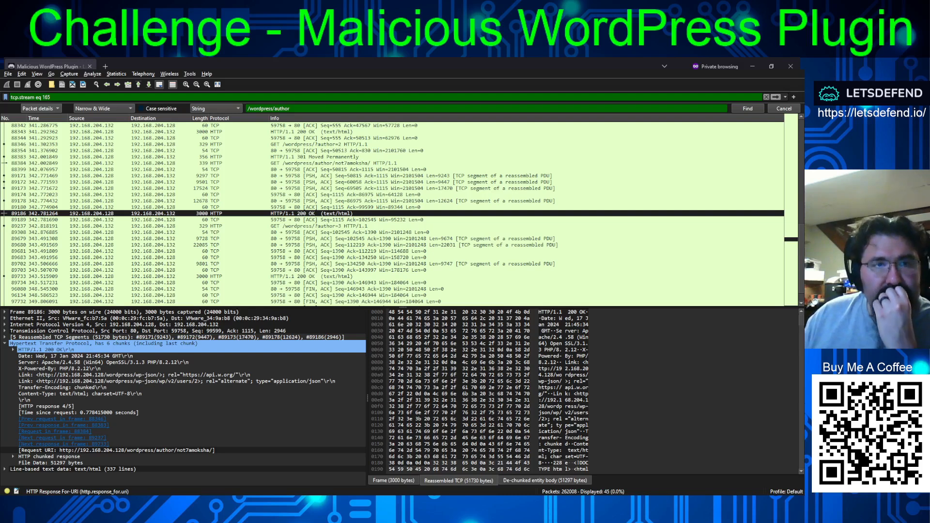
key(Return)
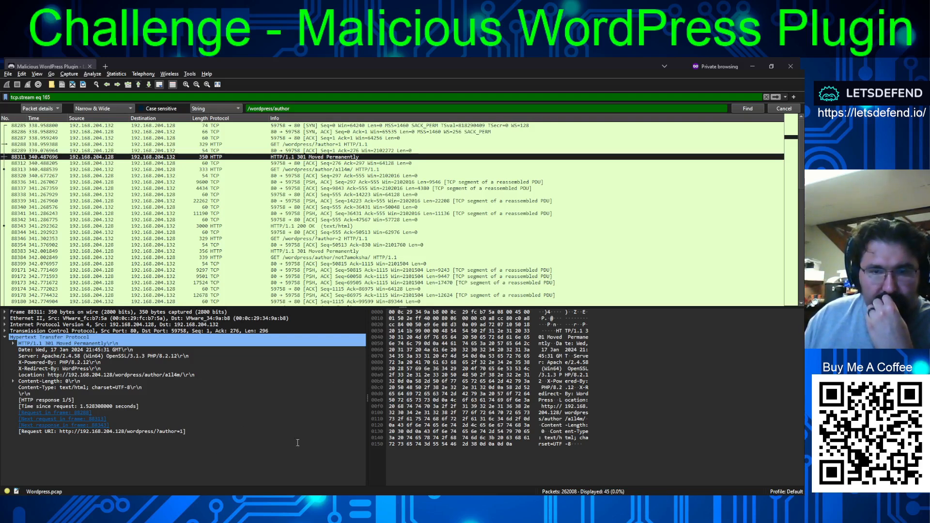
- Examine the stream's author enumeration requests and responses, ending on the 301 redirect for ?author=1 in frame 88311
click(650, 213)
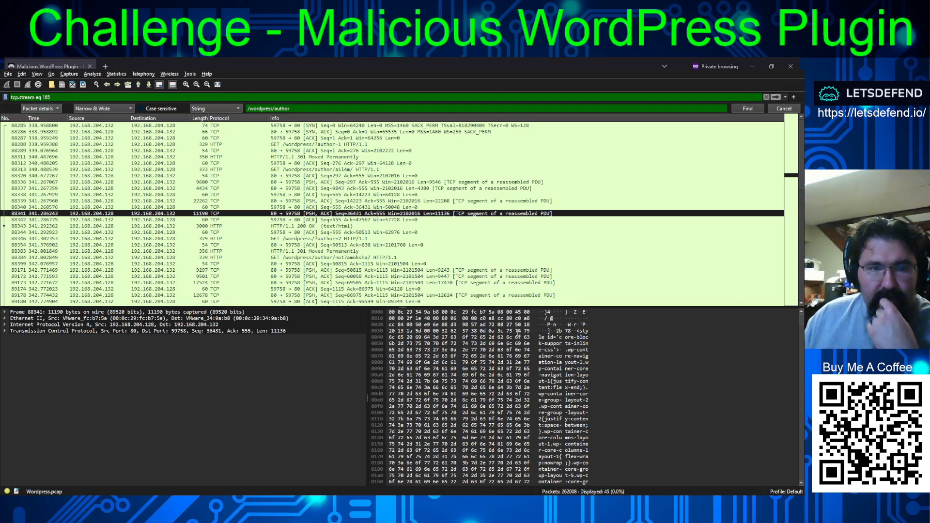
key(ctrl+n)
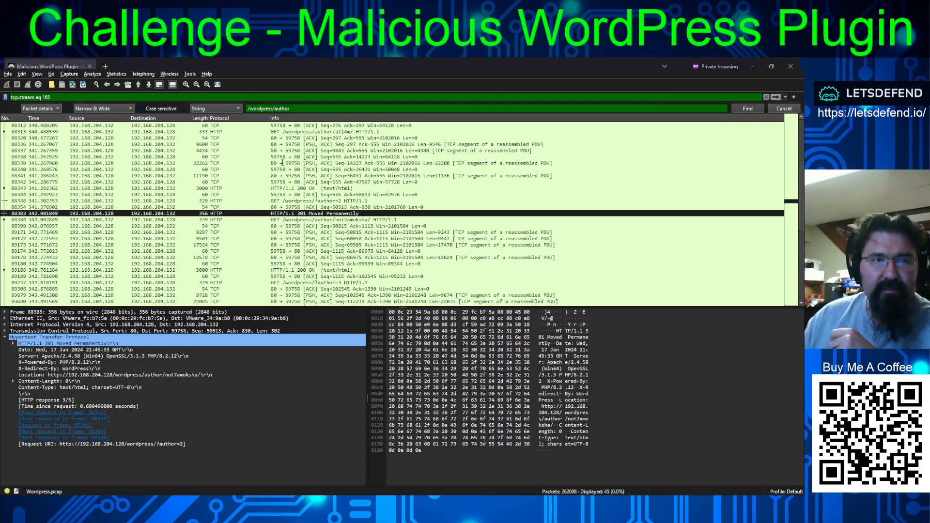
scroll(288, 164, up, 2)
click(170, 157)
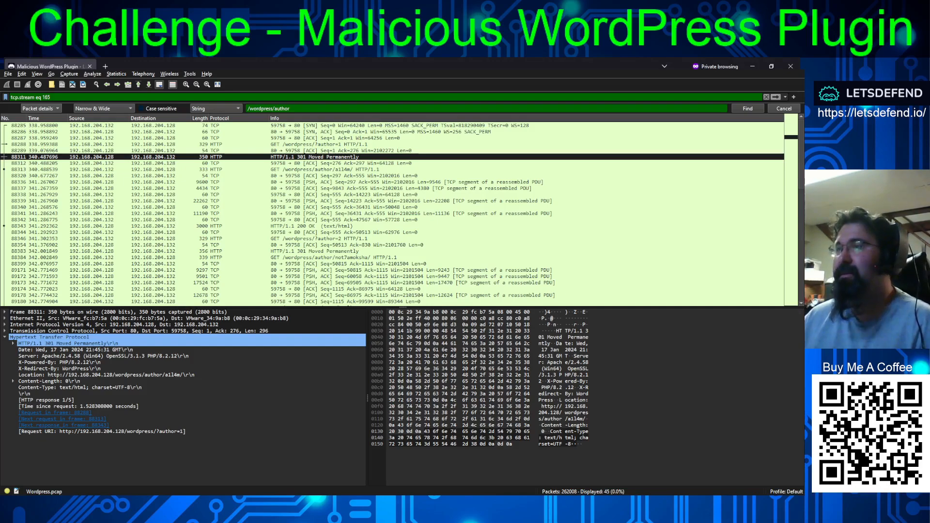
- Switch to the LetsDefend challenge in the browser and resubmit 3 as the number of enumerated users
key(alt+Tab)
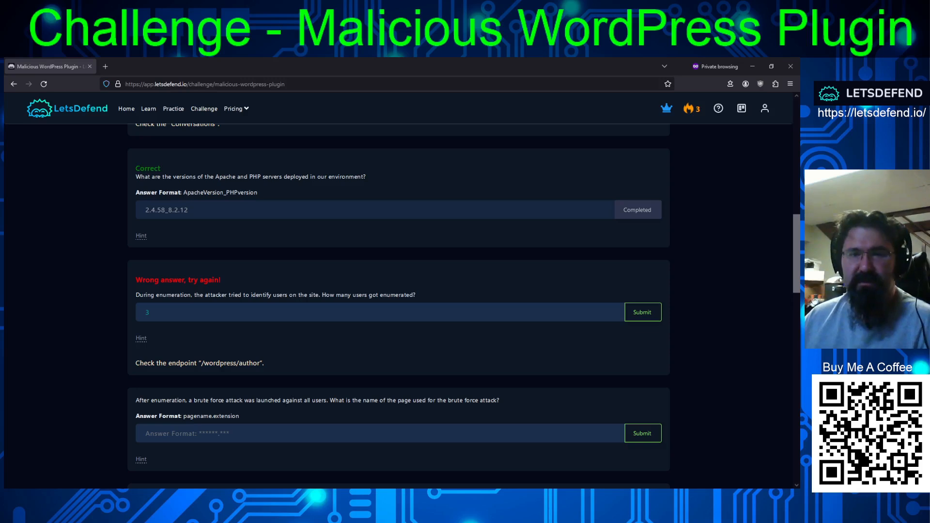
click(642, 312)
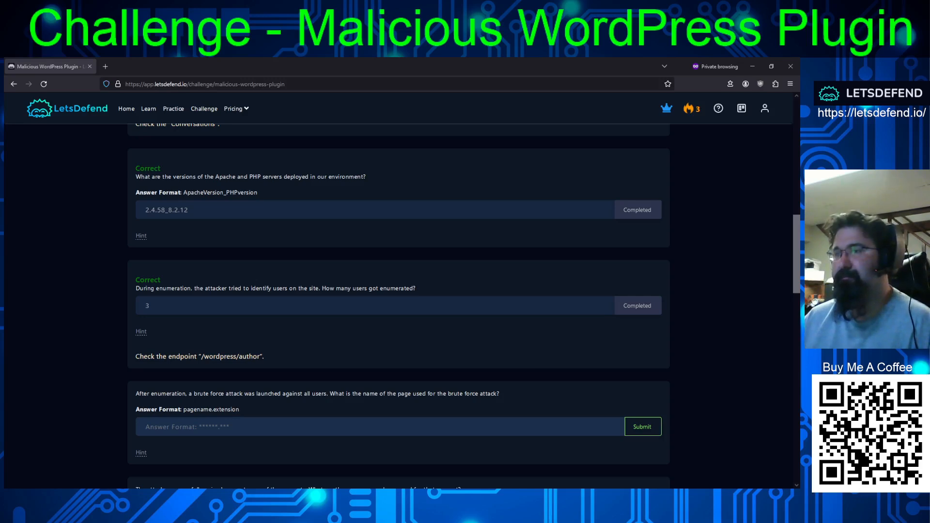
- Switch to Wireshark and examine the form item of the xmlrpc.php POST in frame 144513 through the end of its login payload
key(alt+Tab)
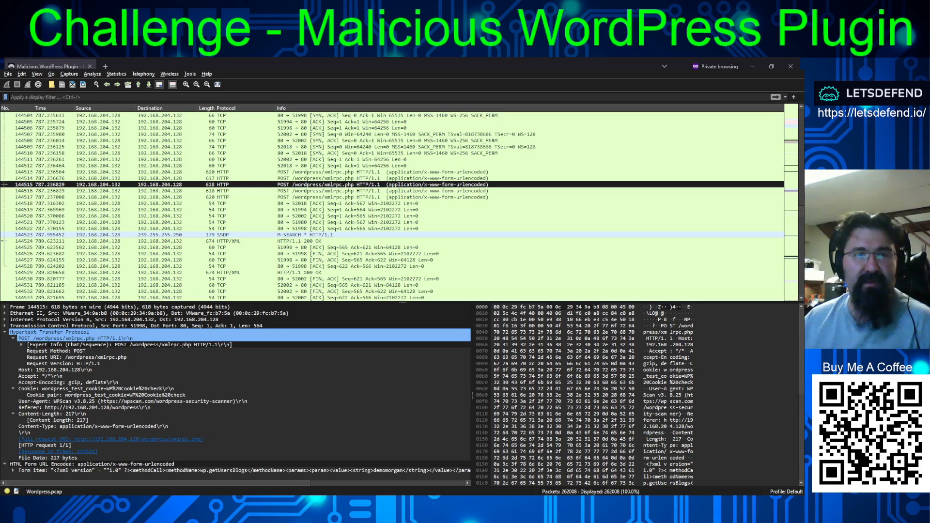
click(319, 172)
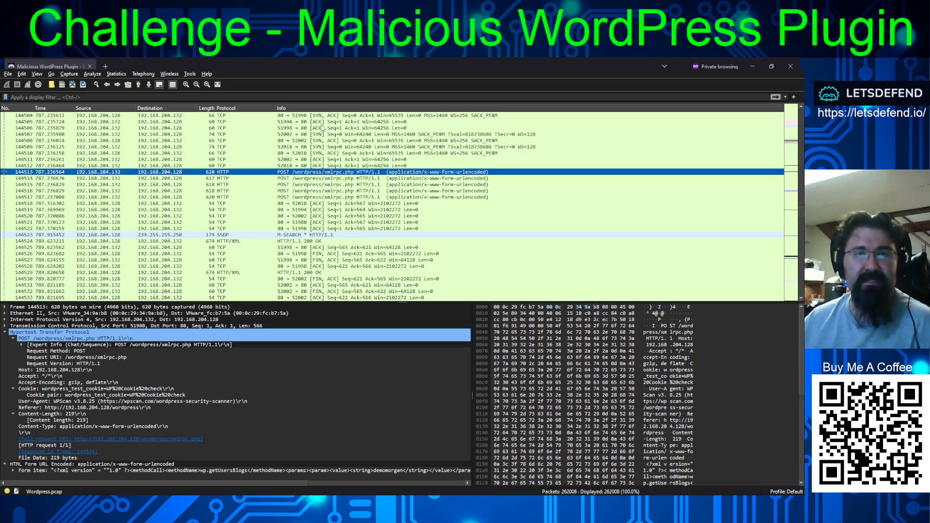
scroll(334, 169, up, 5)
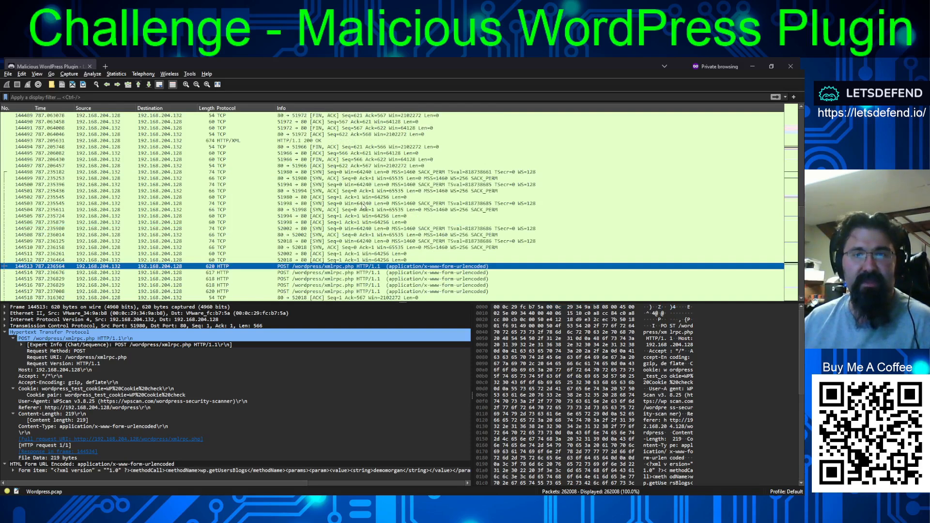
scroll(363, 206, down, 3)
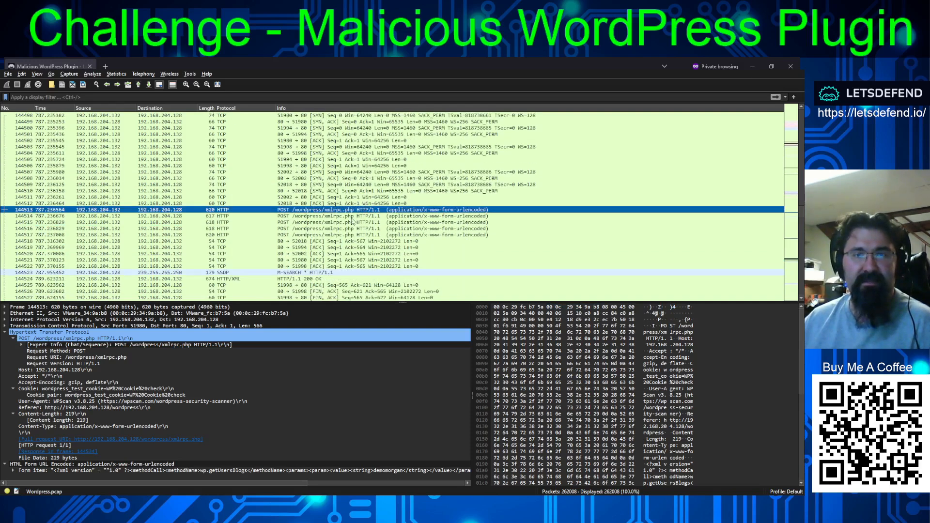
click(81, 470)
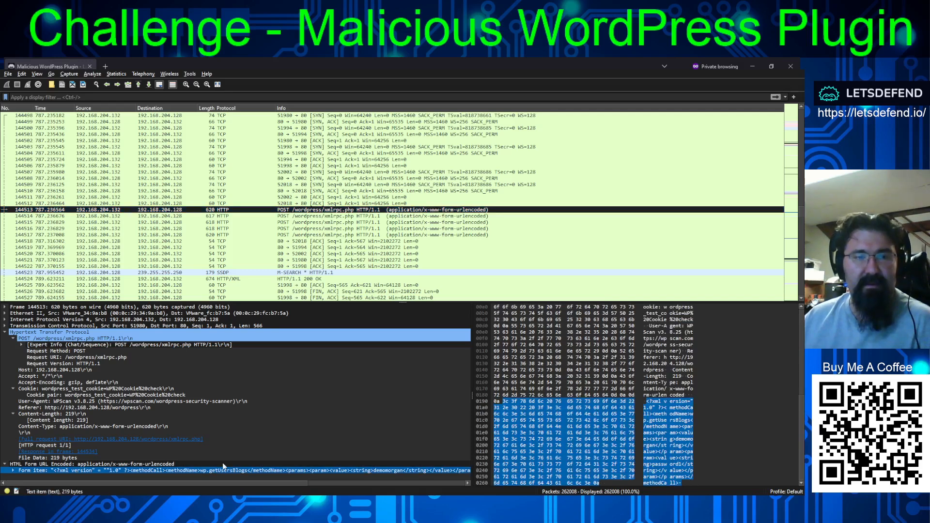
scroll(228, 484, right, 4)
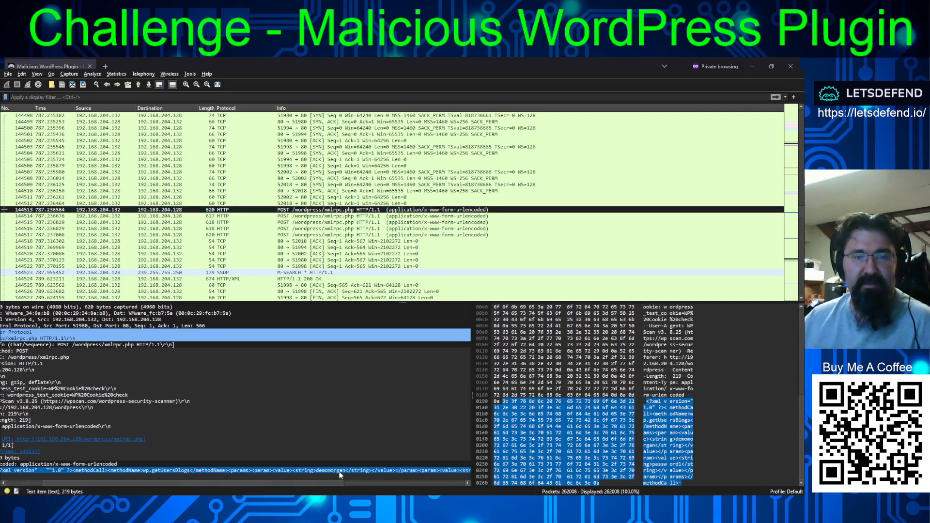
scroll(330, 471, right, 5)
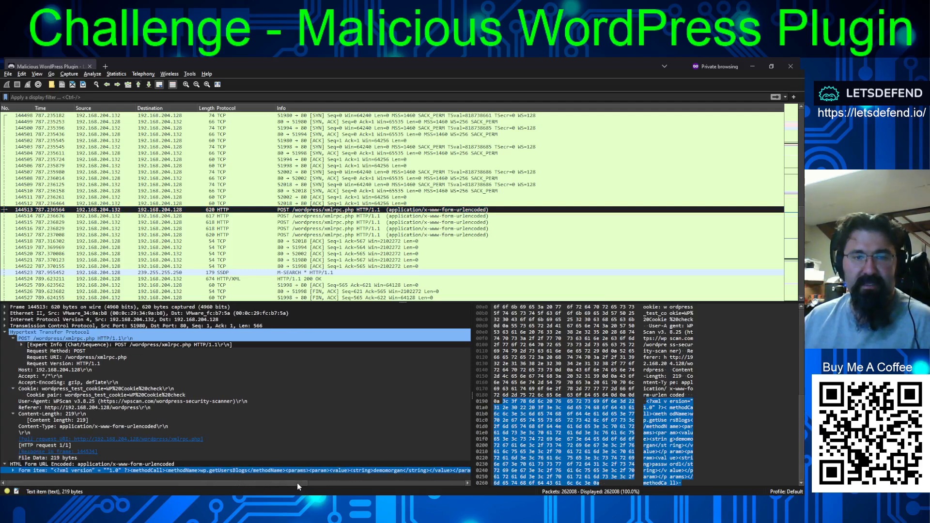
drag(398, 483, 478, 483)
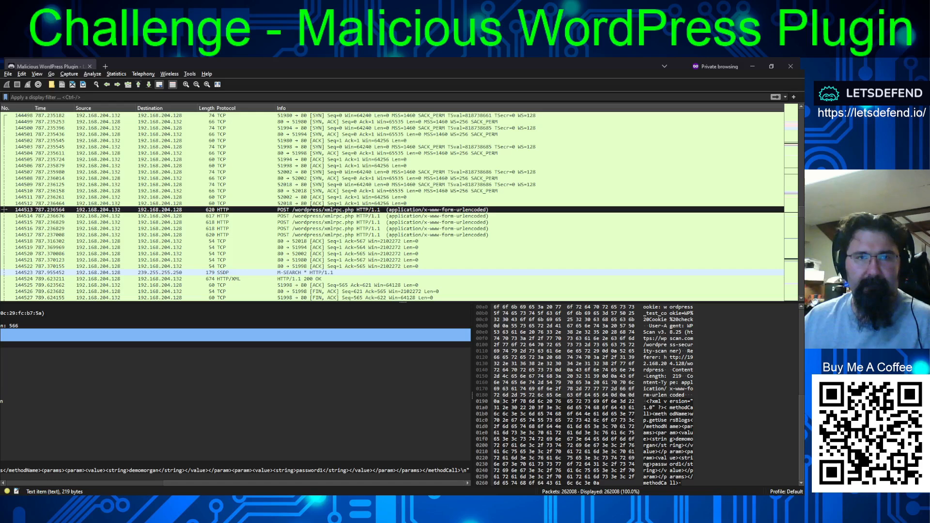
- Switch to the LetsDefend challenge in the browser and read the question about the compromised account's username and password
key(alt+Tab)
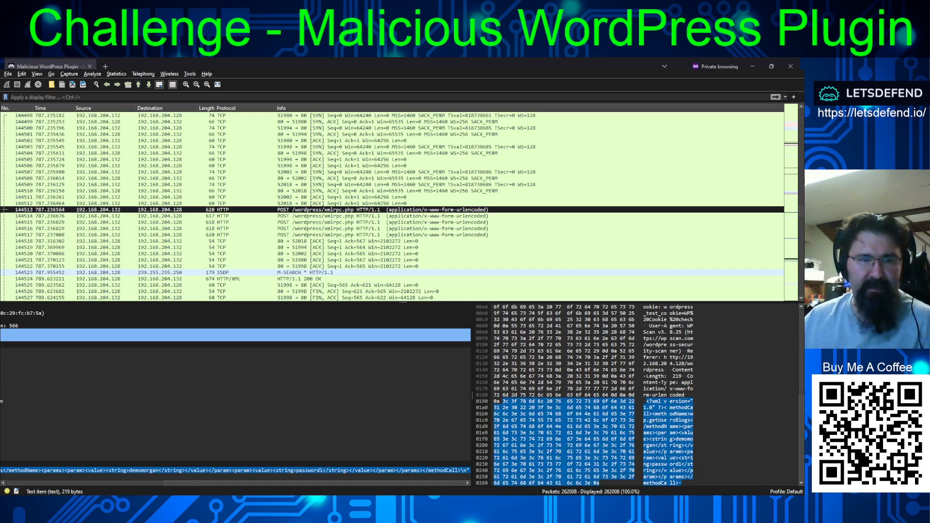
key(alt+Tab)
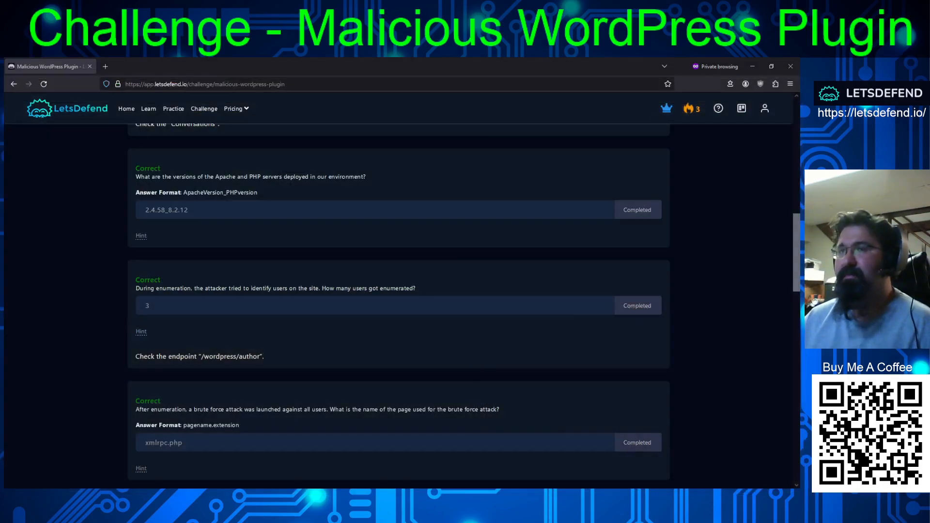
scroll(399, 306, down, 3)
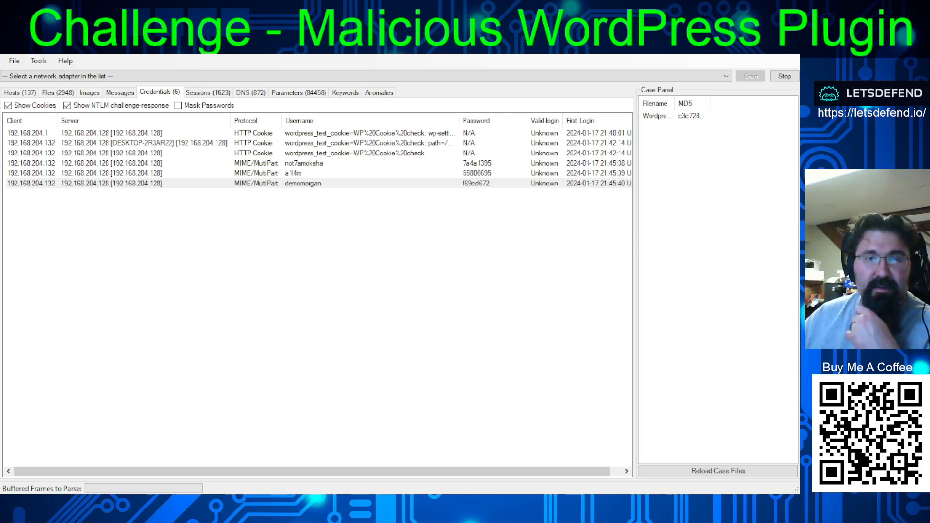
- Switch to NetworkMiner, examine the MIME/MultiPart login entries among the captured credentials through the last one, and return to the challenge in the browser
click(448, 163)
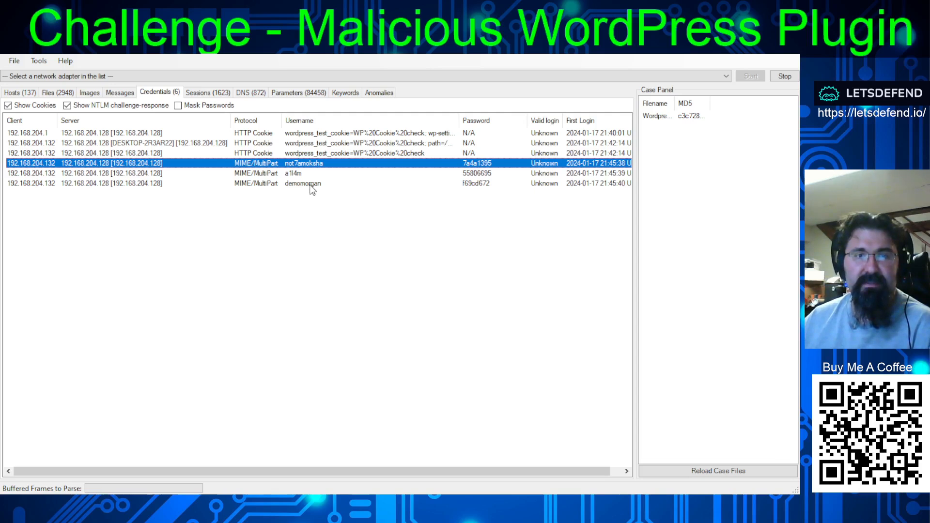
click(324, 186)
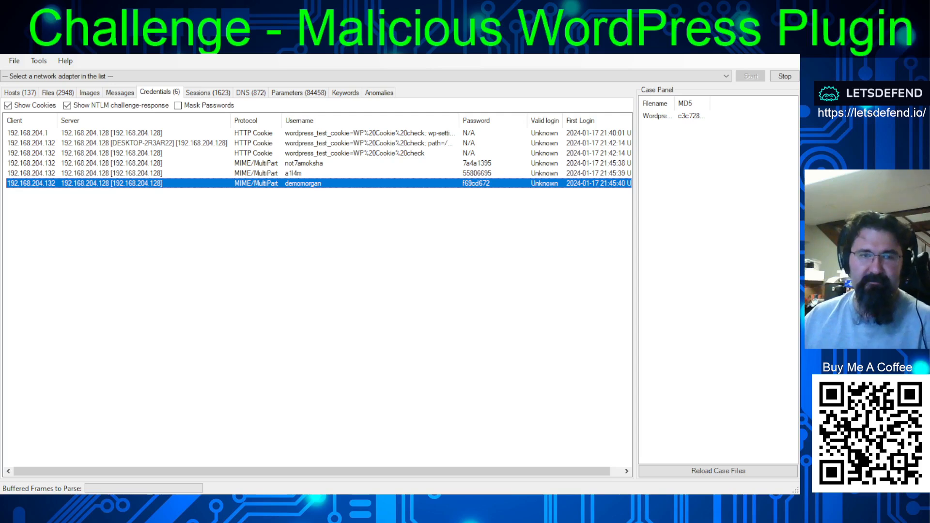
key(alt+Tab)
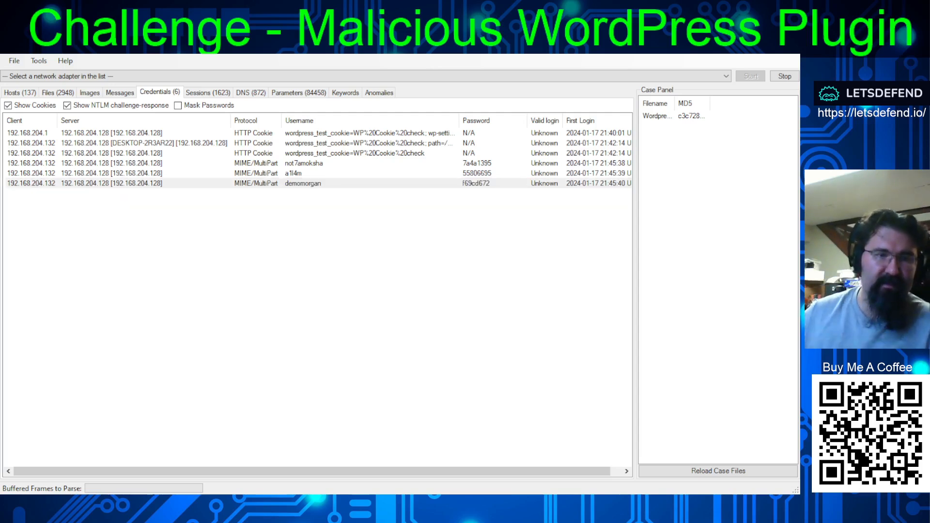
key(alt+Tab)
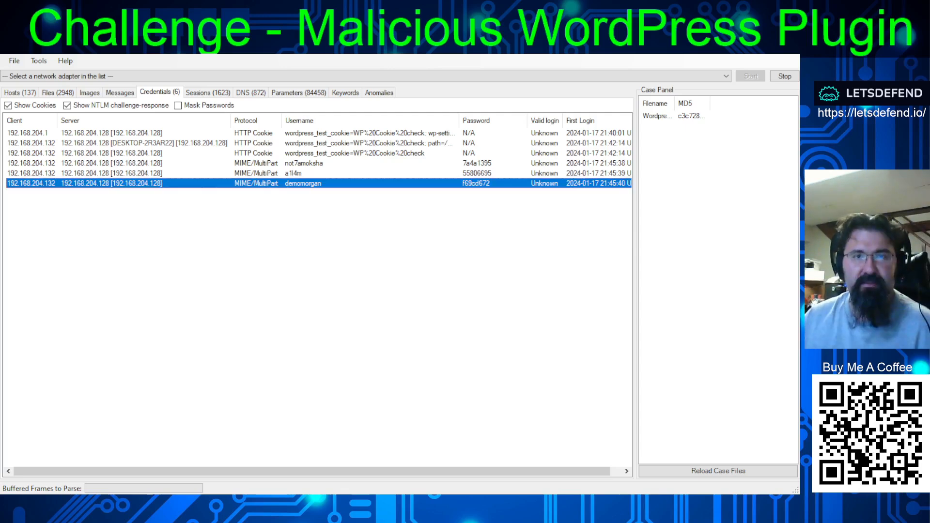
click(479, 193)
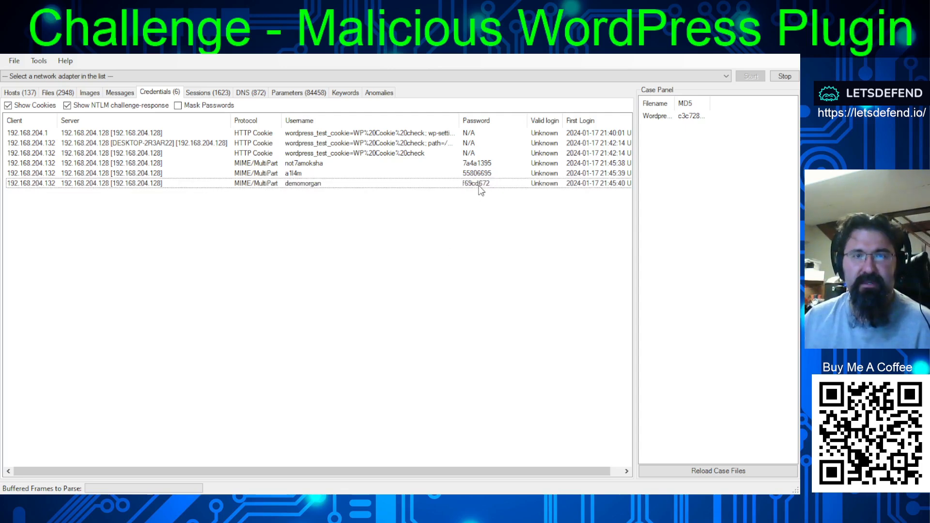
click(381, 501)
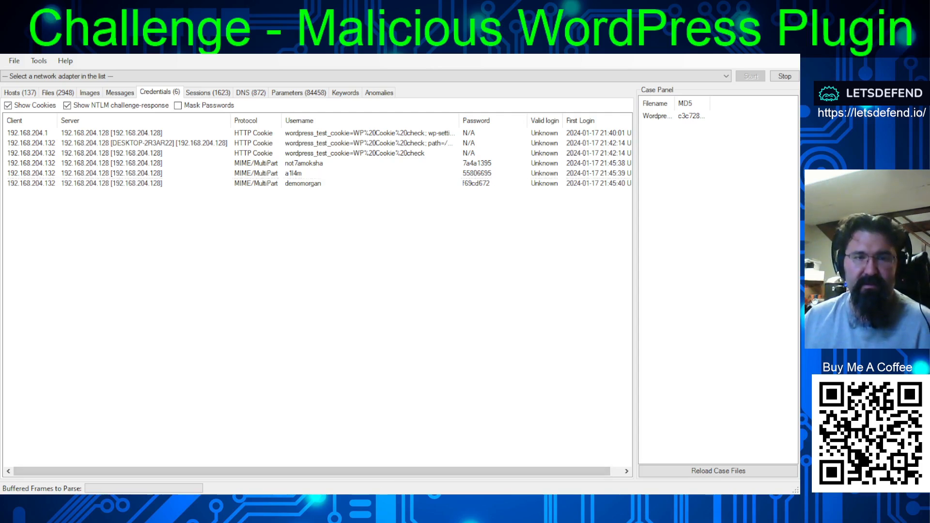
click(473, 184)
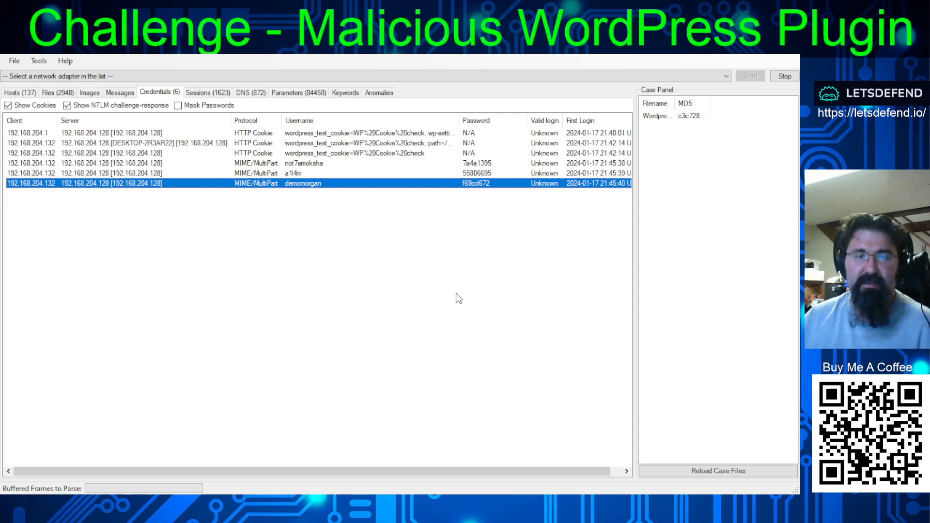
click(376, 501)
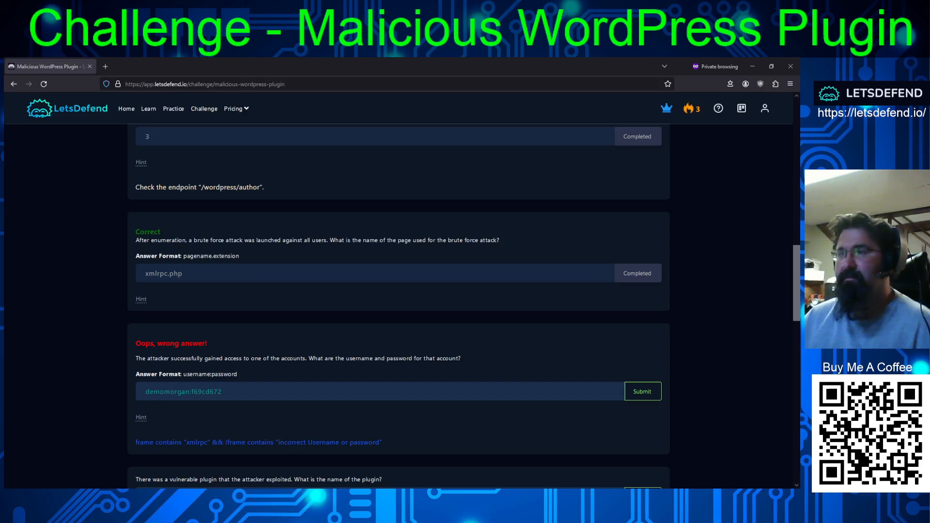
- Switch to Wireshark and examine the 200 OK response in frame 147357 among the xmlrpc frames, expanding its XML declaration and methodResponse
key(alt+Tab)
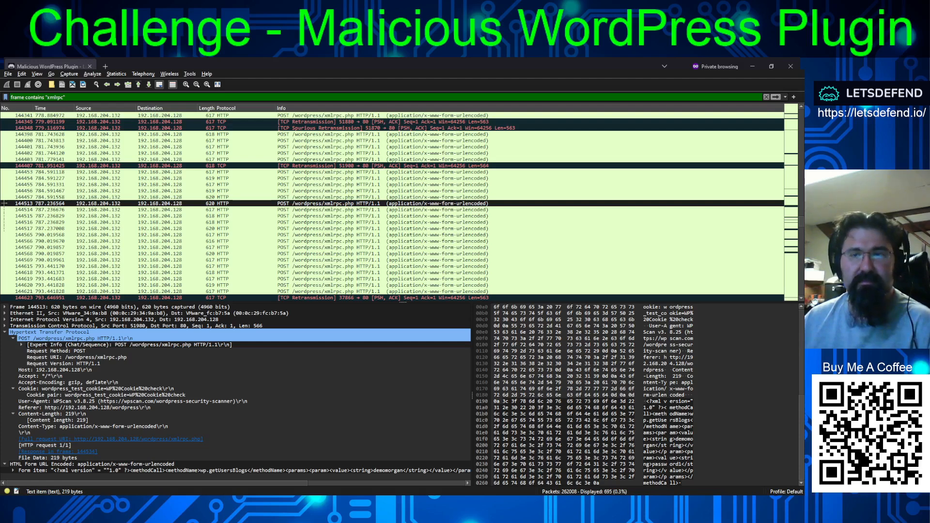
scroll(392, 206, down, 15)
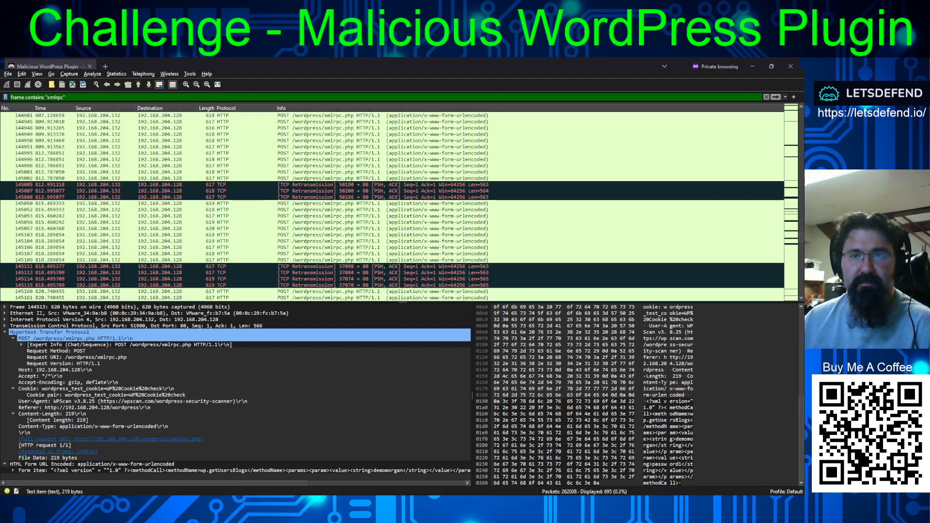
scroll(799, 231, down, 7)
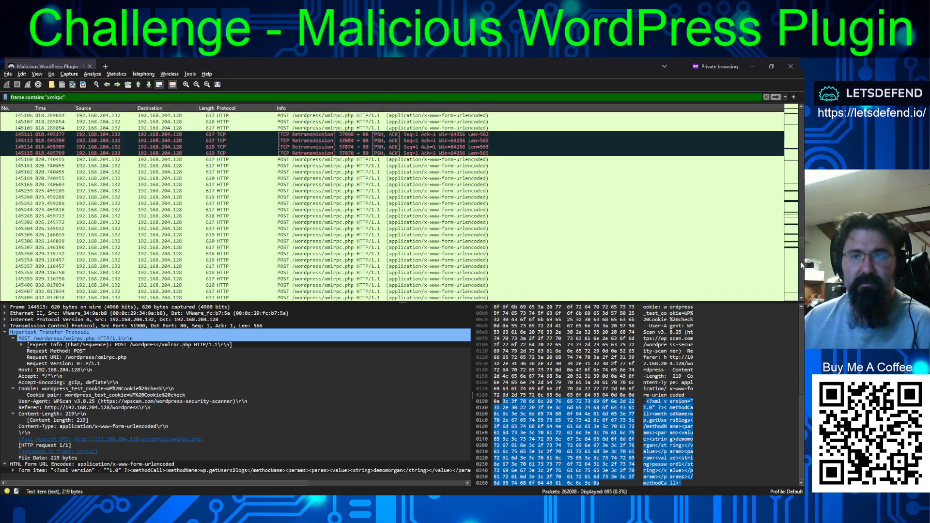
scroll(801, 265, down, 15)
click(305, 285)
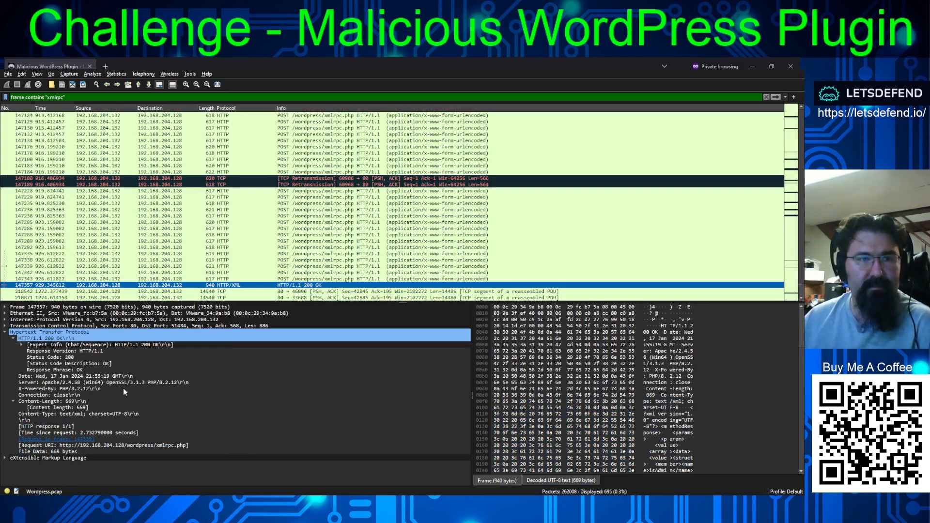
click(22, 344)
click(21, 344)
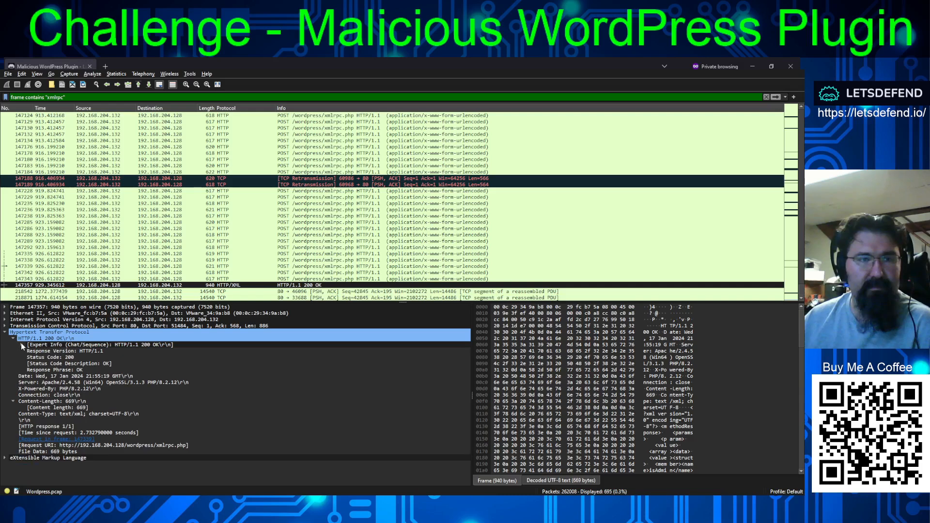
click(5, 457)
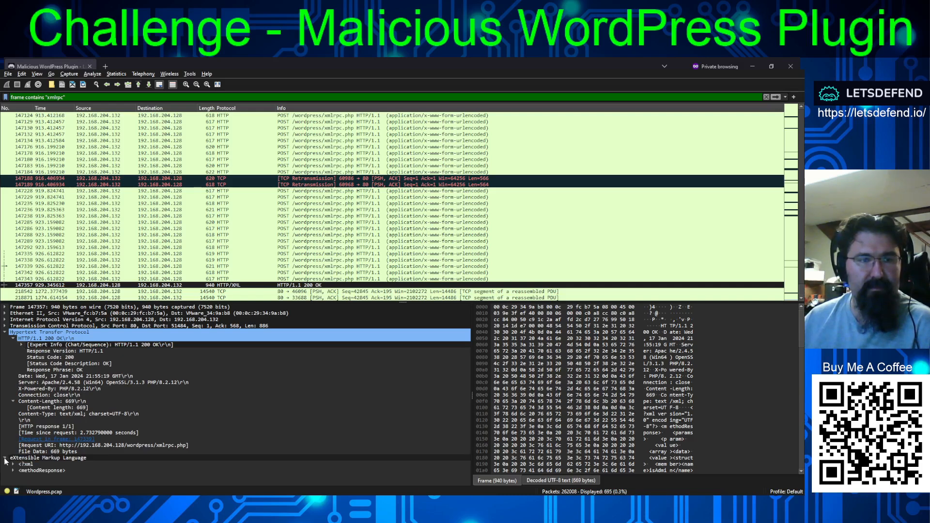
click(13, 464)
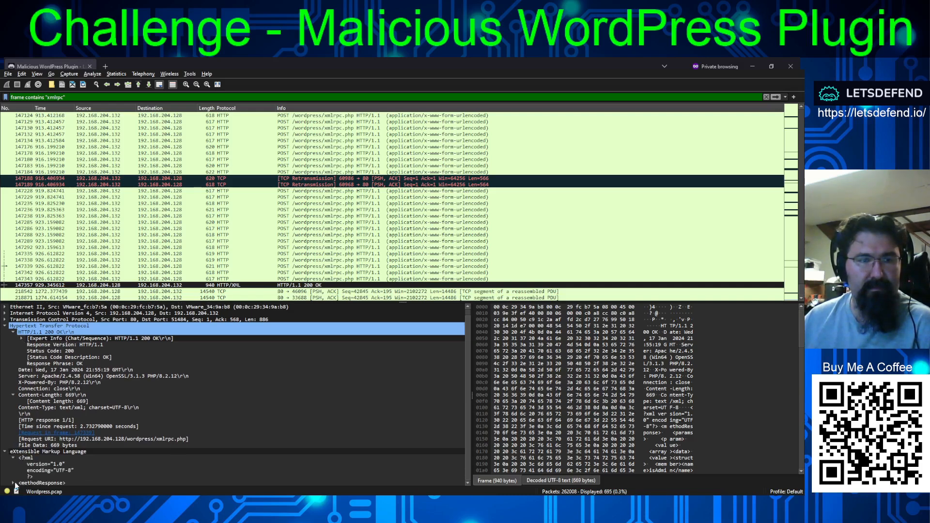
scroll(92, 427, down, 1)
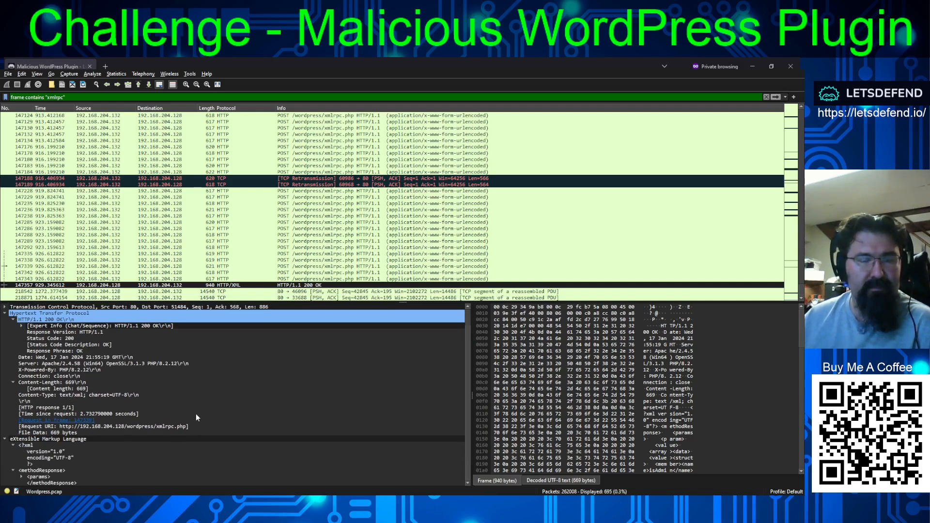
- Check the login payloads of the preceding xmlrpc.php POST requests, working back from frame 147343 to frame 146125
click(412, 278)
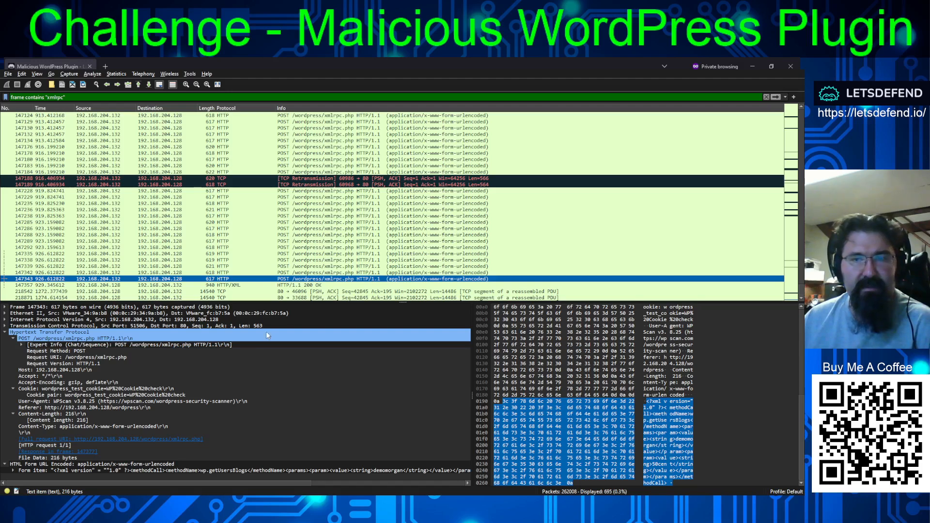
scroll(337, 238, up, 5)
scroll(337, 239, up, 18)
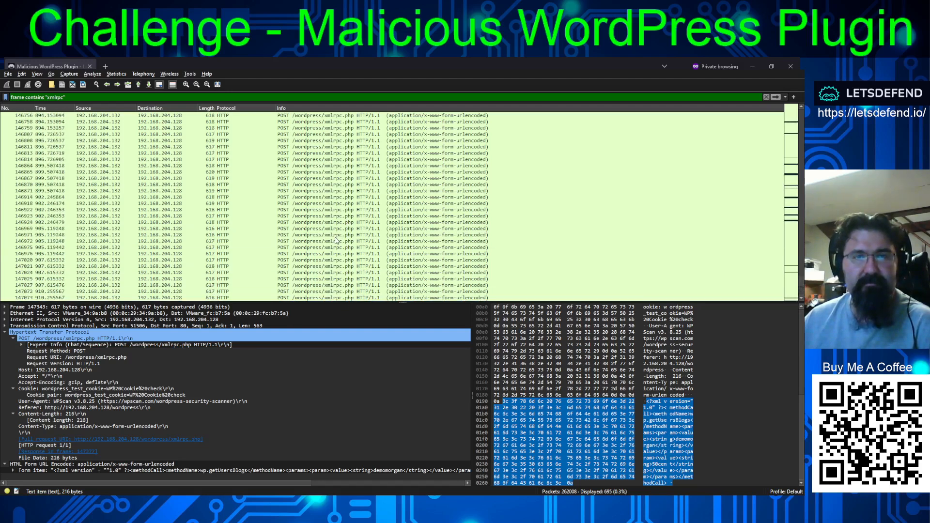
click(337, 254)
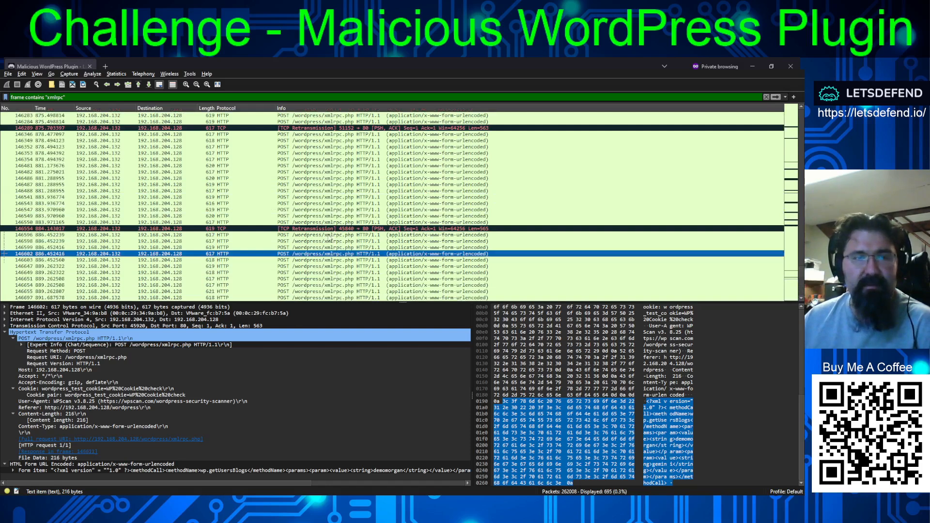
click(332, 185)
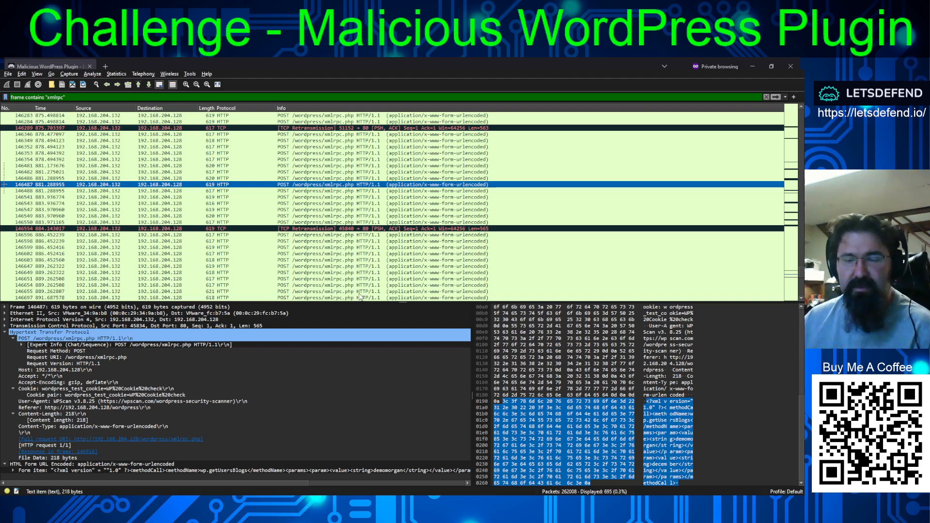
key(Up)
key(Up)
key(Up)
key(Up)
key(Up)
key(Up)
key(Up)
key(Up)
key(Up)
key(Up)
key(Up)
key(Up)
key(Up)
key(Up)
key(Up)
key(Up)
key(Up)
key(Up)
key(Up)
key(Up)
key(Up)
key(Up)
key(Up)
key(Up)
key(Up)
key(Up)
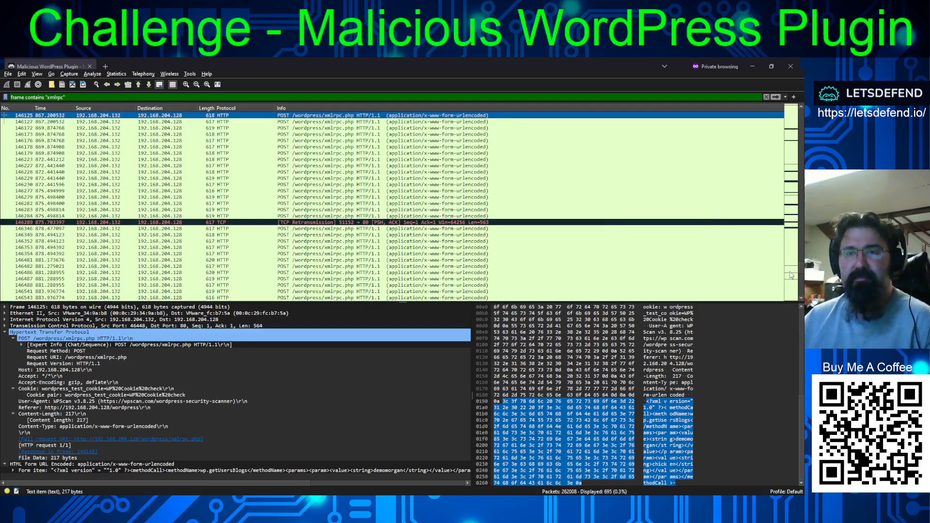
- Return to the start of the xmlrpc frames and step through the packets from frame 43 to the POST in frame 6548
drag(801, 270, 801, 109)
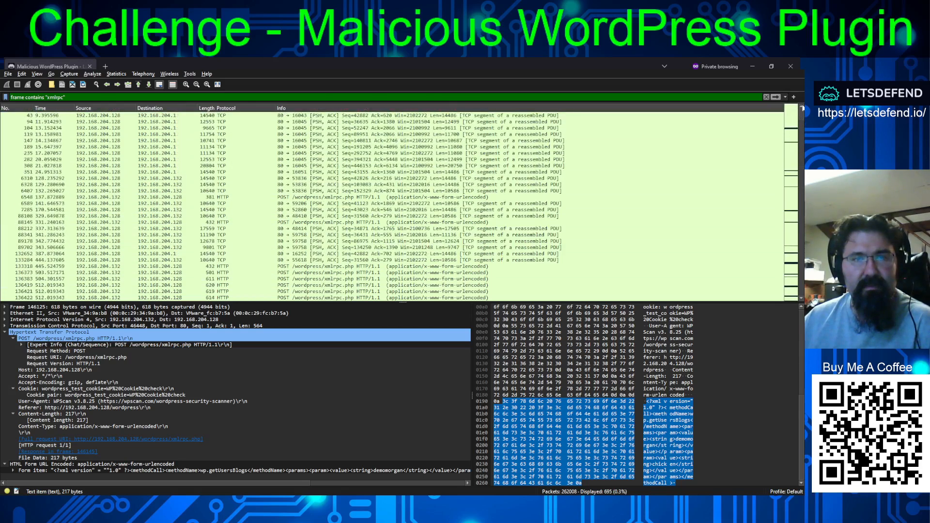
click(384, 116)
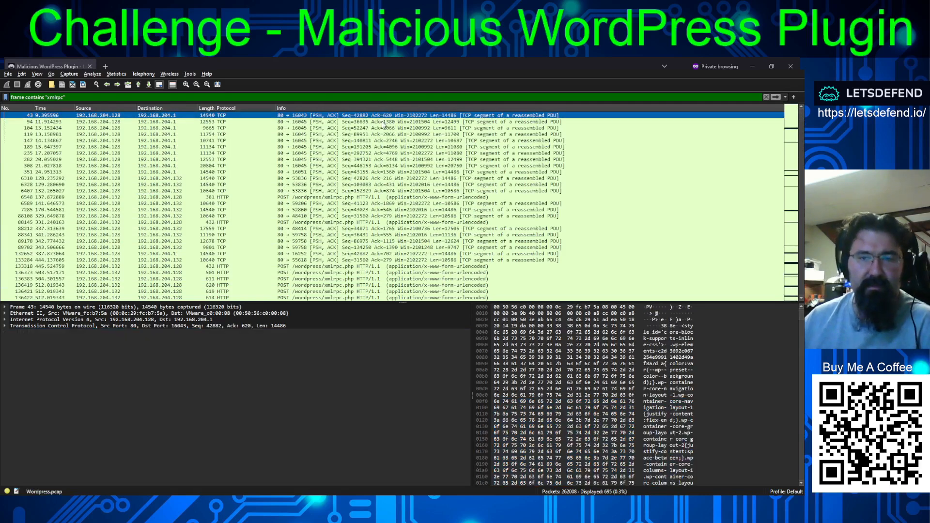
click(383, 123)
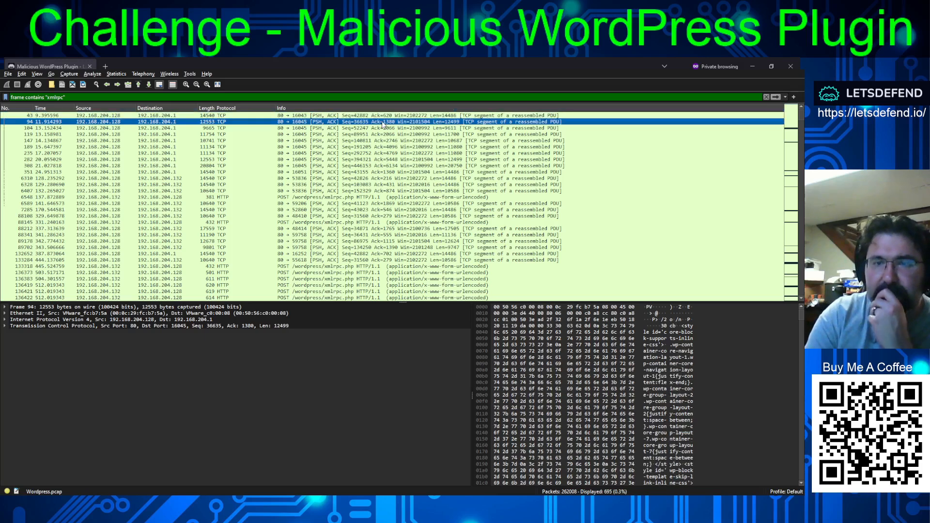
key(Down)
key(Down)
key(Down)
key(Down)
key(Down)
key(Down)
key(Down)
key(Down)
key(Down)
key(Down)
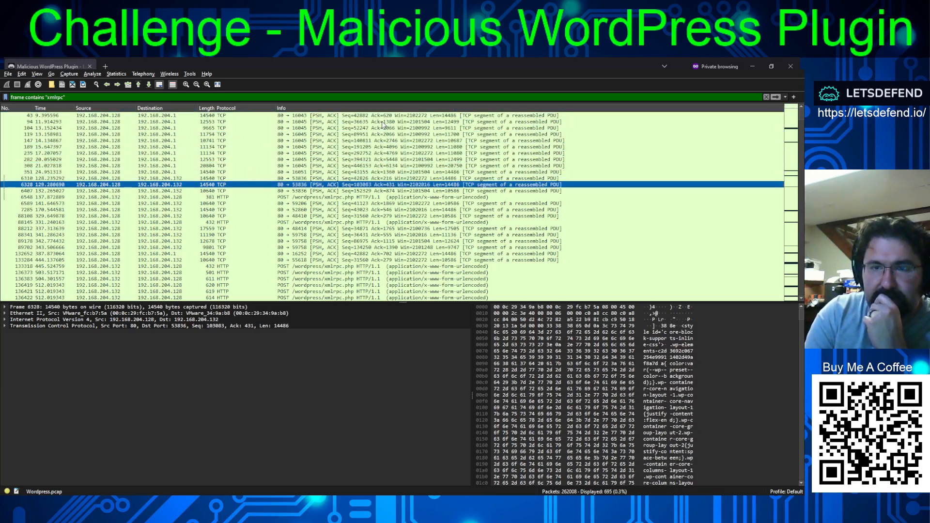
key(Down)
key(Down)
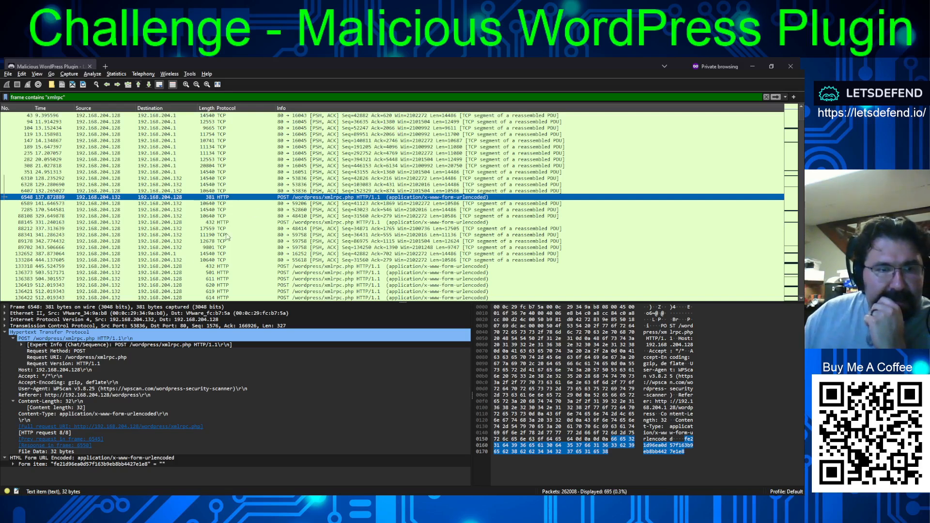
- Expand the form item of the POST in frame 6548 and compare its key with those in frames 88145 and 133318
click(14, 465)
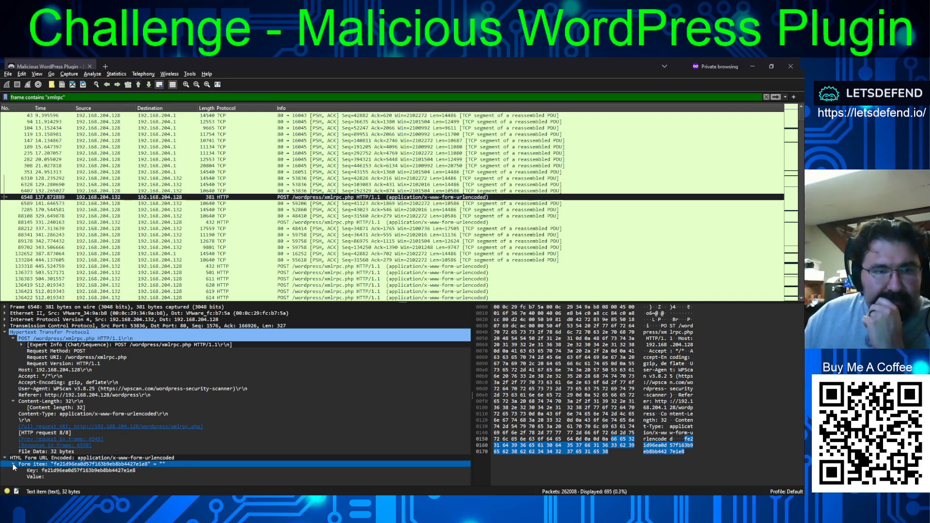
click(70, 471)
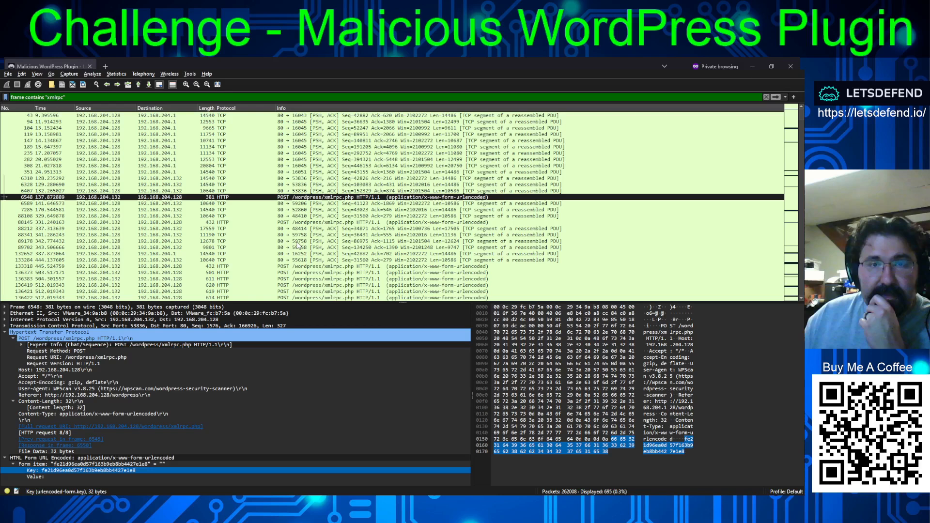
click(397, 203)
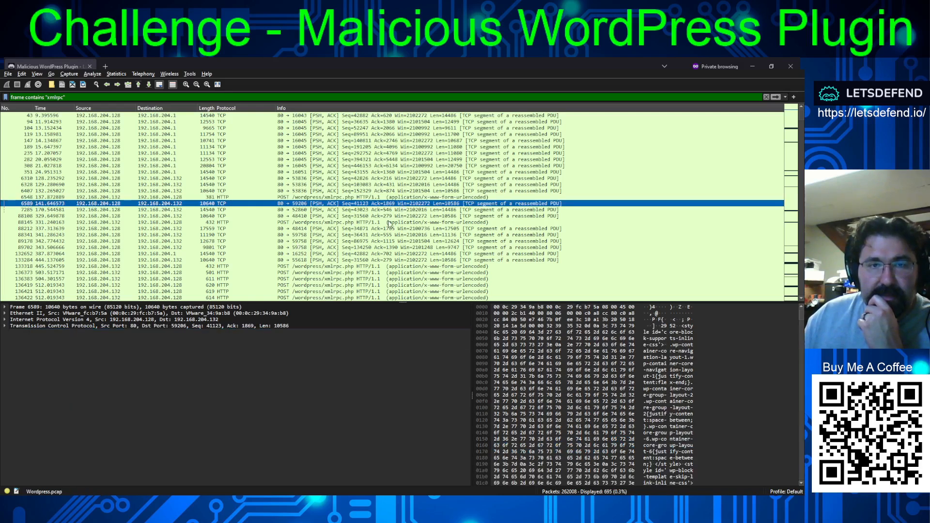
click(392, 222)
scroll(333, 361, down, 1)
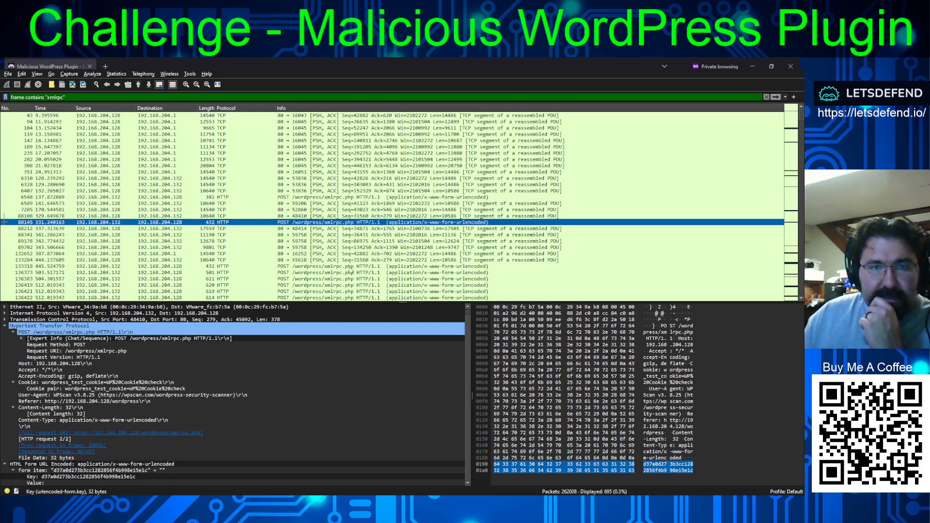
click(348, 266)
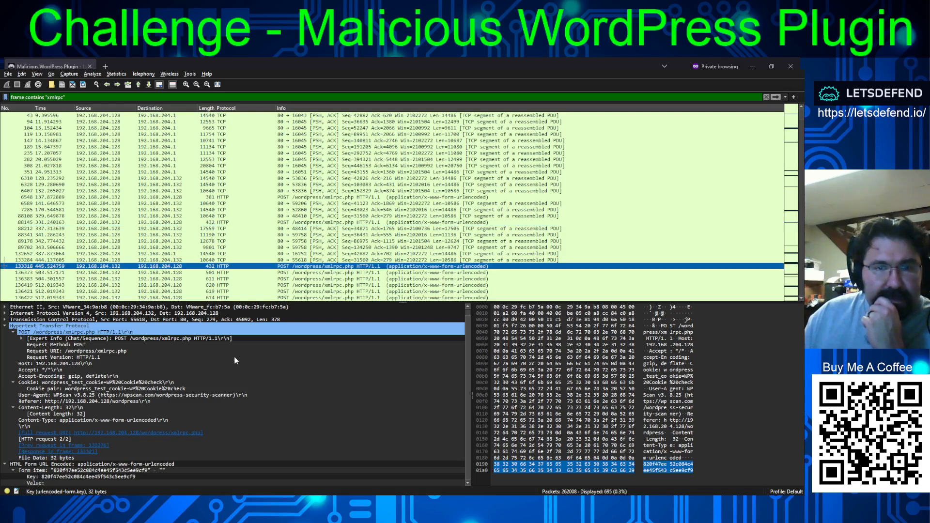
scroll(262, 397, down, 1)
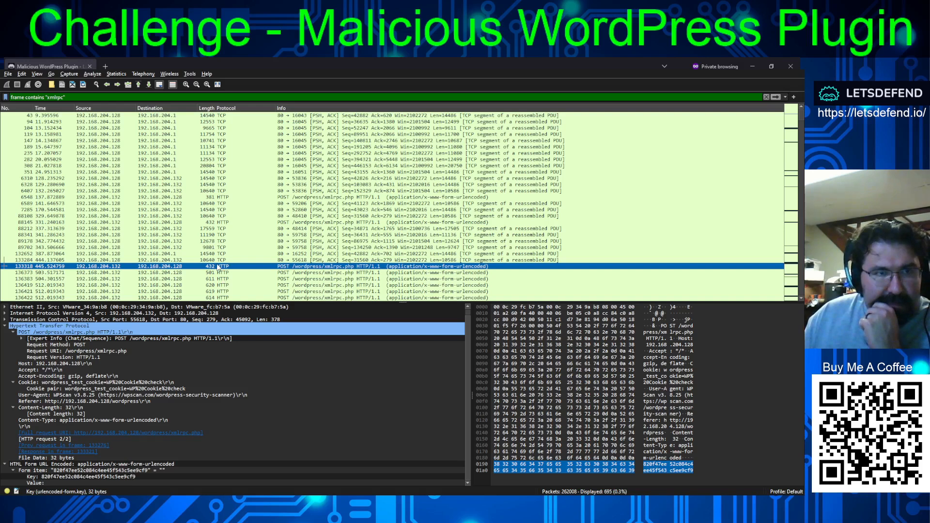
- Look through the xmlrpc.php POST requests following frame 133318 and inspect the TCP segment in frame 137063
scroll(218, 266, down, 6)
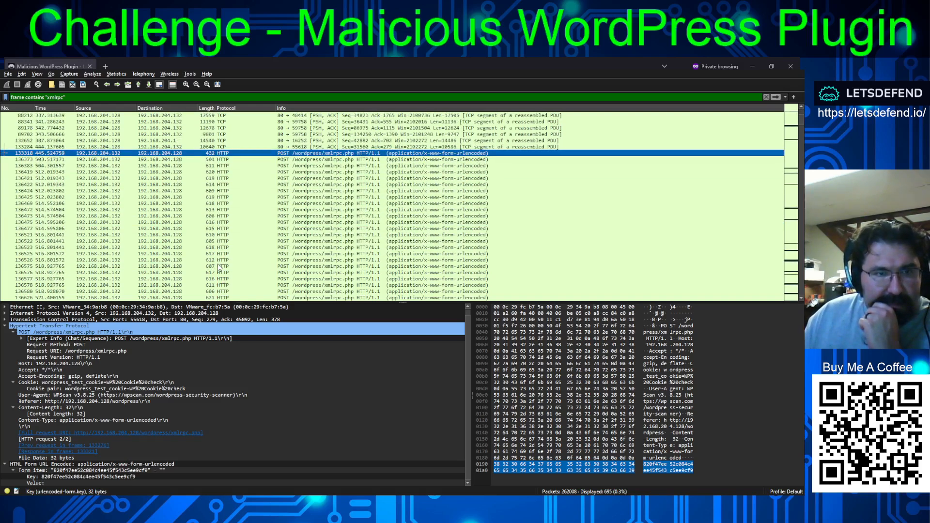
scroll(218, 266, up, 4)
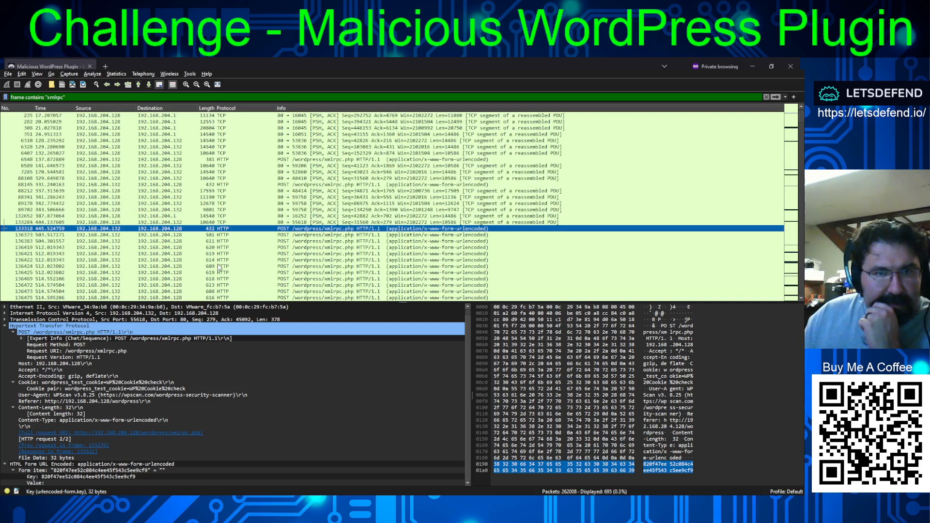
scroll(304, 237, down, 12)
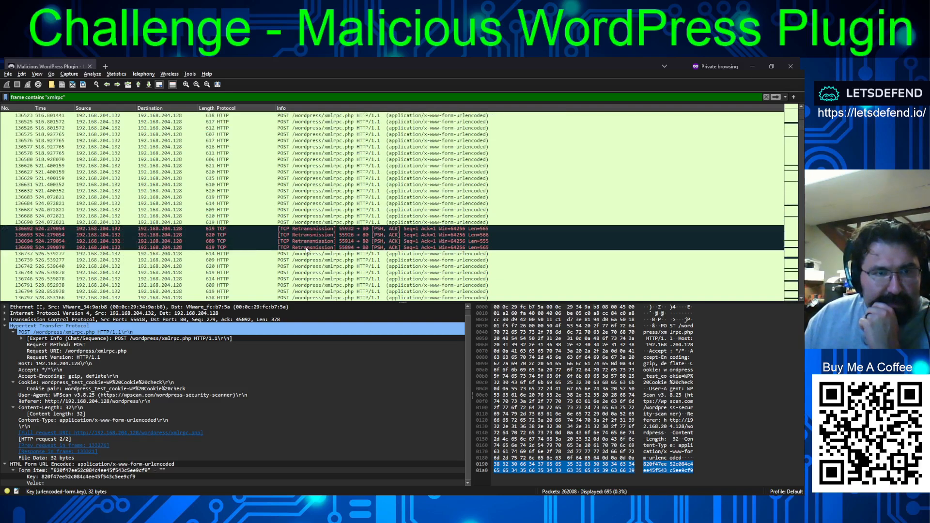
scroll(307, 251, down, 9)
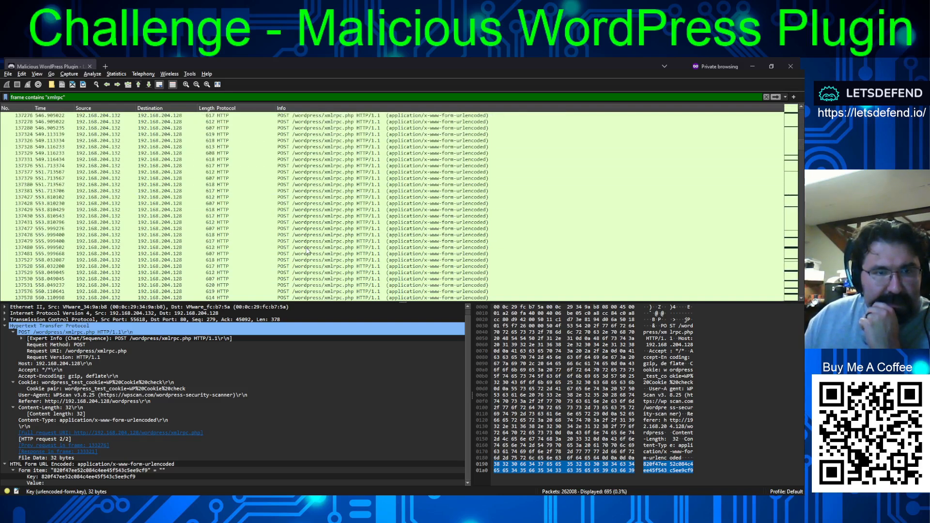
scroll(307, 251, up, 8)
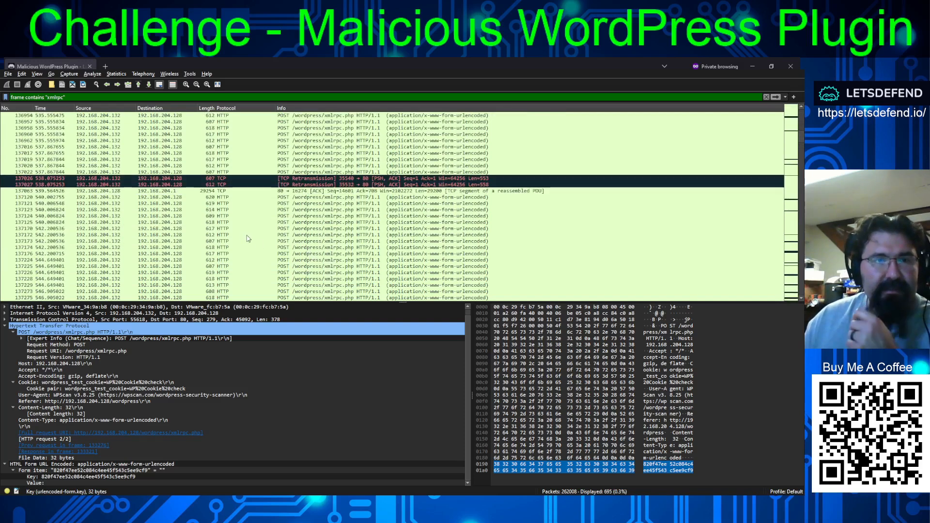
click(296, 191)
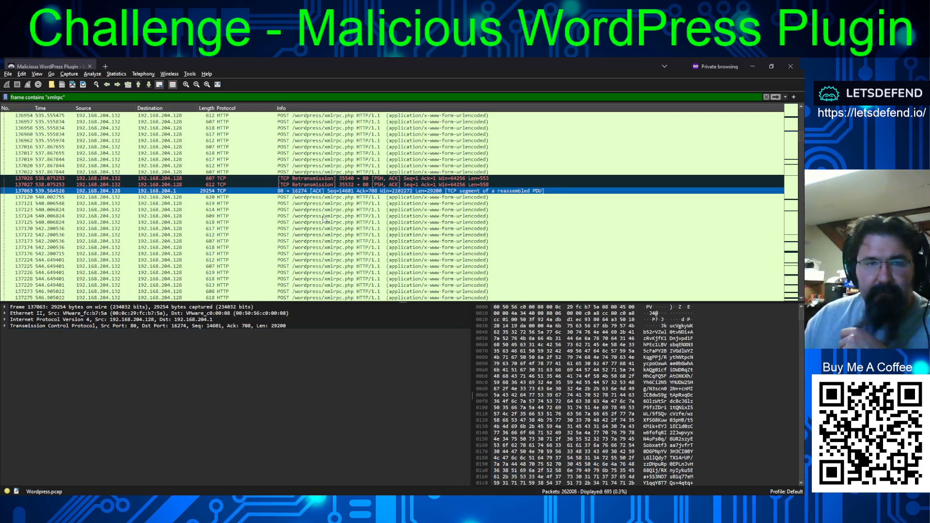
scroll(324, 220, up, 1)
scroll(310, 260, up, 4)
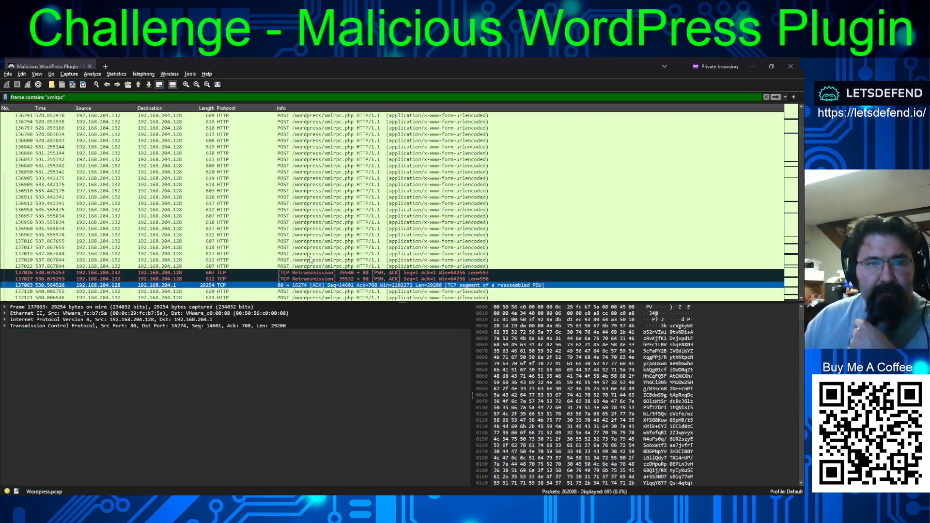
- Return to the 200 OK response in frame 147357 near the end of the xmlrpc frames and expand its Expert Info
scroll(311, 242, down, 20)
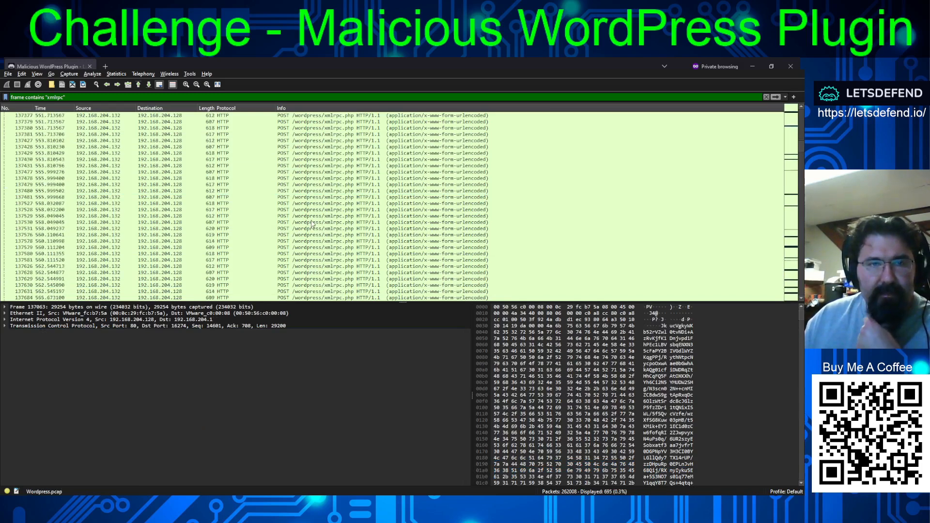
scroll(313, 224, down, 15)
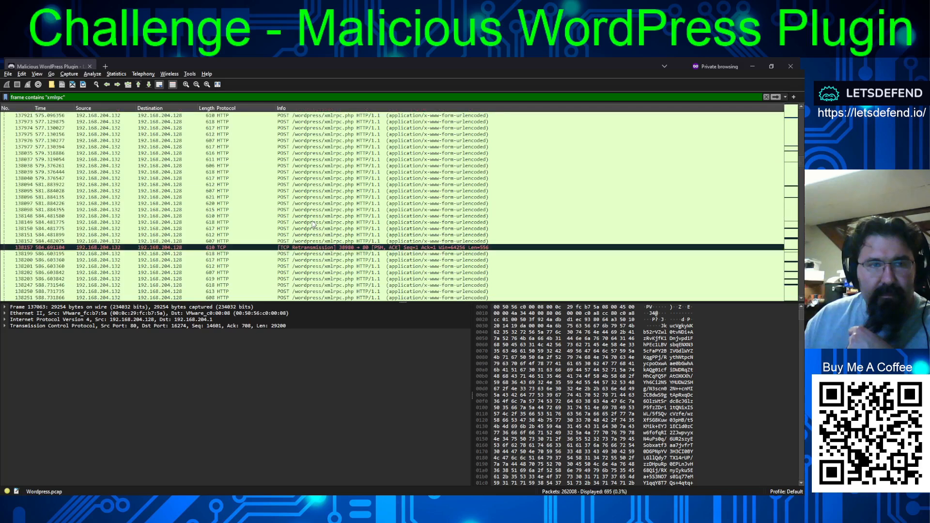
scroll(312, 222, down, 15)
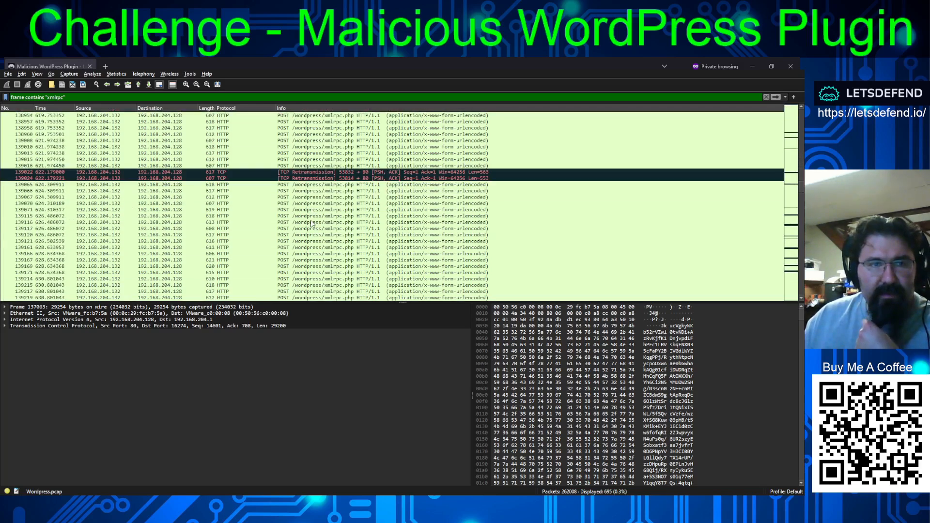
scroll(311, 224, down, 15)
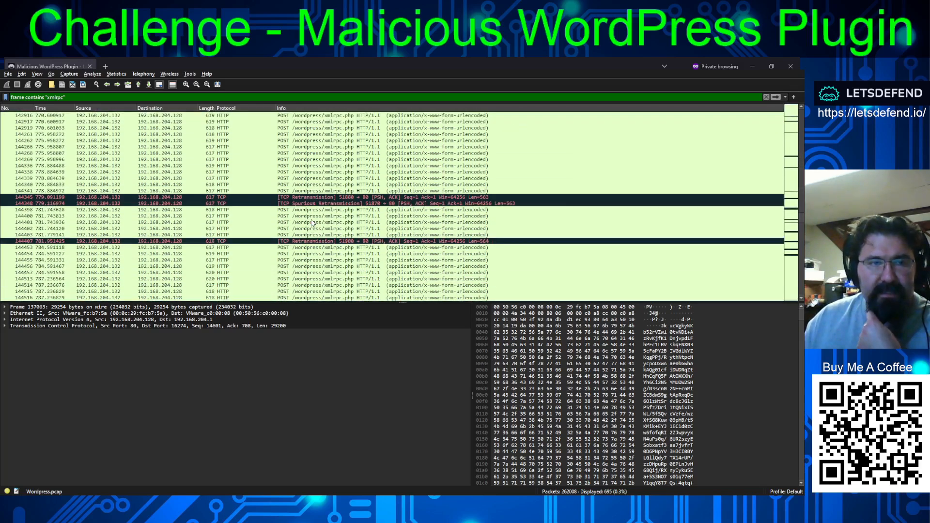
scroll(310, 228, down, 15)
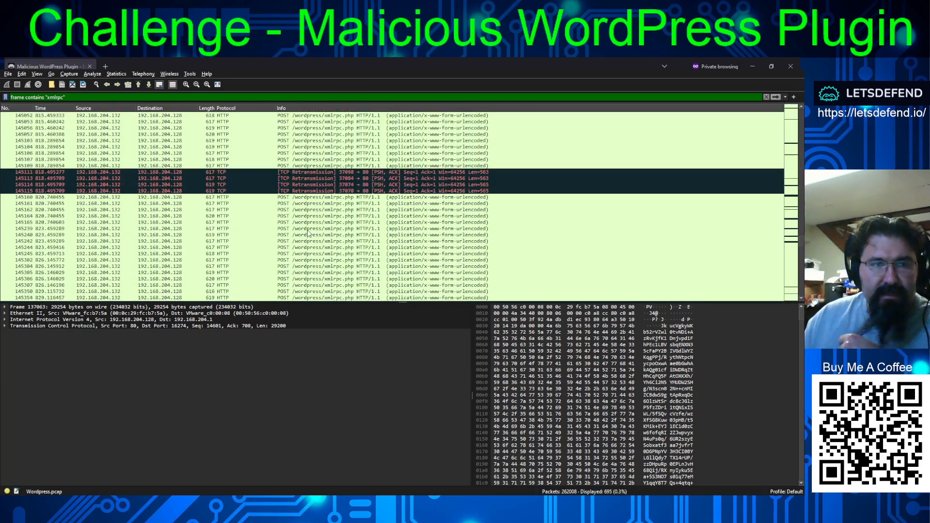
scroll(305, 225, down, 6)
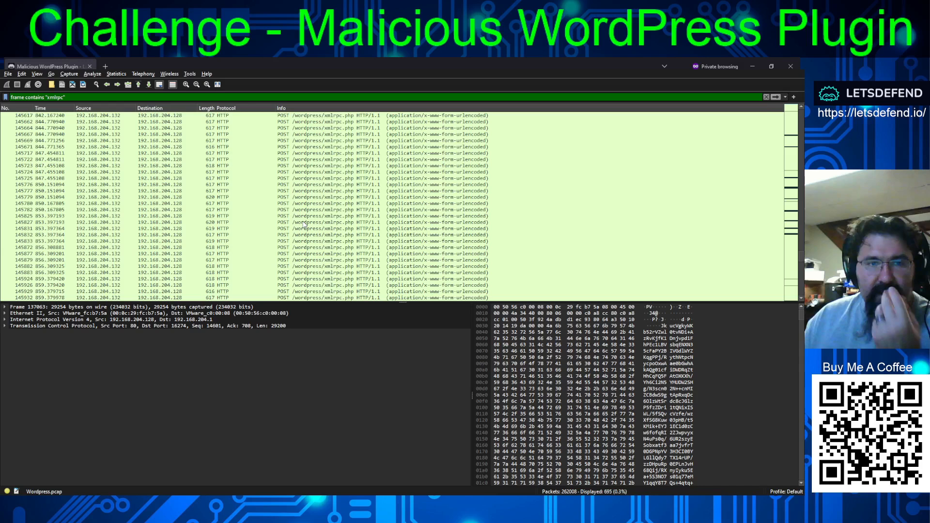
scroll(304, 224, down, 20)
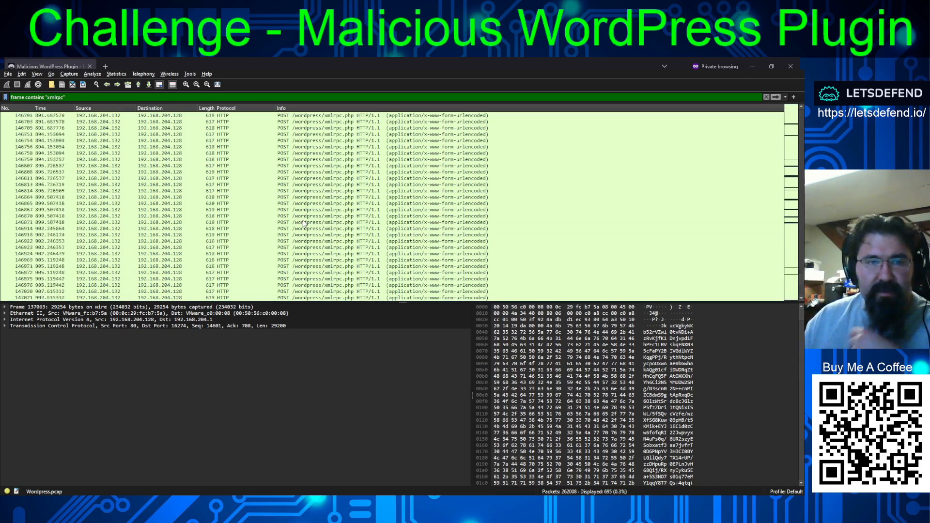
scroll(304, 224, down, 12)
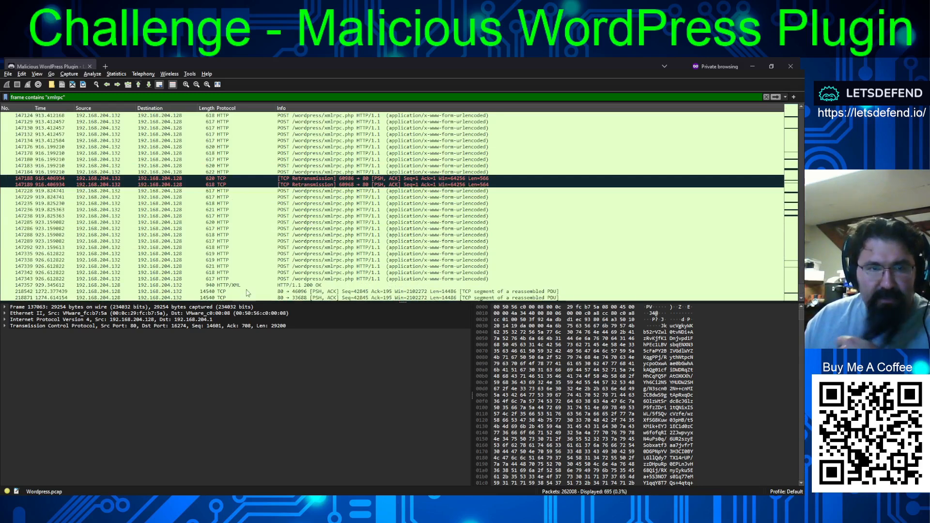
click(227, 280)
click(284, 285)
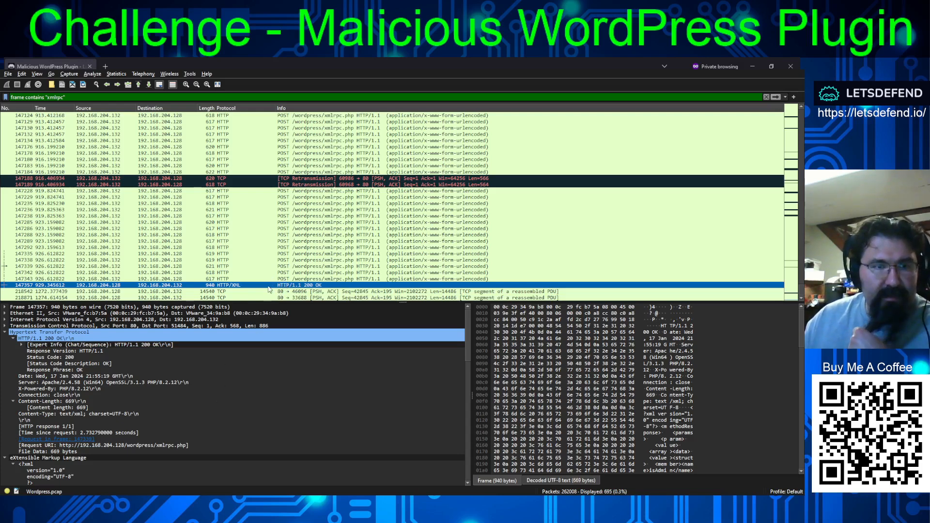
click(22, 344)
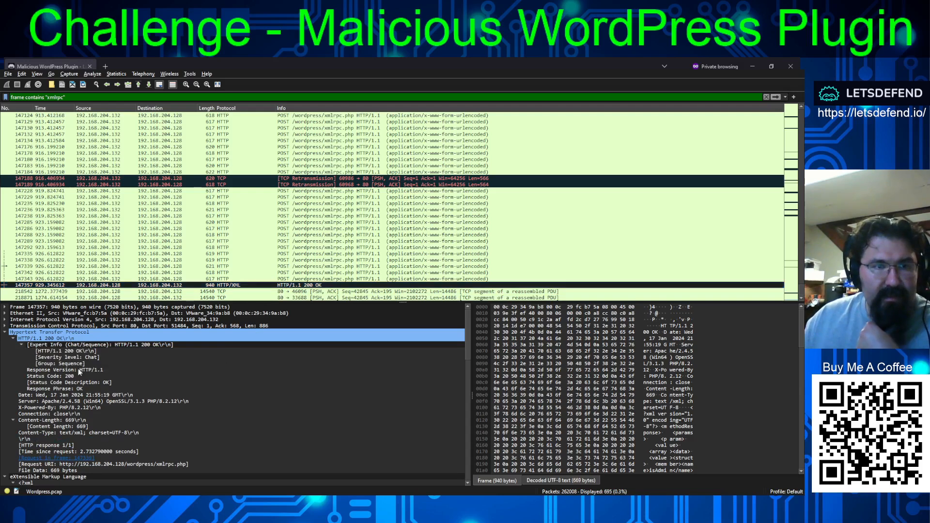
- Read the members of the response's XML methodResponse, from isAdmin and url to blogid, blogName and xmlrpc
scroll(242, 392, down, 10)
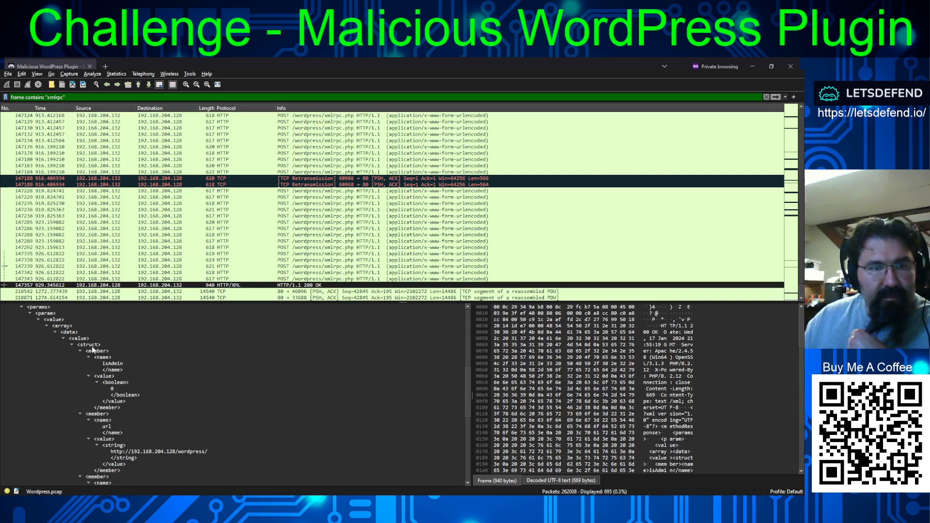
scroll(232, 374, down, 10)
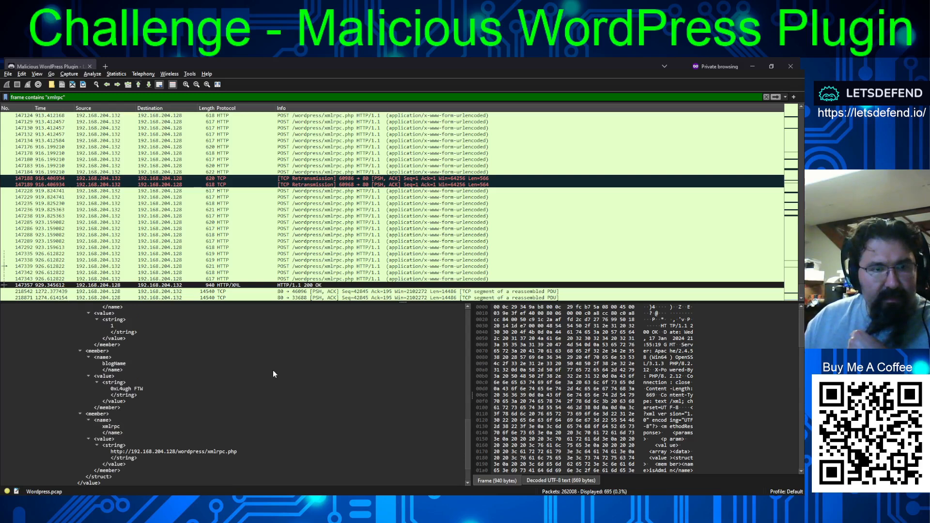
scroll(272, 373, down, 2)
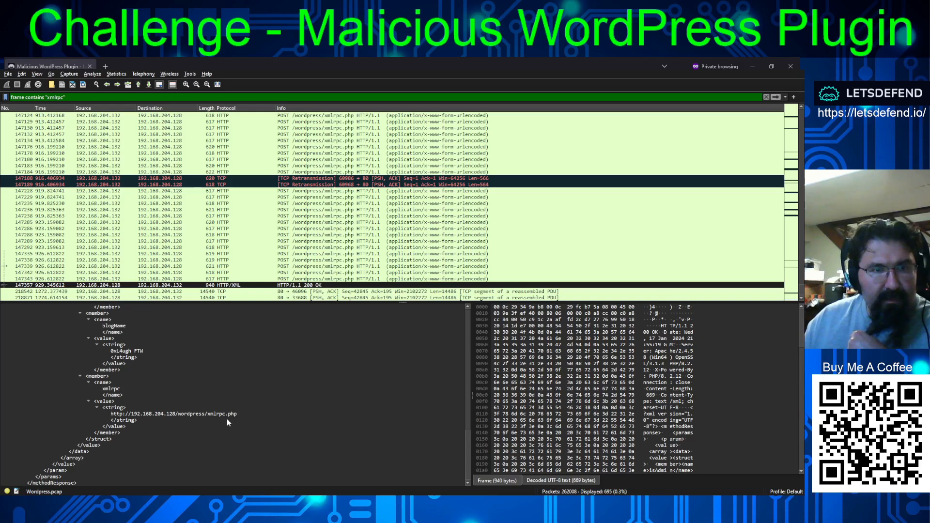
scroll(226, 418, up, 2)
scroll(149, 407, up, 1)
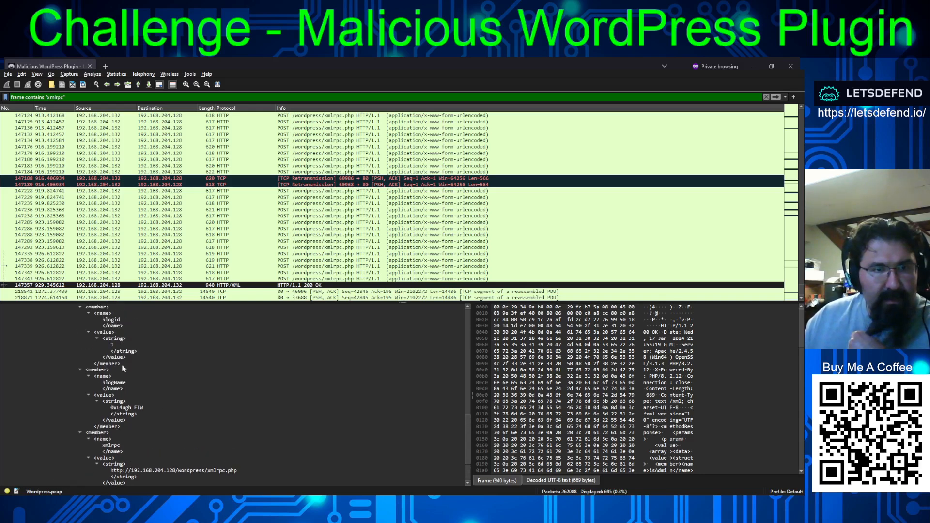
scroll(150, 410, up, 6)
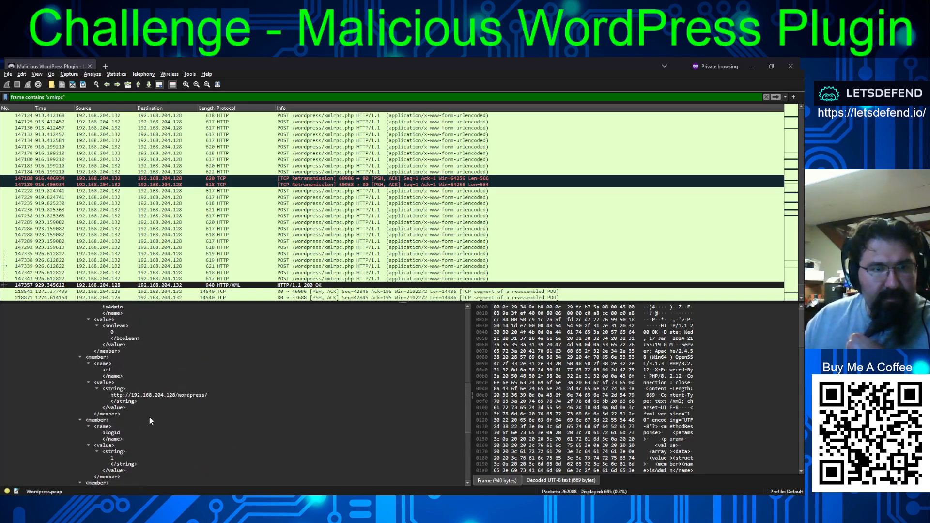
scroll(149, 418, up, 4)
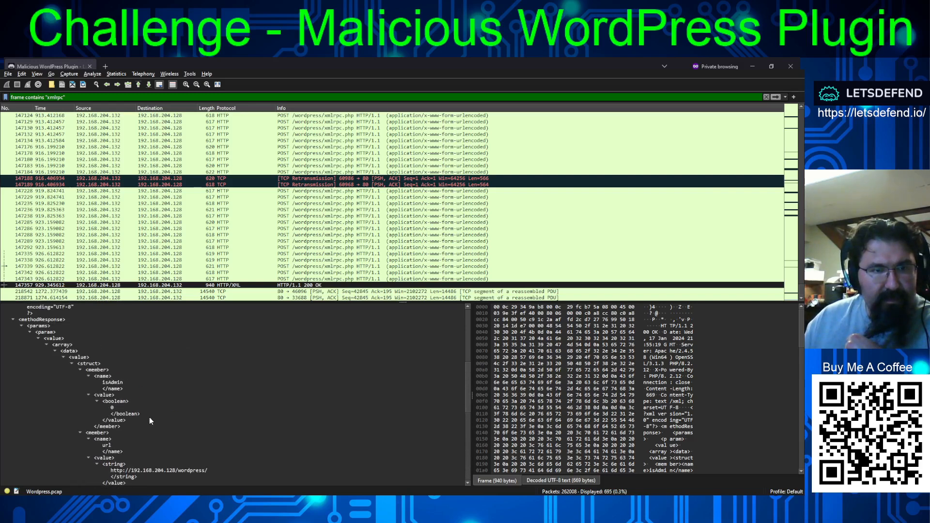
scroll(123, 386, up, 2)
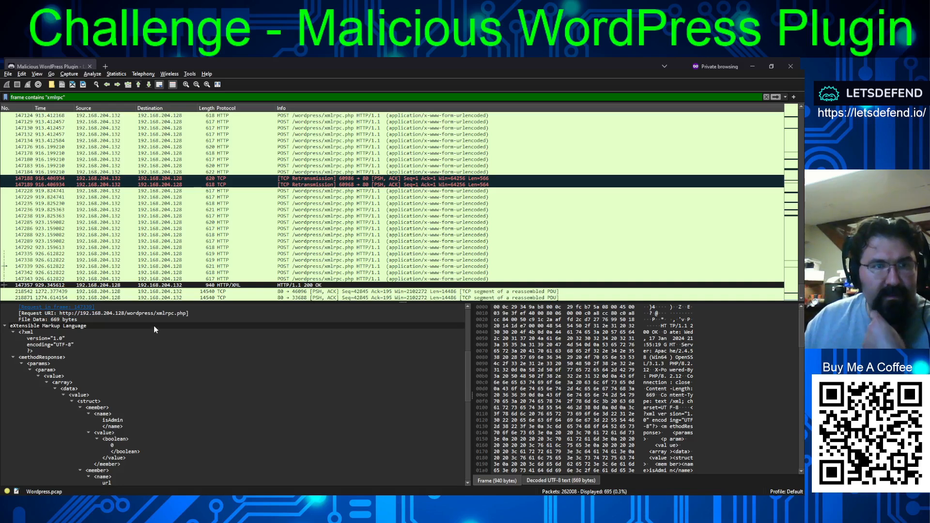
- Follow the TCP stream of the 200 OK response in frame 147357
click(100, 286)
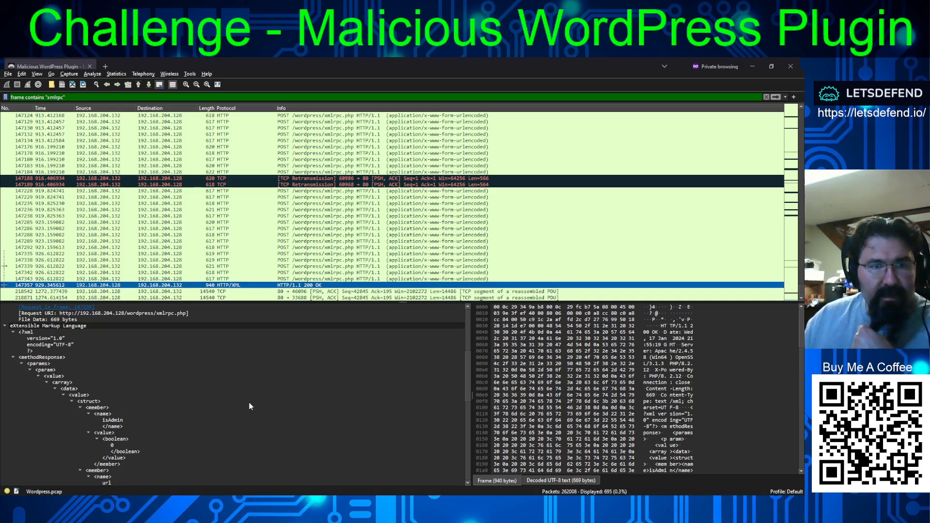
key(ctrl+alt+shift+t)
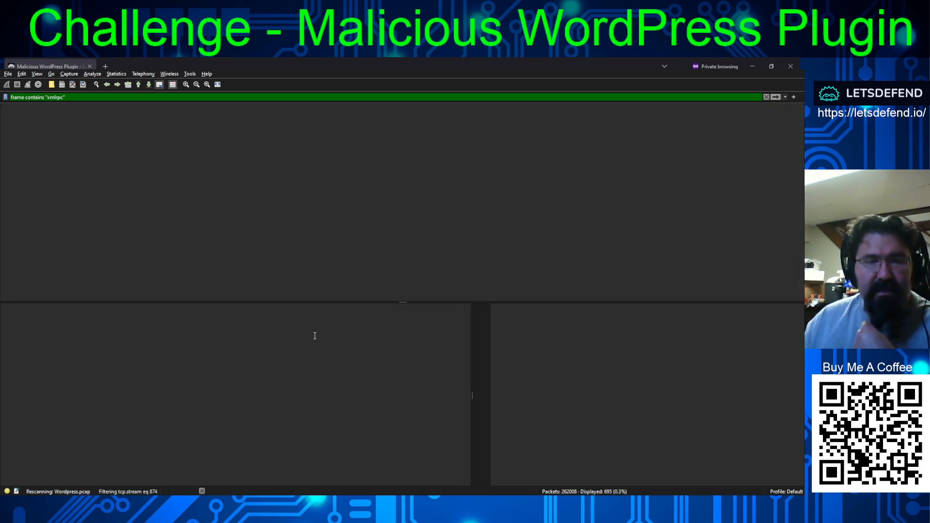
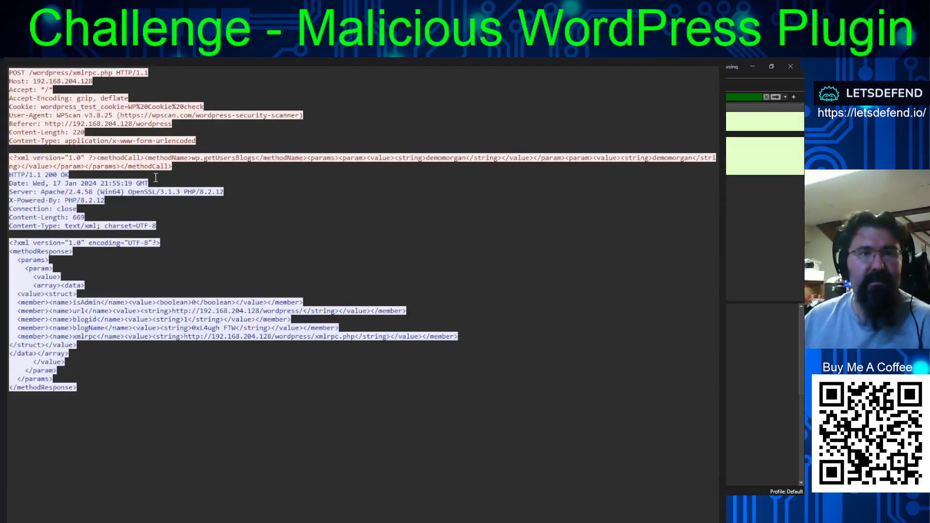
- Read the followed TCP stream, covering the xmlrpc.php POST, its wp.getUsersBlogs call and the 200 OK response down to the blogid member
drag(9, 73, 181, 76)
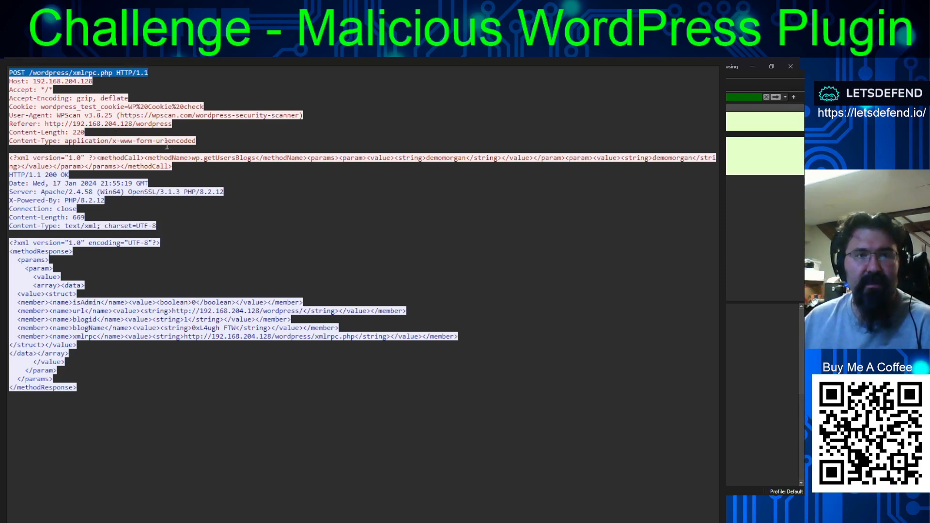
drag(69, 157, 695, 166)
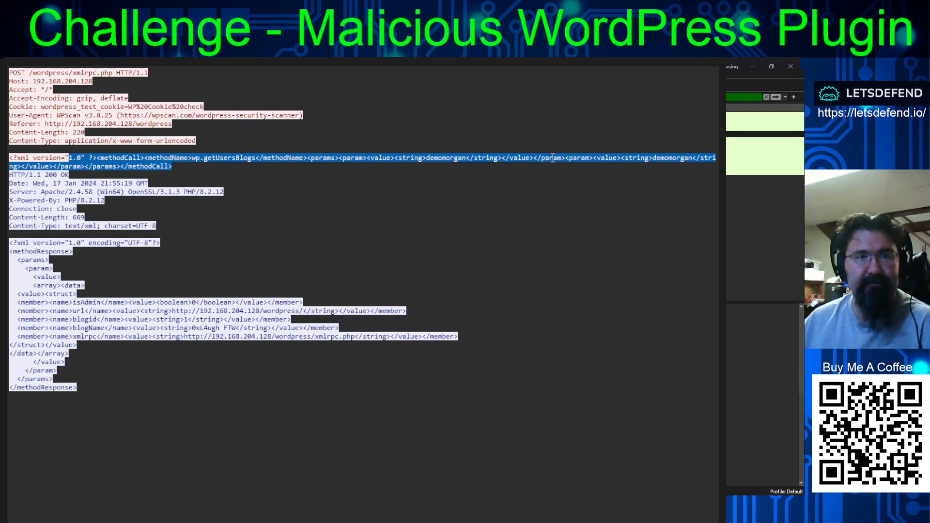
drag(63, 225, 376, 359)
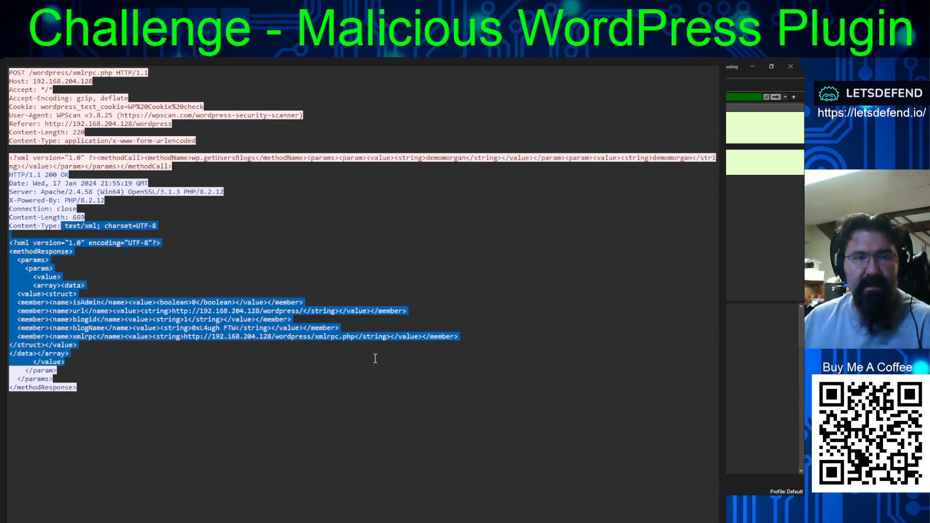
click(208, 296)
drag(77, 174, 355, 398)
click(355, 397)
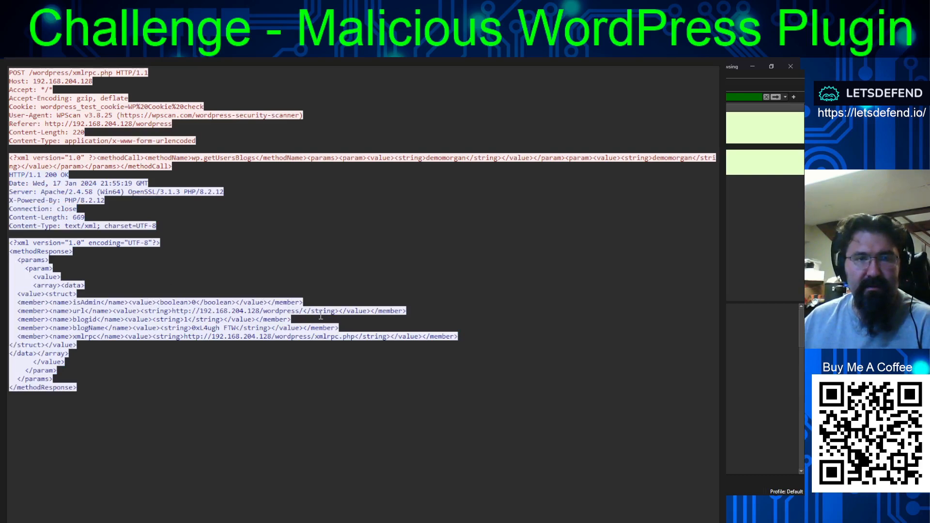
drag(287, 319, 8, 321)
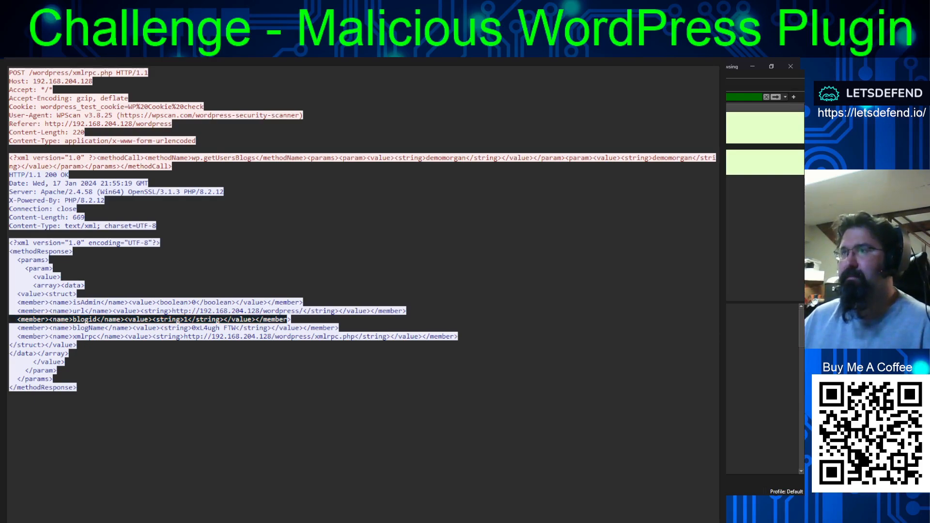
- Switch to the LetsDefend challenge in the browser and submit the compromised account's username and password in username:password format
key(alt+Tab)
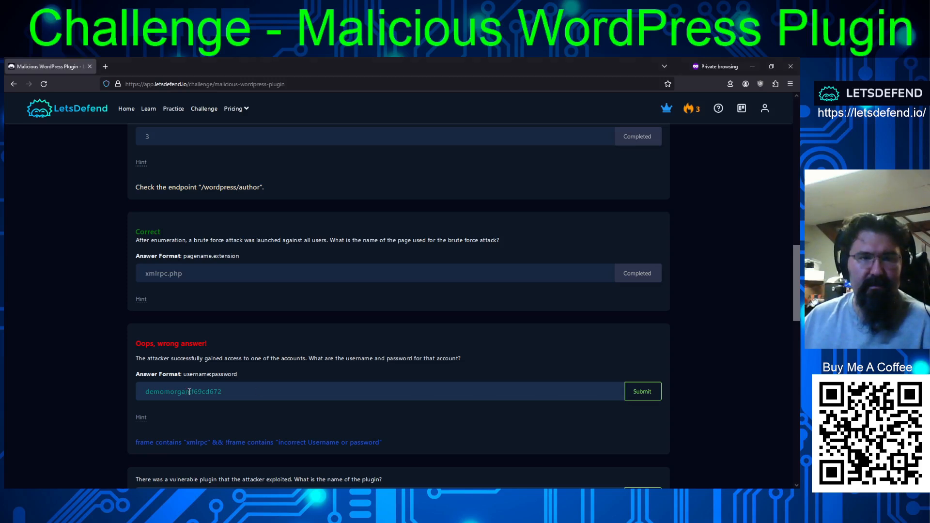
drag(189, 391, 127, 387)
key(ctrl+c)
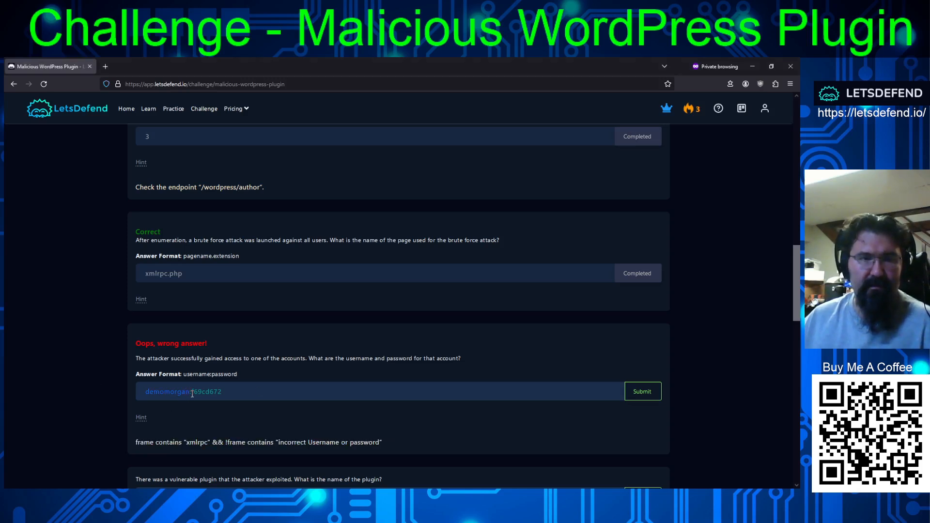
drag(194, 393, 236, 396)
key(ctrl+v)
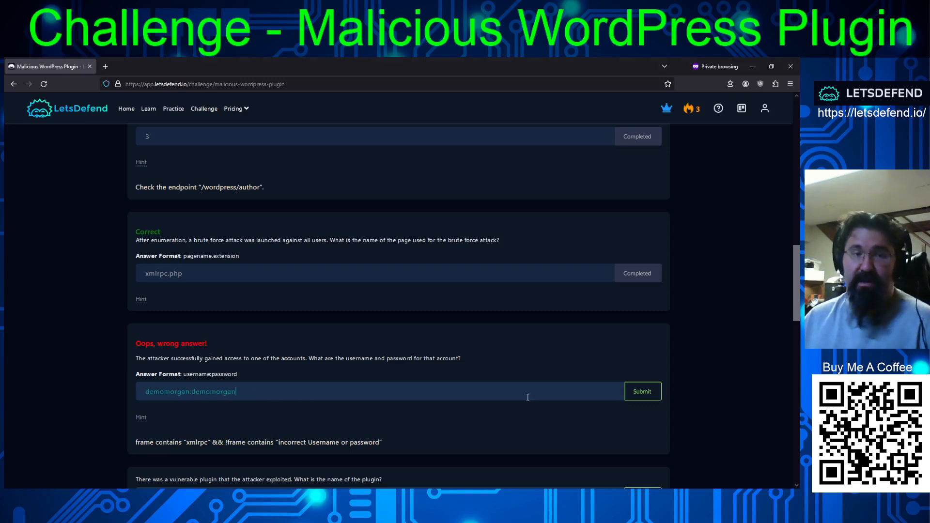
click(642, 391)
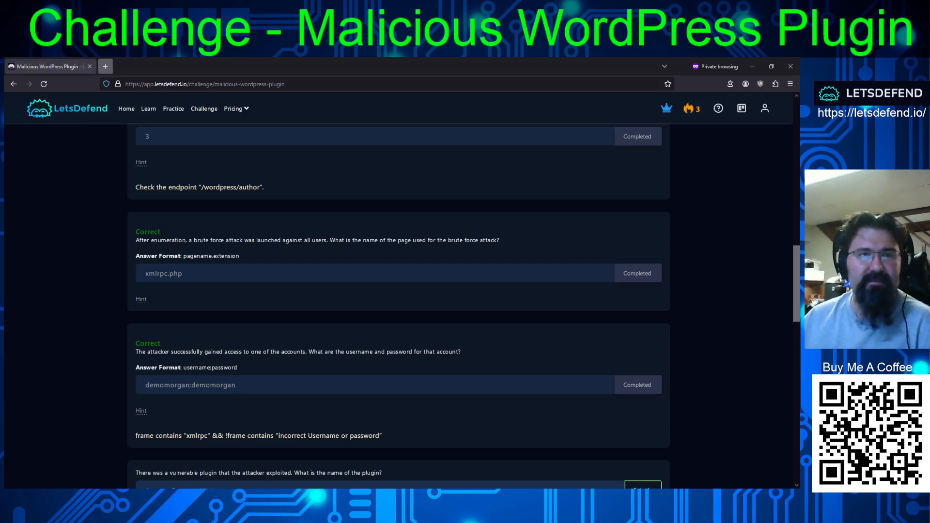
- Open CyberChef from gchq.github.io in a new browser tab
click(105, 66)
text(cyber)
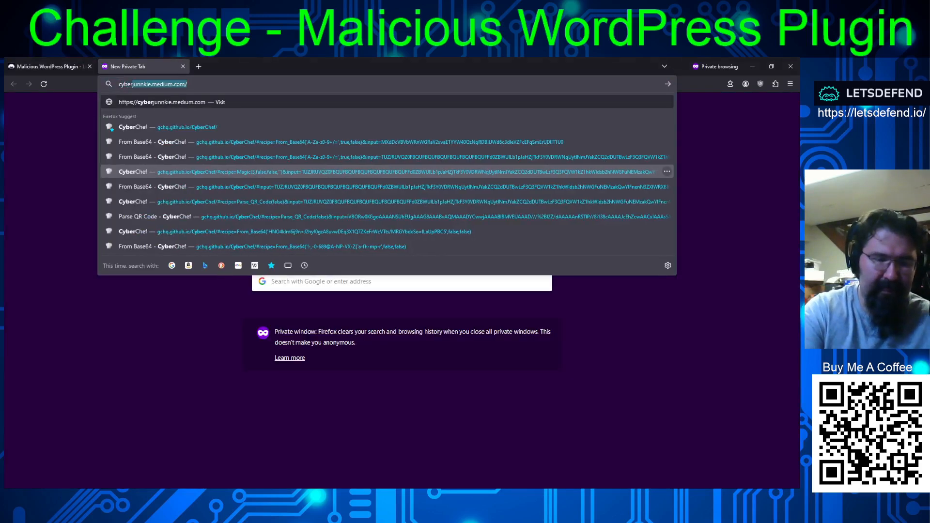
text(chef.com)
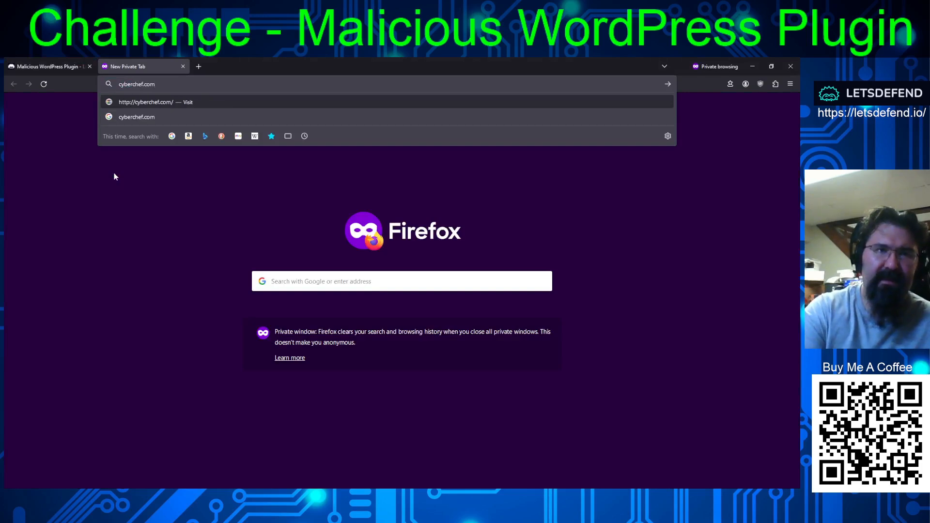
key(BackSpace)
key(BackSpace)
key(BackSpace)
key(BackSpace)
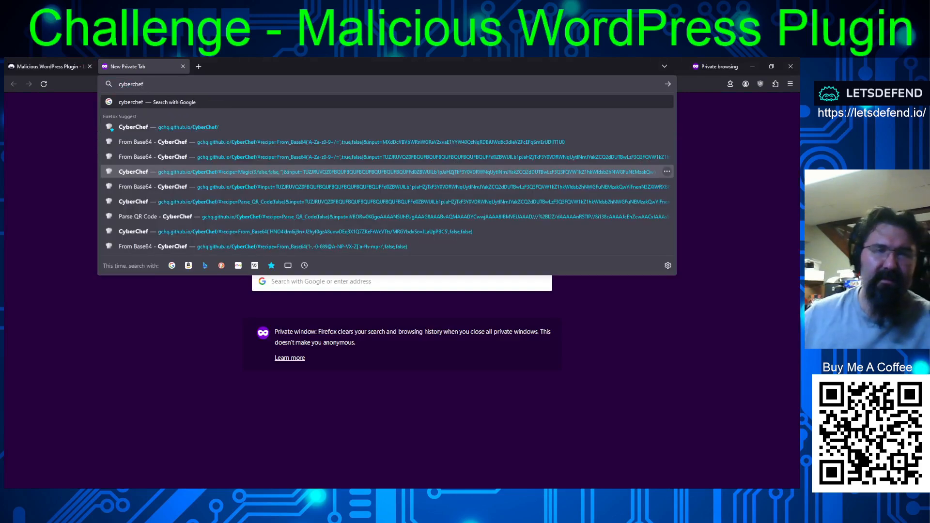
click(144, 127)
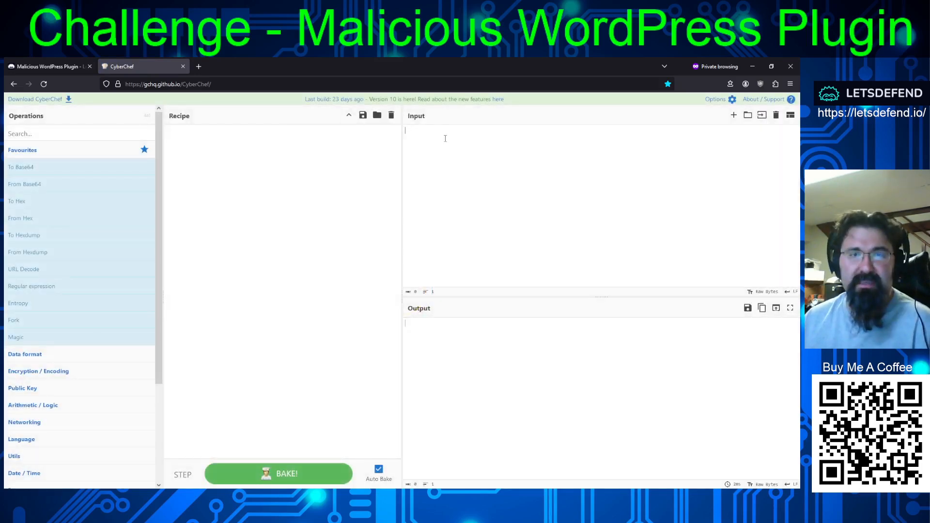
- Paste the earlier password candidate into CyberChef, analyse it with Magic at depth 3, remove Magic and return to the challenge page
text(f69cd672)
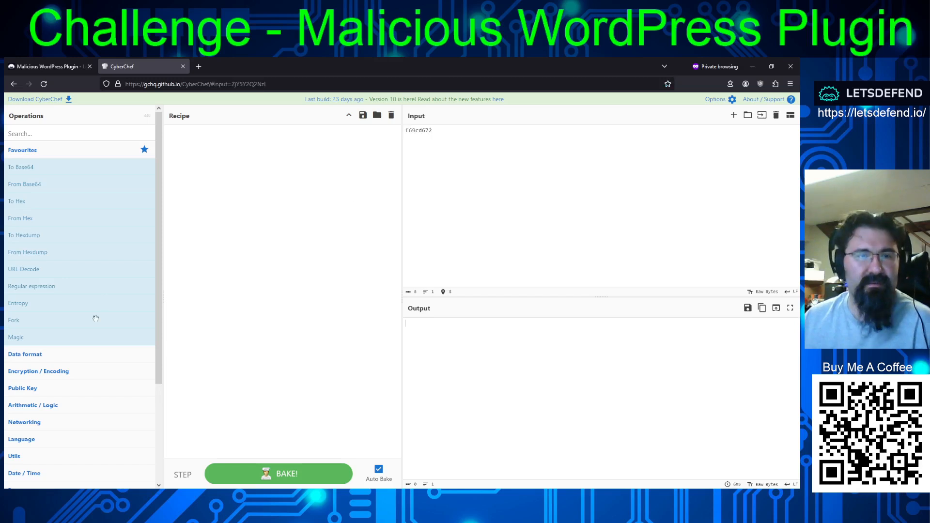
drag(16, 337, 267, 241)
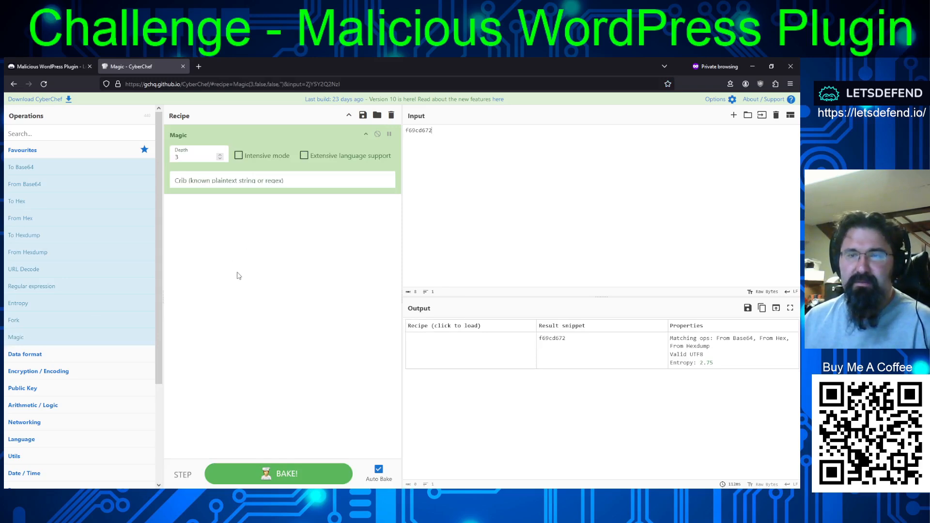
drag(263, 128, 98, 177)
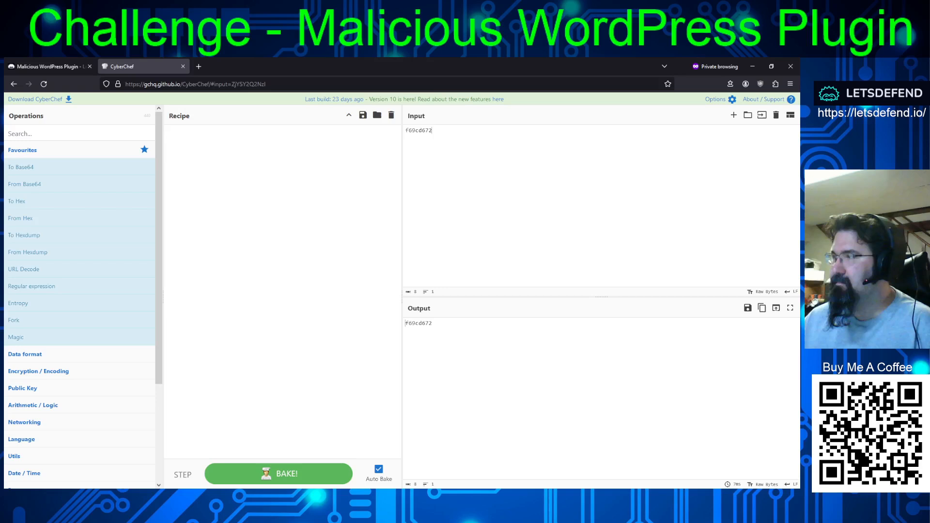
click(50, 67)
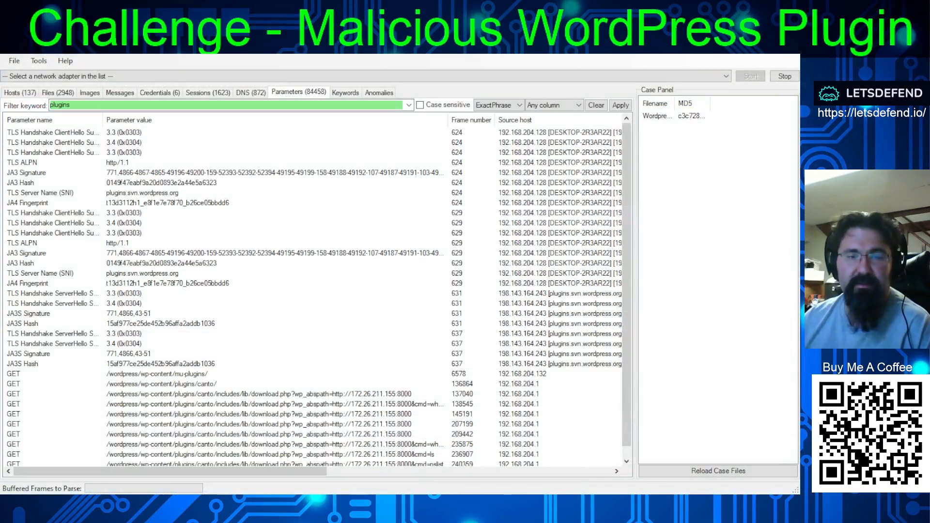
- In NetworkMiner's parameters filtered by "plugins", widen the parameter values and examine the GET requests to the canto plugin's download.php
key(alt+Tab)
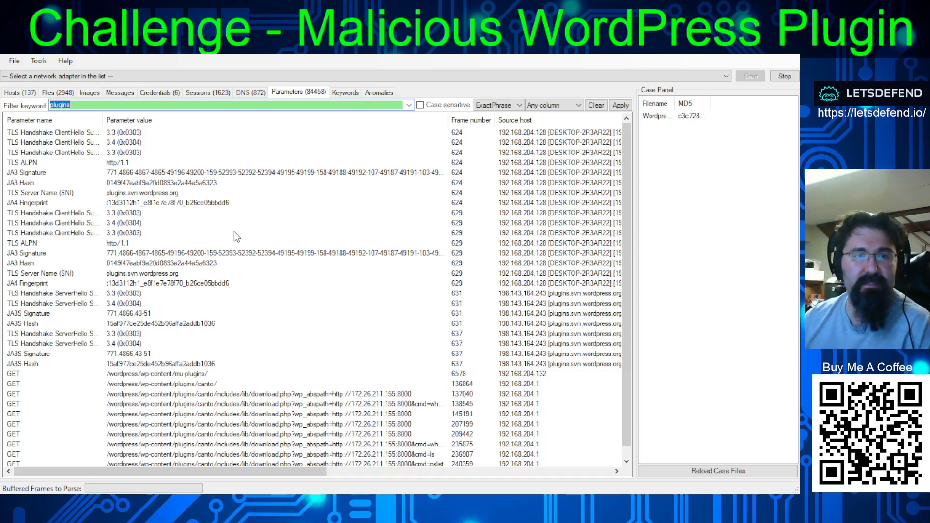
click(206, 385)
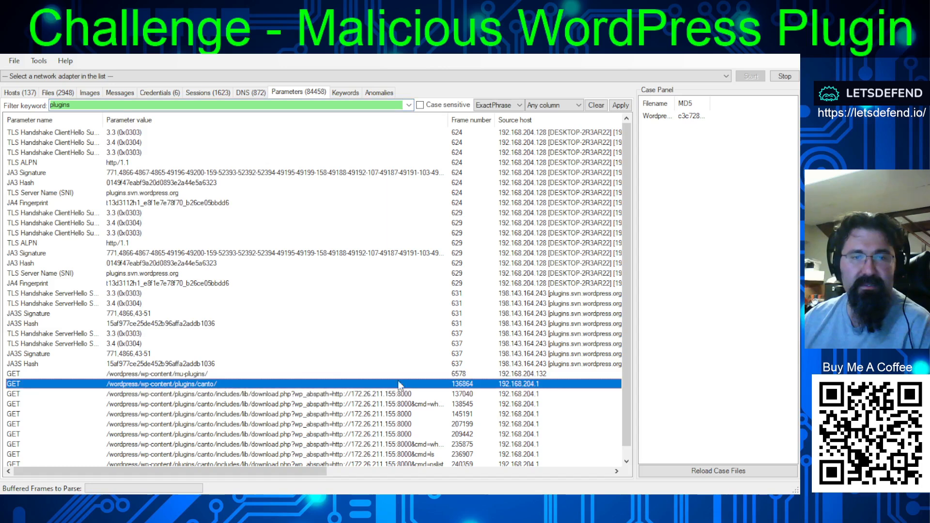
scroll(398, 385, down, 1)
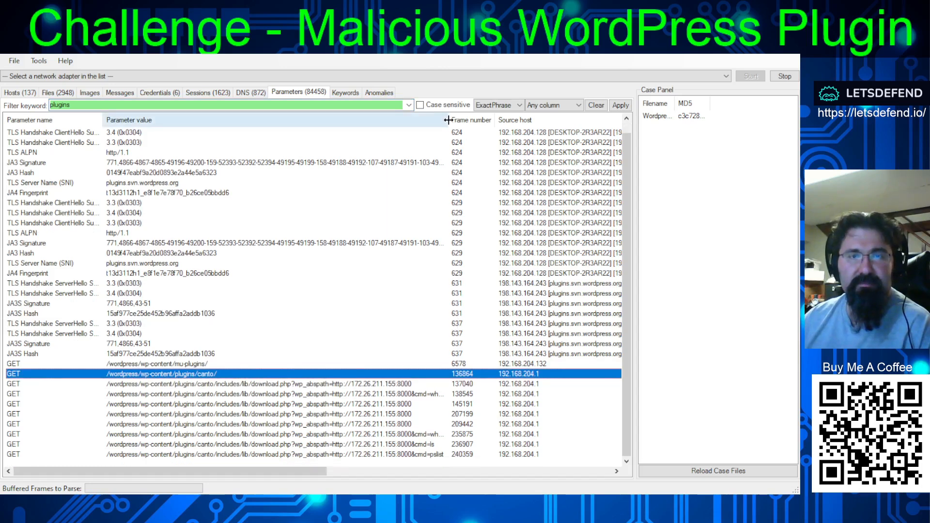
drag(448, 120, 472, 131)
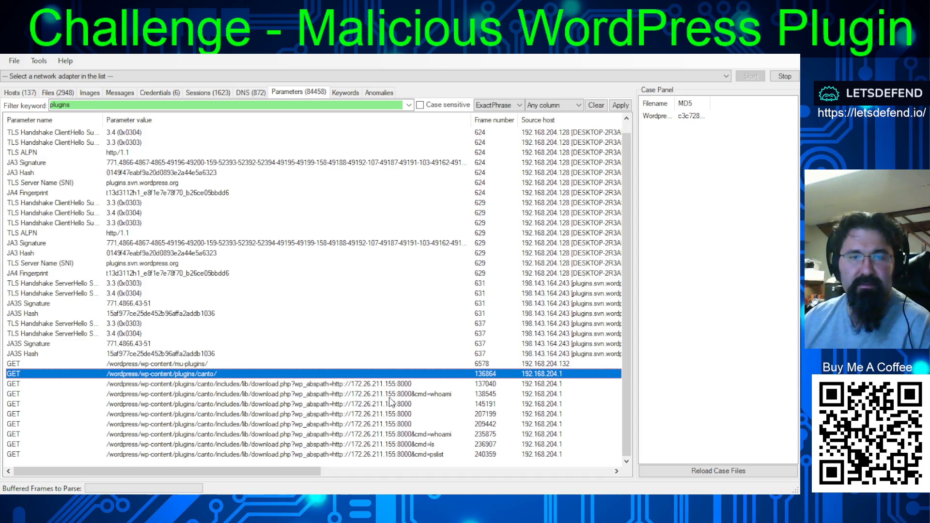
click(422, 395)
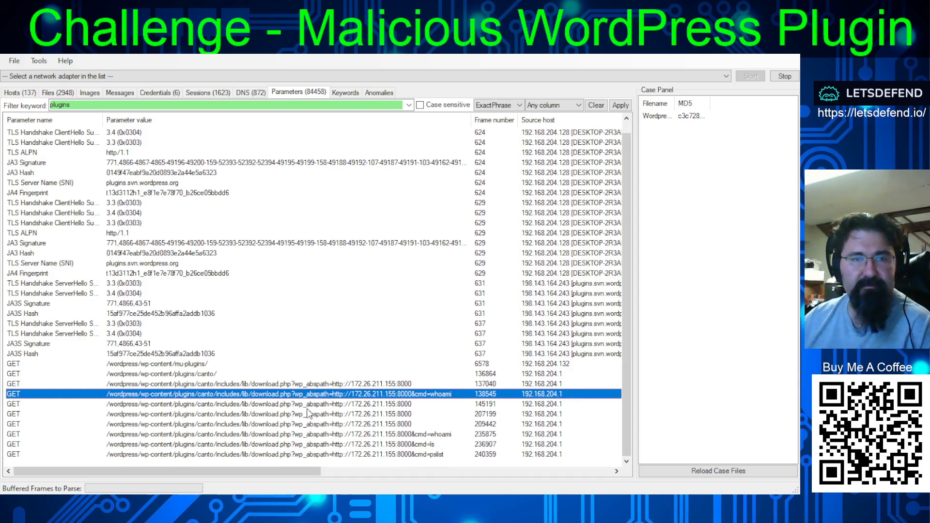
click(298, 384)
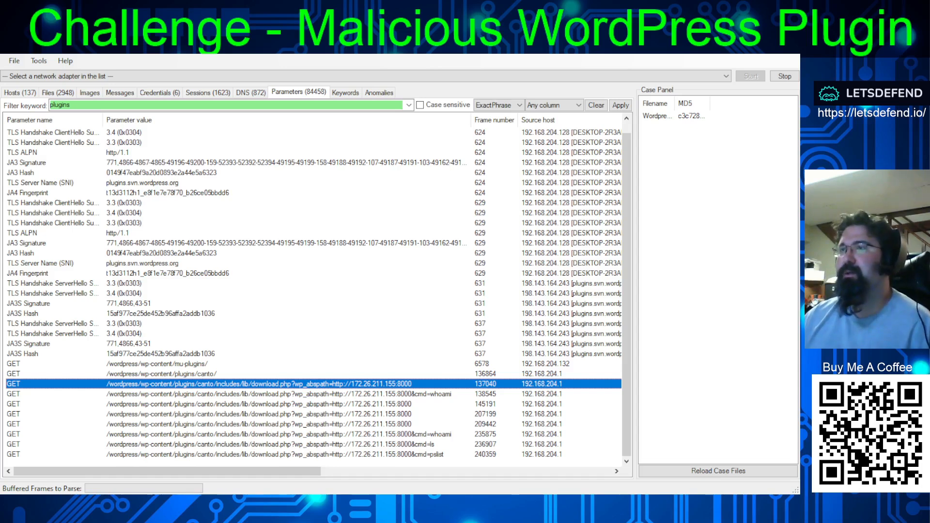
- Return to the LetsDefend challenge in the browser and submit "canto" as the name of the exploited plugin
key(alt+Tab)
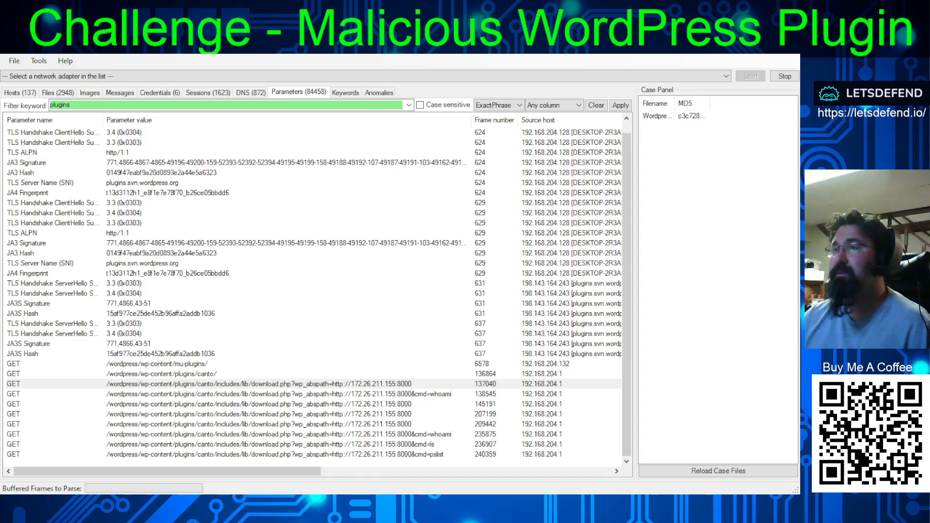
key(alt+Tab)
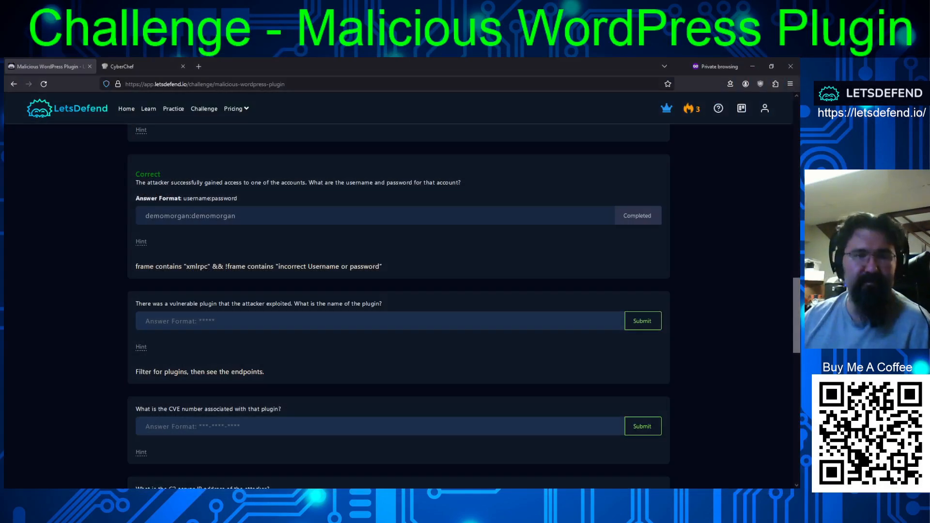
click(338, 321)
text(canto)
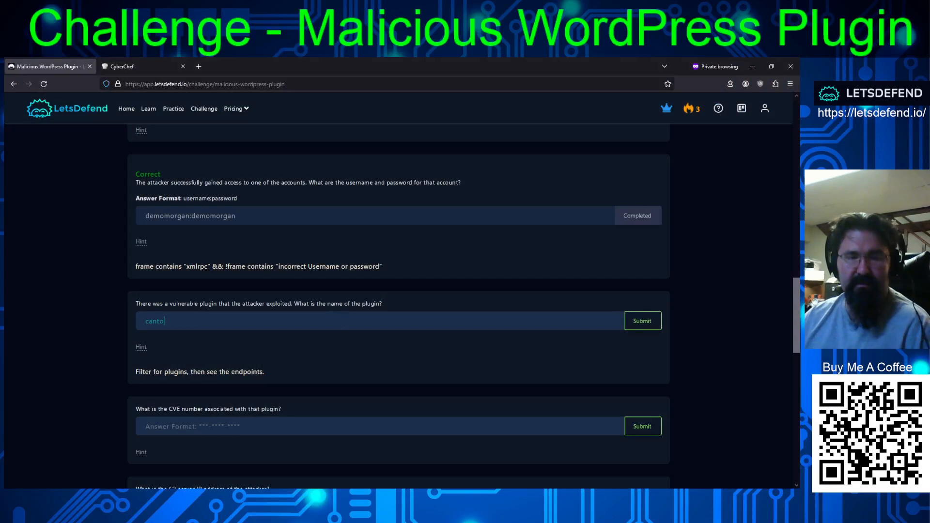
key(Return)
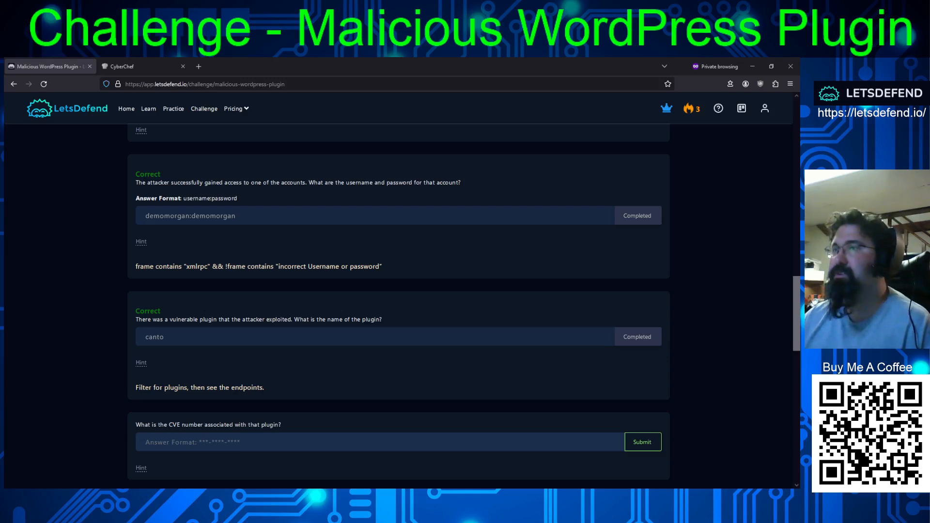
- Switch to Wireshark and find the next packets whose details contain "plugins", starting from the canto download.php request in frame 207199
key(alt+Tab)
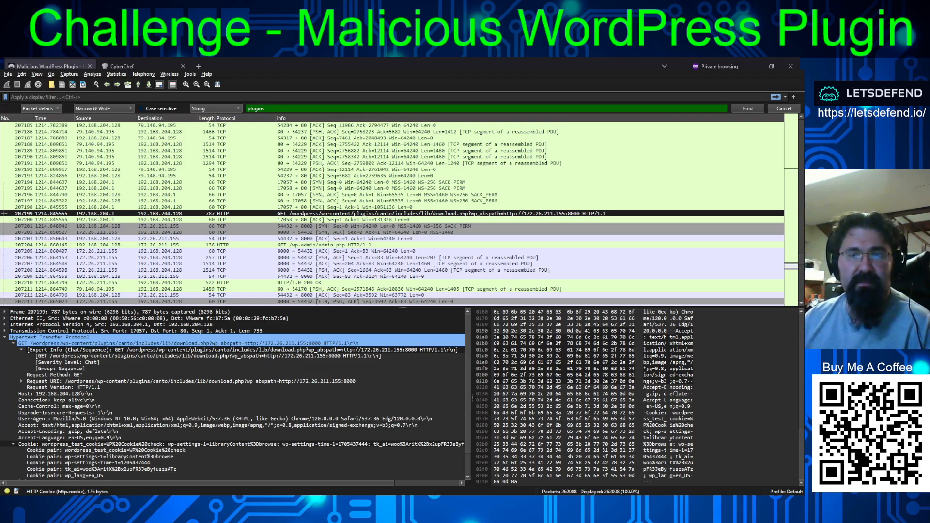
click(748, 108)
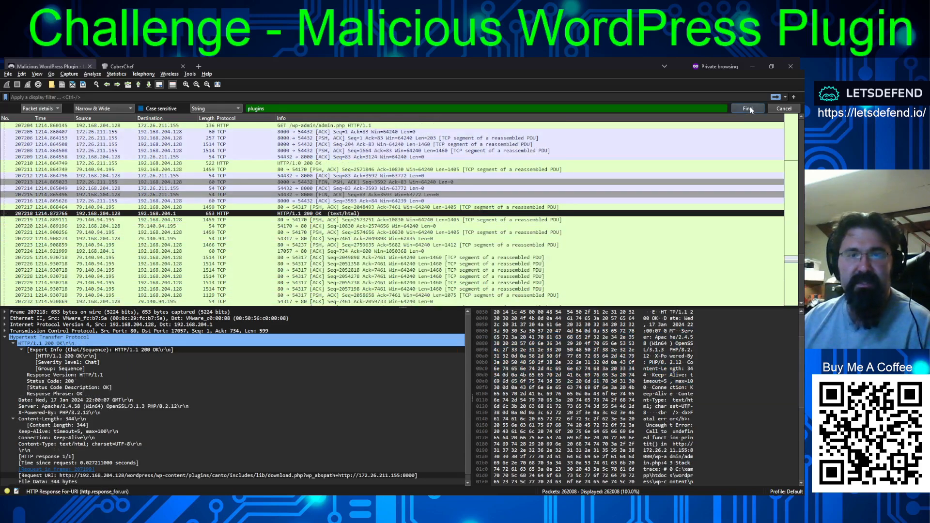
click(748, 108)
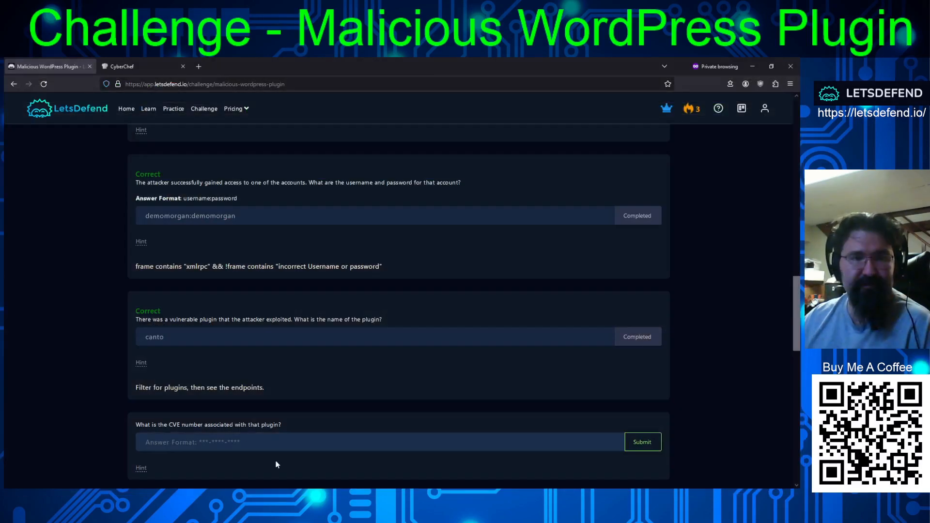
- Review the remaining challenge questions, search the web for "canto wordpress plugin cve" and open the NVD entry for CVE-2023-3452 in a new tab
scroll(423, 256, down, 4)
scroll(487, 266, down, 3)
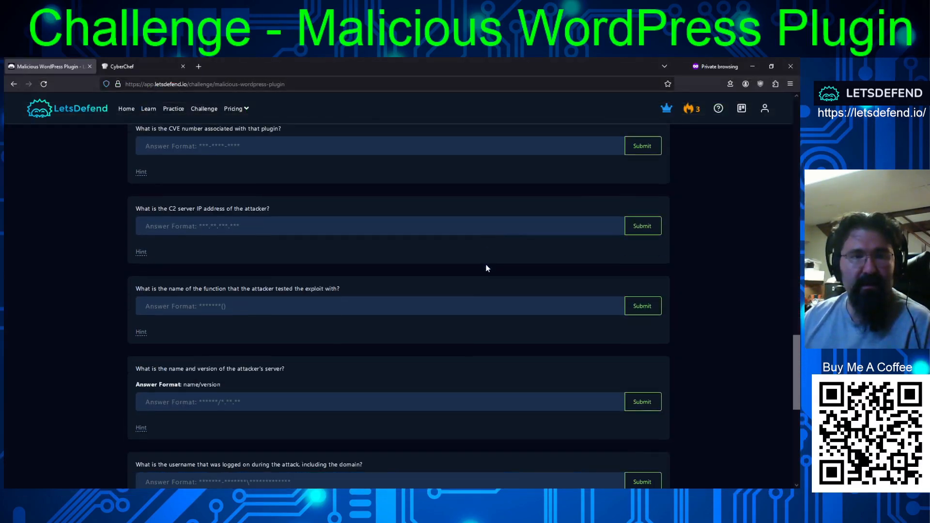
scroll(488, 266, up, 1)
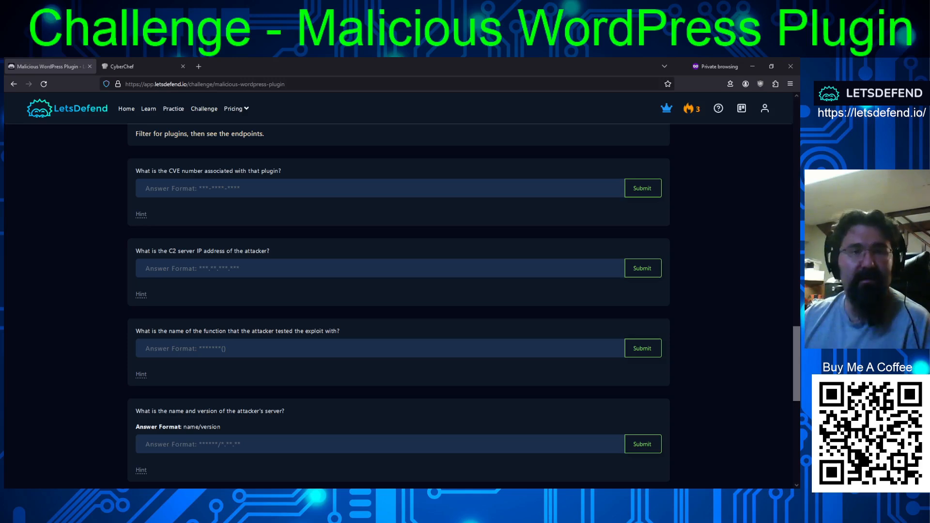
click(198, 66)
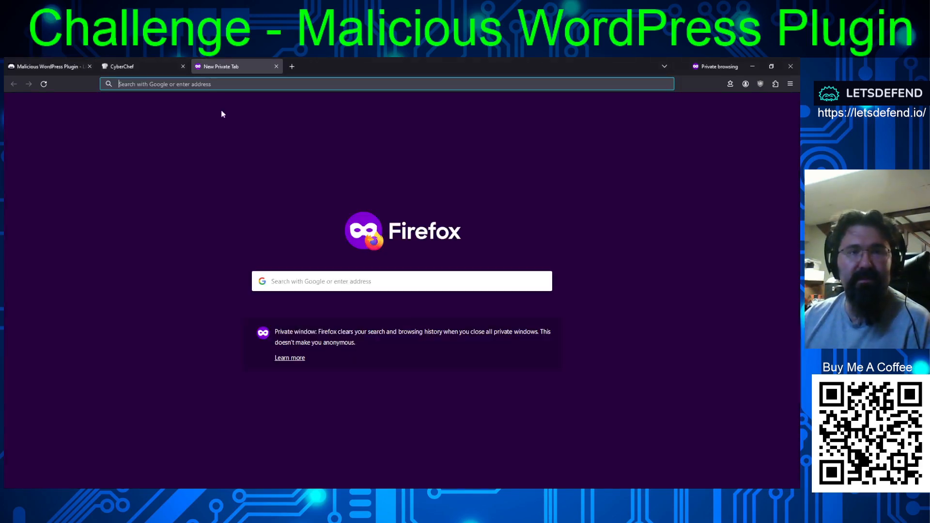
text(canto wordpress plugin cve)
key(Return)
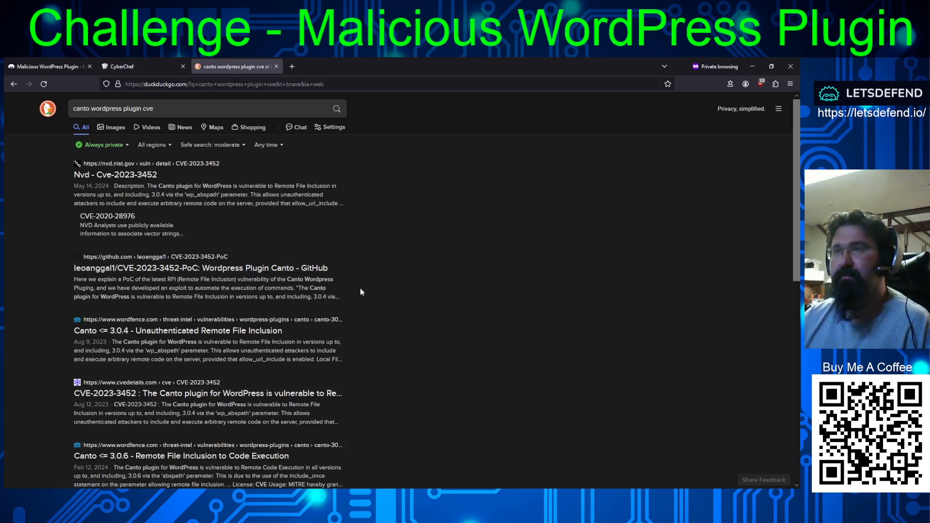
middle_click(145, 176)
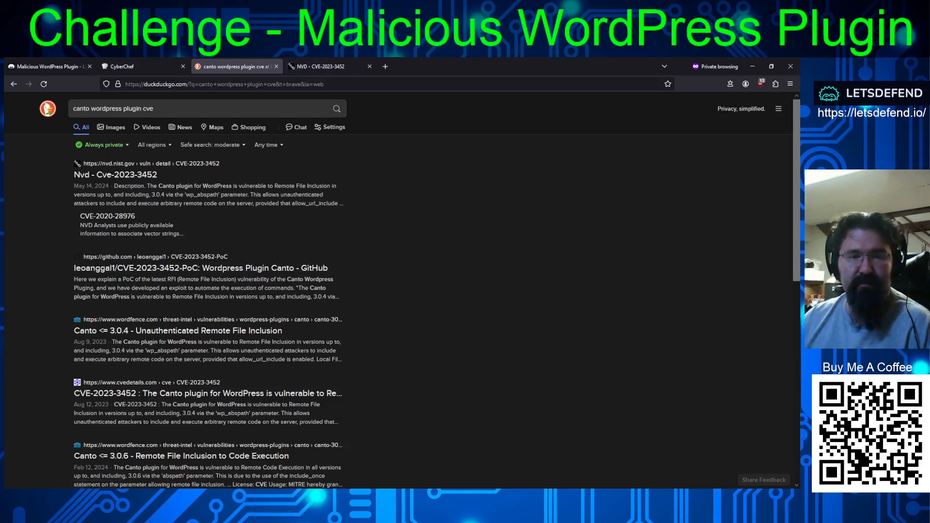
- Open the NVD entry for CVE-2023-3452, read the description of the Canto vulnerability and select its CVE number for copying
click(313, 67)
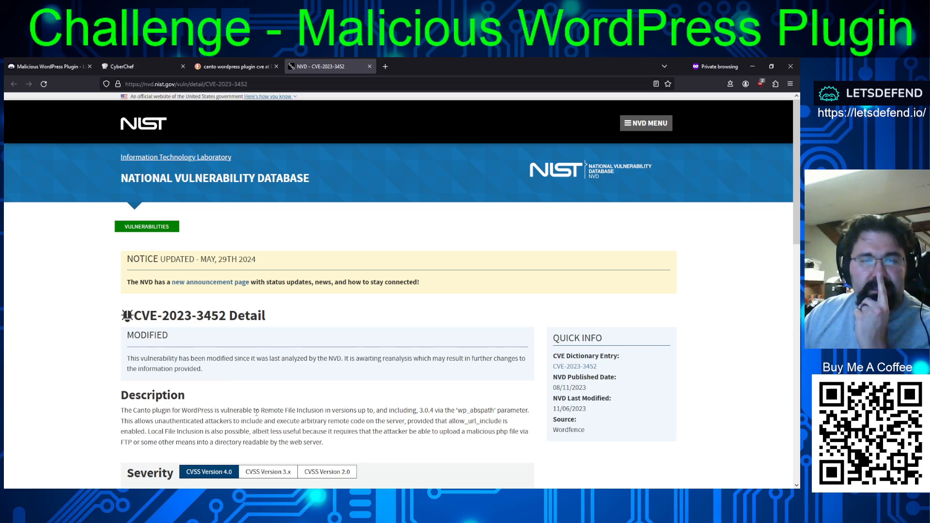
drag(260, 410, 346, 411)
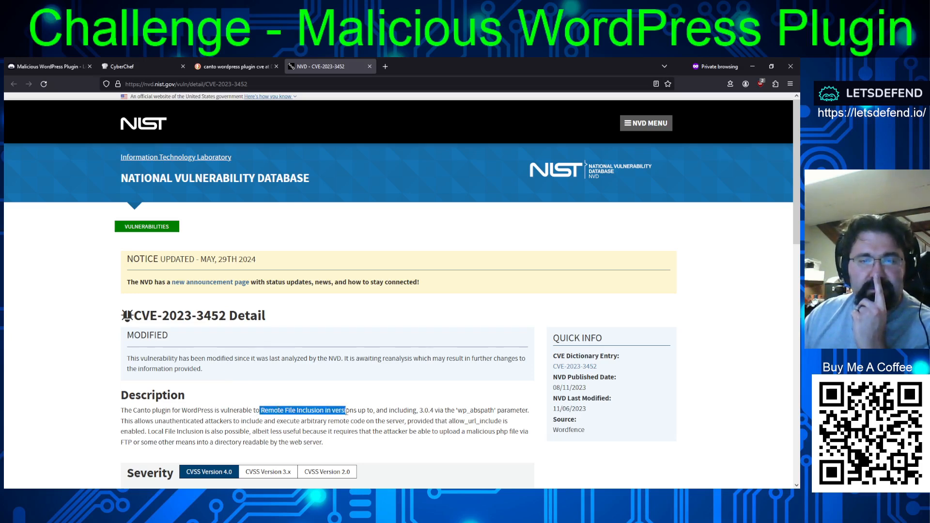
drag(413, 410, 518, 413)
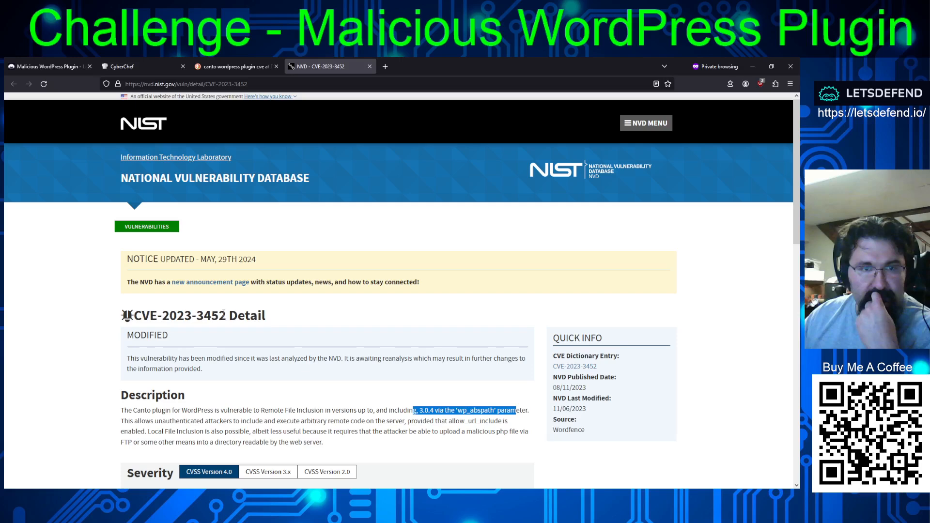
drag(224, 316, 129, 318)
key(ctrl+c)
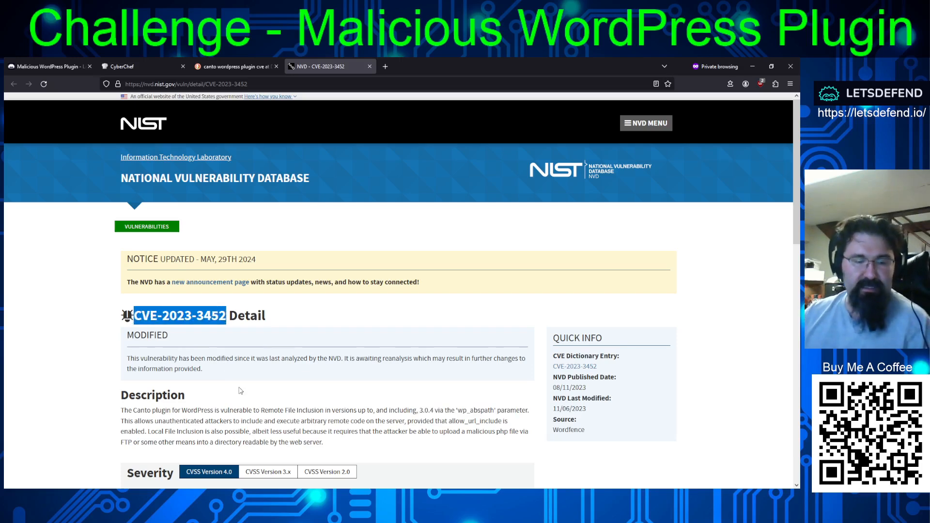
- Return to the LetsDefend challenge and submit "CVE-2023-3452" as the CVE number associated with the plugin
click(51, 66)
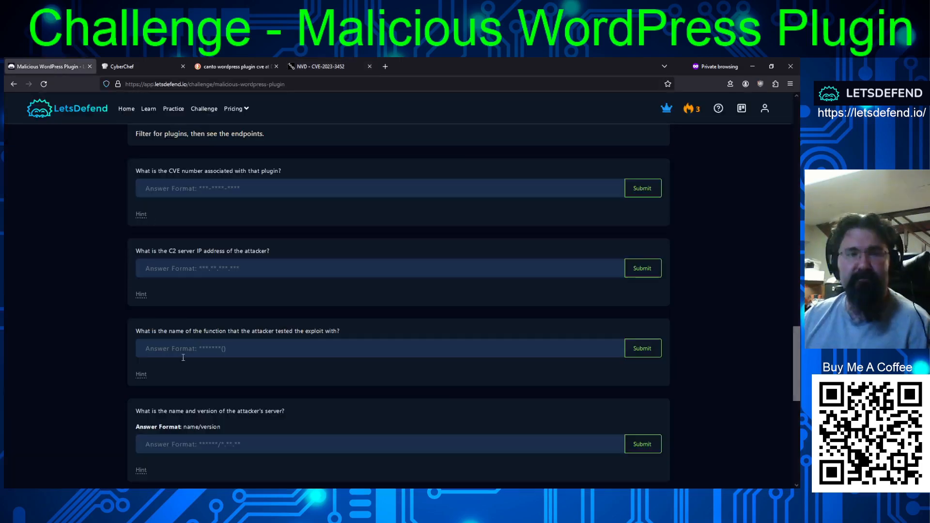
click(193, 188)
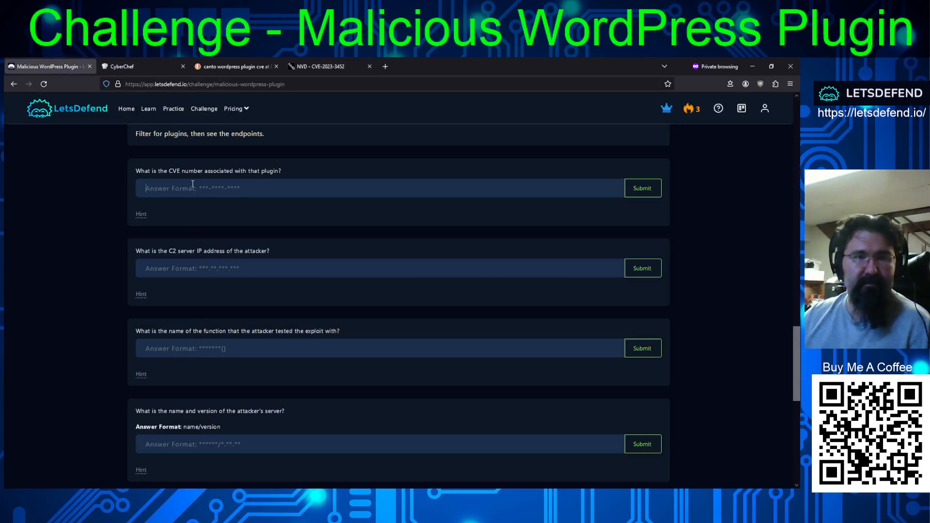
key(ctrl+v)
key(Return)
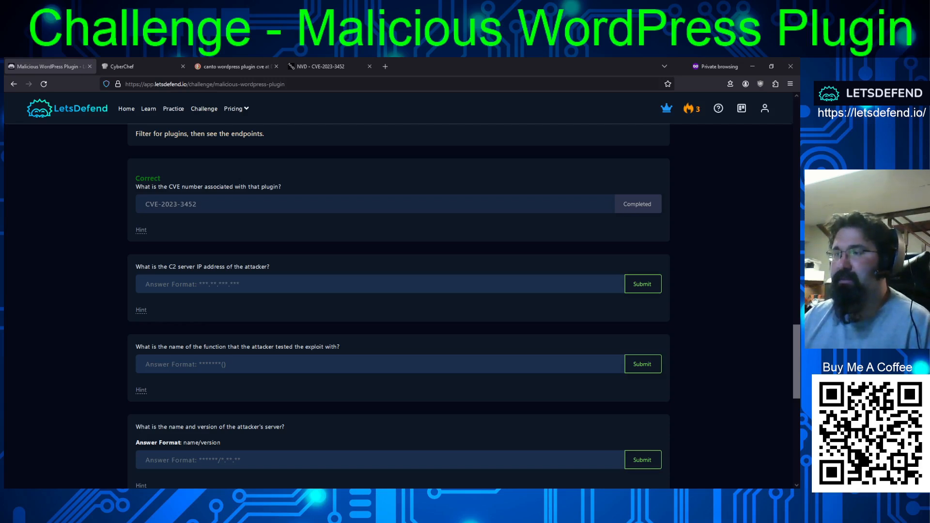
- Check the wp_abspath address in Wireshark's frame 209442, then submit "172.26.211.155" in the challenge as the attacker's C2 server IP address
key(alt+Tab)
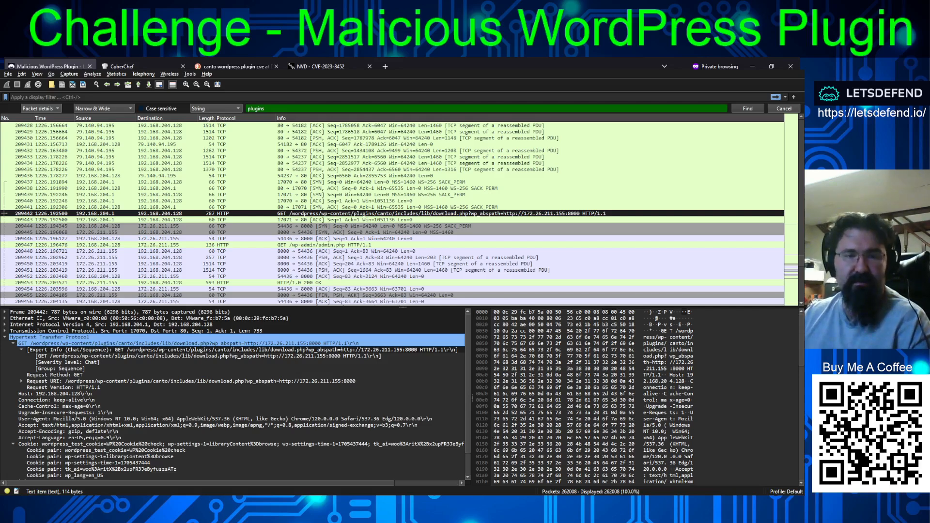
key(Return)
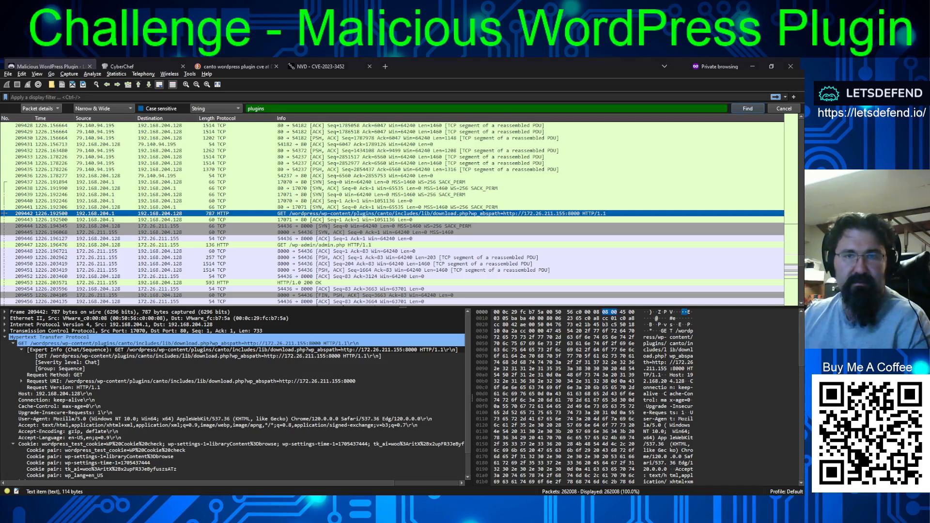
key(alt+Tab)
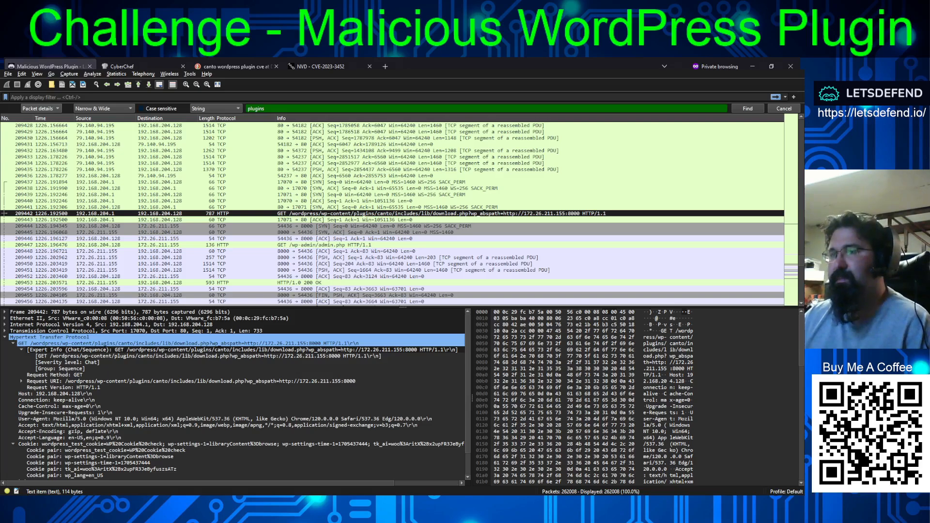
key(alt+Tab)
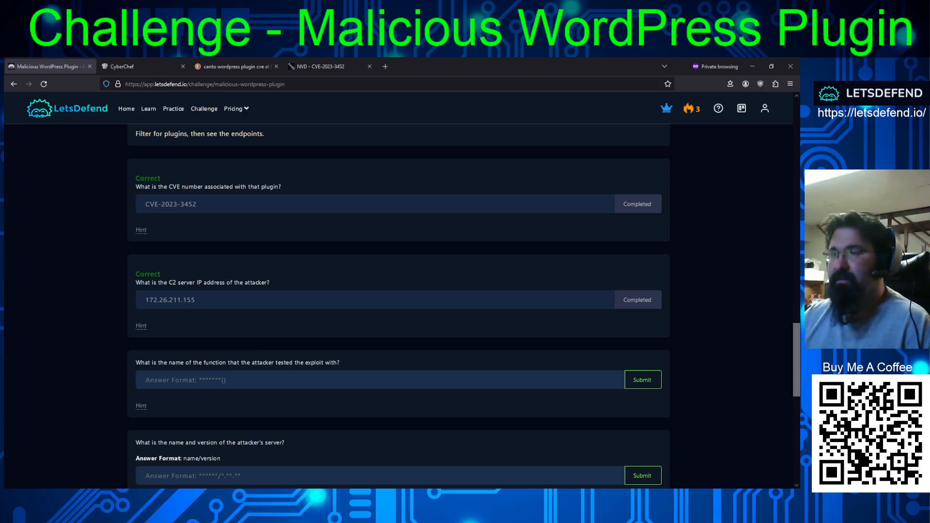
- Switch to NetworkMiner and examine the cmd parameters in the GET requests to the canto plugin's download.php
key(alt+Tab)
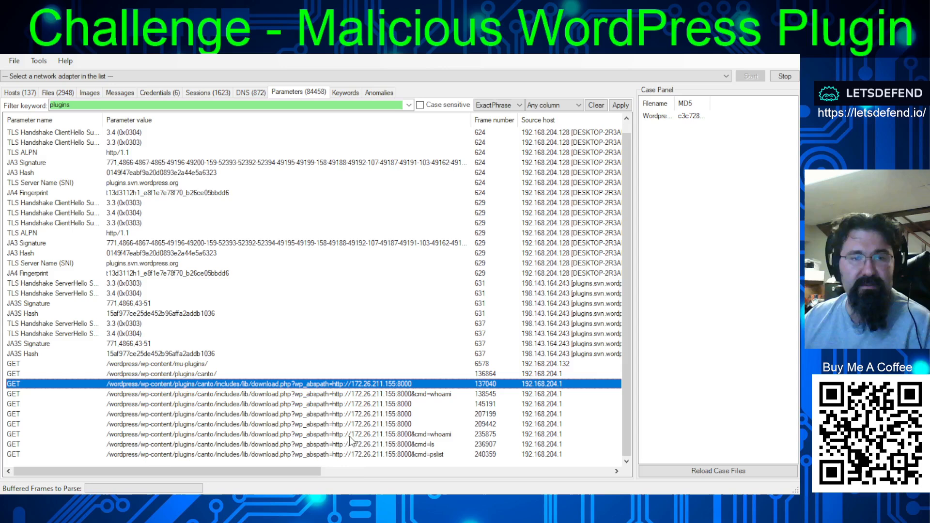
key(alt+Tab)
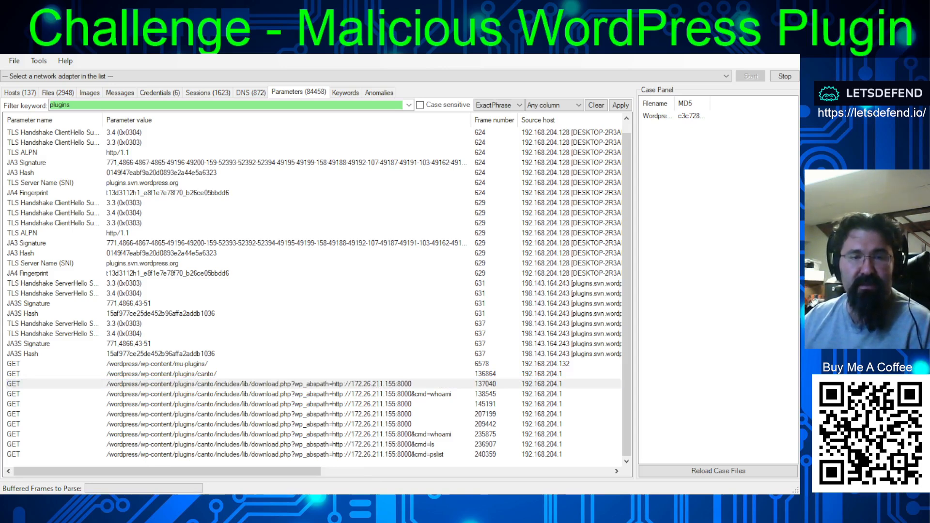
key(alt+Tab)
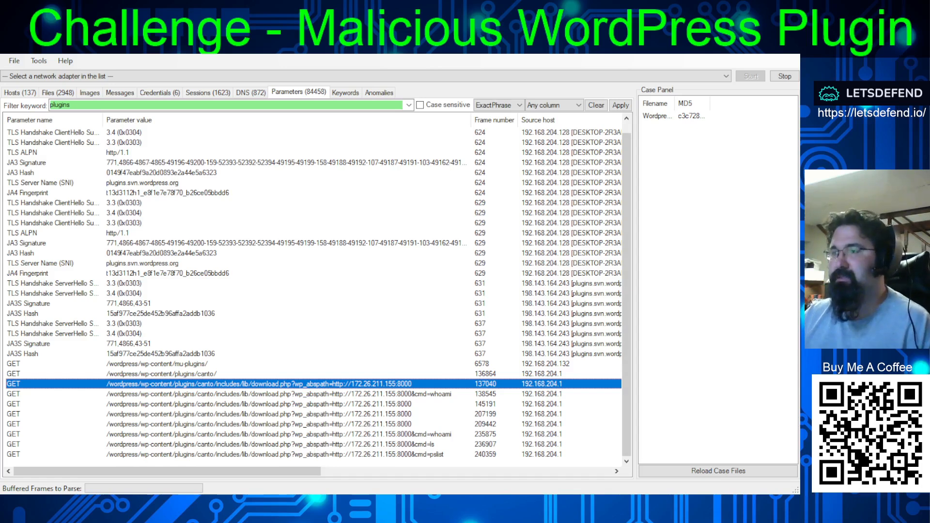
- Return to the challenge and review the remaining questions about the test function, attacker's server, logged-on username and reverse shell
key(alt+Tab)
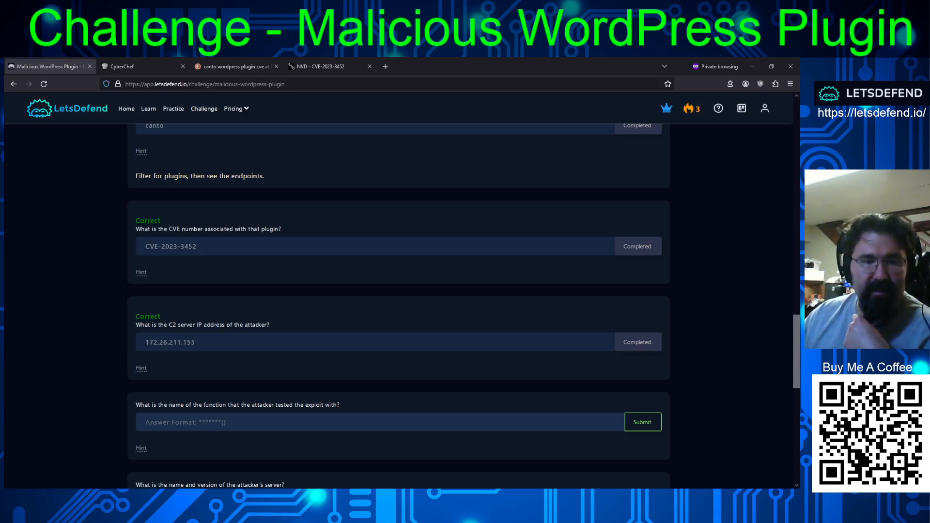
scroll(357, 310, down, 5)
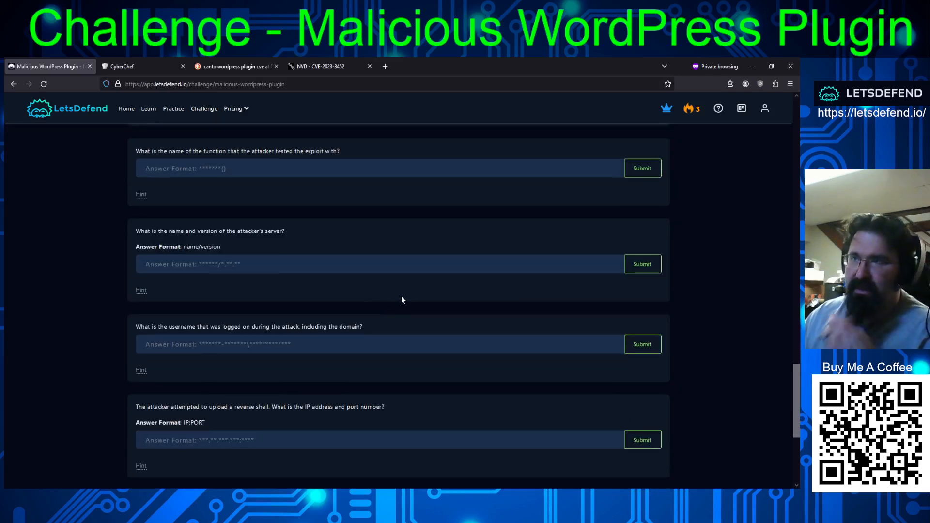
scroll(401, 295, down, 4)
scroll(403, 295, up, 4)
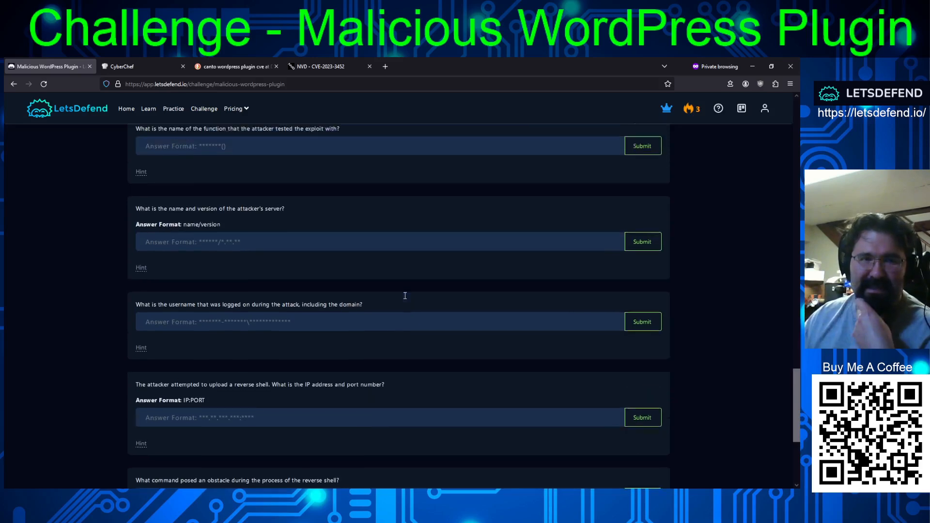
scroll(405, 295, up, 1)
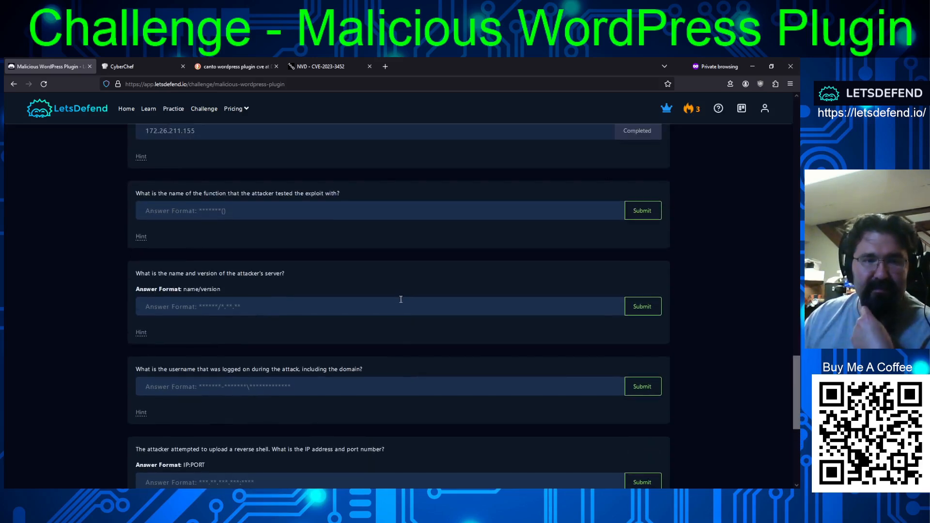
scroll(401, 299, down, 1)
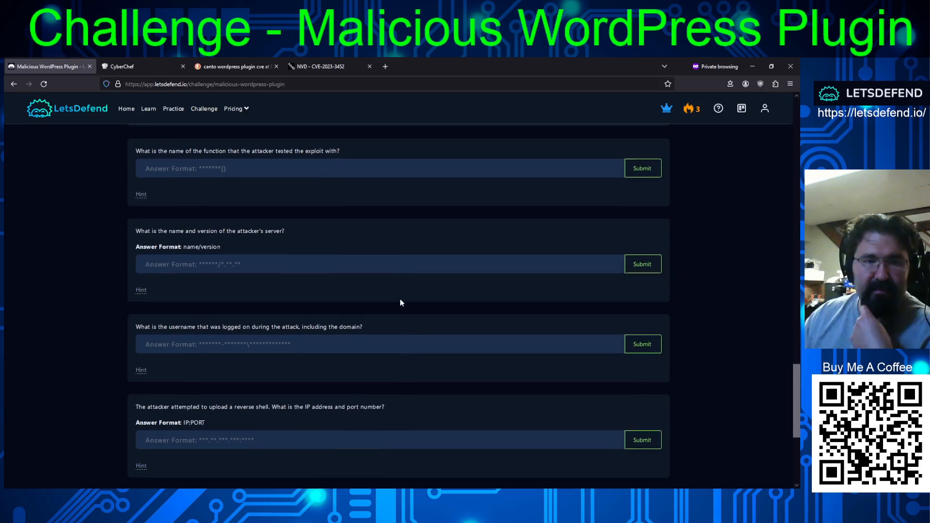
scroll(401, 303, up, 3)
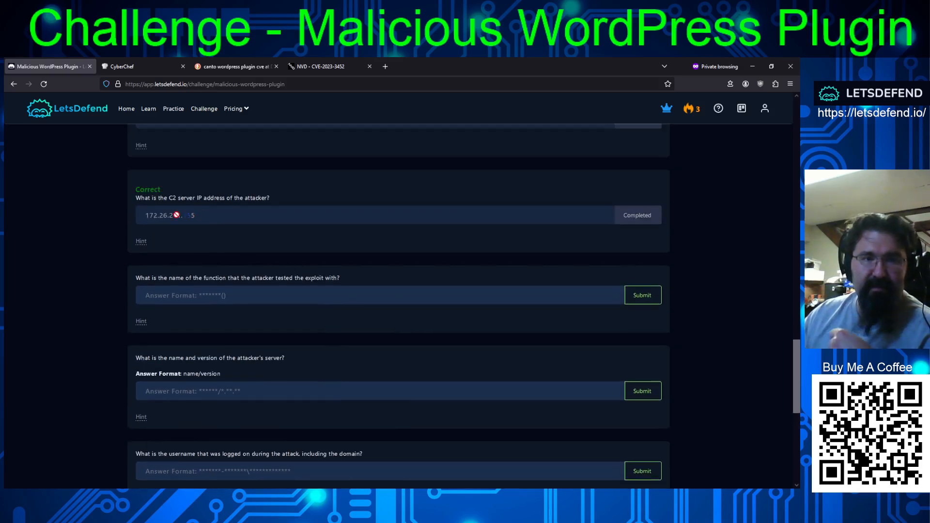
- Try submitting the C2 address with port 8000, "172.26.211.155:8000", as the reverse shell's IP address and port
double_click(177, 215)
key(ctrl+c)
scroll(319, 291, down, 6)
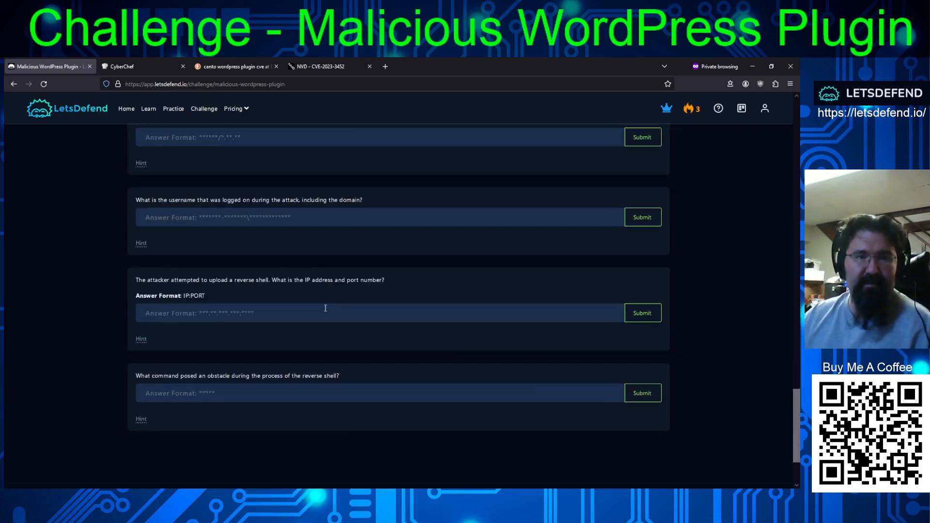
click(271, 321)
key(ctrl+v)
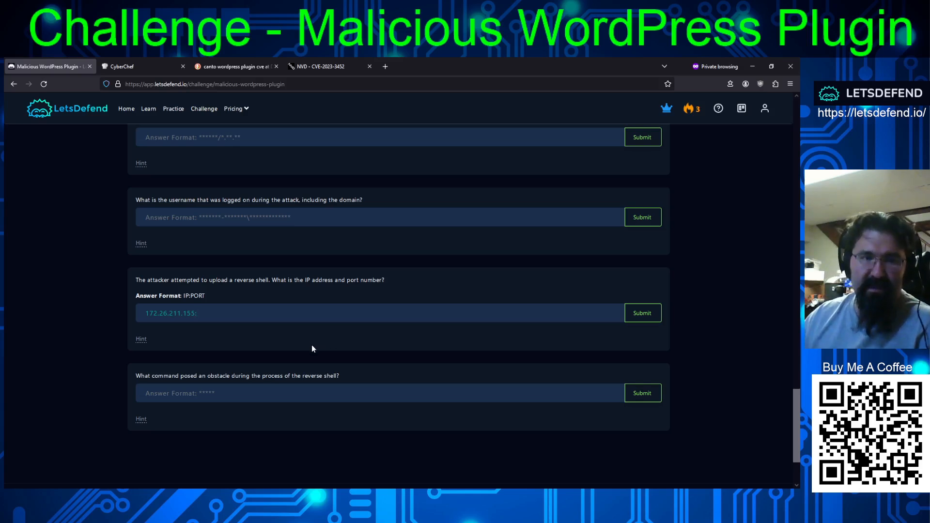
text(:)
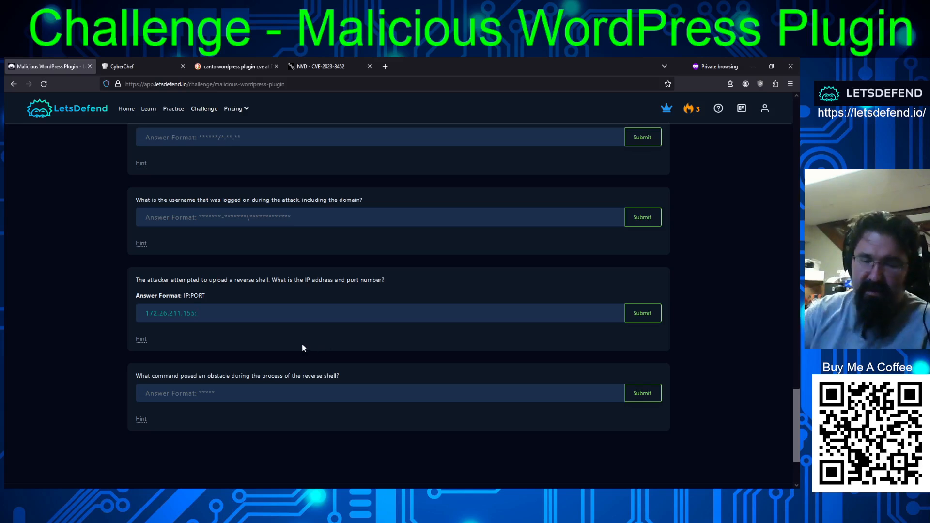
text(8000)
key(Return)
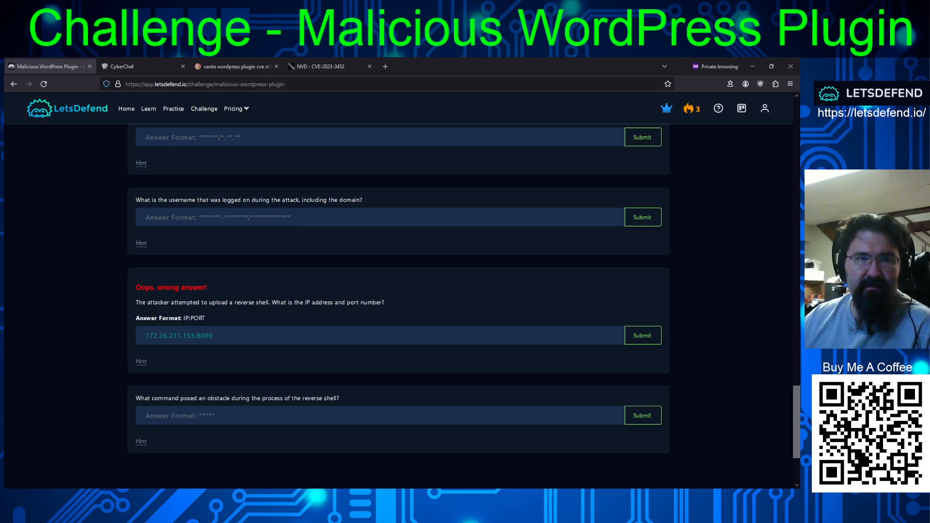
- Reveal the hint for the question about the attacker's test function and select "admin.php" in it for copying
scroll(399, 290, down, 2)
scroll(399, 290, up, 5)
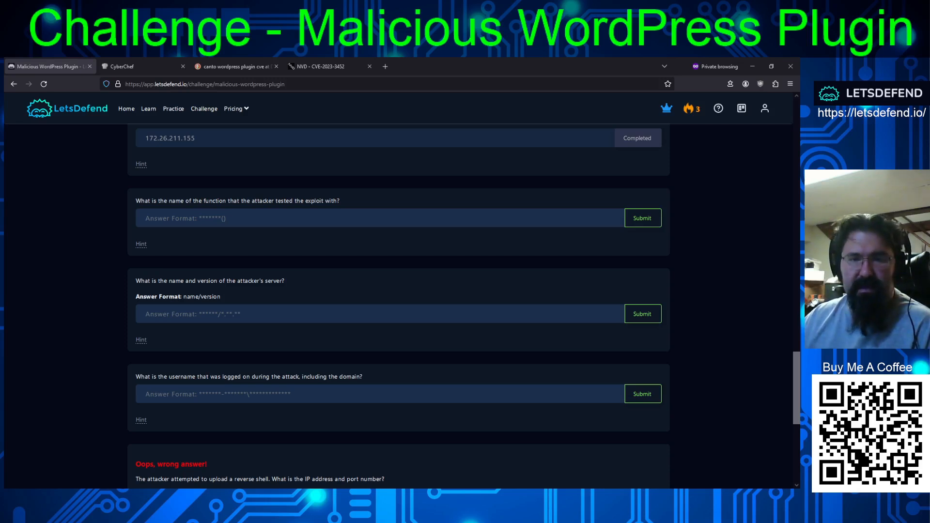
click(141, 244)
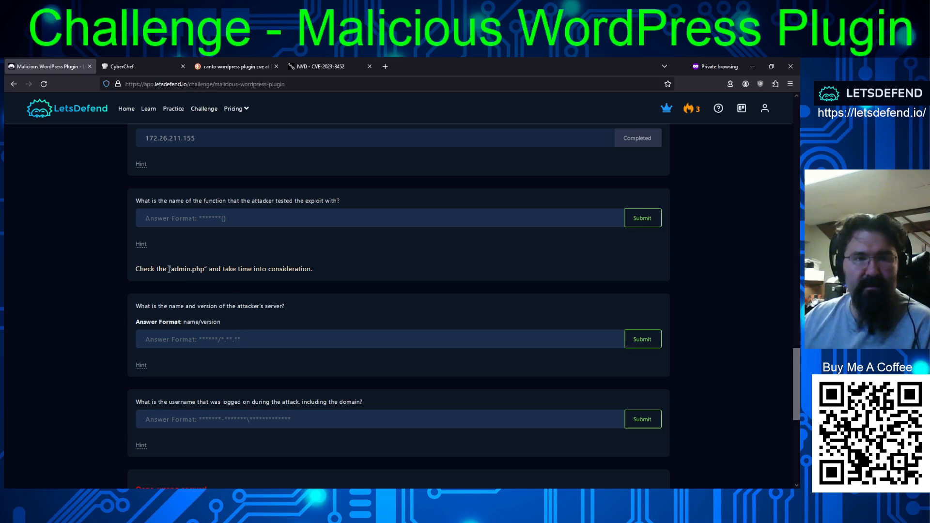
drag(171, 269, 205, 268)
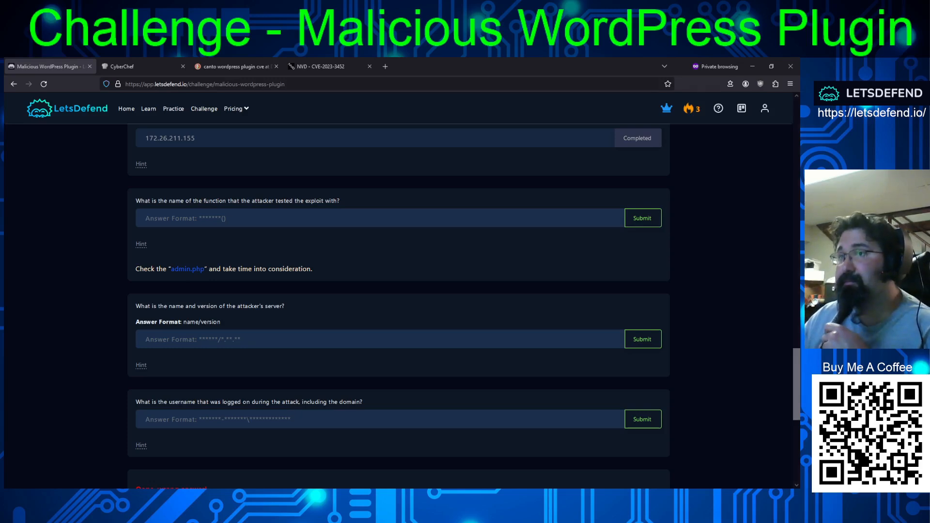
- Switch to Wireshark, find the first packet whose details contain "admin.php", and examine that GET request and its response
key(alt+Tab)
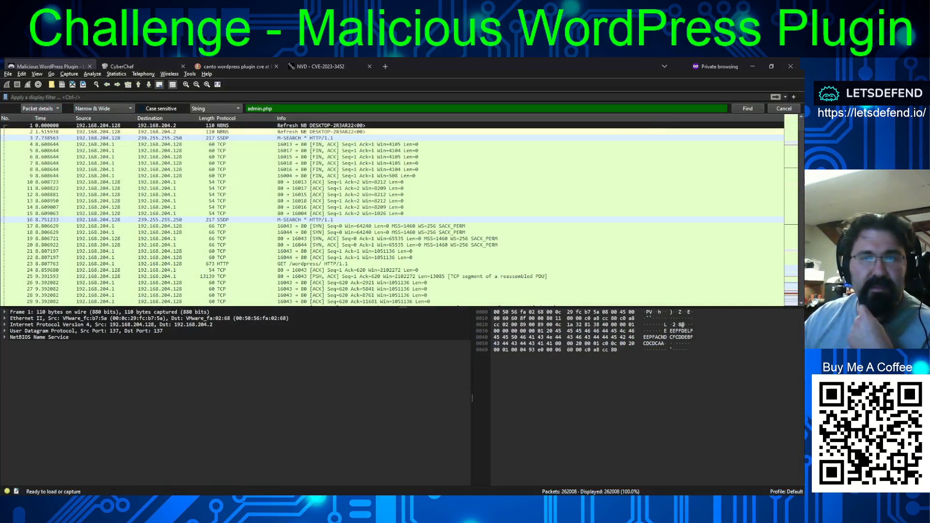
key(Return)
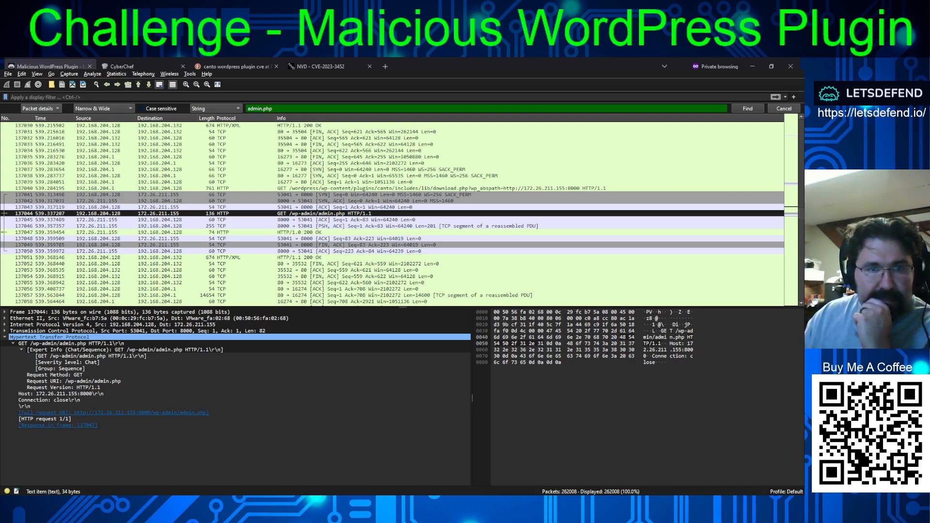
click(318, 232)
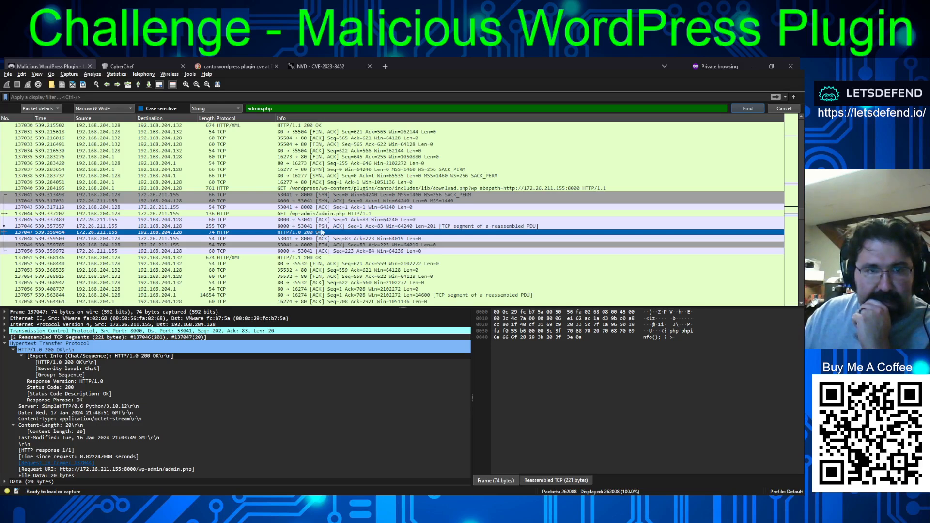
click(323, 214)
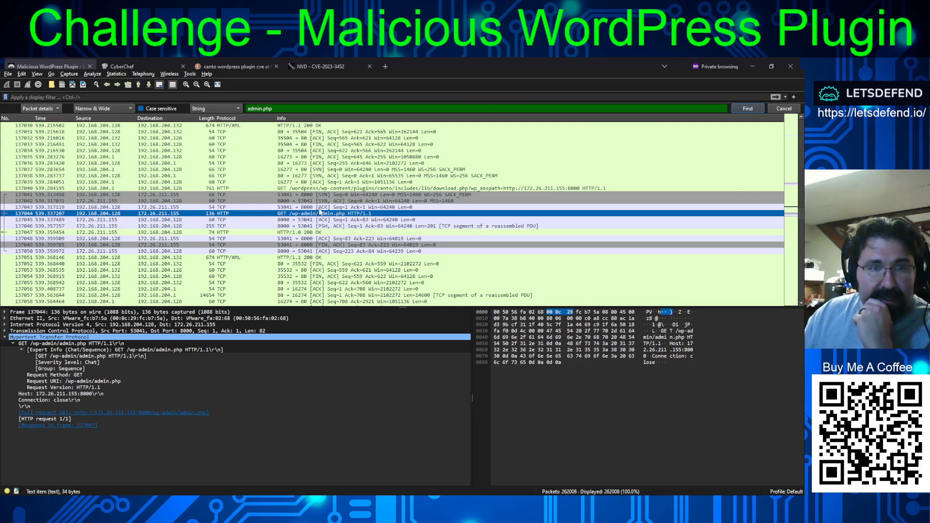
- Expand the data of the 200 OK response in frame 137047 and follow its stream to read the full exchange
click(311, 234)
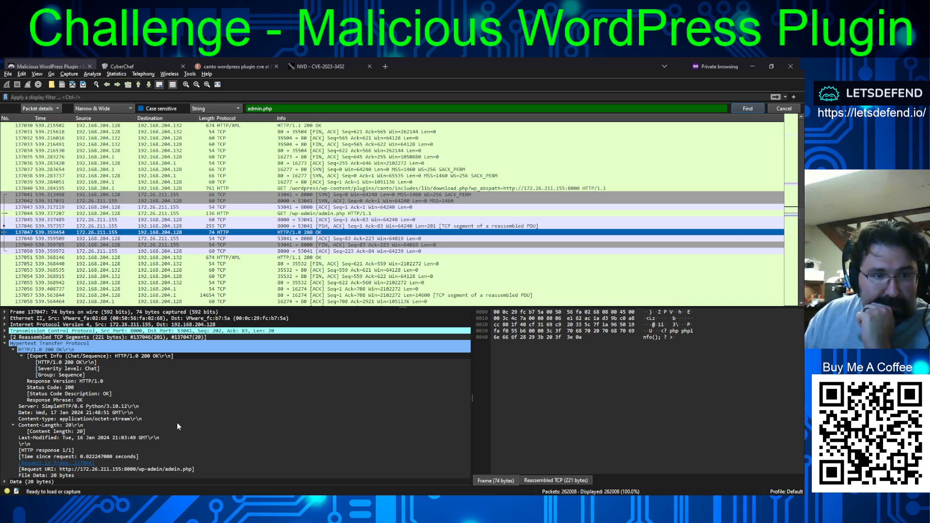
click(5, 482)
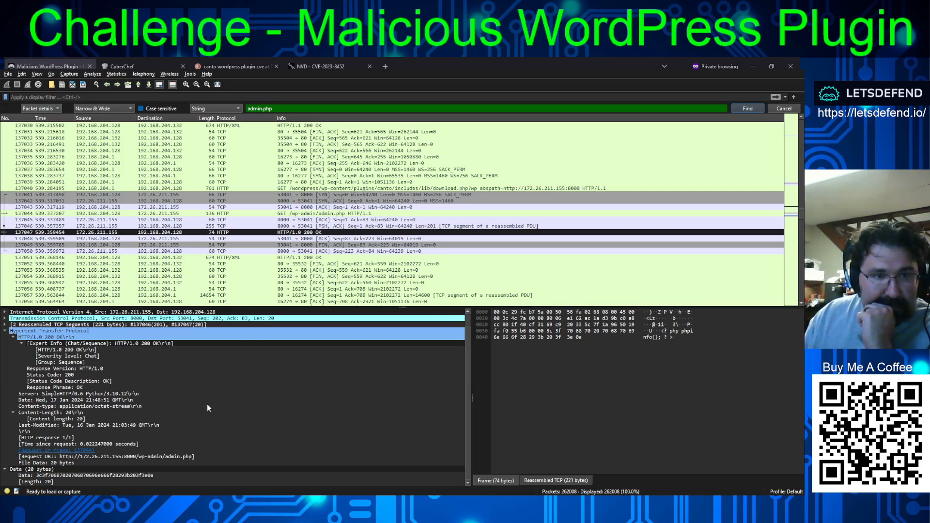
click(181, 233)
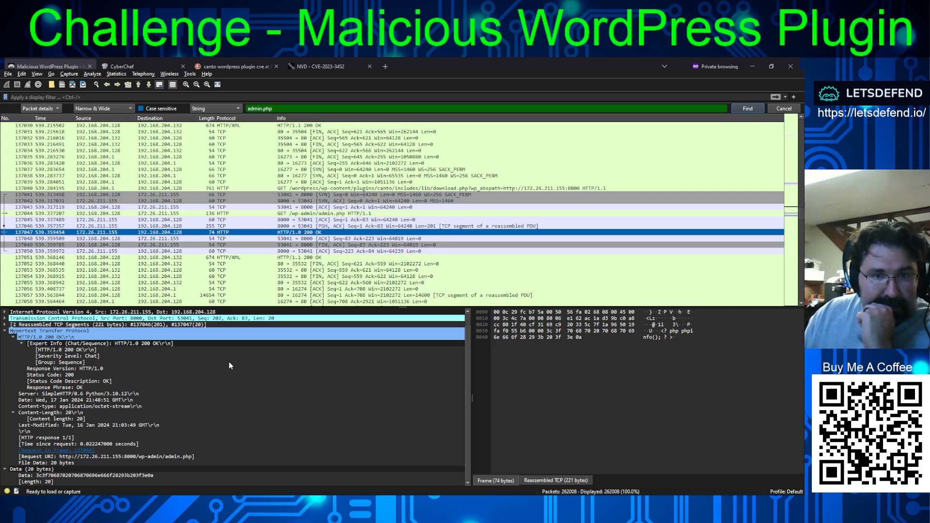
click(324, 355)
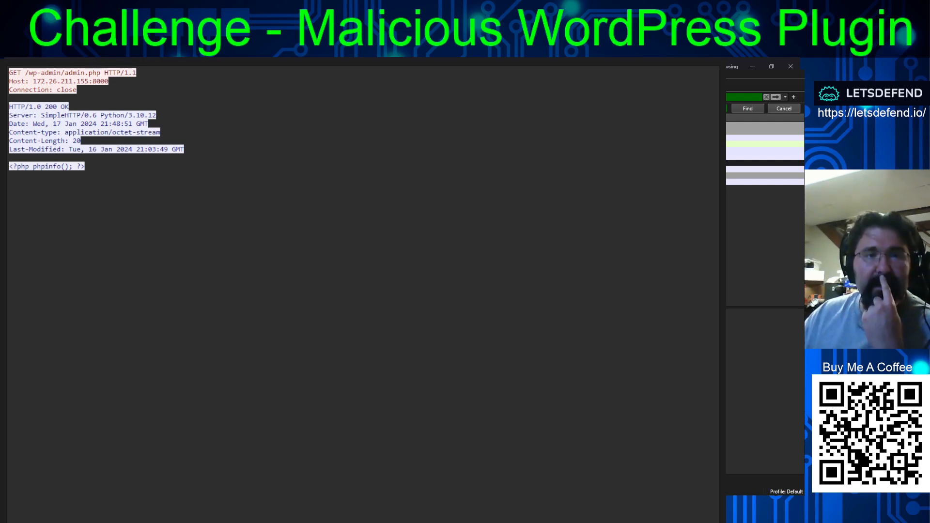
- Copy "phpinfo()" from the followed stream and submit it as the function the attacker tested the exploit with
drag(49, 72, 137, 74)
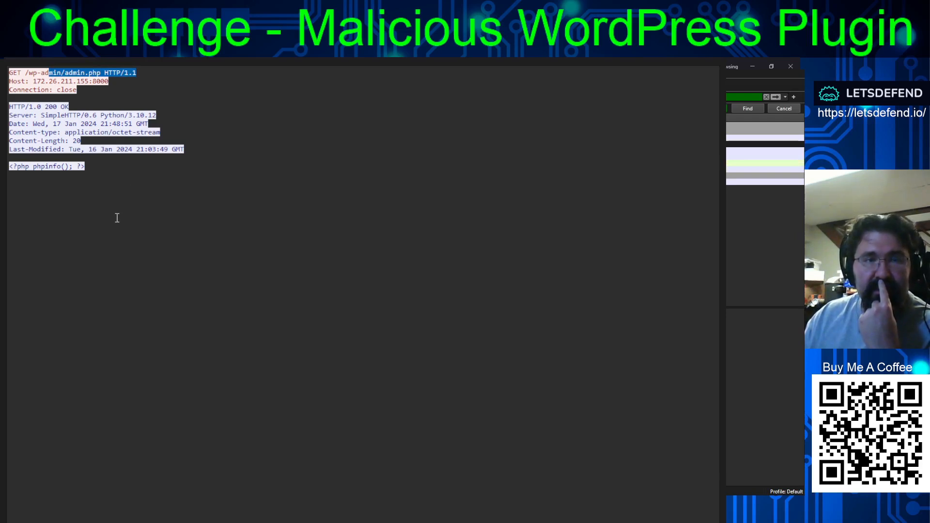
click(35, 166)
drag(35, 166, 68, 166)
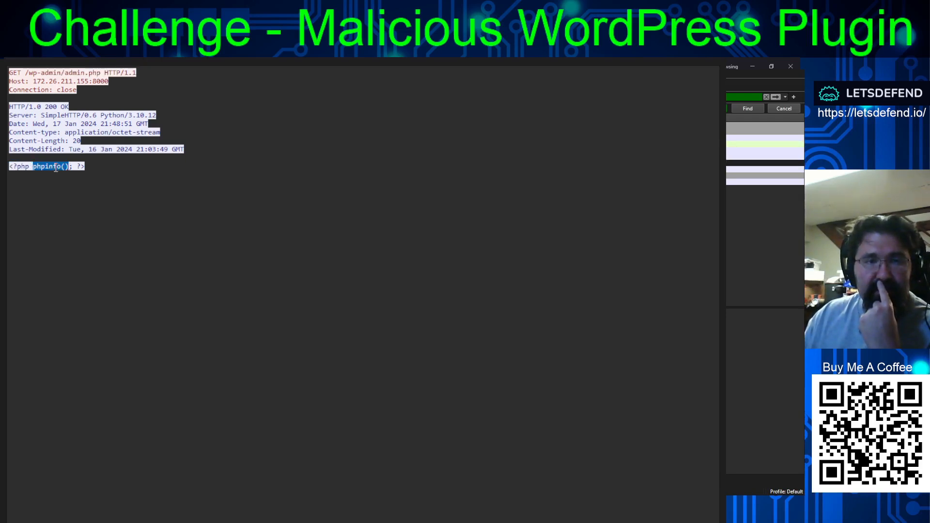
right_click(54, 165)
click(68, 172)
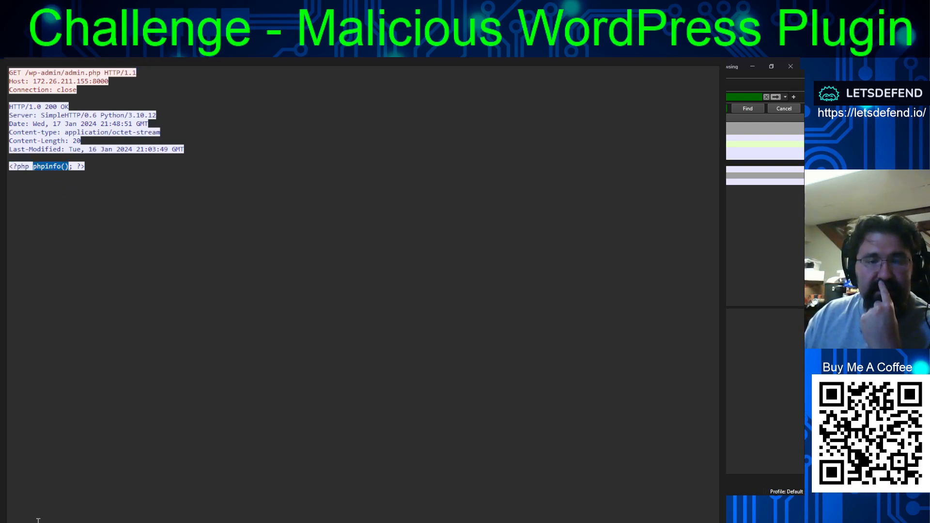
key(alt+Tab)
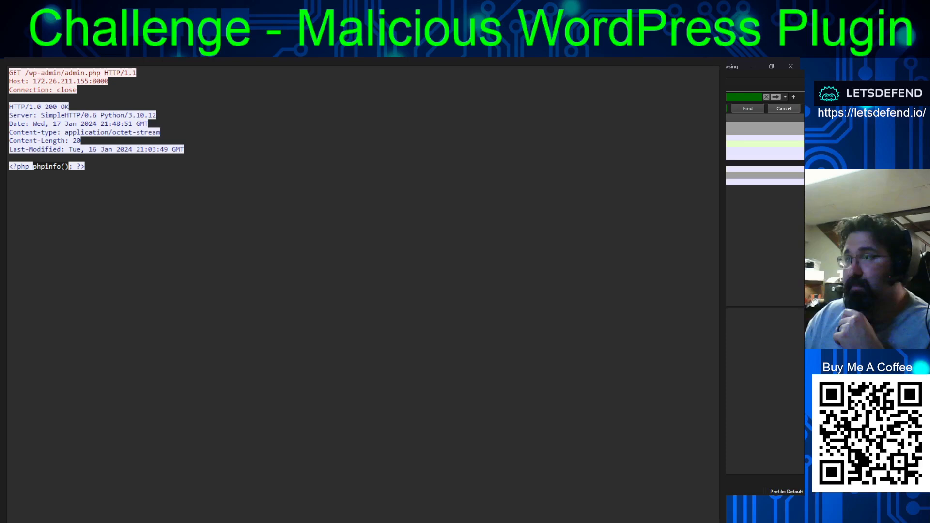
key(alt+Tab)
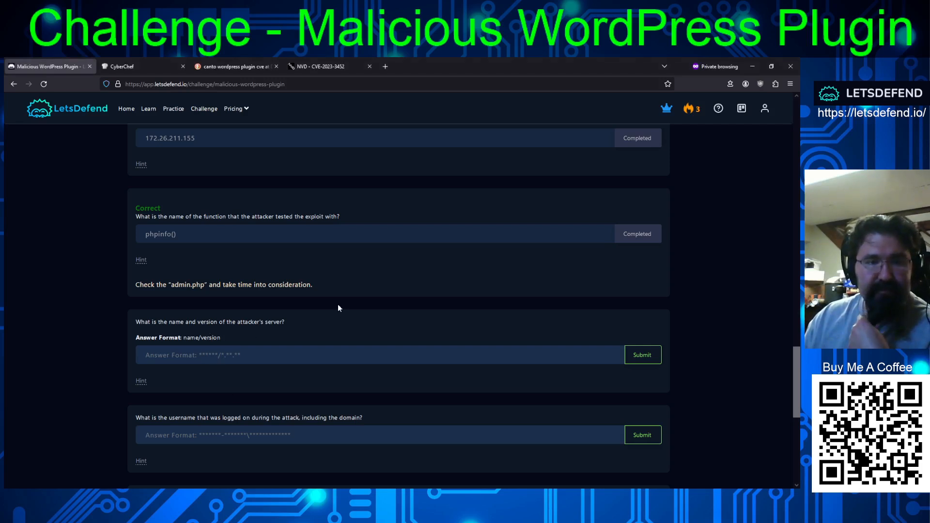
- Check the Server value of frame 137046 in NetworkMiner and submit "python/3.10.12" as the name and version of the attacker's server
scroll(338, 308, down, 1)
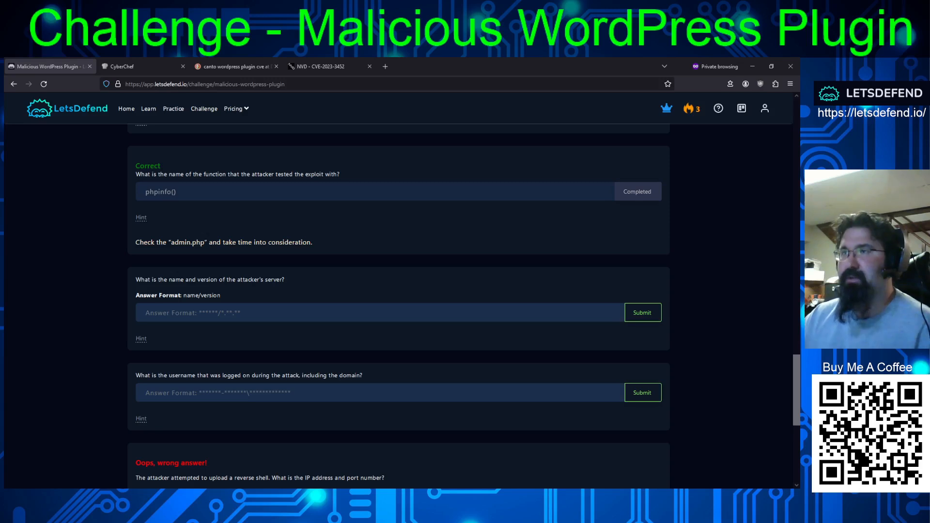
key(alt+Tab)
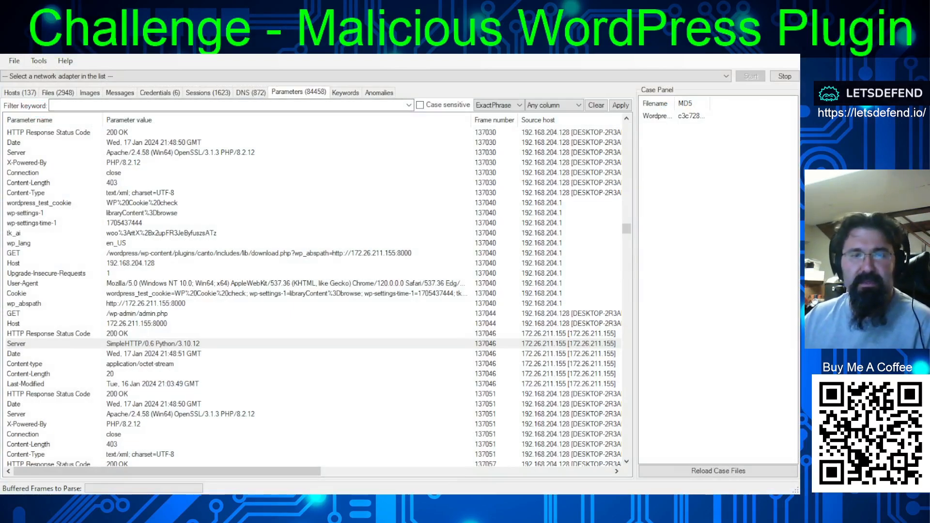
click(484, 344)
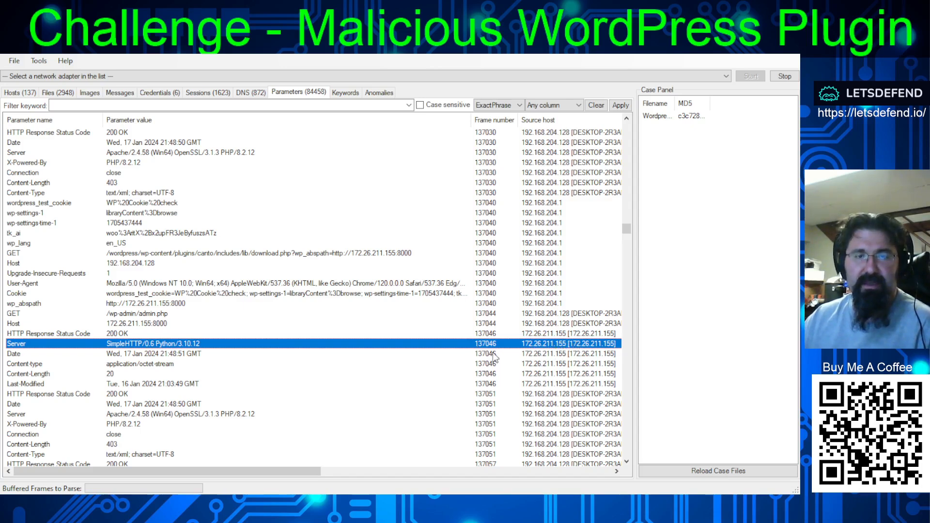
key(alt+Tab)
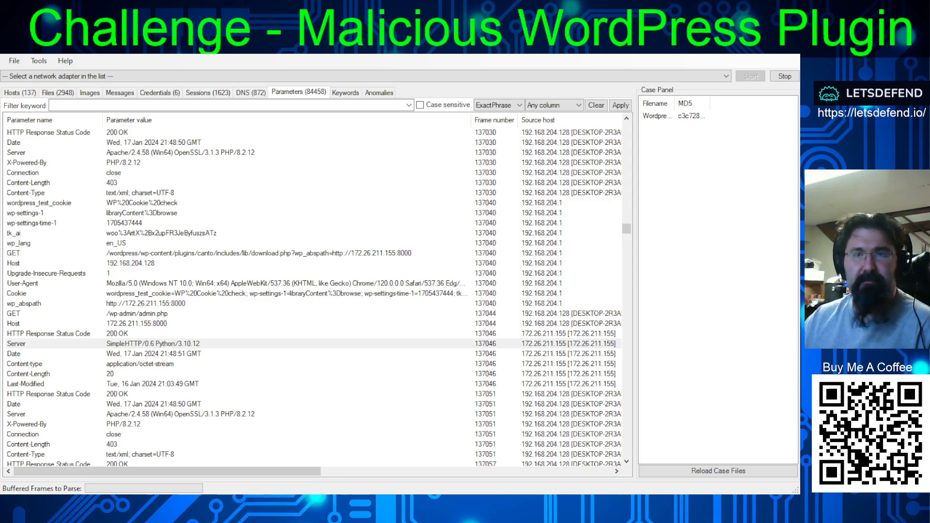
click(489, 344)
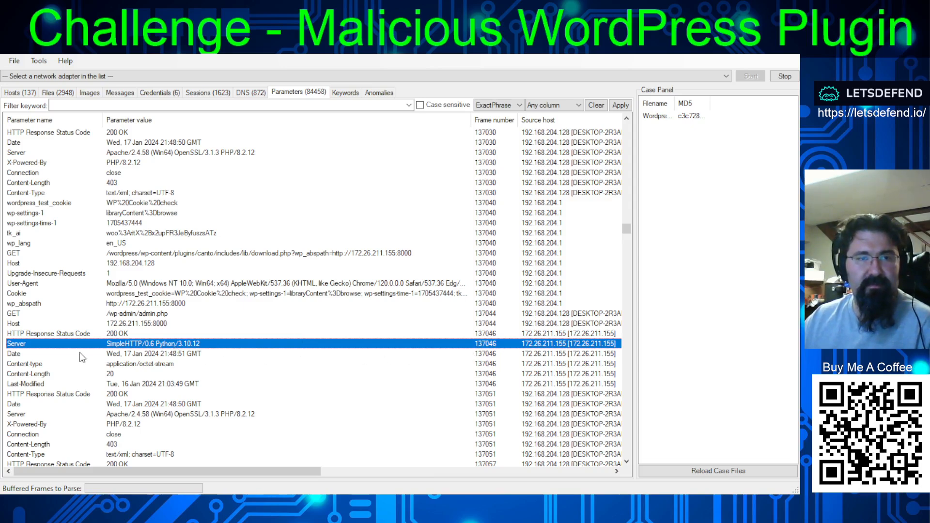
click(127, 393)
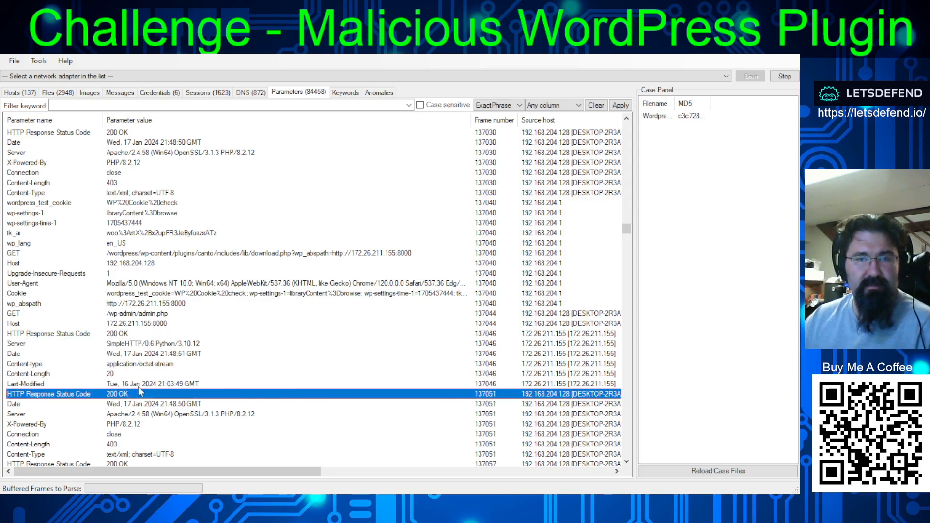
click(140, 383)
click(117, 394)
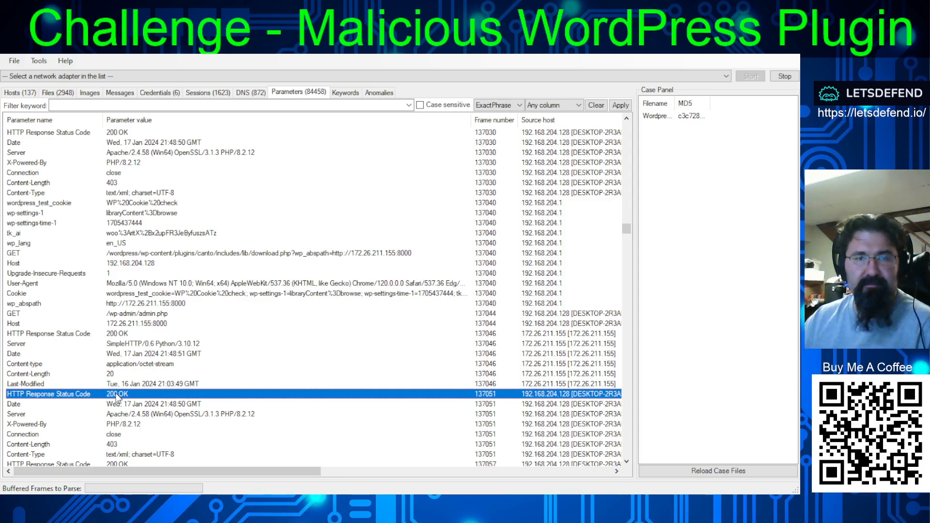
click(167, 343)
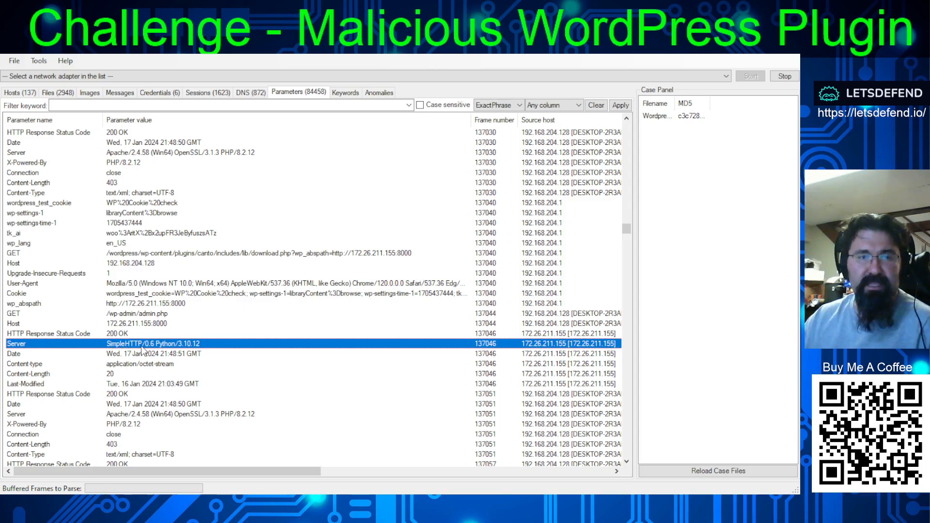
key(alt+Tab)
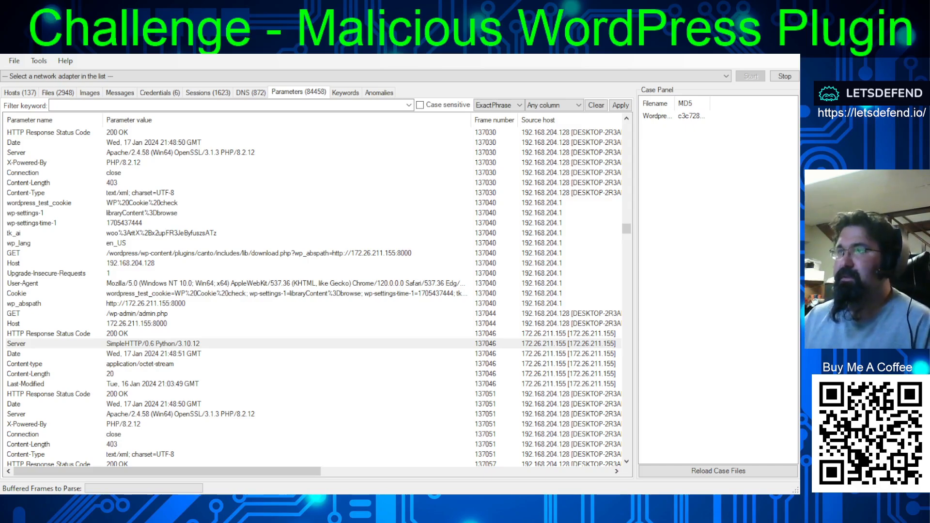
key(alt+Tab)
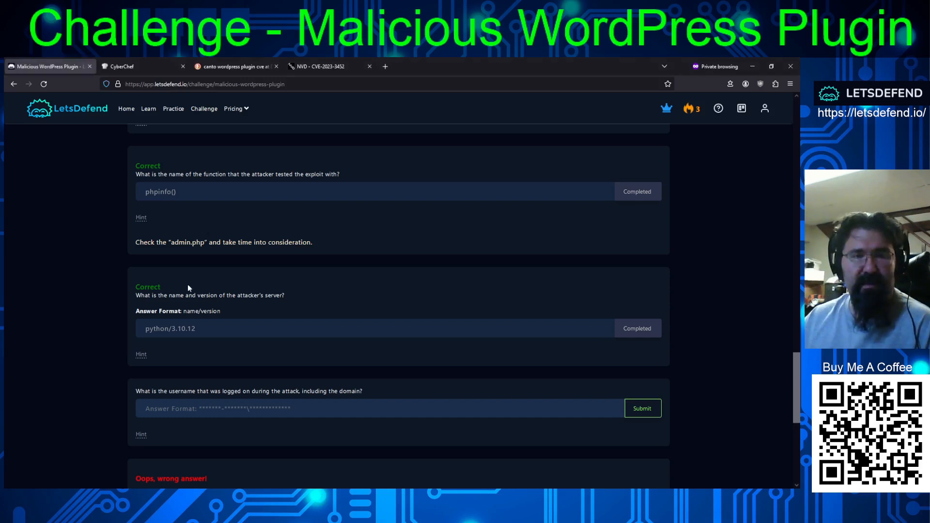
- Switch to Wireshark, compare frames 137044, 137046 and 137047 of the admin.php exchange, and locate the Server header in the followed stream
scroll(203, 313, down, 3)
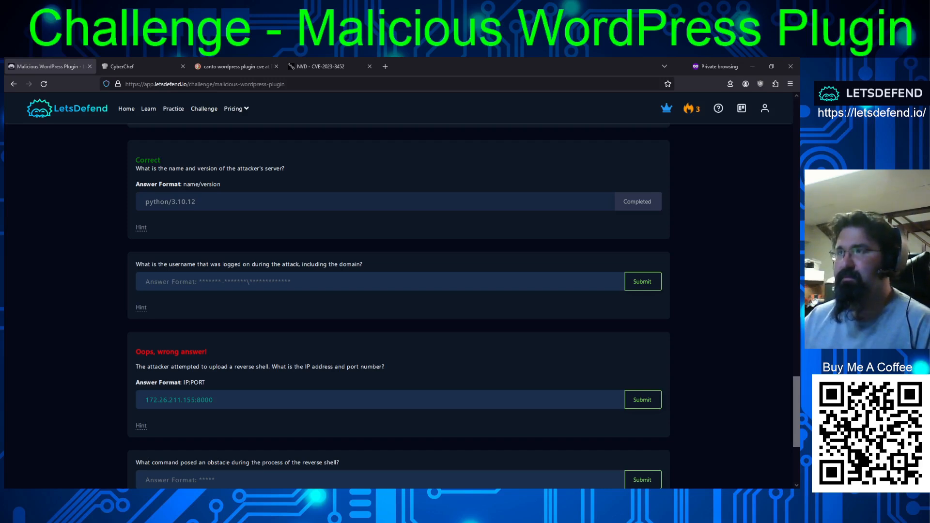
key(alt+Tab)
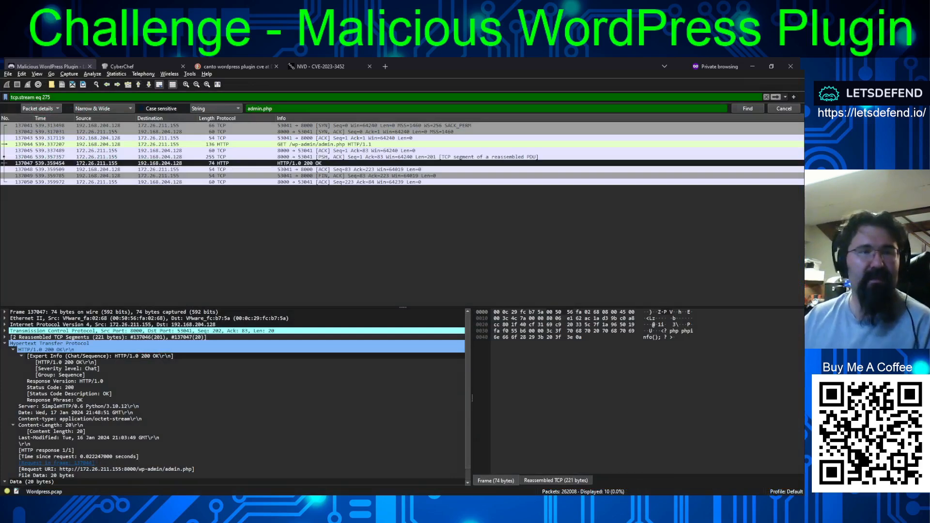
click(356, 156)
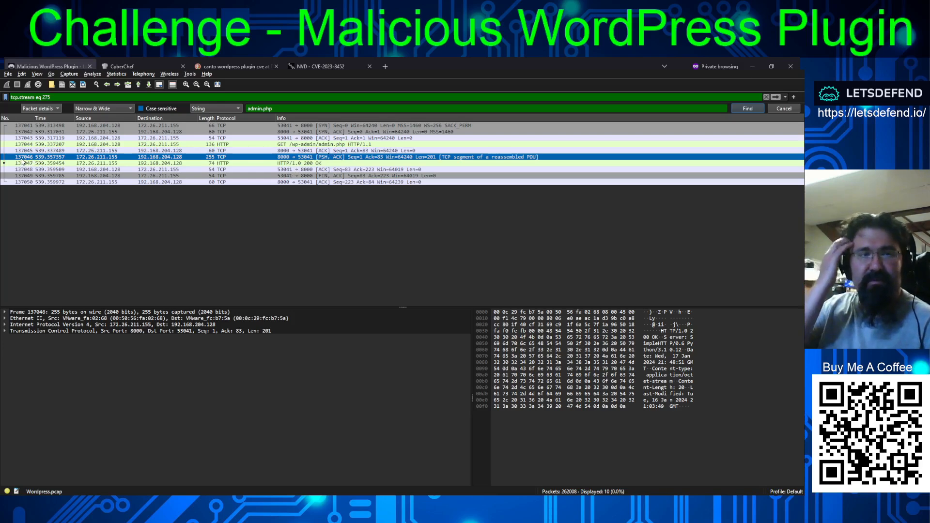
click(294, 164)
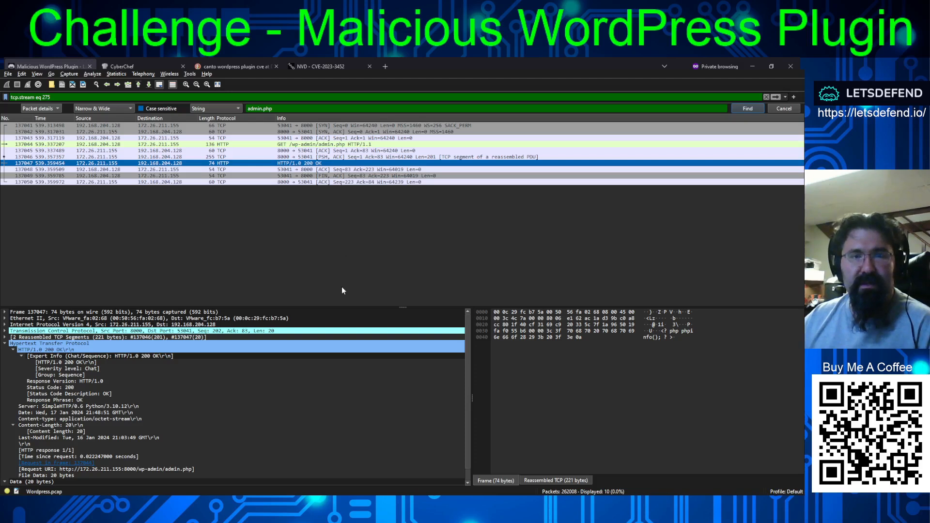
click(437, 289)
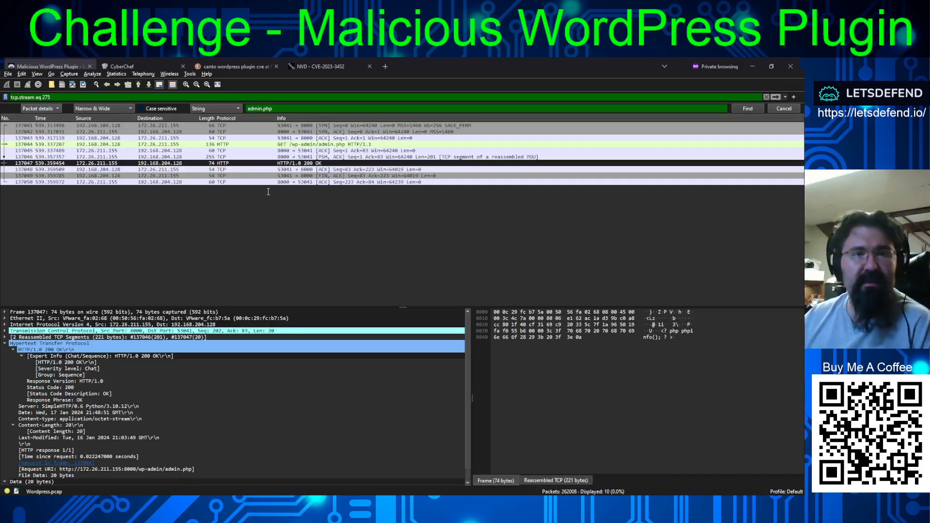
key(Up)
key(Up)
key(Up)
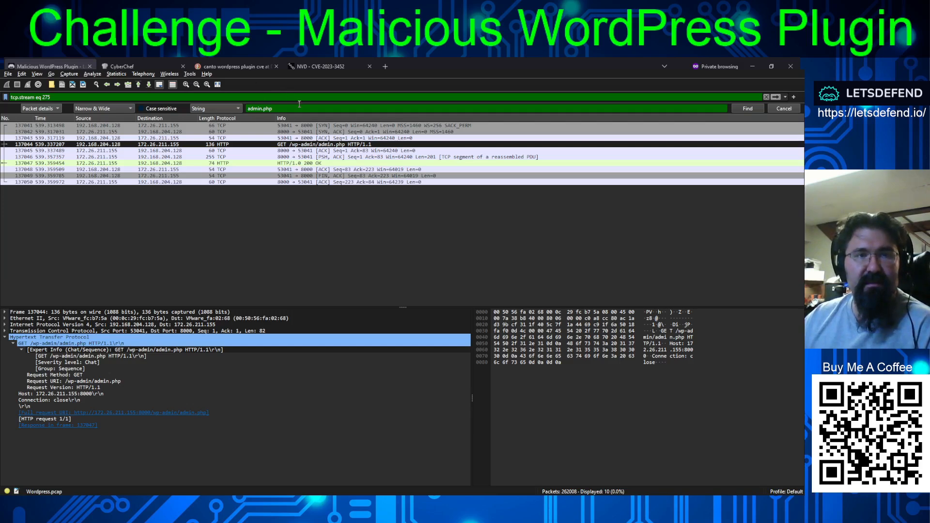
key(Down)
key(Down)
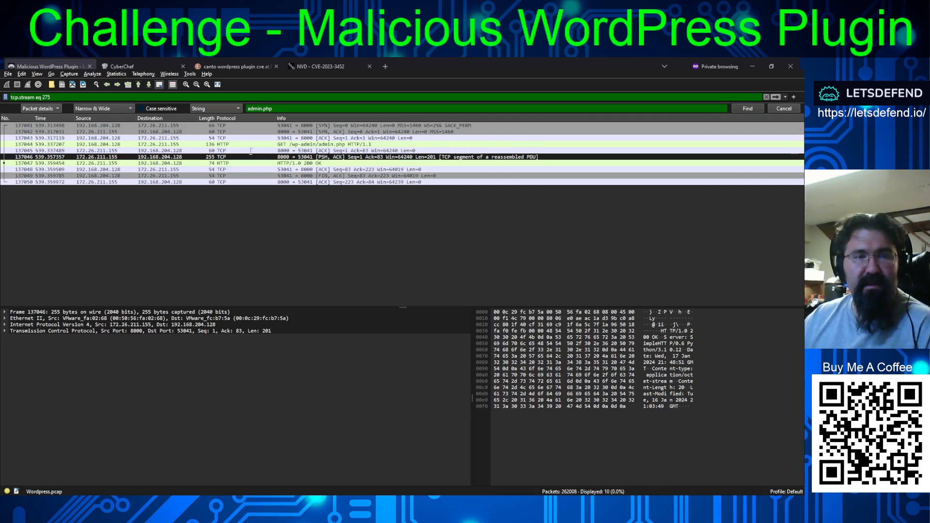
key(Down)
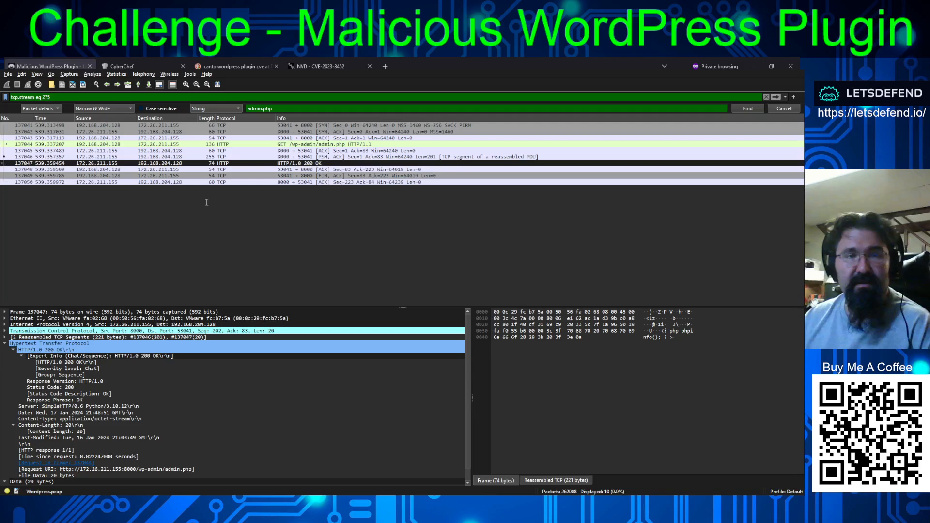
key(Up)
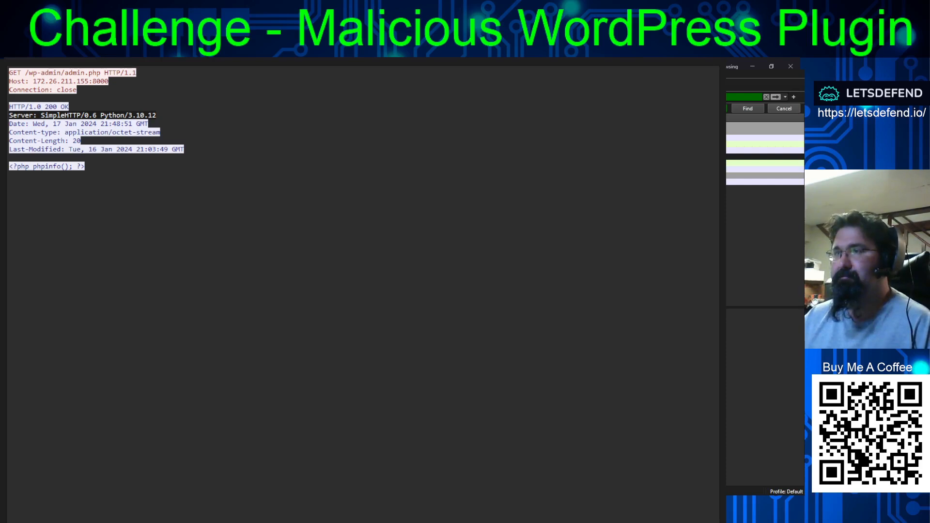
- Return to the challenge page, review the remaining questions, and reveal the hint for the logged-on username question
key(alt+Tab)
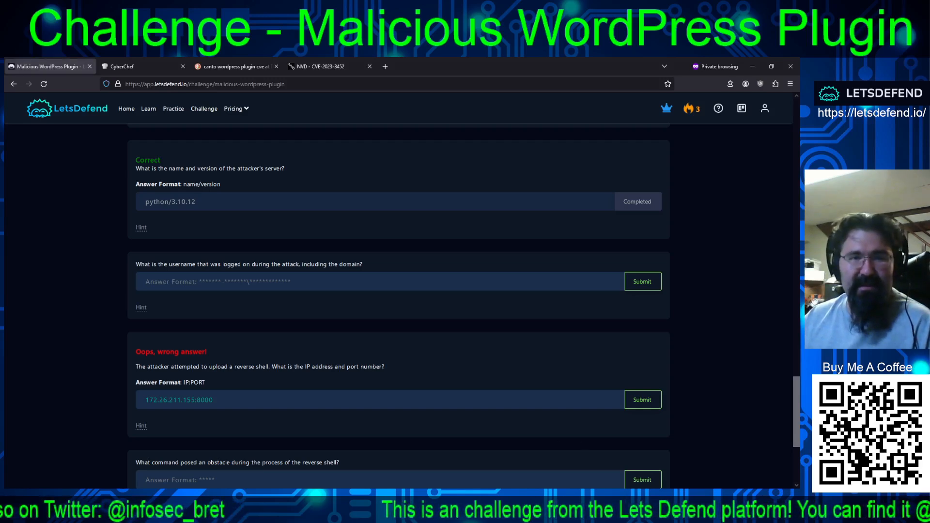
scroll(474, 317, down, 4)
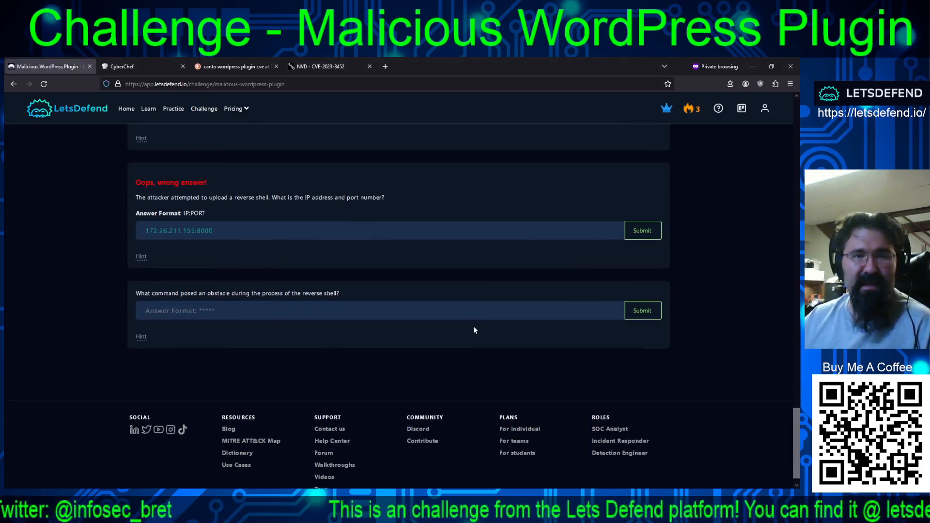
scroll(473, 328, up, 4)
scroll(472, 326, down, 3)
scroll(473, 326, up, 1)
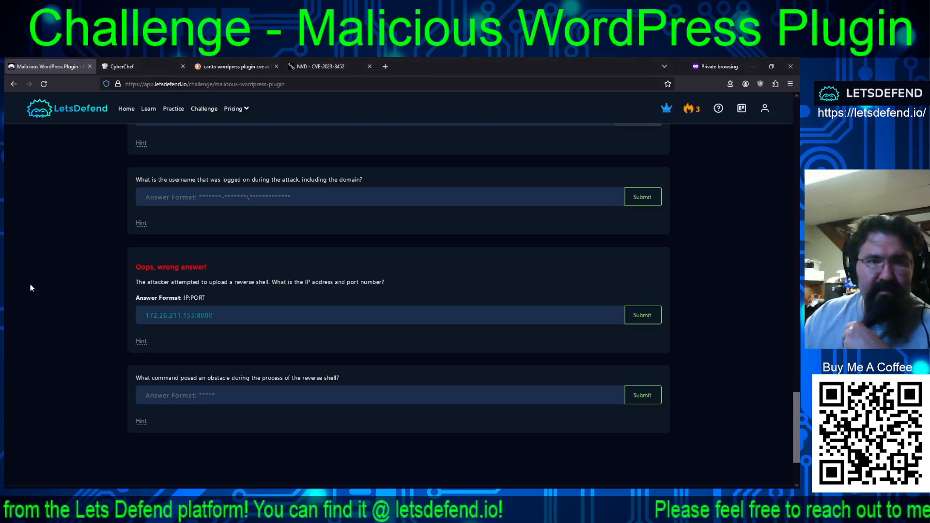
click(141, 224)
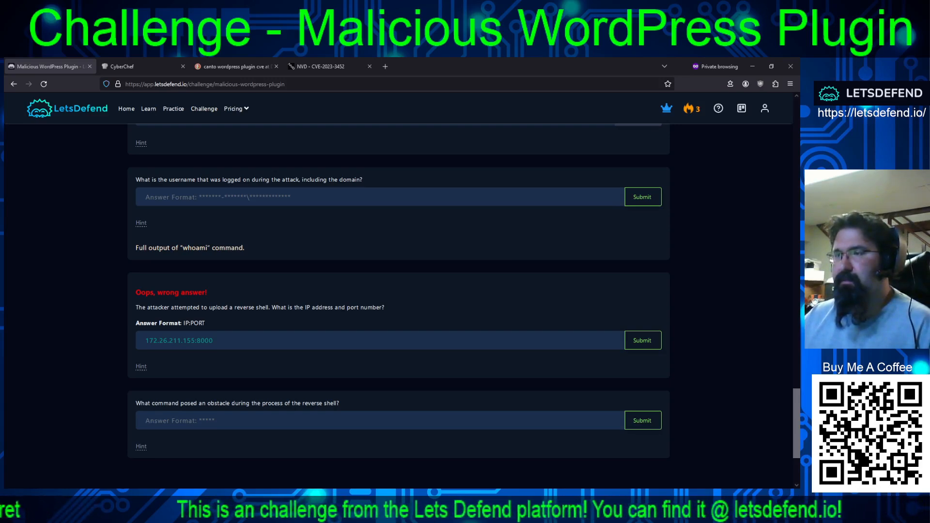
- Search Wireshark's packet details for "whoami" and filter NetworkMiner's parameters by the same keyword to identify the frames of the matching GET requests
key(alt+Tab)
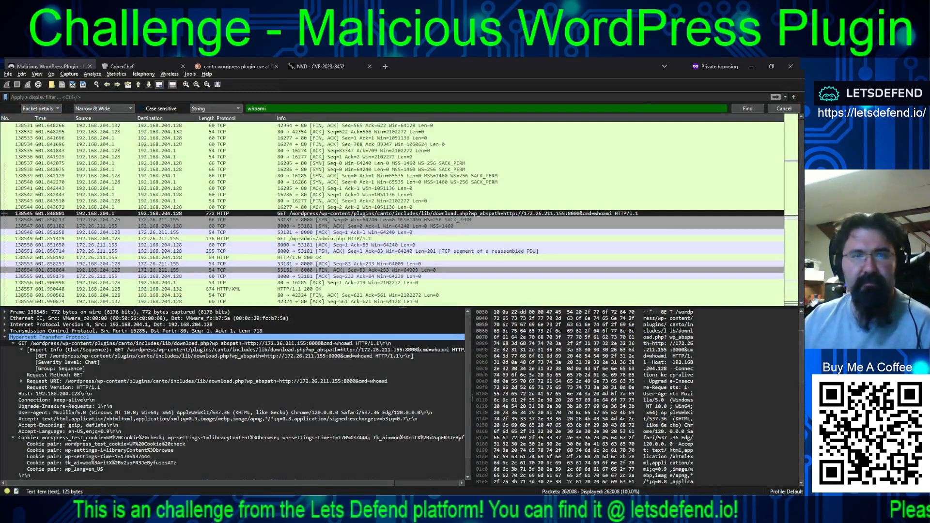
click(747, 109)
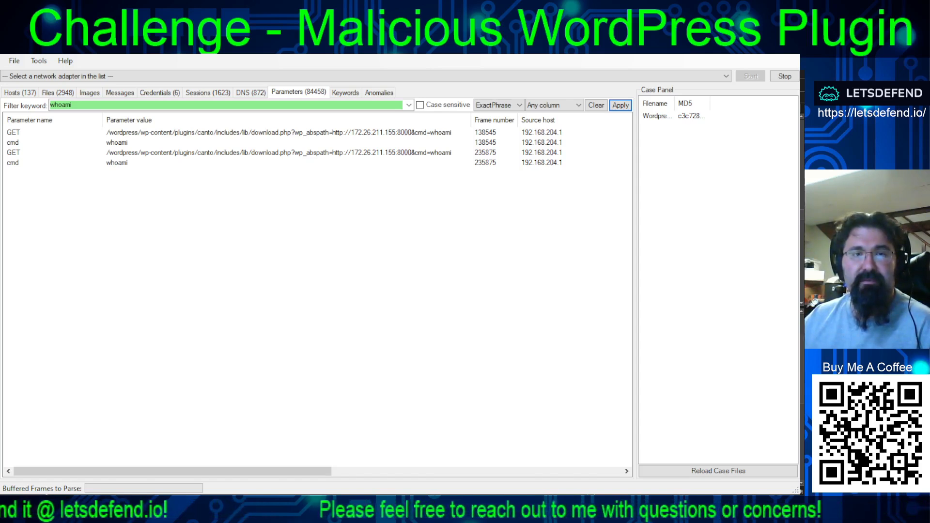
click(416, 133)
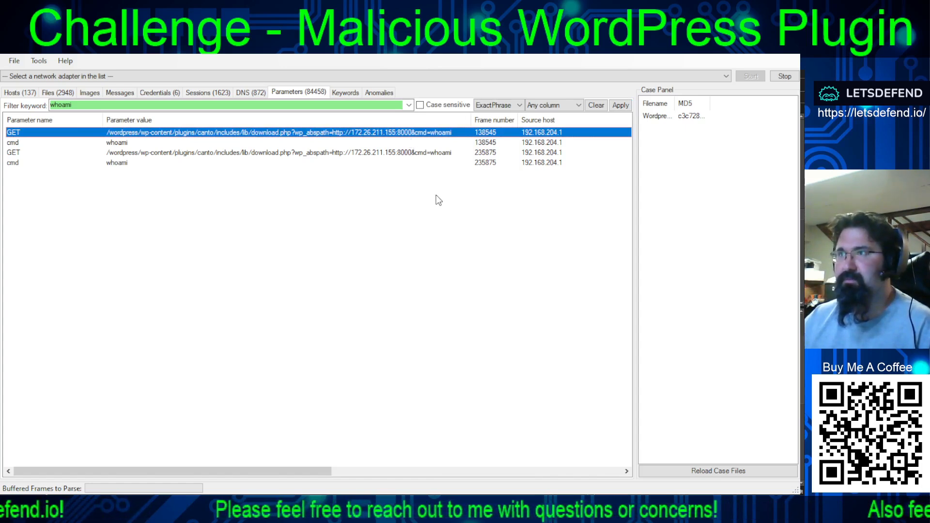
click(491, 153)
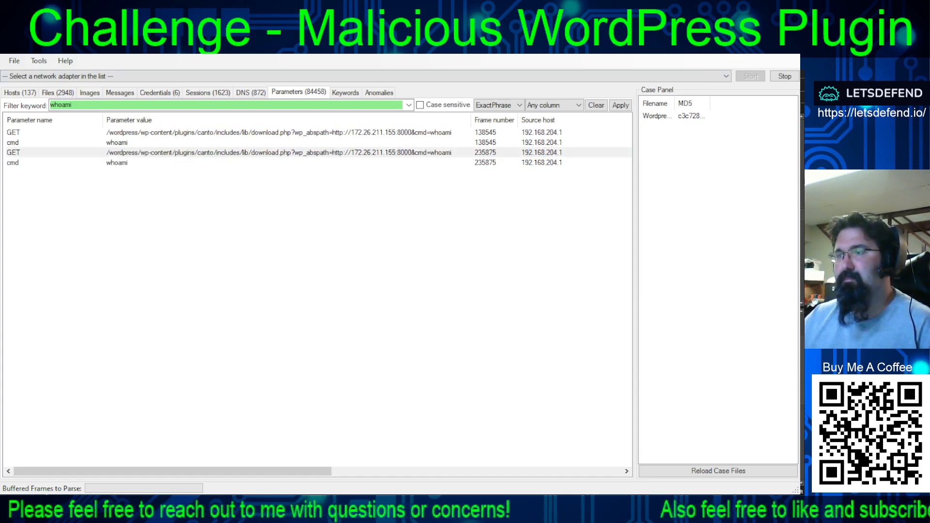
- Switch to Wireshark, follow the stream of the whoami request in frame 235875, and copy the command output line "desktop-2r3ar22\administrator"
key(alt+Tab)
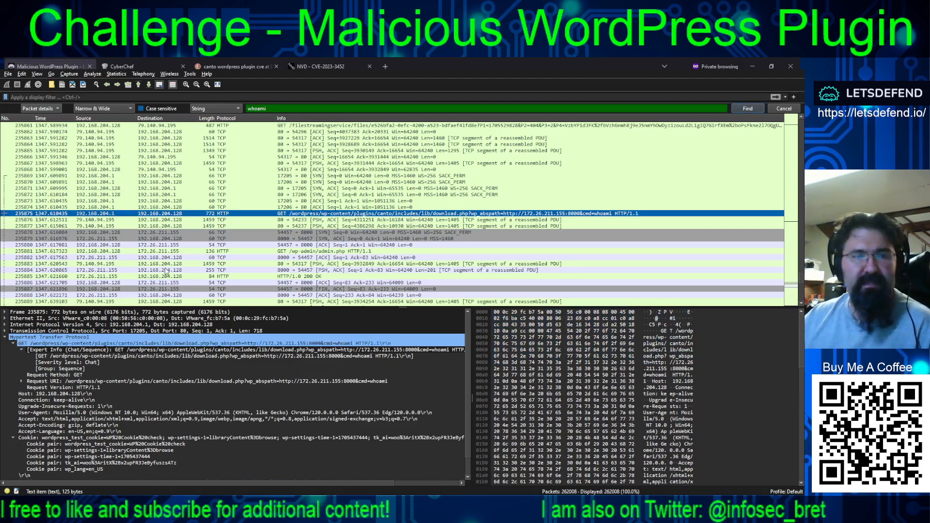
click(234, 346)
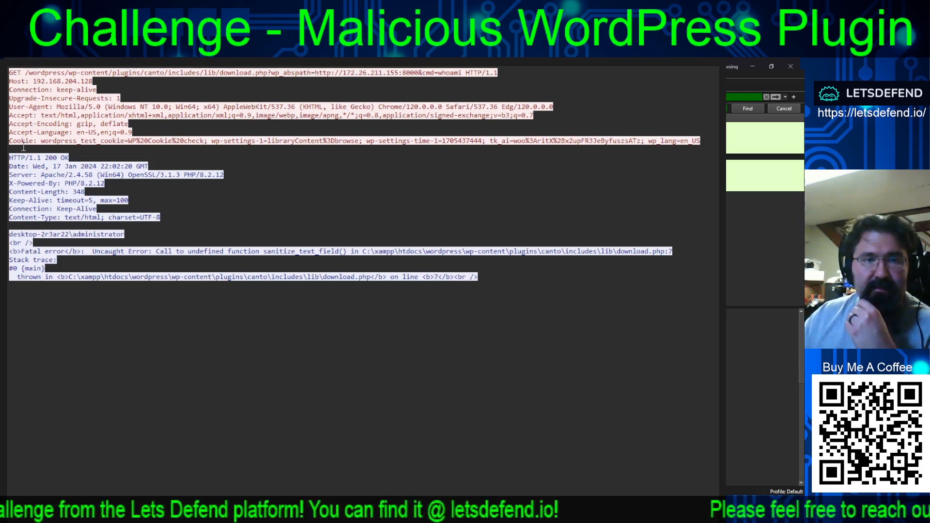
drag(10, 158, 98, 159)
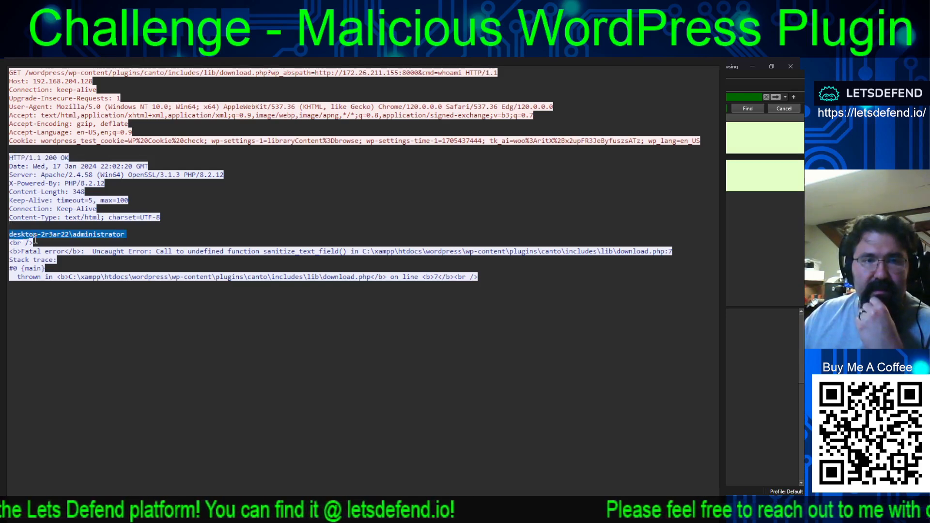
drag(10, 234, 125, 235)
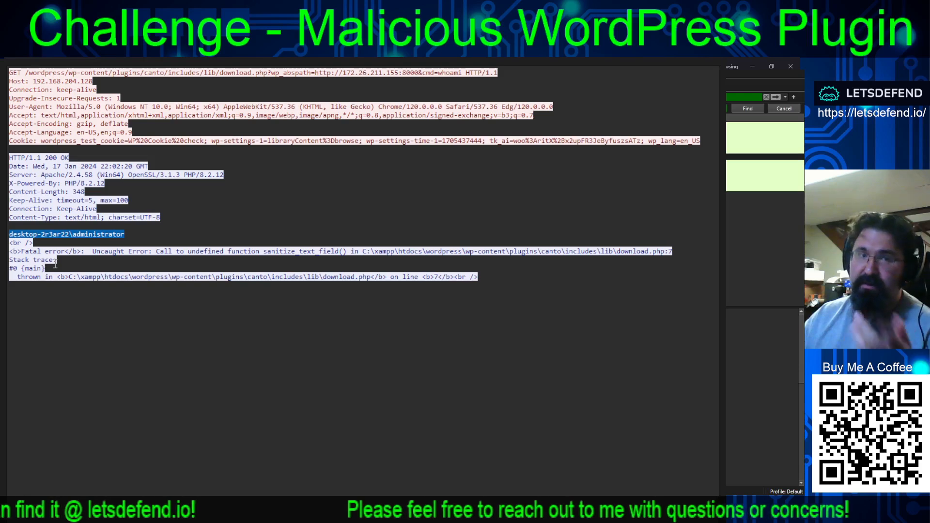
right_click(48, 234)
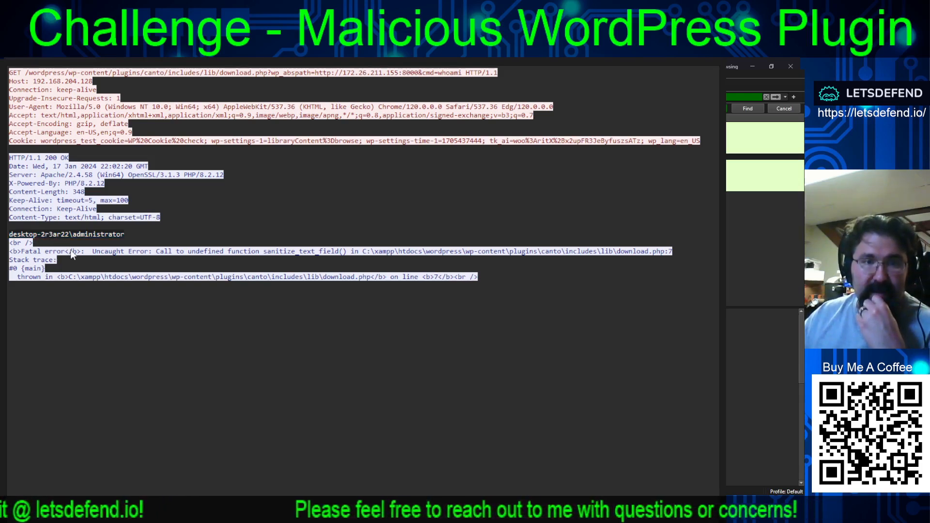
click(72, 243)
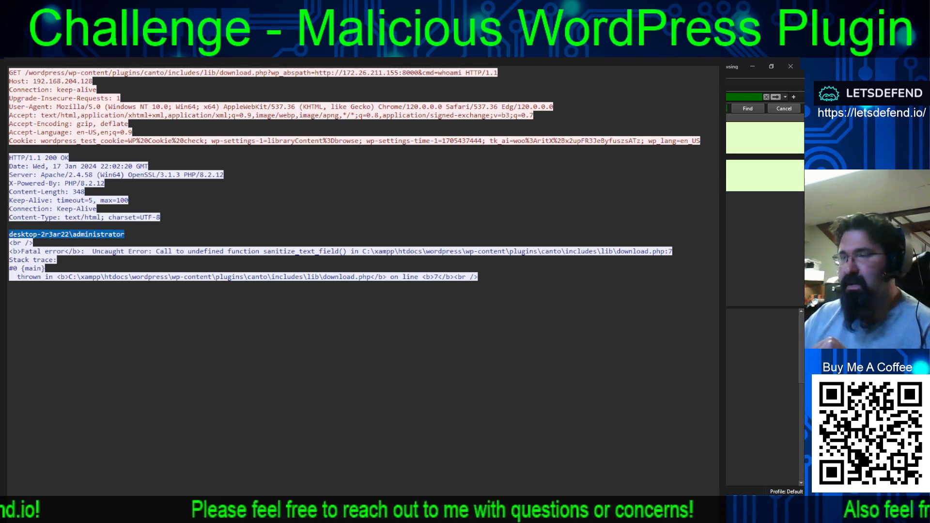
- Return to the challenge page and submit "desktop-2r3ar22\administrator" as the username logged on during the attack
key(alt+Tab)
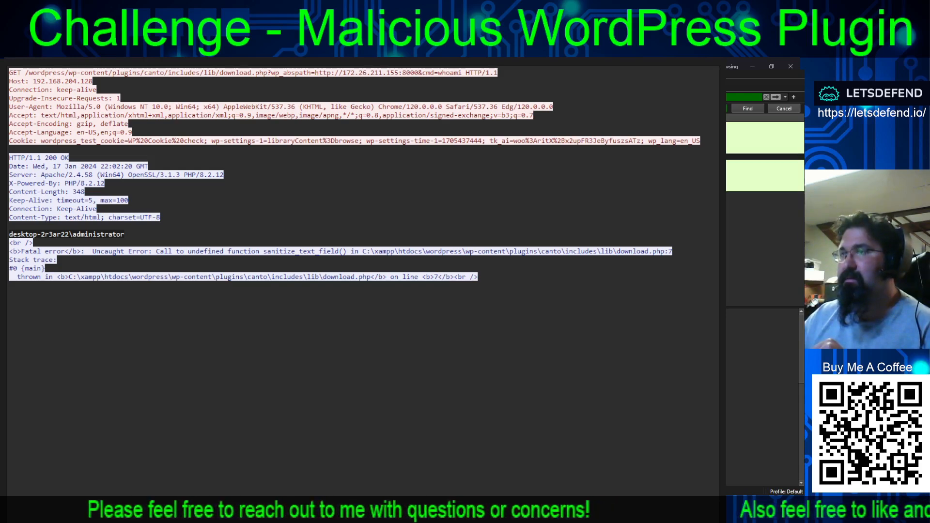
key(alt+Tab)
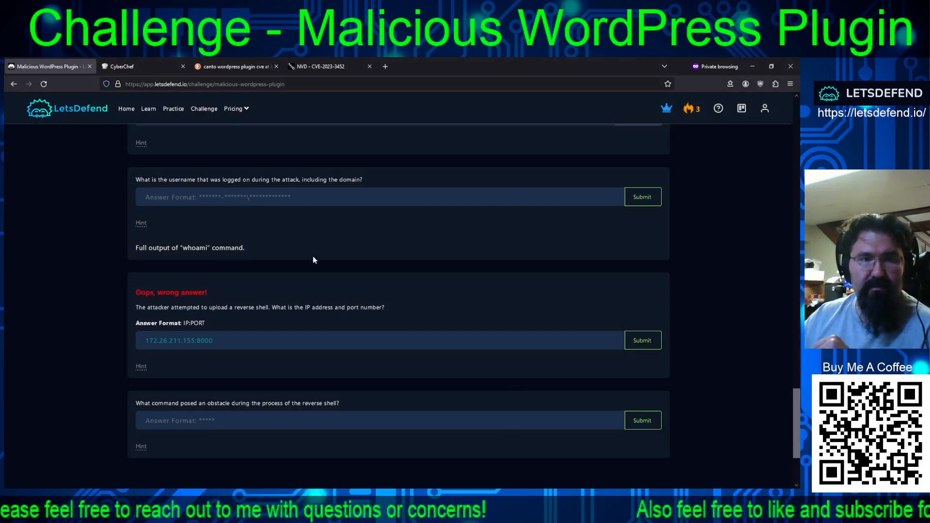
key(ctrl+v)
click(639, 197)
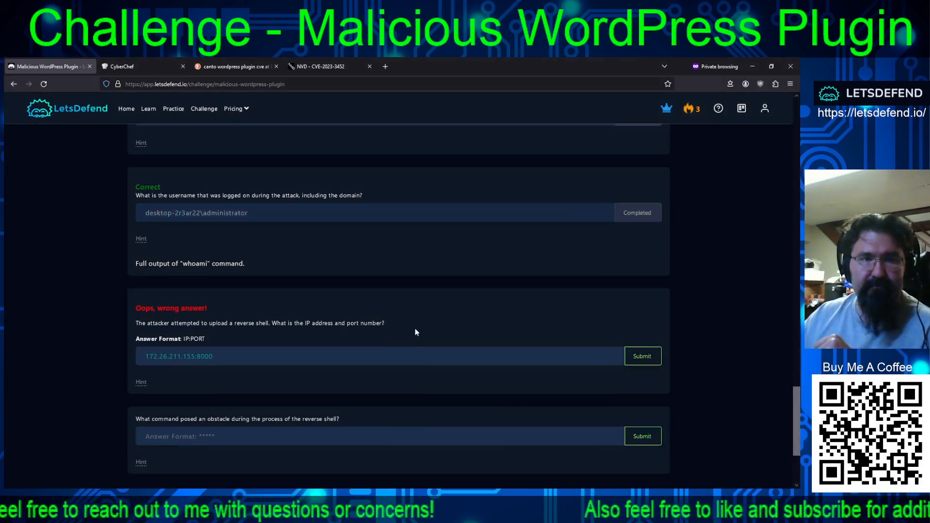
- Review the remaining questions, switch to NetworkMiner, and examine the ls and pslist requests among the parameters filtered by "cmd="
scroll(431, 295, down, 2)
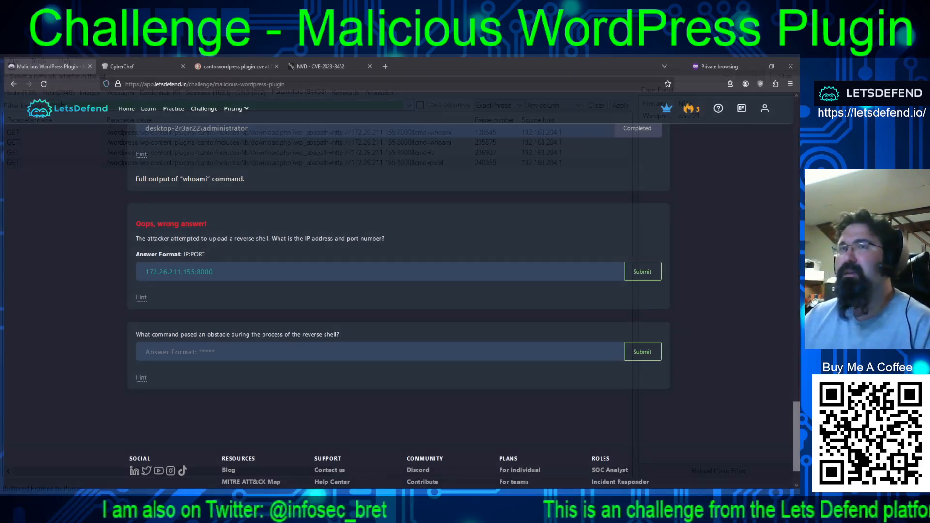
key(alt+Tab)
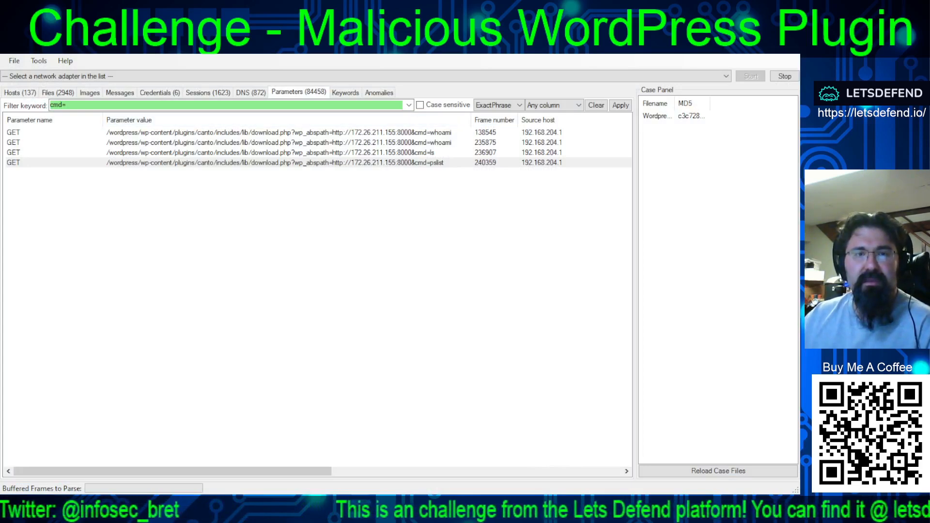
click(425, 153)
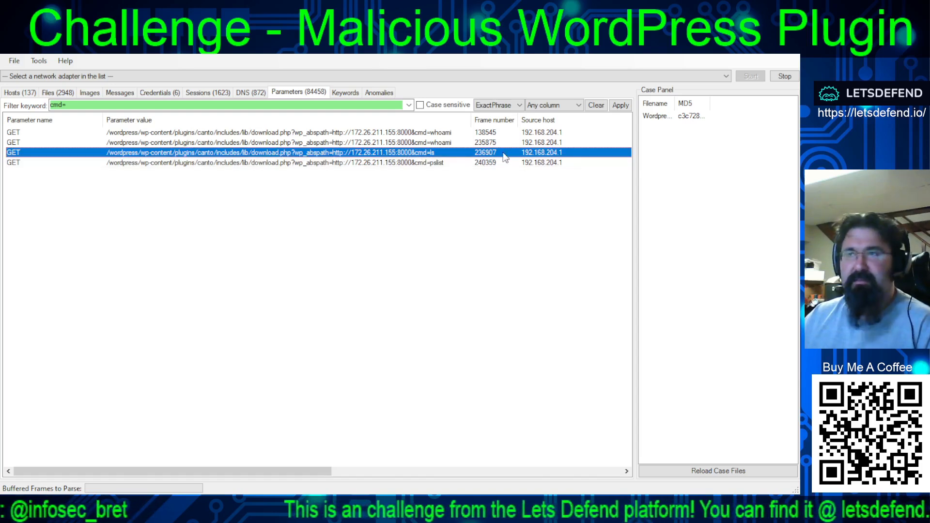
click(443, 162)
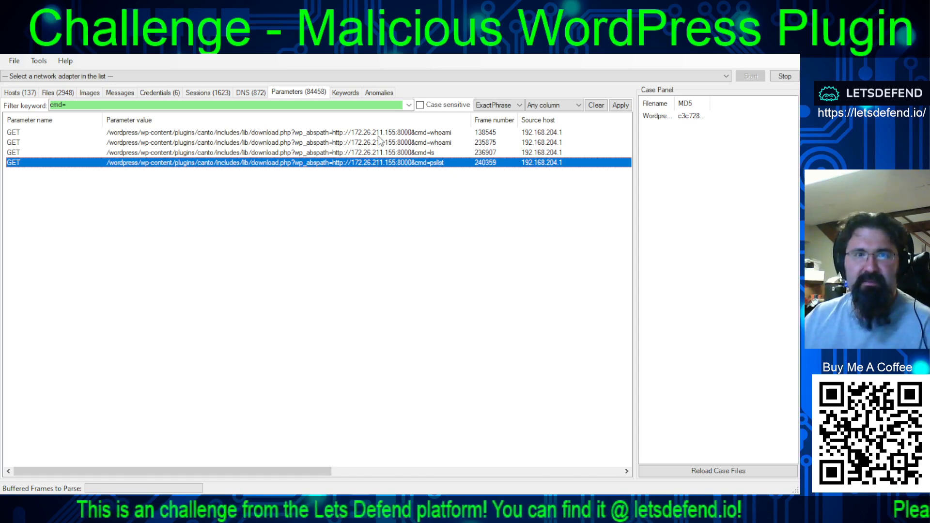
- Filter NetworkMiner's parameters by the keyword ":8000" and review the matching requests to the attacker's server
click(305, 103)
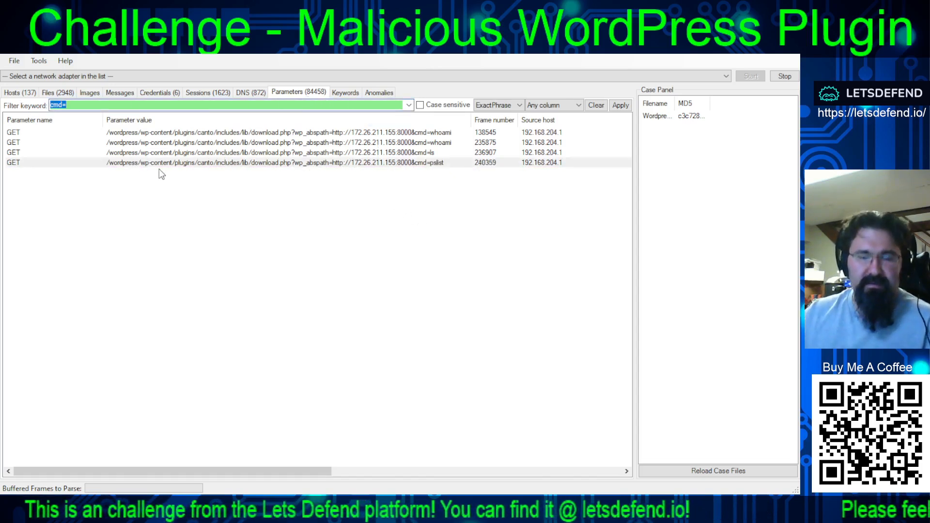
text(:8000)
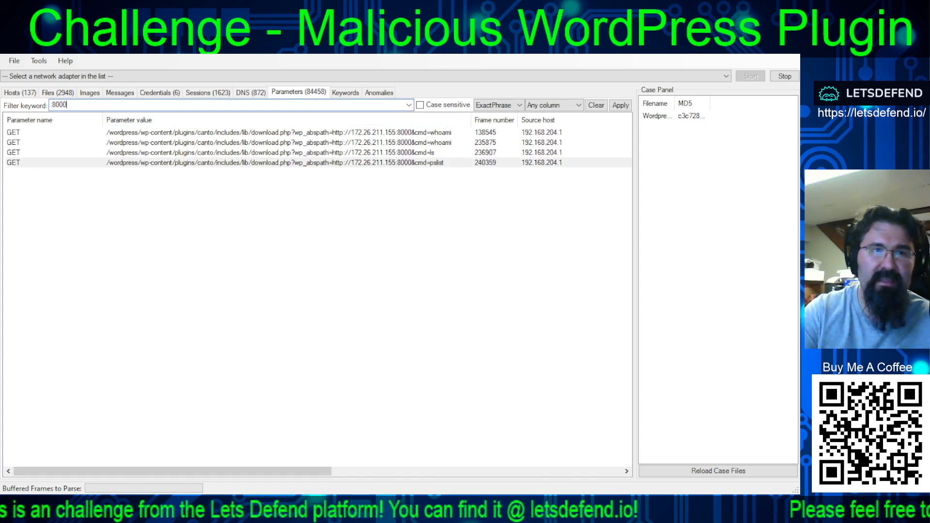
key(Return)
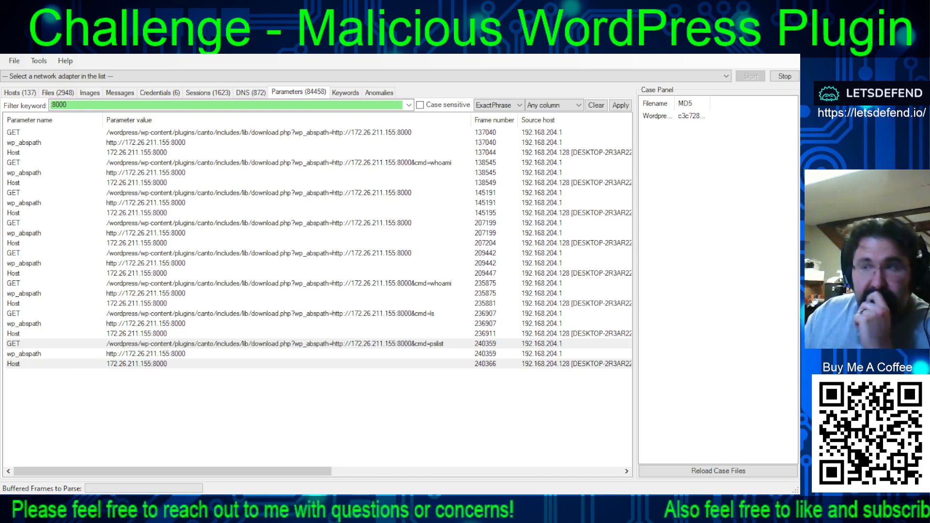
key(ctrl+a)
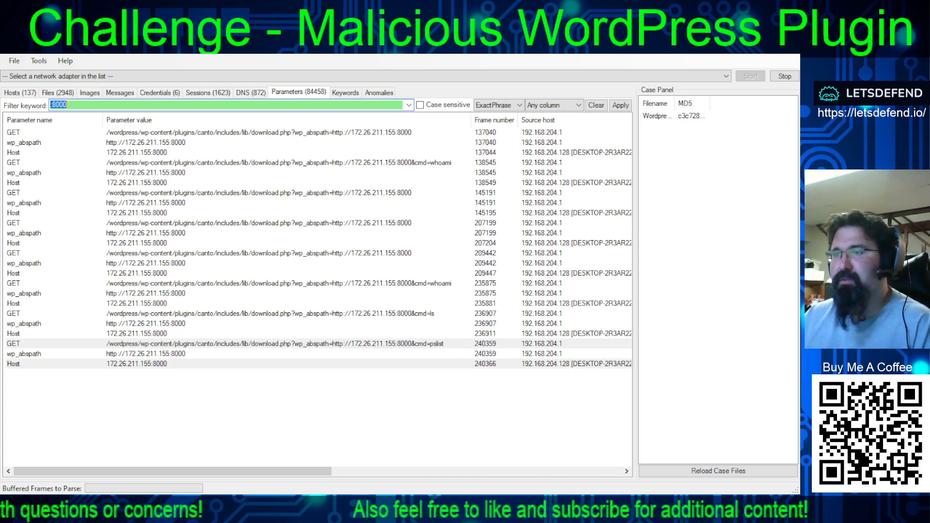
click(53, 104)
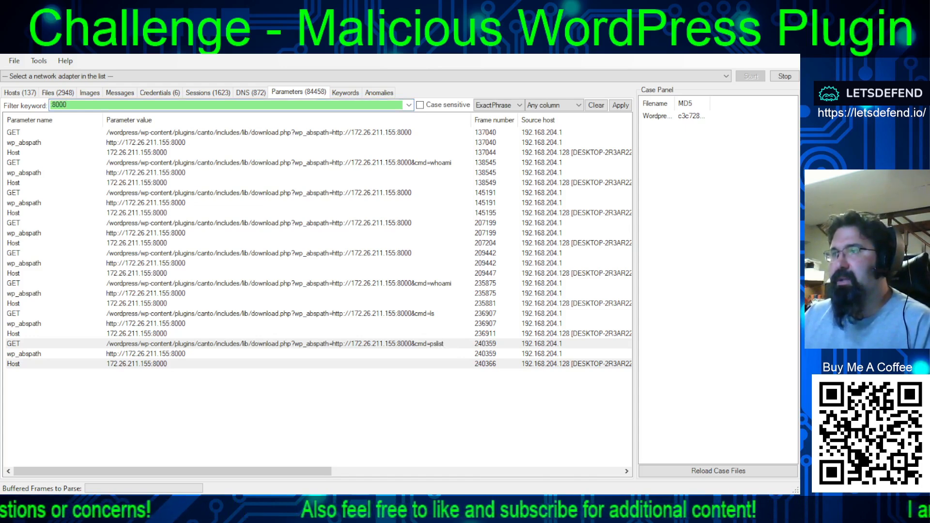
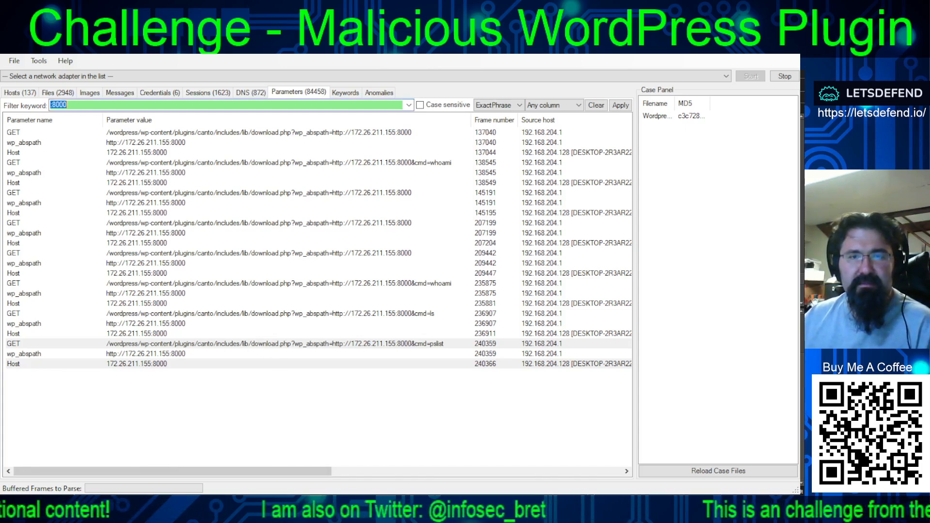
- Switch to Wireshark, close the pslist request's followed stream, and remove the display filter to list all packets
click(51, 105)
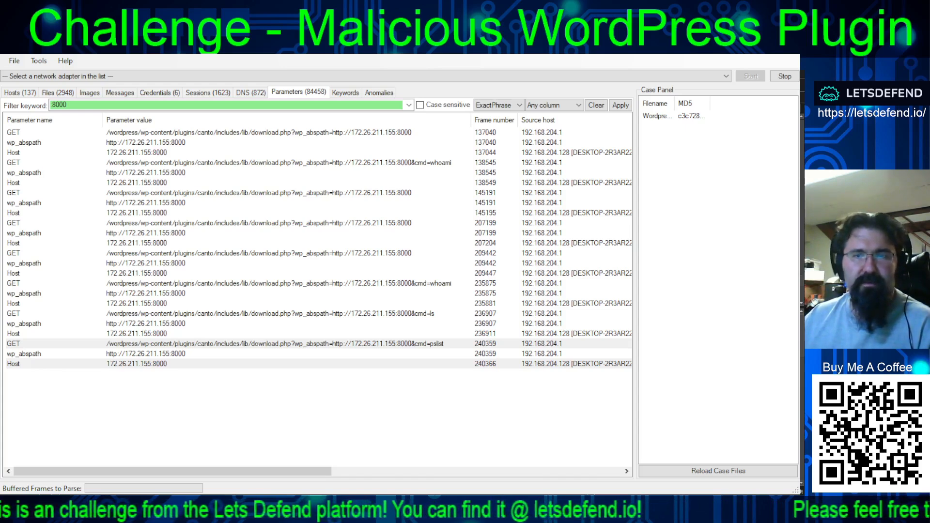
key(ctrl+a)
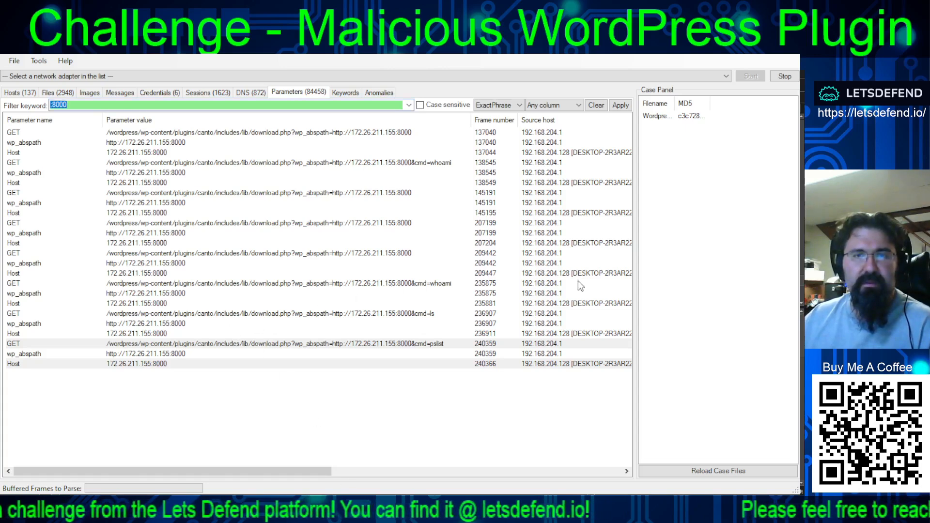
key(alt+Tab)
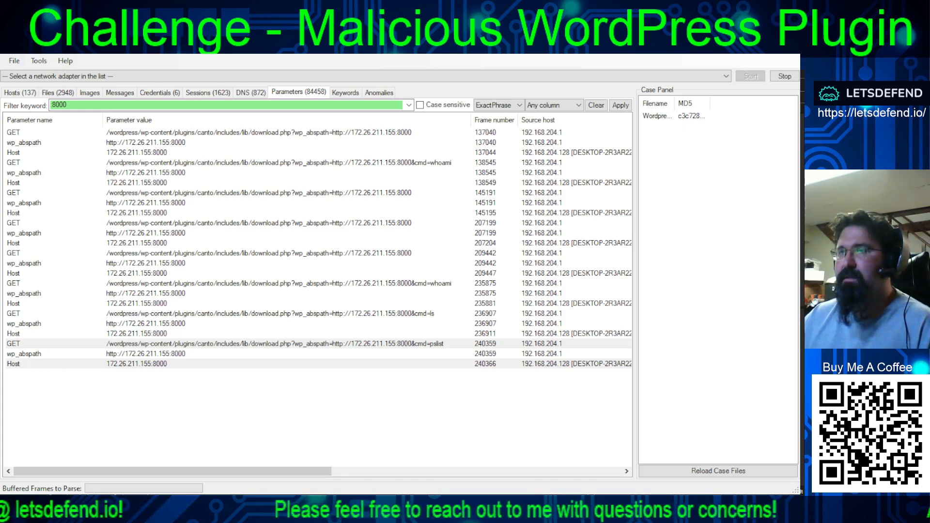
key(alt+Tab)
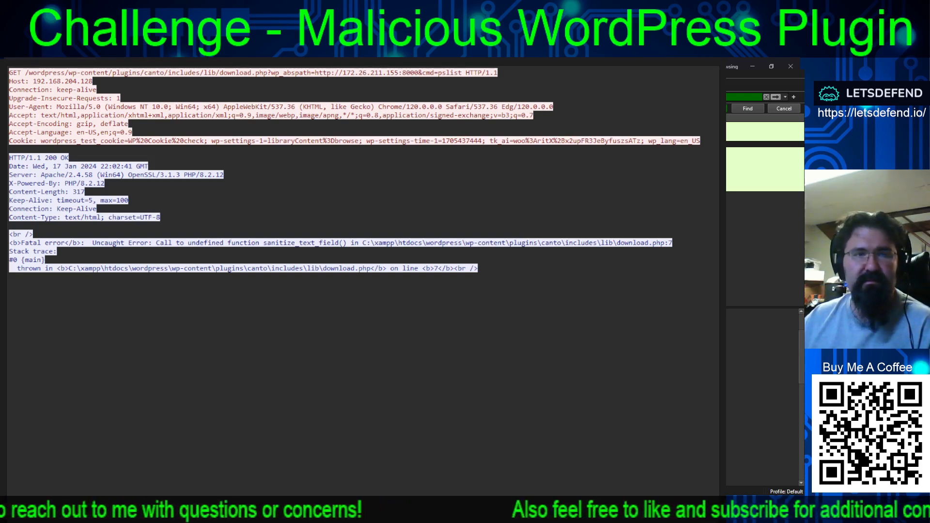
drag(460, 71, 455, 73)
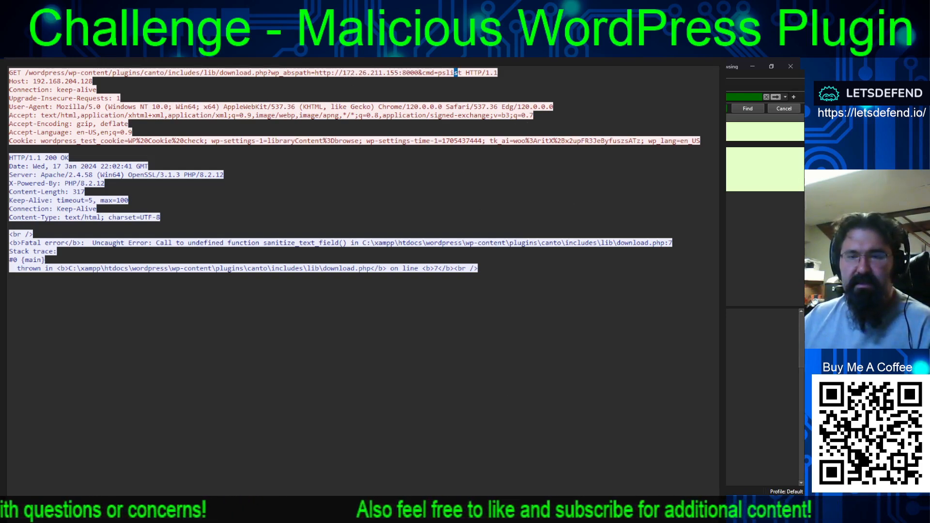
key(Escape)
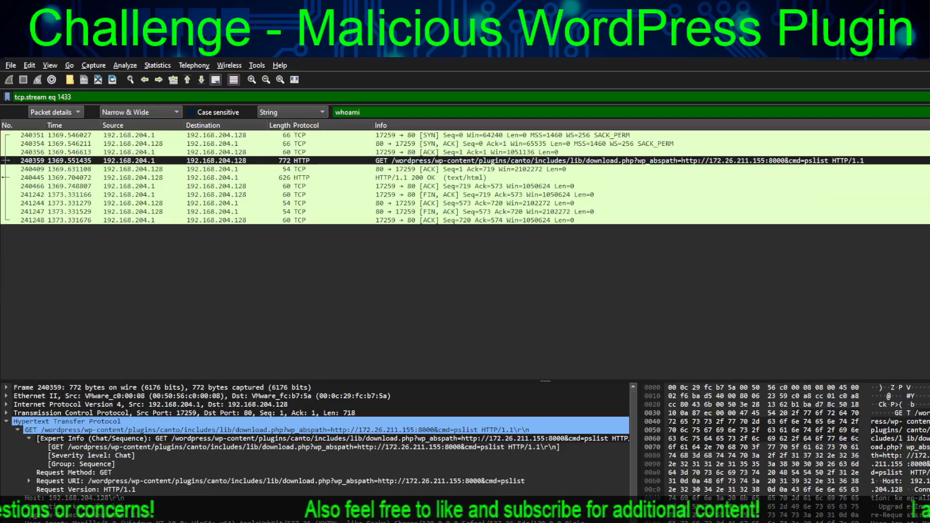
key(Escape)
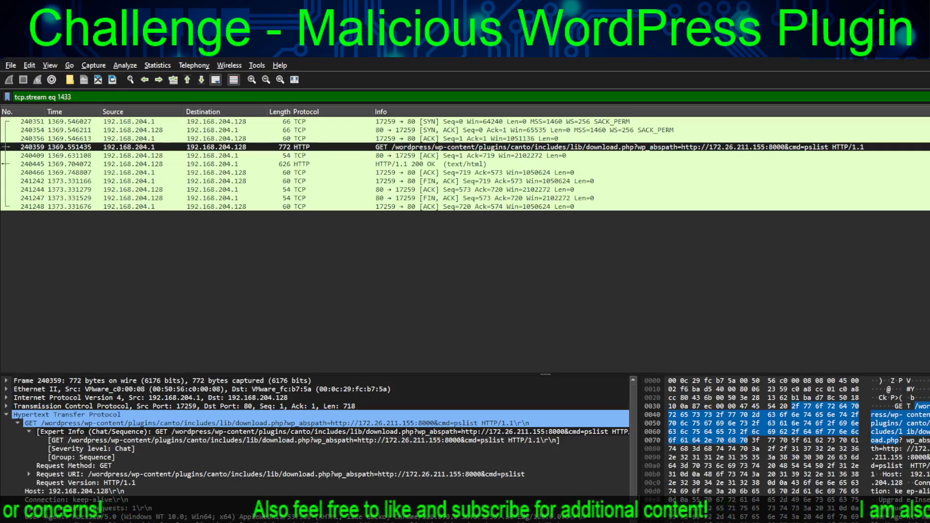
click(927, 97)
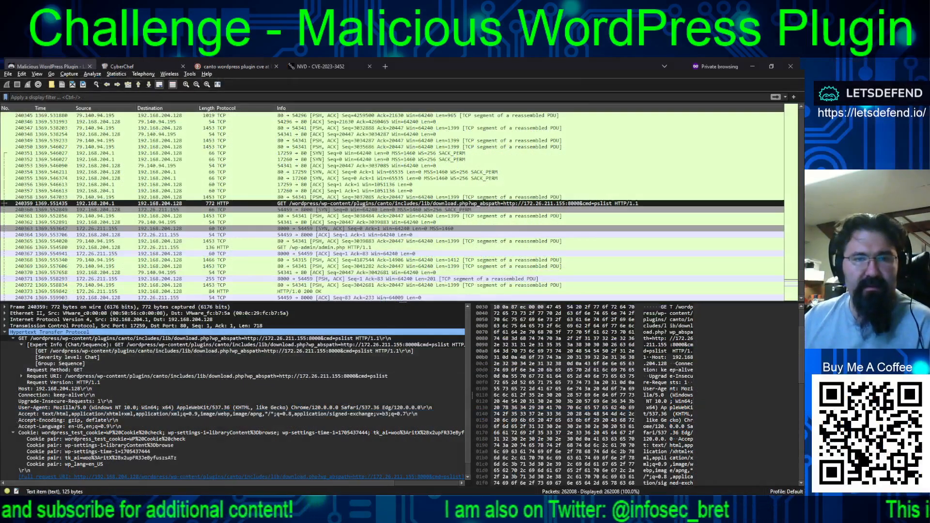
- Examine the unfiltered packets that follow the pslist request in frame 240359
scroll(402, 209, down, 16)
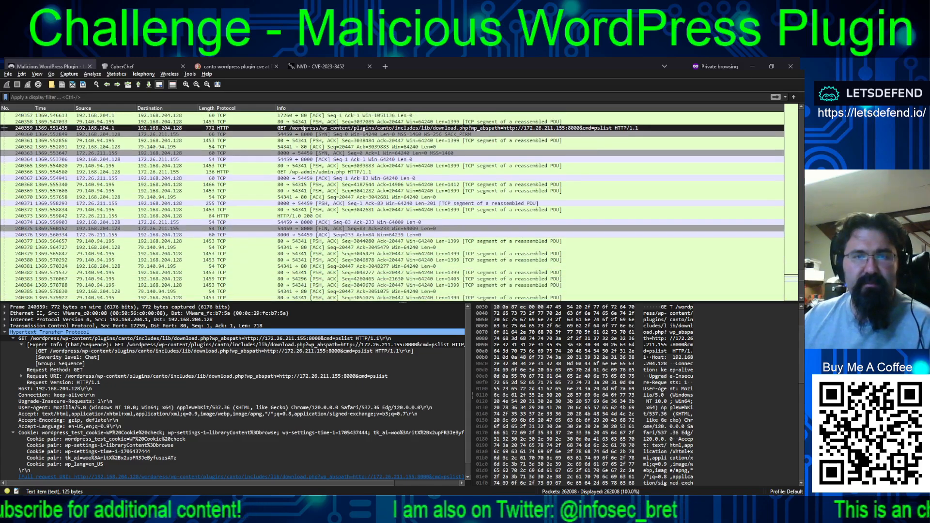
scroll(402, 208, down, 20)
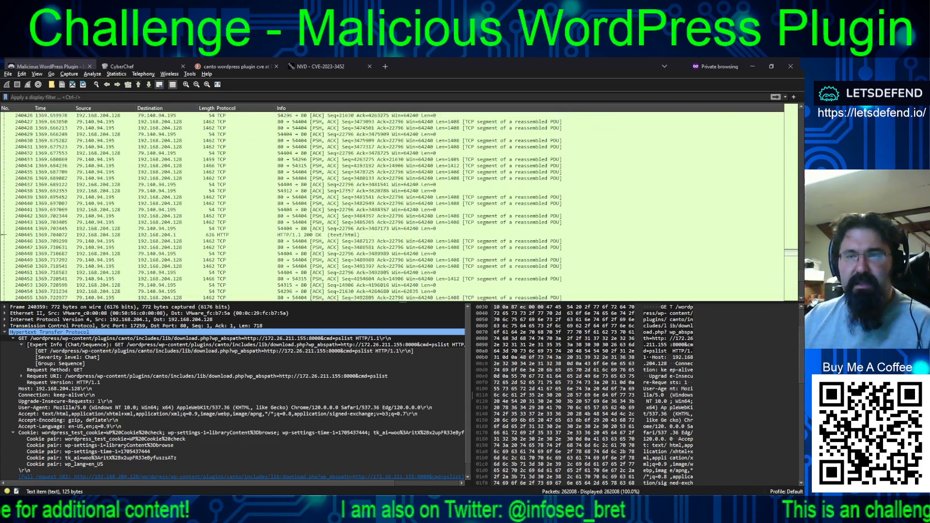
scroll(402, 208, down, 3)
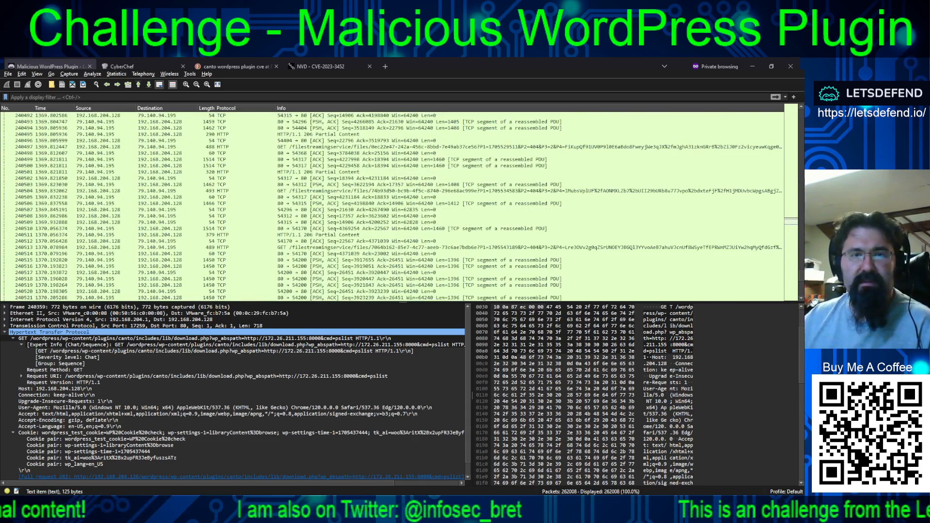
scroll(402, 208, down, 20)
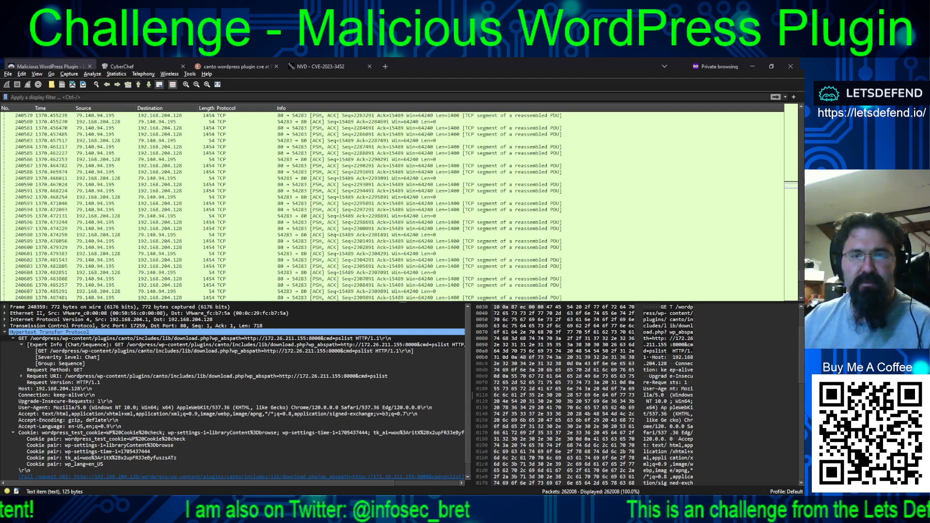
scroll(401, 208, down, 11)
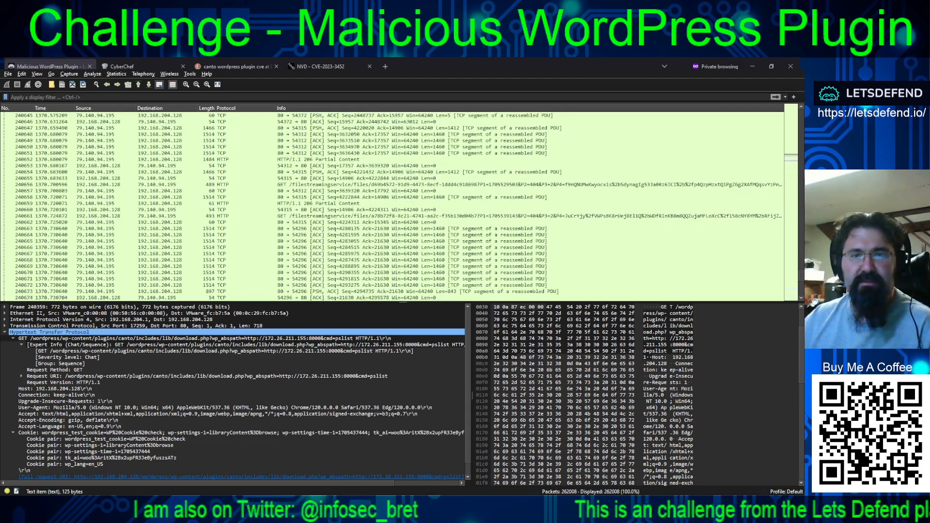
scroll(402, 208, down, 20)
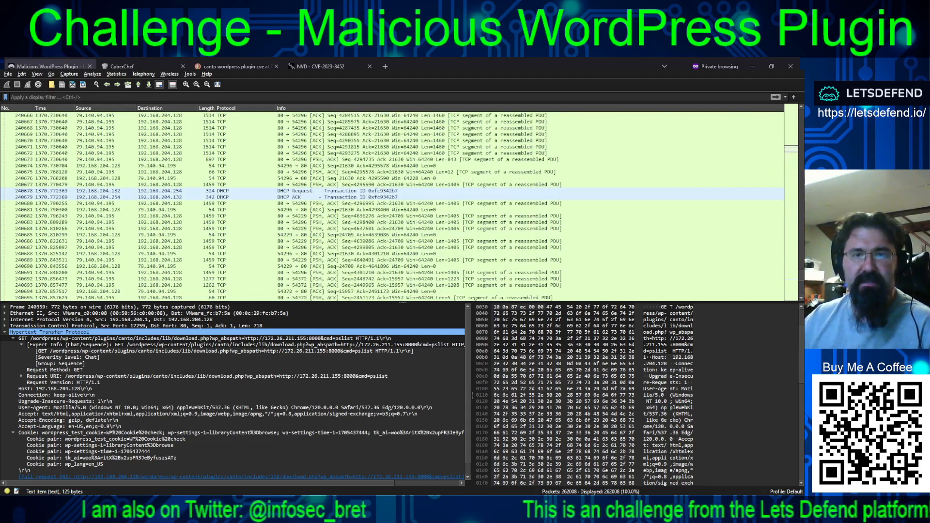
scroll(401, 208, down, 20)
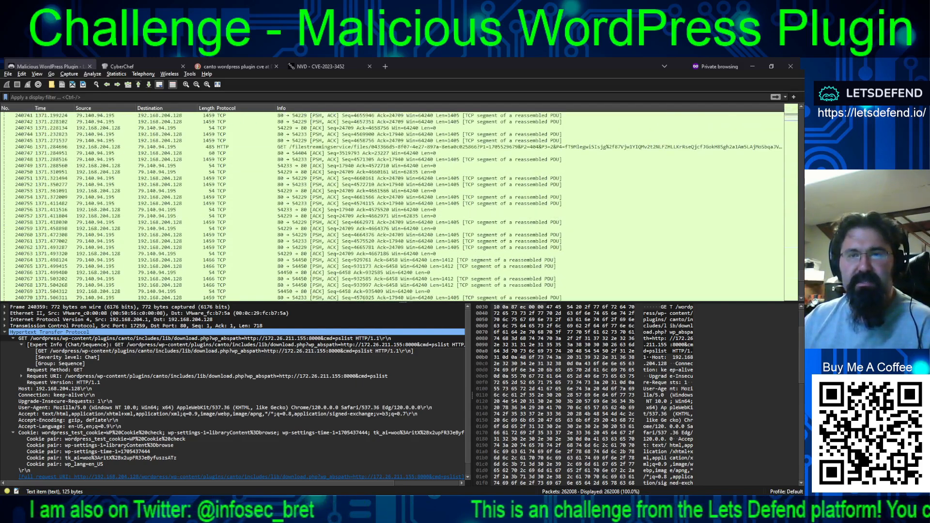
scroll(402, 208, up, 2)
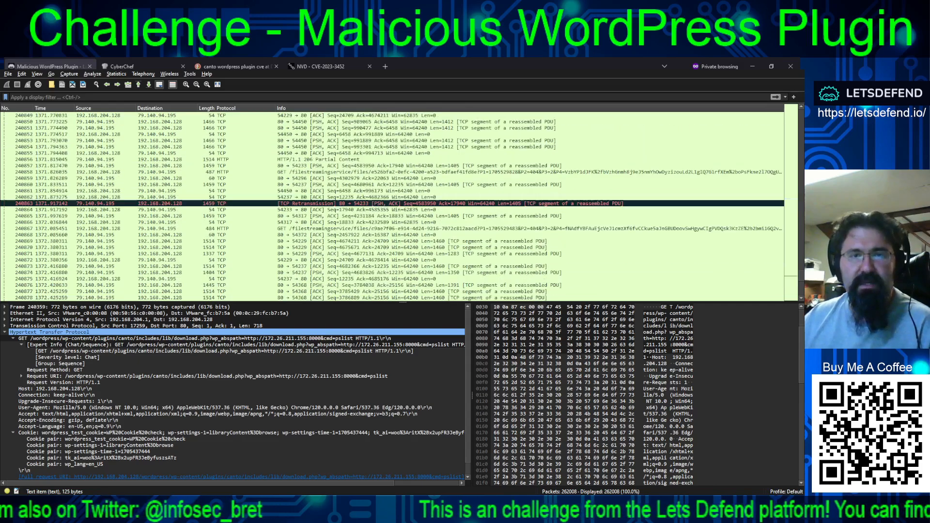
scroll(402, 208, down, 20)
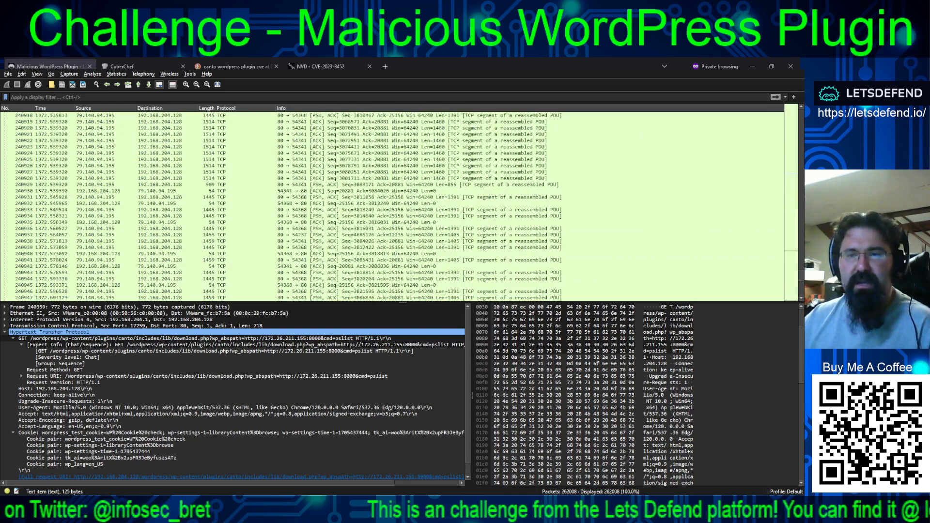
scroll(401, 208, down, 18)
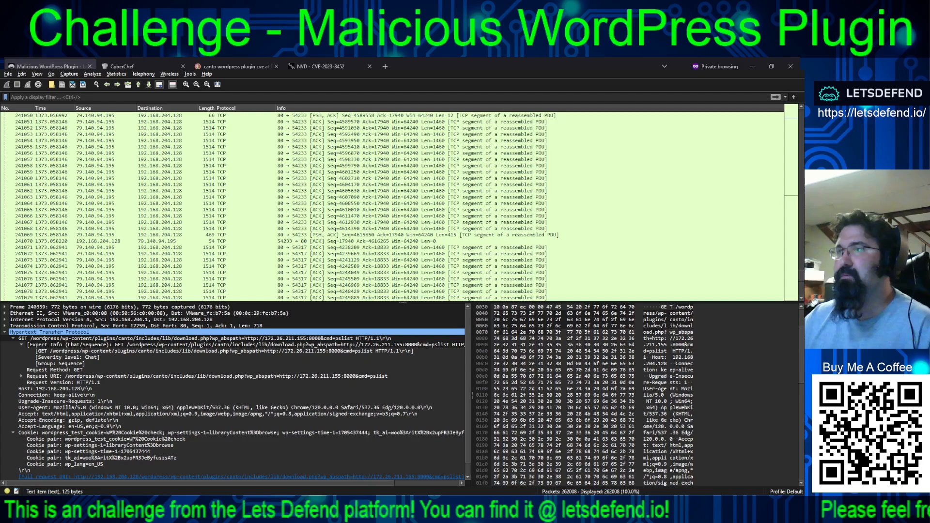
- Switch to NetworkMiner, clear the ":8000" keyword filter, and look through the parameters of frames around 249000 to 250600
key(alt+Tab)
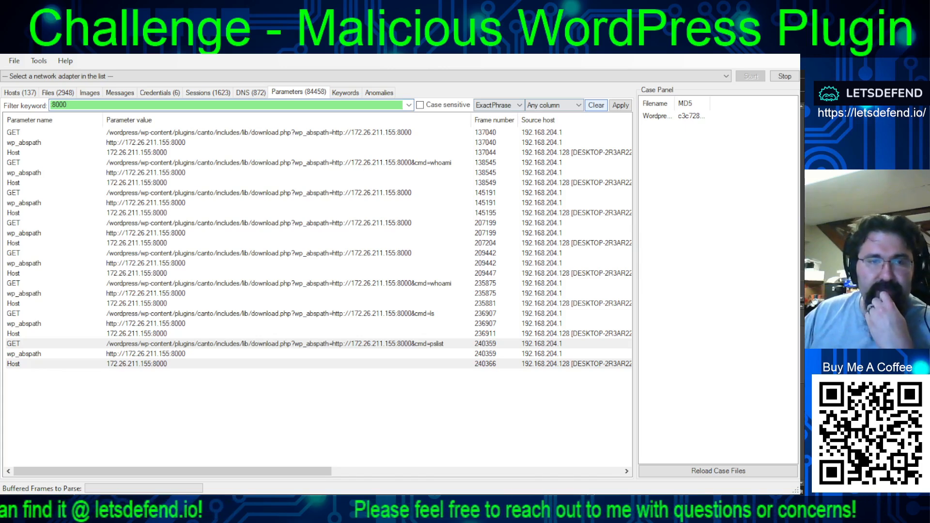
click(596, 105)
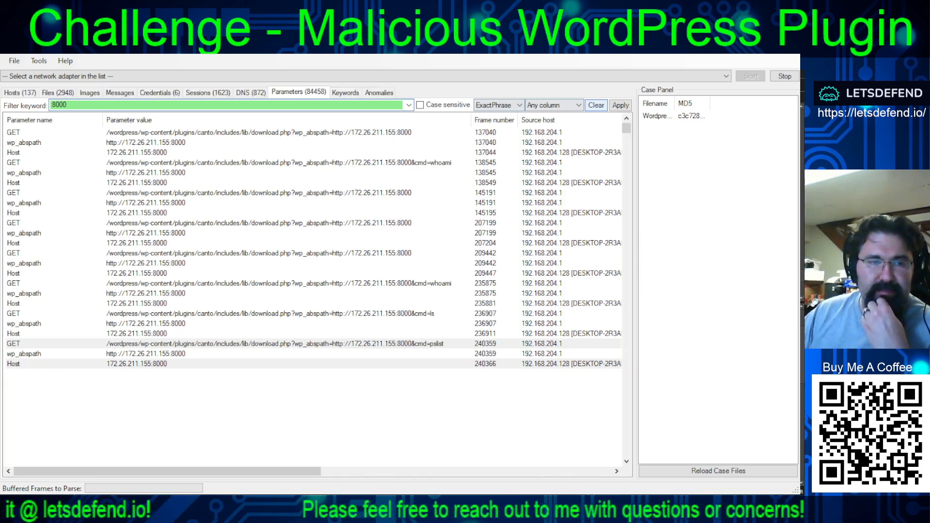
drag(627, 128, 623, 433)
scroll(547, 378, up, 9)
scroll(546, 373, up, 10)
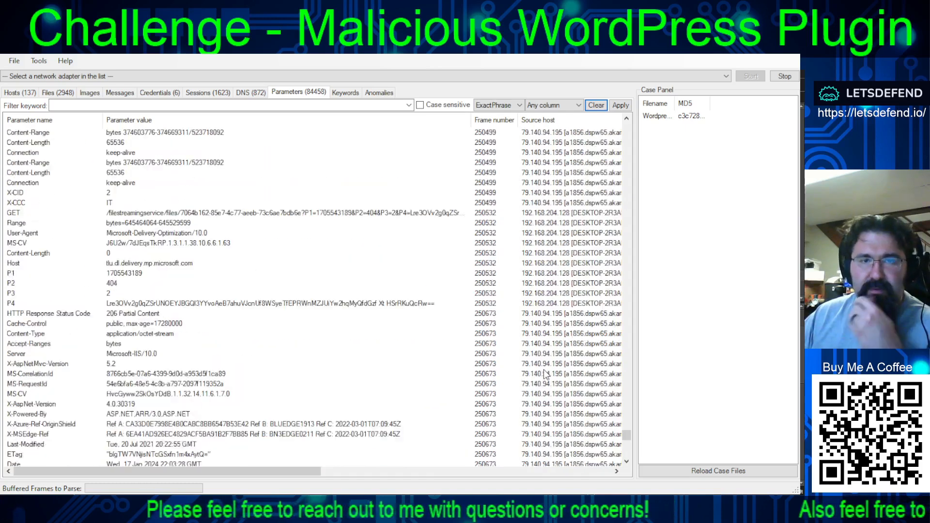
scroll(546, 370, up, 3)
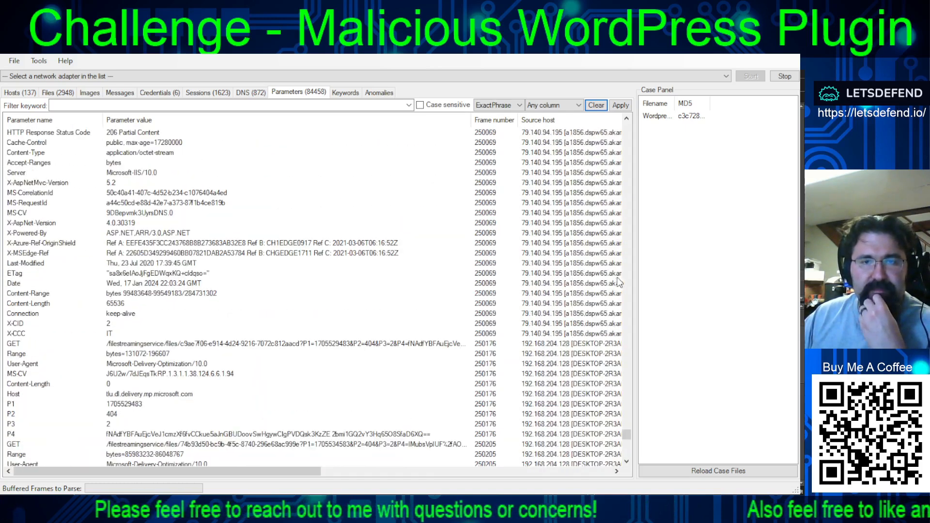
scroll(631, 276, up, 8)
scroll(629, 277, up, 12)
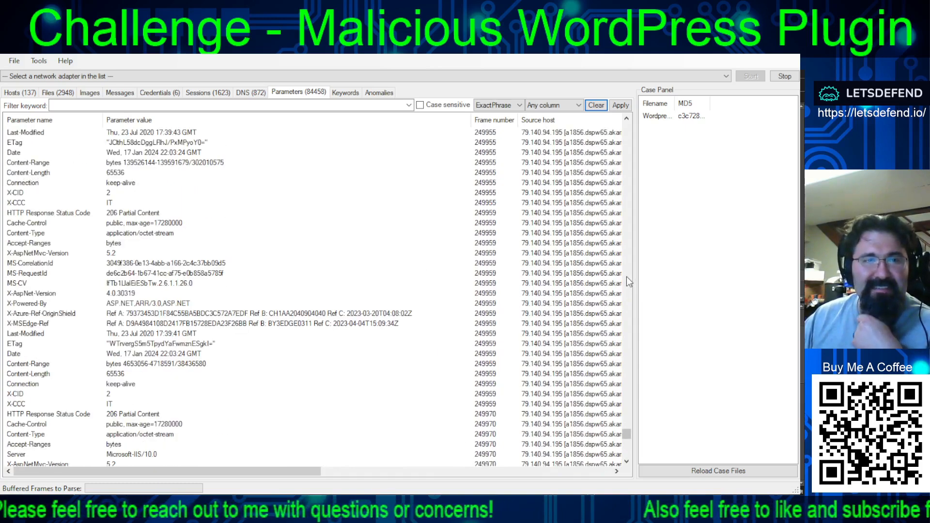
scroll(626, 277, up, 12)
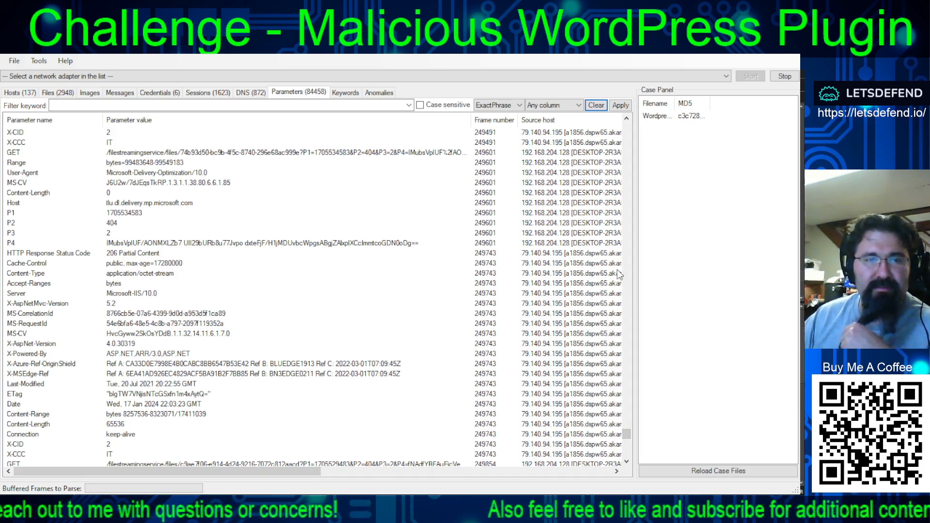
scroll(629, 207, up, 10)
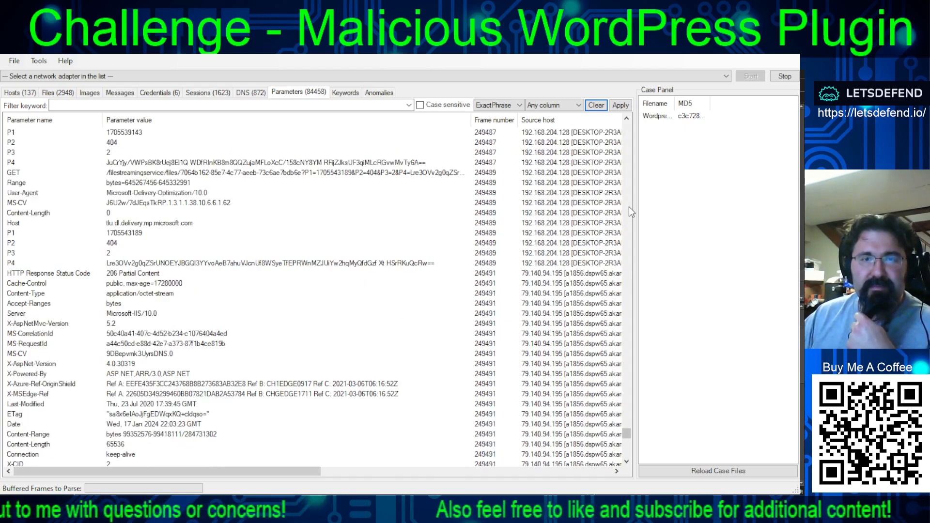
scroll(629, 207, up, 6)
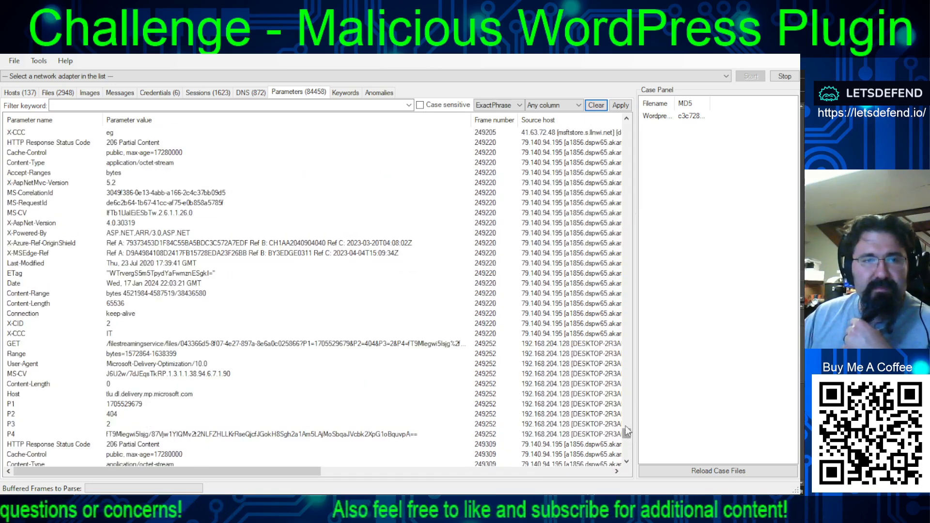
- Locate the pslist request's parameters at frame 240359 and select its wordpress_test_cookie entry
drag(626, 427, 629, 447)
click(629, 447)
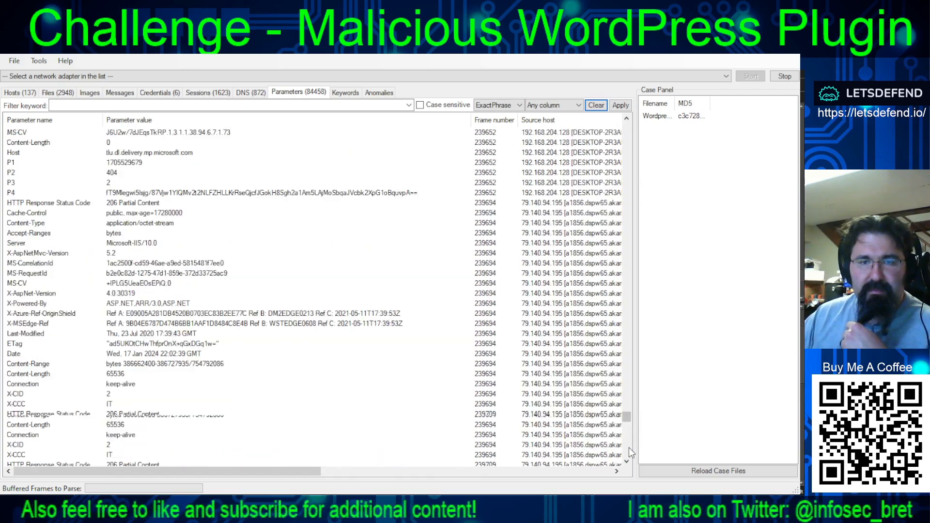
click(629, 448)
click(628, 447)
click(629, 447)
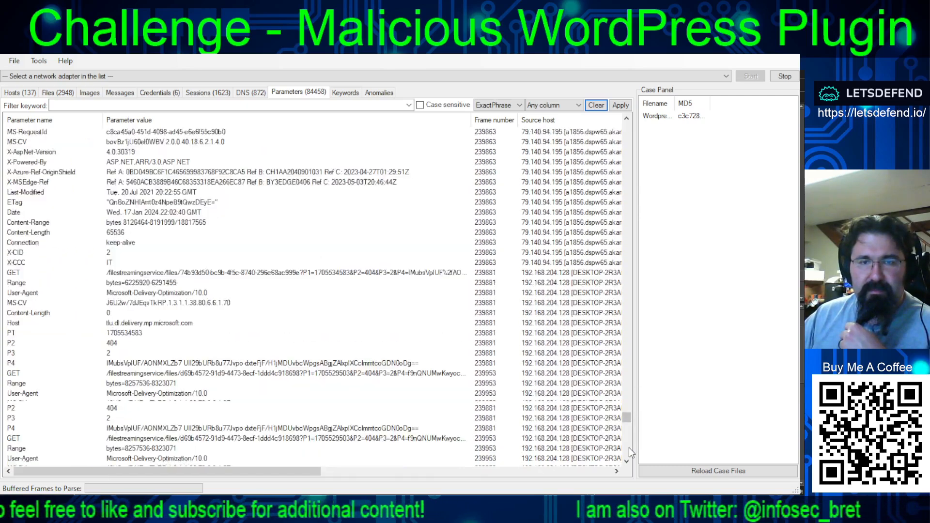
click(628, 447)
click(628, 447)
click(628, 448)
click(628, 447)
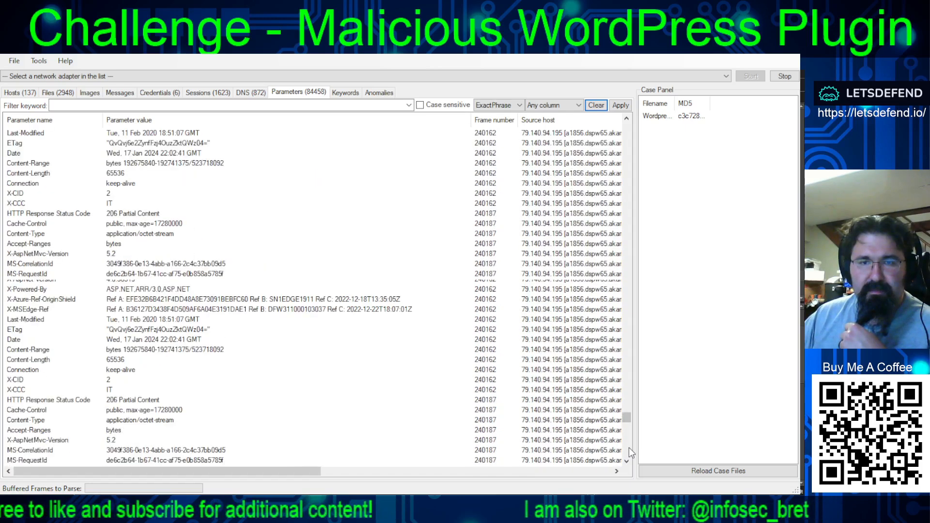
click(629, 448)
click(629, 447)
click(629, 447)
scroll(563, 349, down, 20)
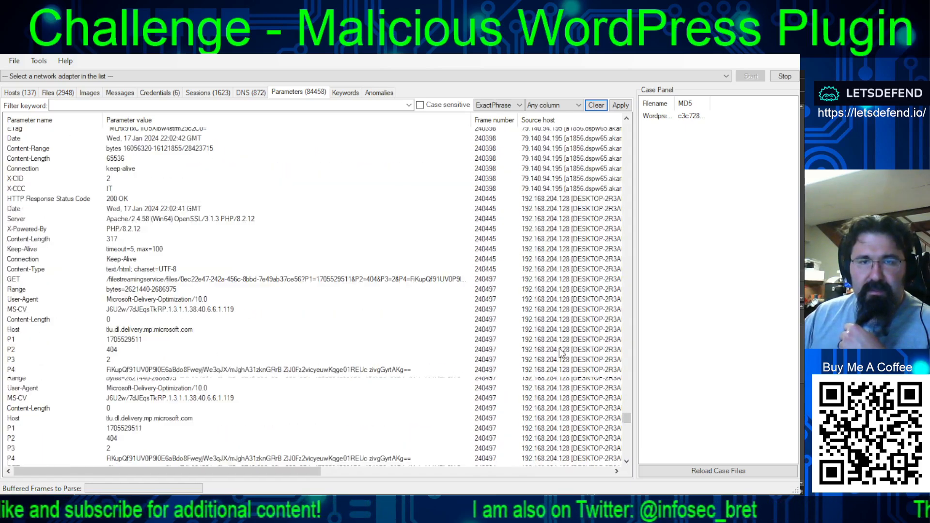
scroll(564, 347, up, 7)
scroll(564, 347, up, 20)
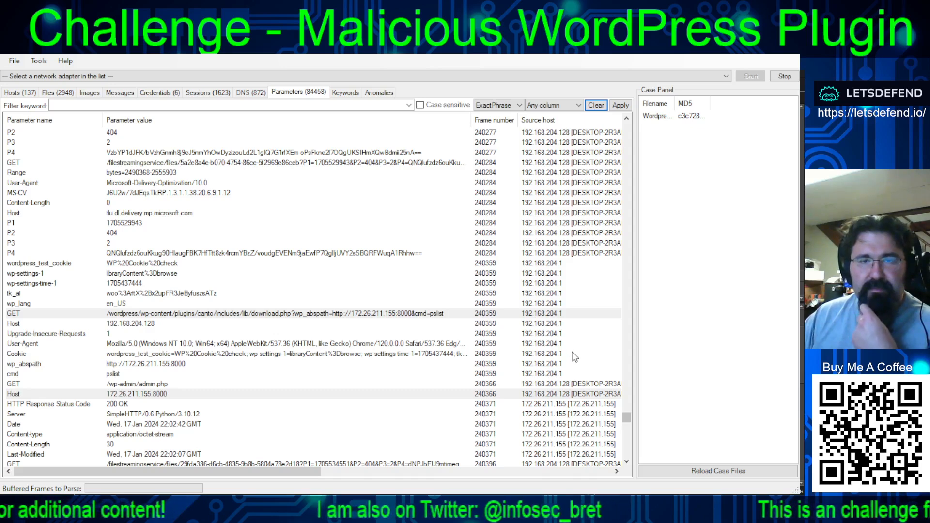
click(542, 265)
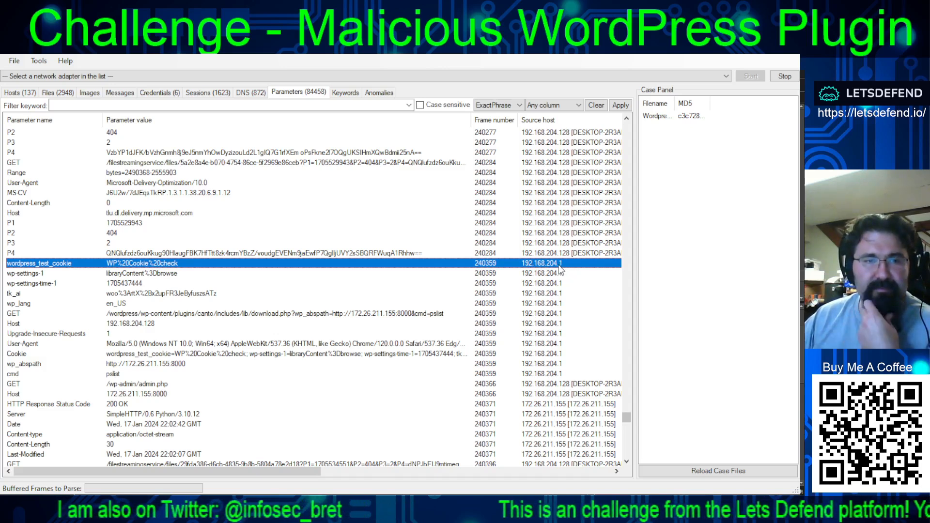
- Examine the parameters that follow the pslist request, from frame 240359 to frame 240682
scroll(567, 316, down, 5)
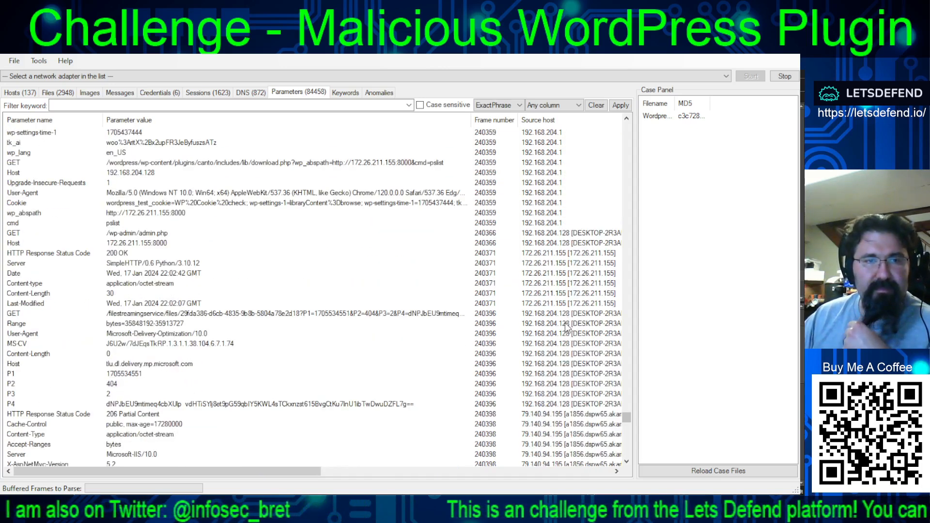
scroll(566, 327, down, 6)
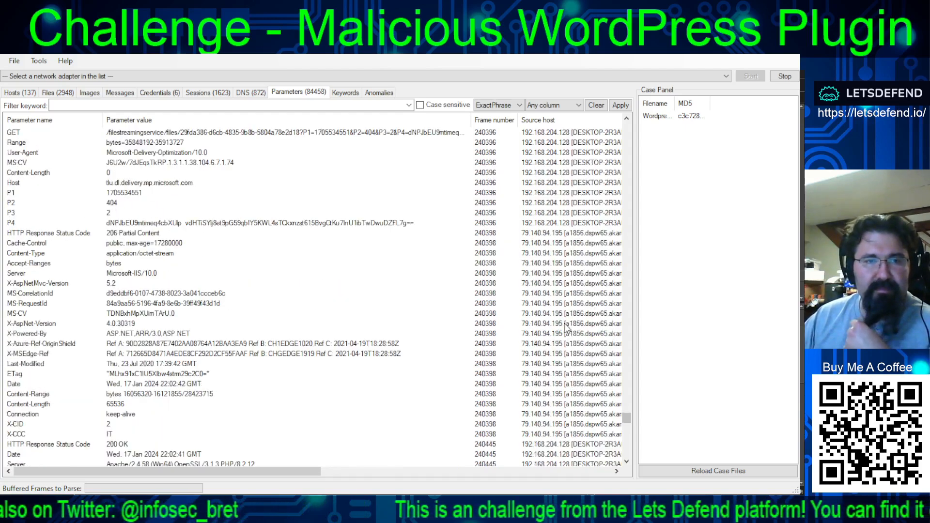
scroll(566, 327, down, 15)
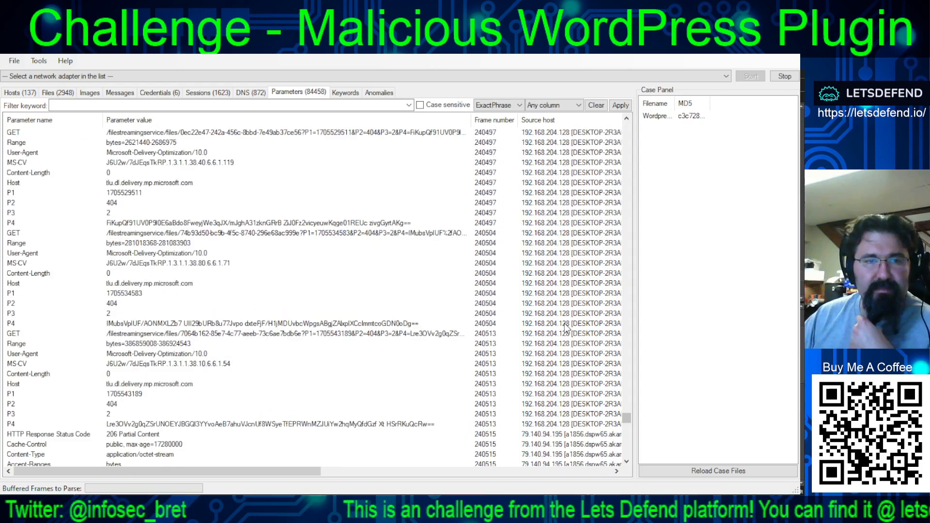
scroll(567, 326, down, 15)
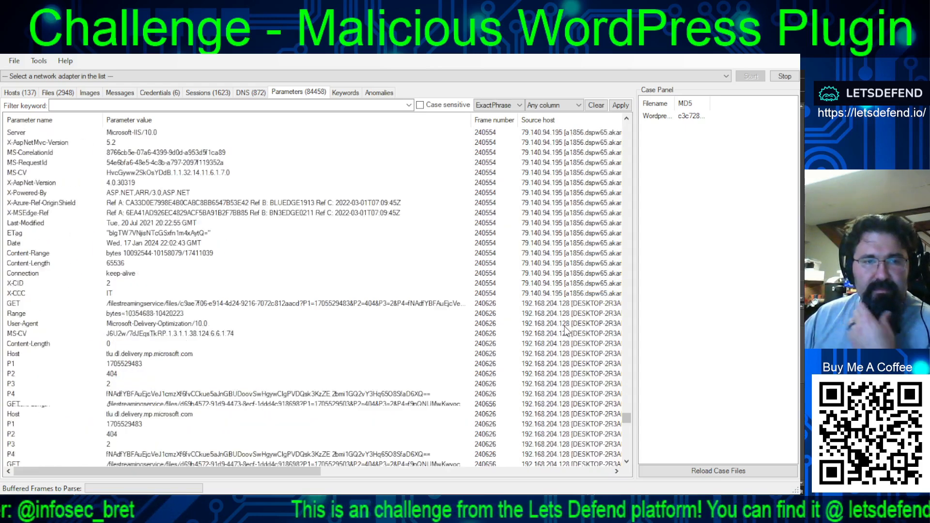
scroll(532, 327, down, 8)
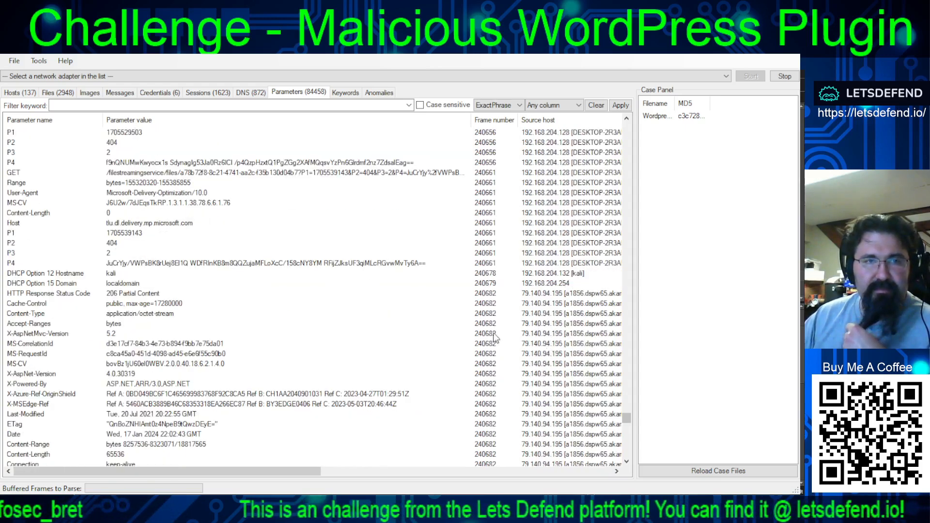
- Go to the extracted files around frame 240359 and select admin.php[4].php, followed by download.php[7].html
click(59, 92)
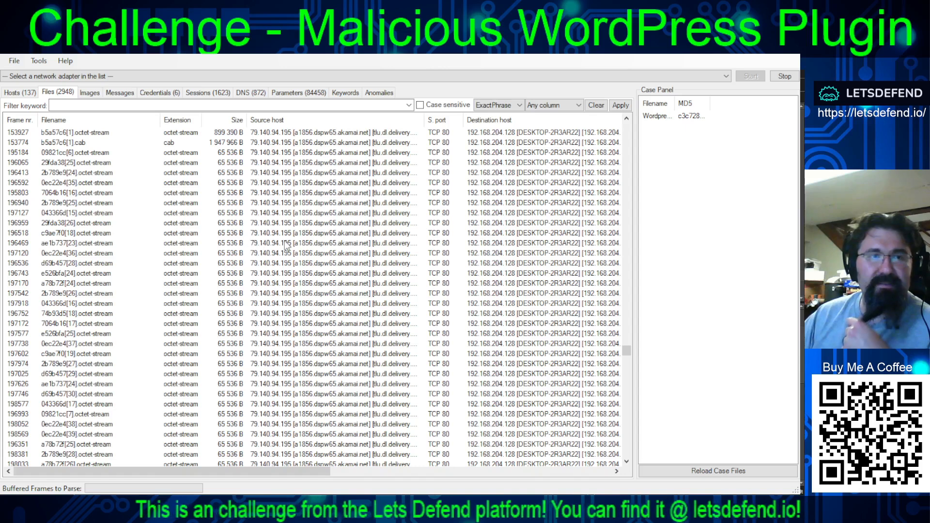
click(626, 430)
drag(626, 430, 626, 422)
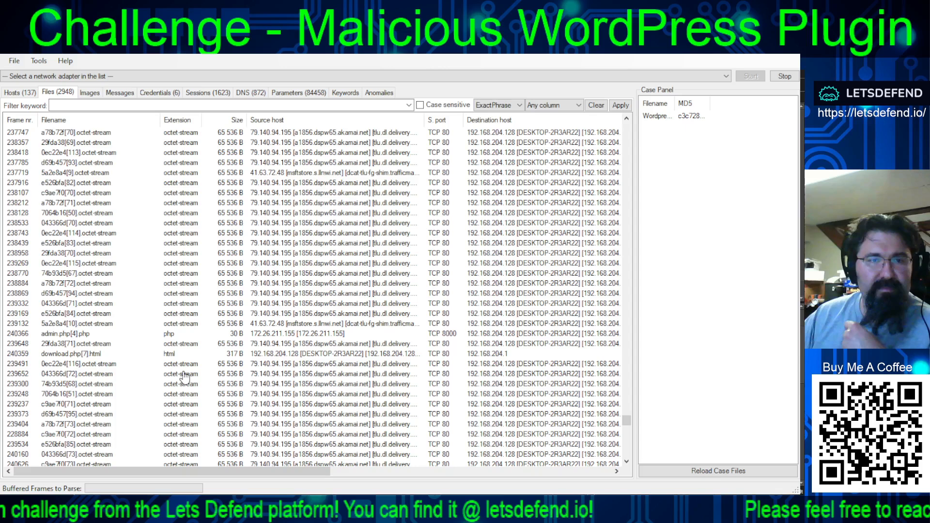
click(68, 334)
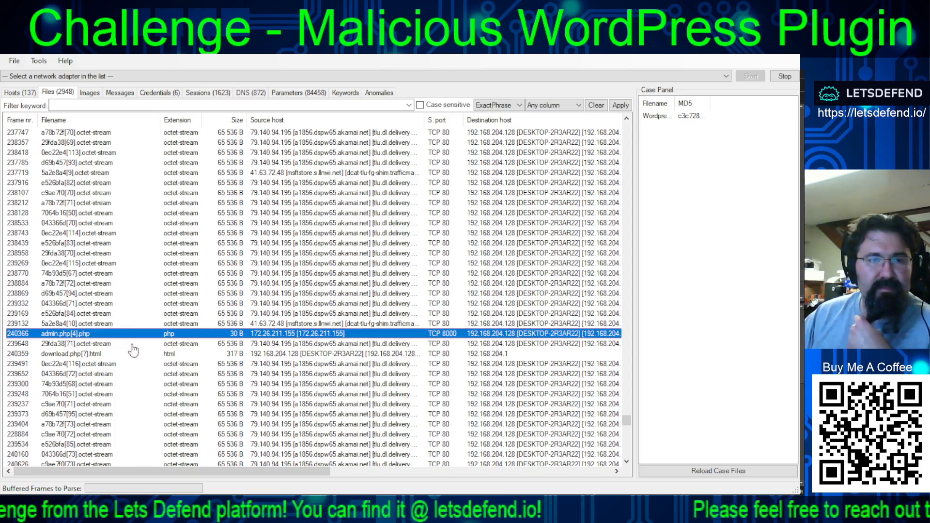
click(68, 354)
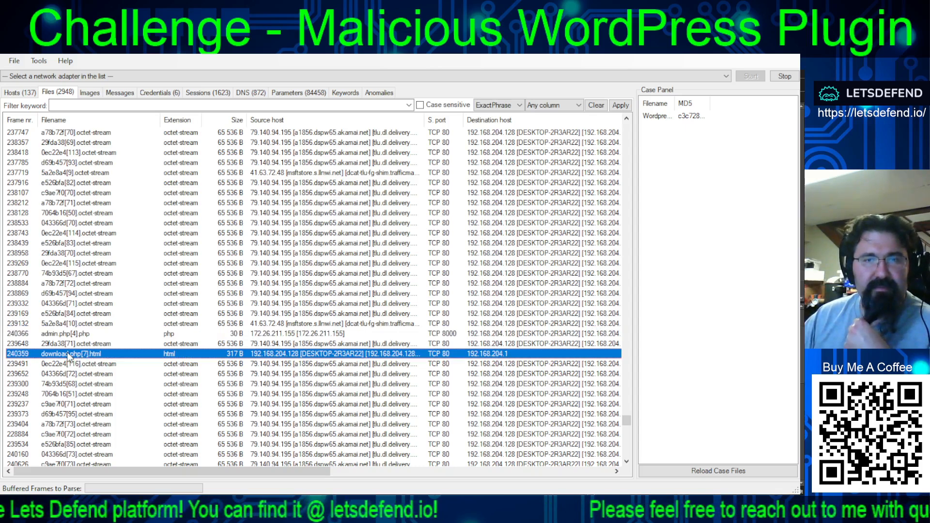
- Review the details of download.php[7].html, highlighting its canto plugin path and the fatal error text, and close them
key(alt+Tab)
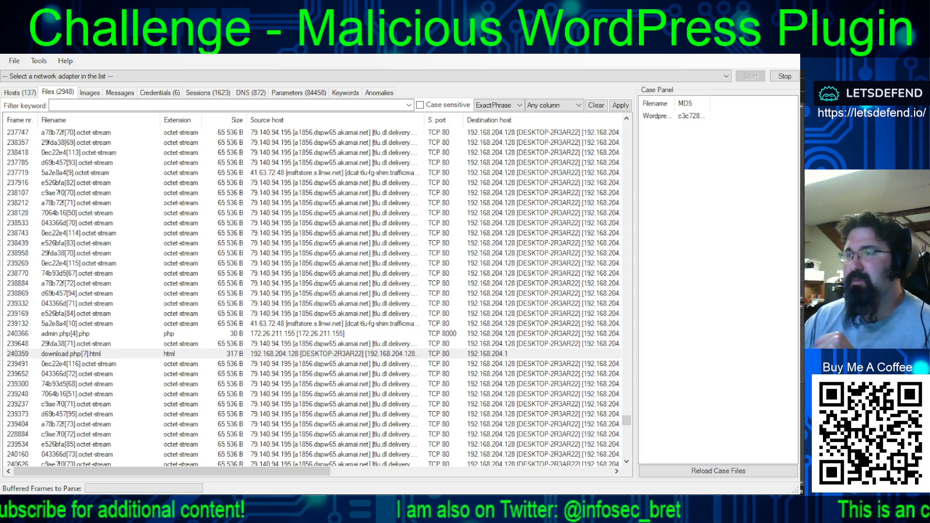
key(alt+Tab)
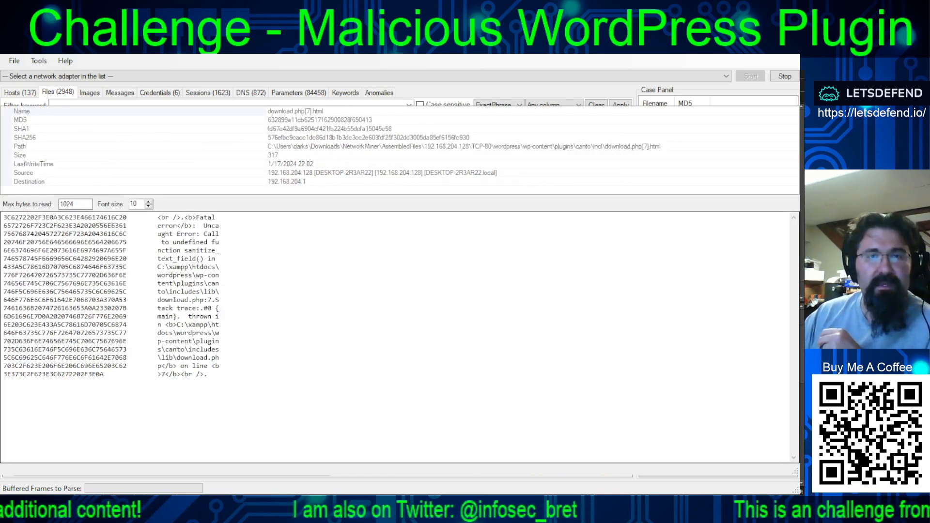
click(531, 146)
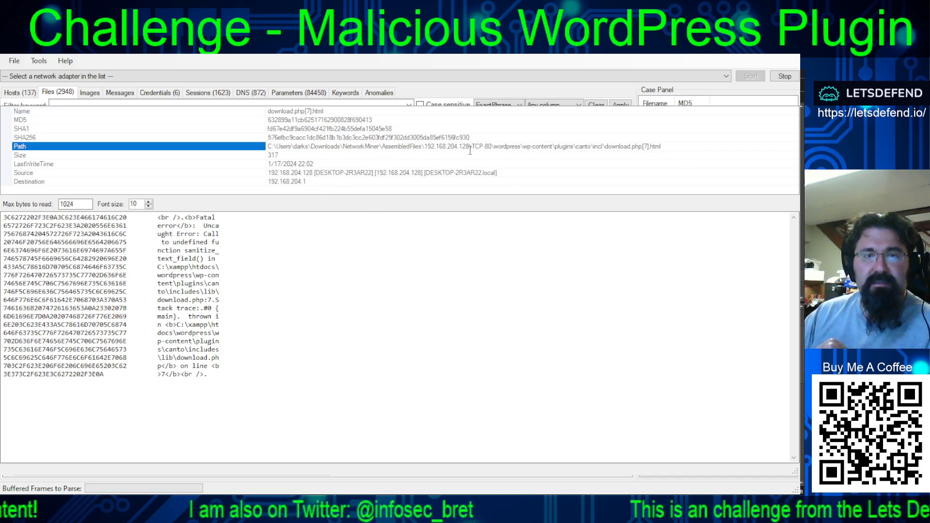
drag(495, 145, 679, 155)
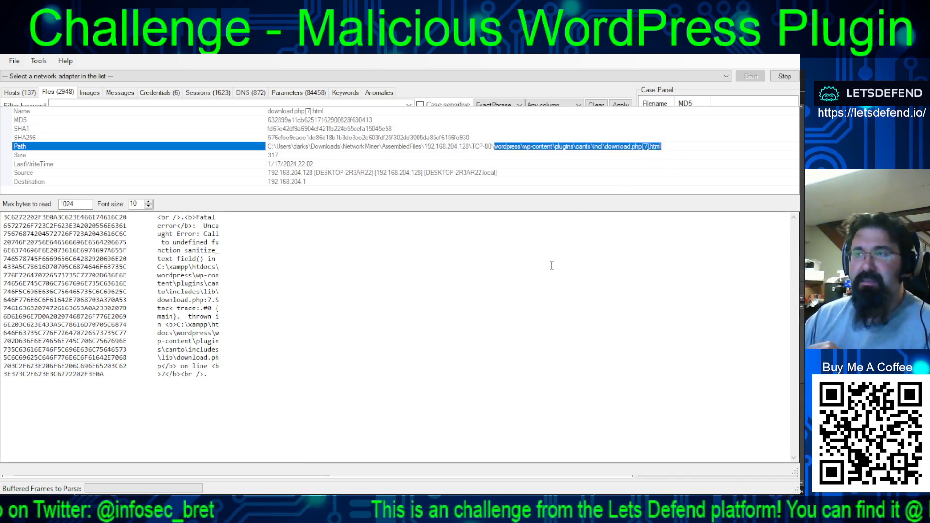
click(285, 318)
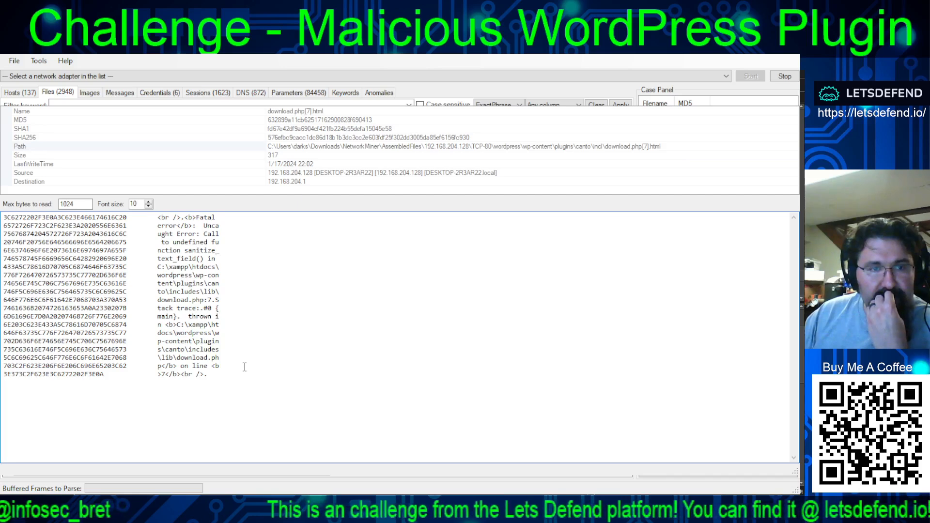
drag(161, 234, 235, 367)
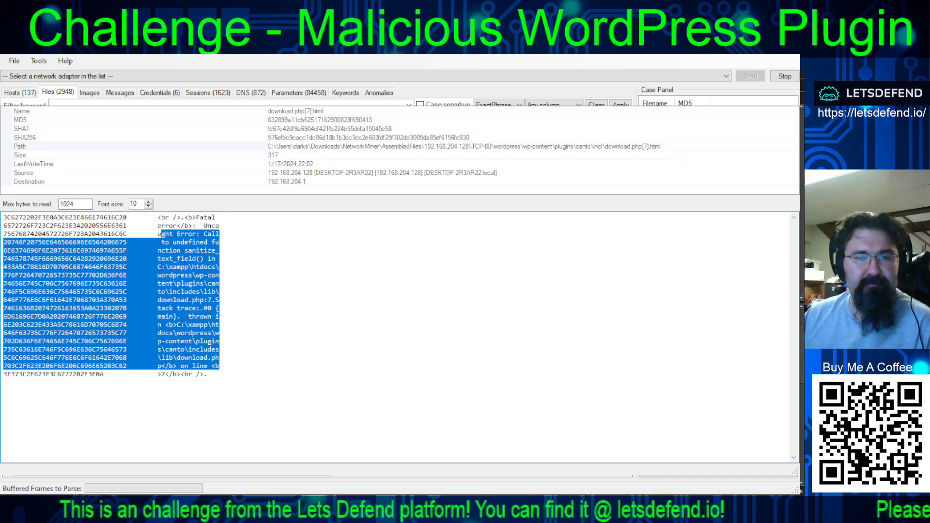
click(194, 300)
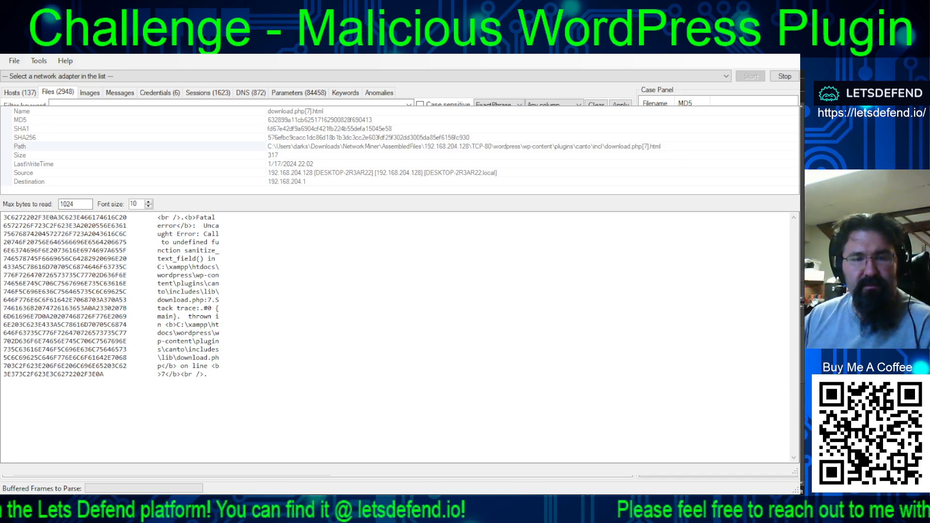
drag(161, 234, 221, 366)
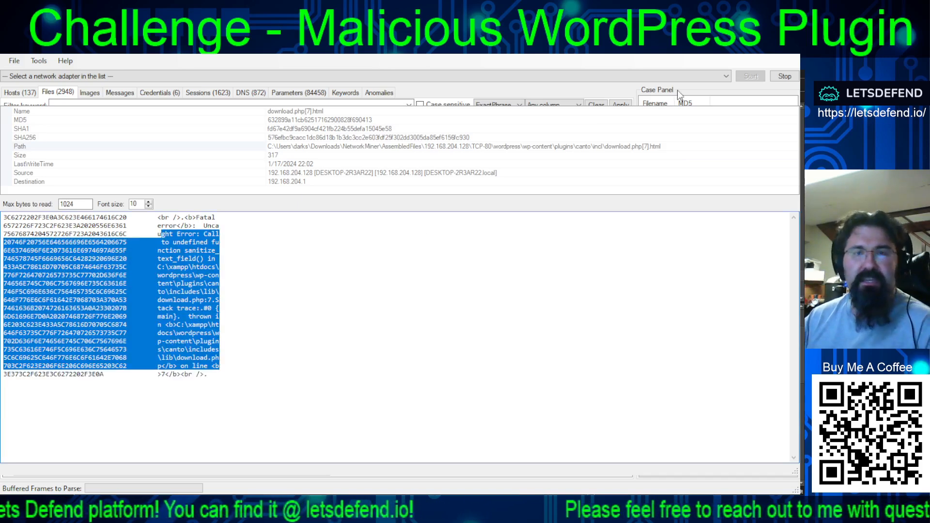
click(787, 98)
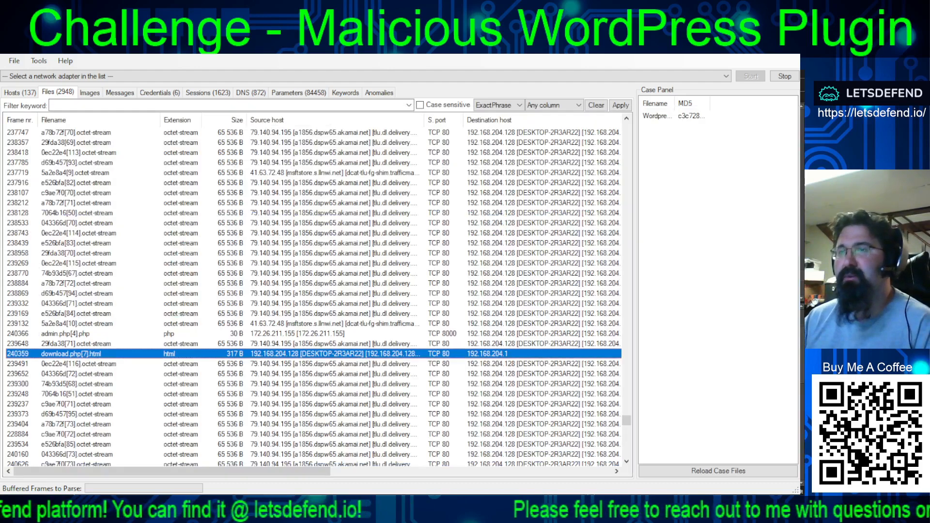
- Compare the host and port details of the admin.php[4].php and download.php[7].html entries across the file list's columns
key(alt+Tab)
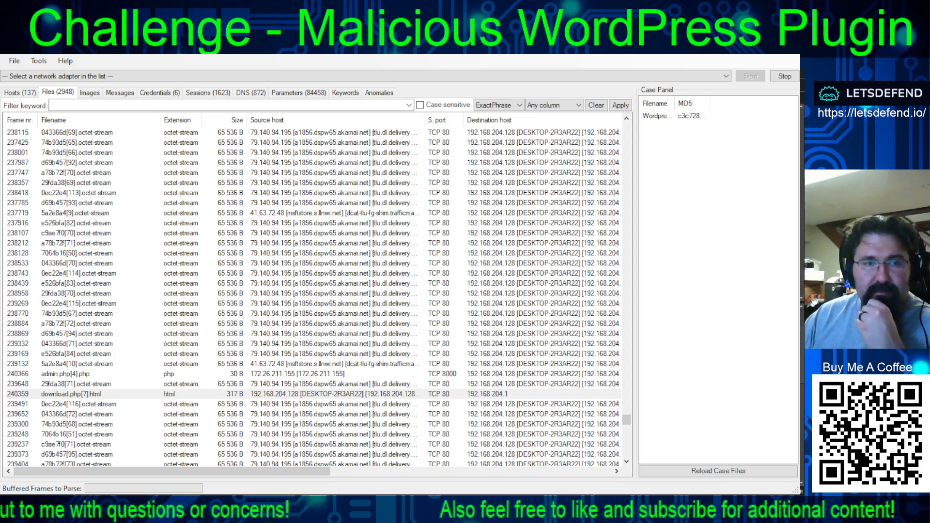
click(305, 373)
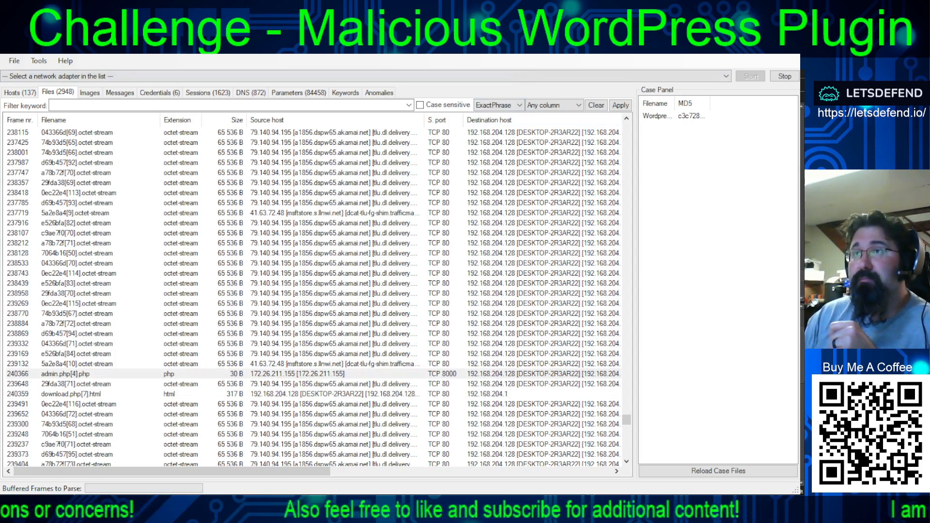
key(alt+Tab)
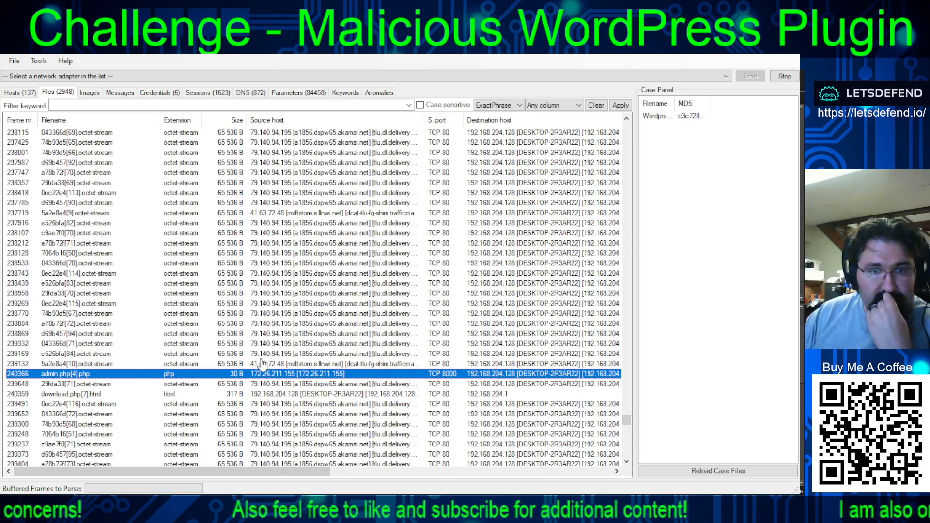
click(282, 394)
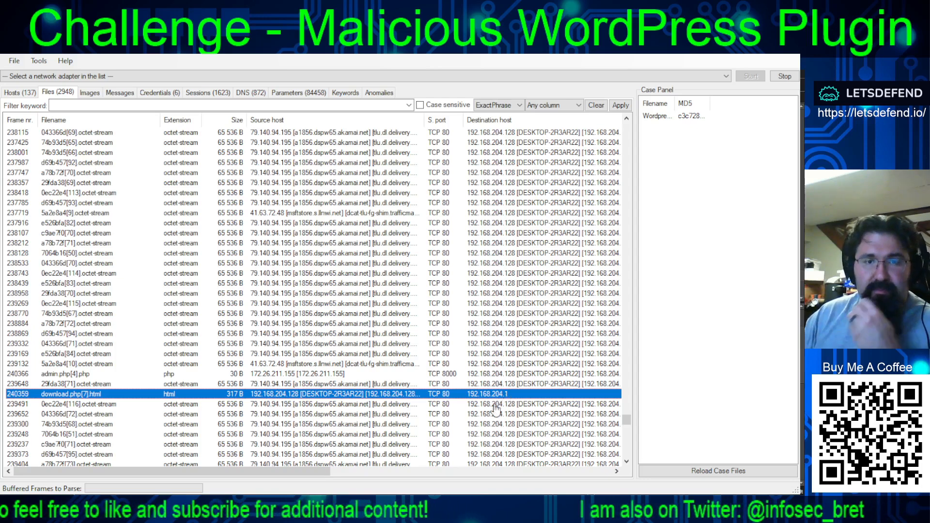
drag(314, 469, 393, 477)
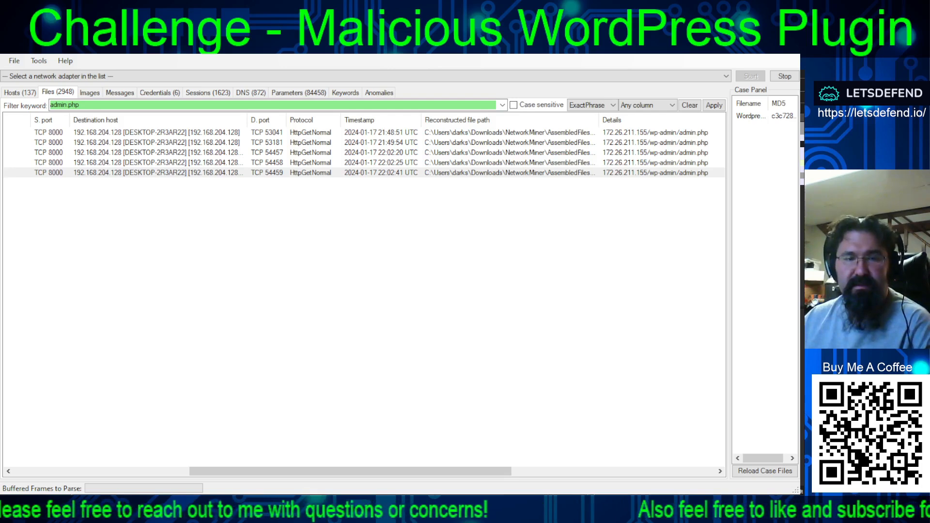
- View the contents of admin.php[4].php with the font size raised to 16, and close its details
key(alt+Tab)
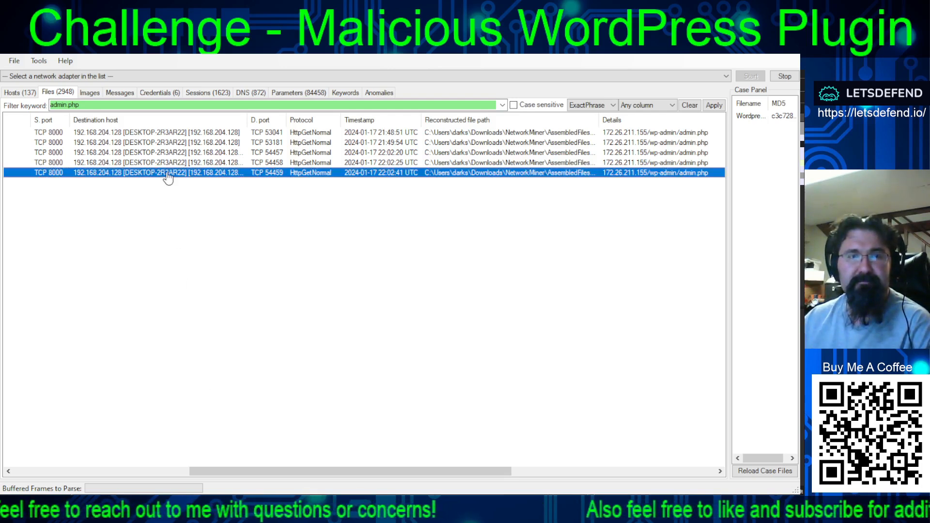
key(alt+Tab)
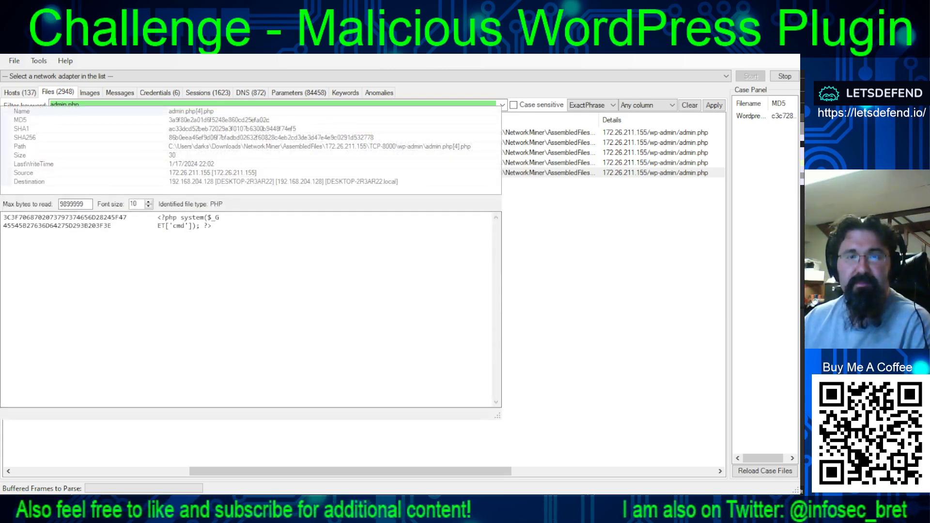
click(148, 202)
click(148, 202)
click(149, 202)
click(149, 201)
click(149, 202)
click(149, 202)
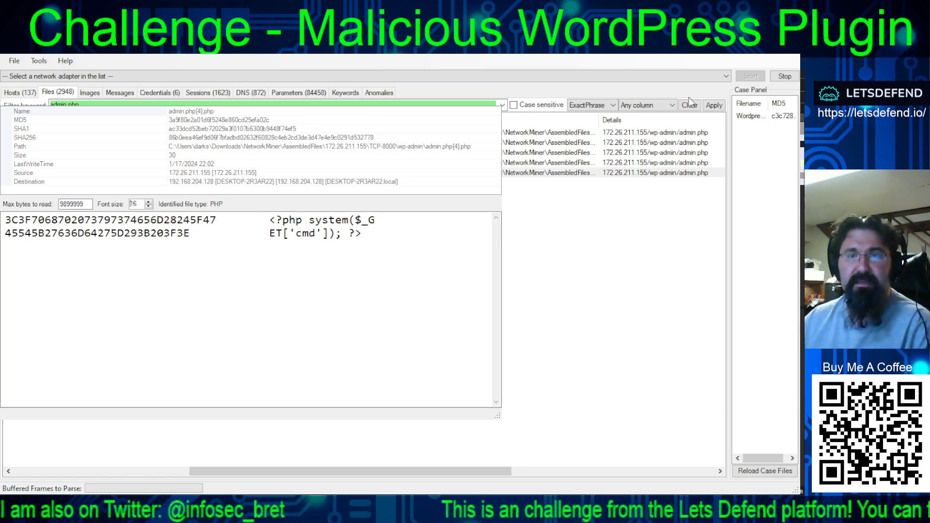
click(742, 100)
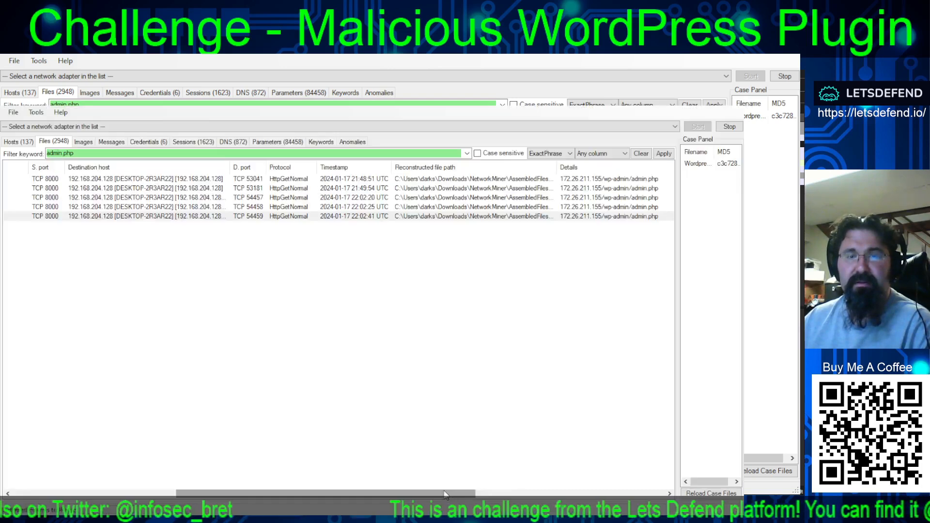
- Bring the frame number and filename columns back into view and select the admin.php entry at frame 137044
drag(445, 493, 251, 465)
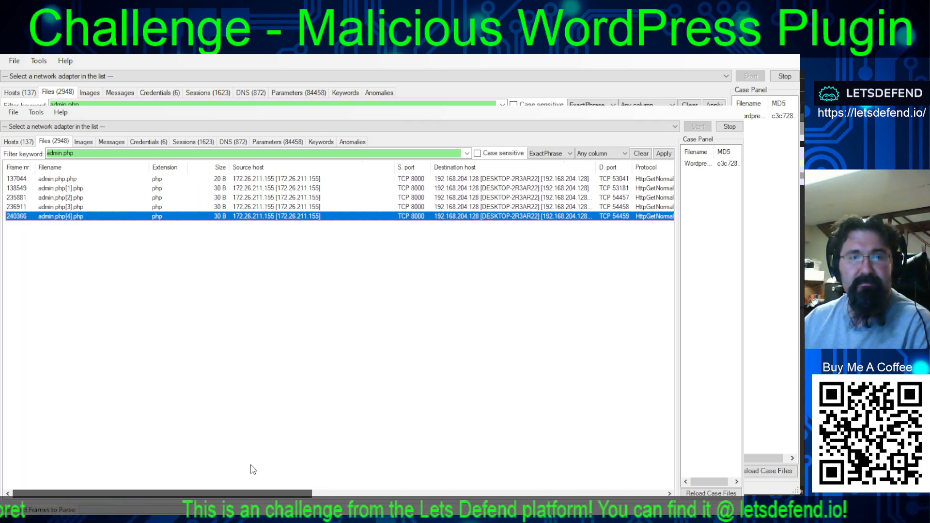
click(271, 178)
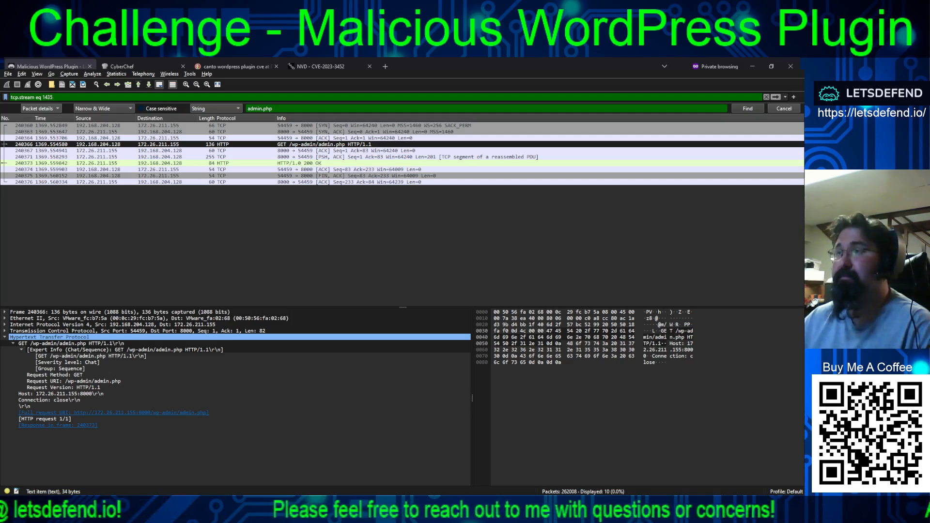
- In Wireshark, follow the TCP stream of frame 240366, highlight the host 172.26.211.155:8000 and the PHP system code, and close the stream
key(ctrl+alt+shift+t)
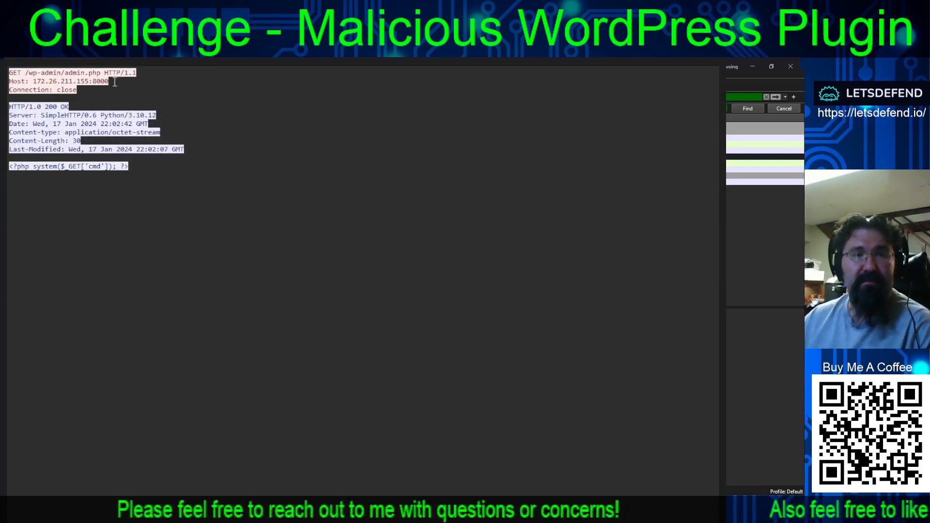
drag(9, 90, 33, 82)
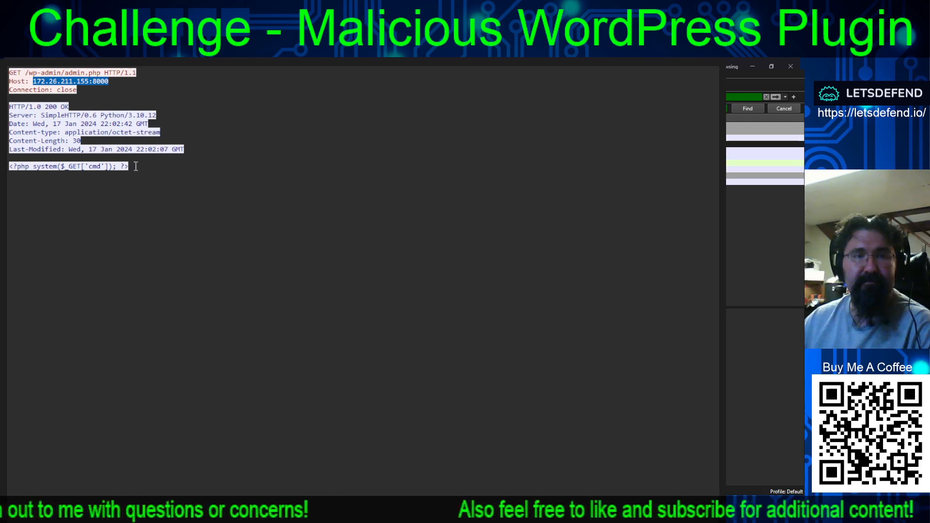
drag(136, 166, 8, 166)
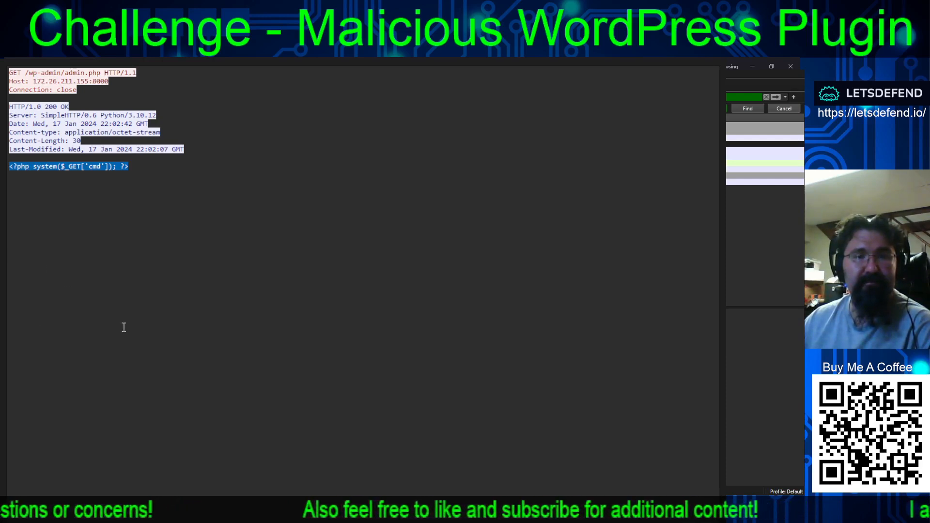
key(Escape)
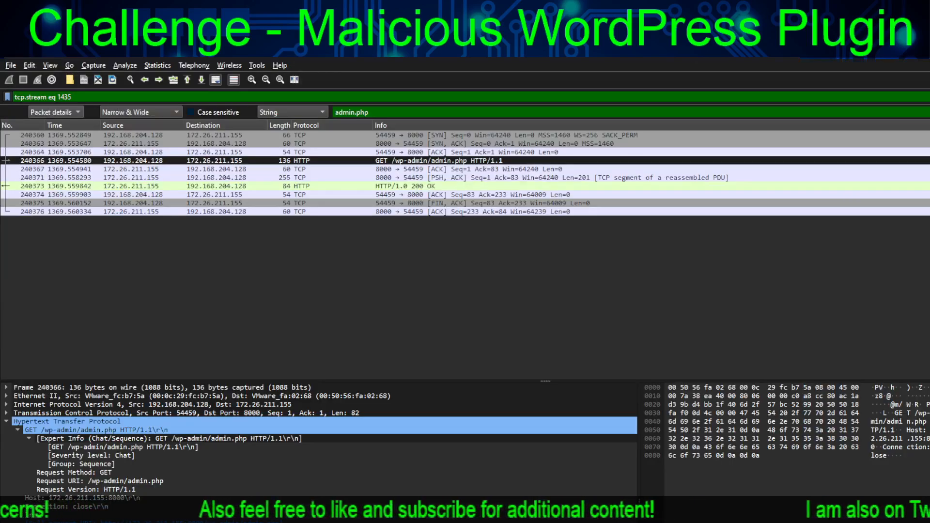
- Select the HTTP/1.0 200 OK response in frame 240373 to inspect its packet details
key(alt+Tab)
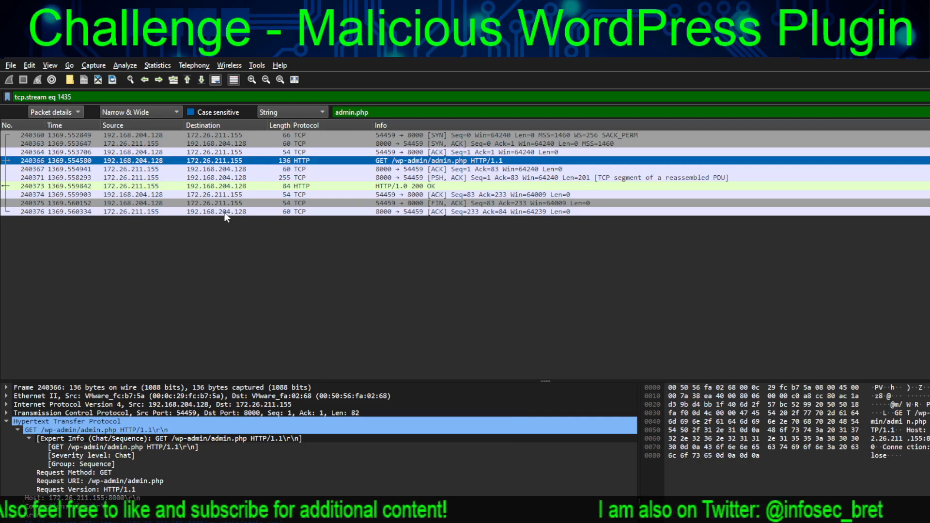
click(216, 186)
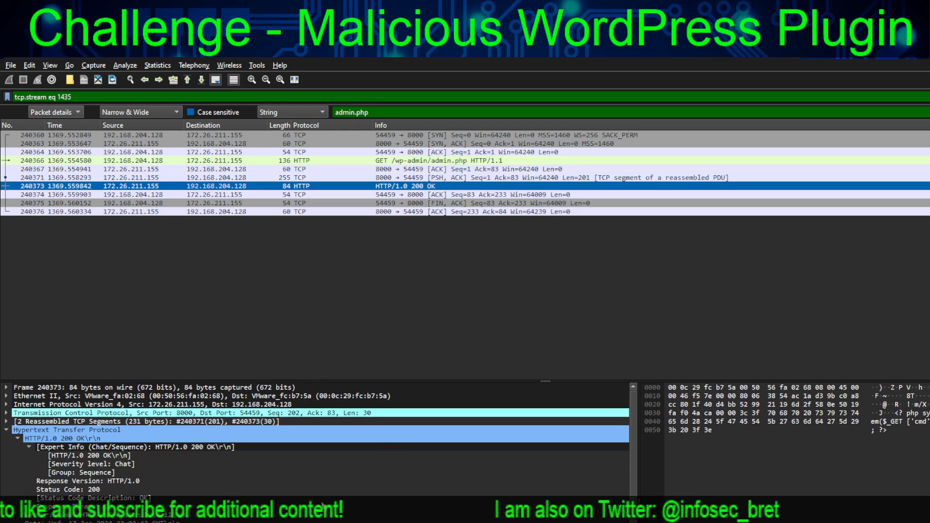
- Review the HTTP details of the 200 OK response in frame 240373 and clear the tcp.stream eq 1435 display filter
scroll(293, 497, down, 1)
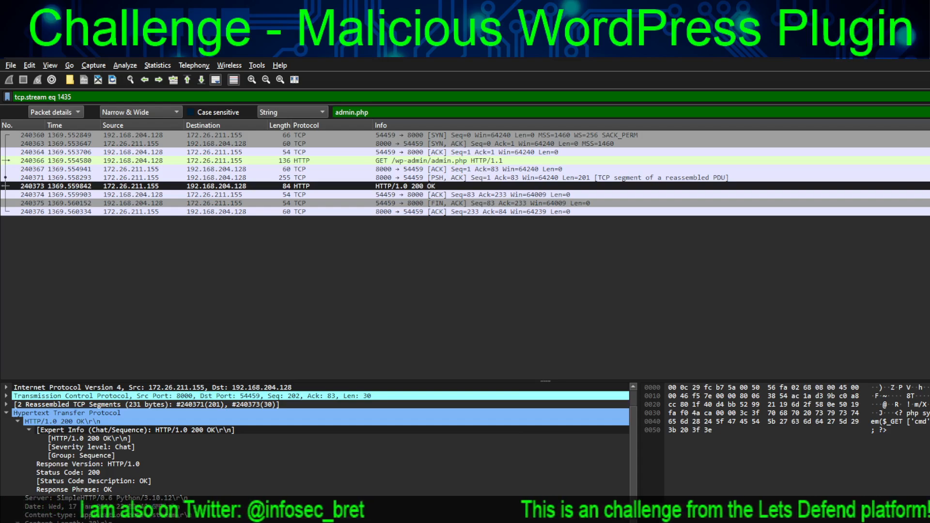
click(331, 229)
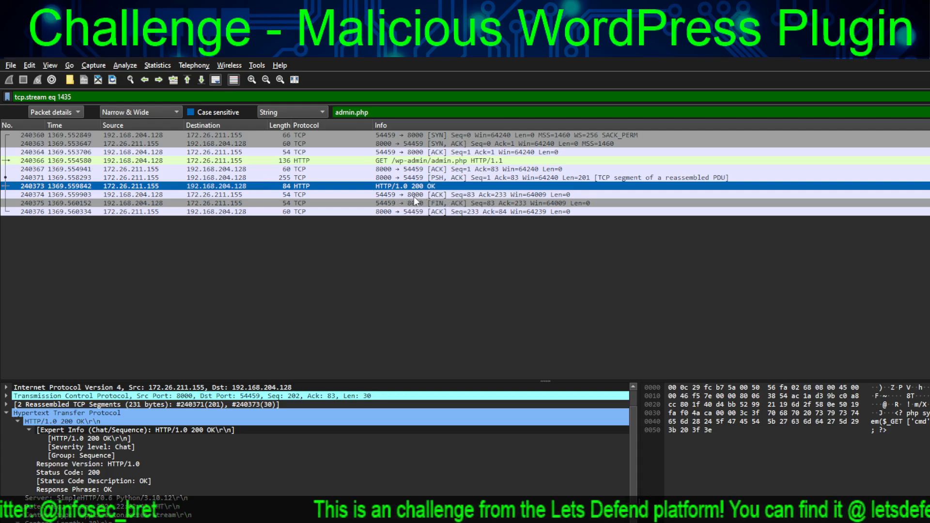
click(929, 97)
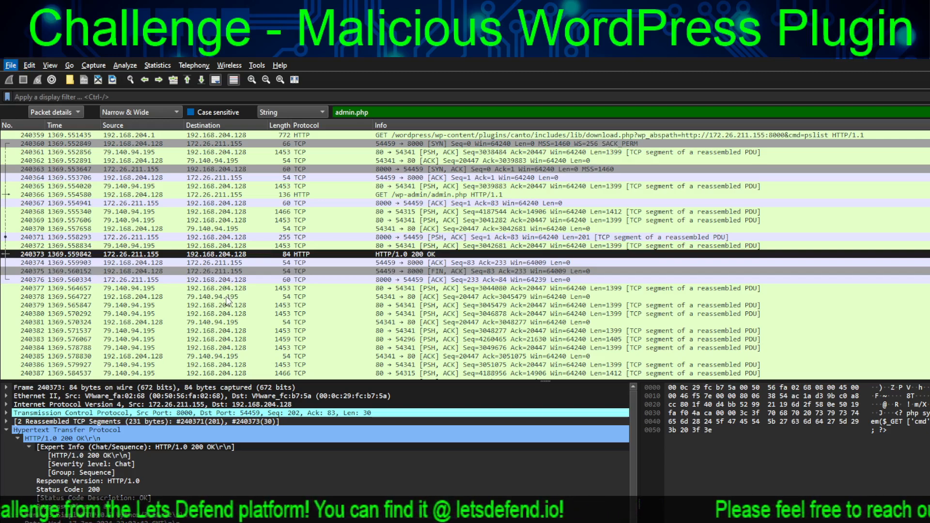
- In the exportable HTTP objects, select packet 209453, admin.php from 172.26.211.155:8000, and save it as a file
key(ctrl+alt+shift+t)
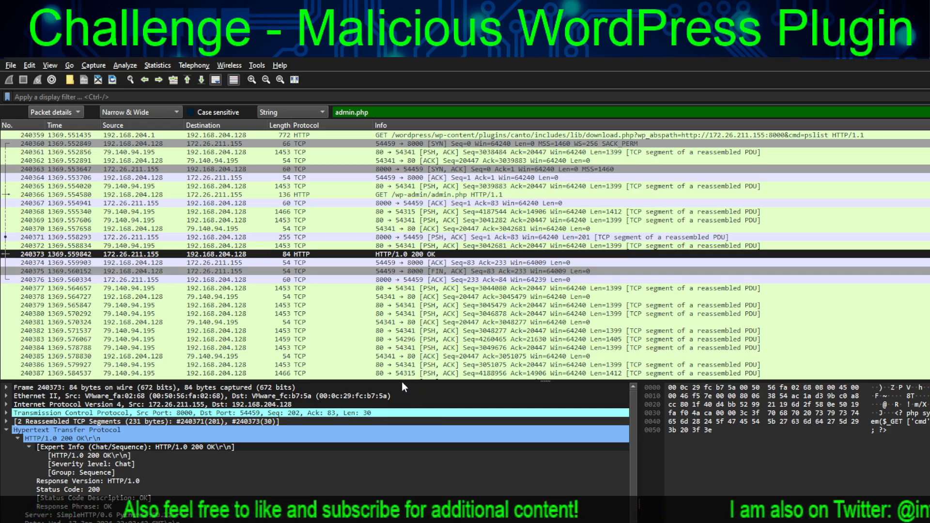
key(Return)
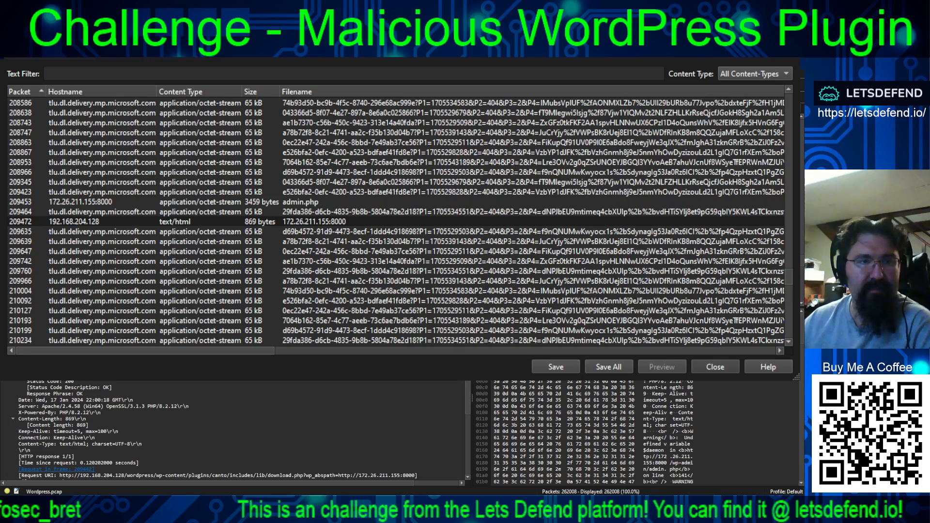
click(191, 221)
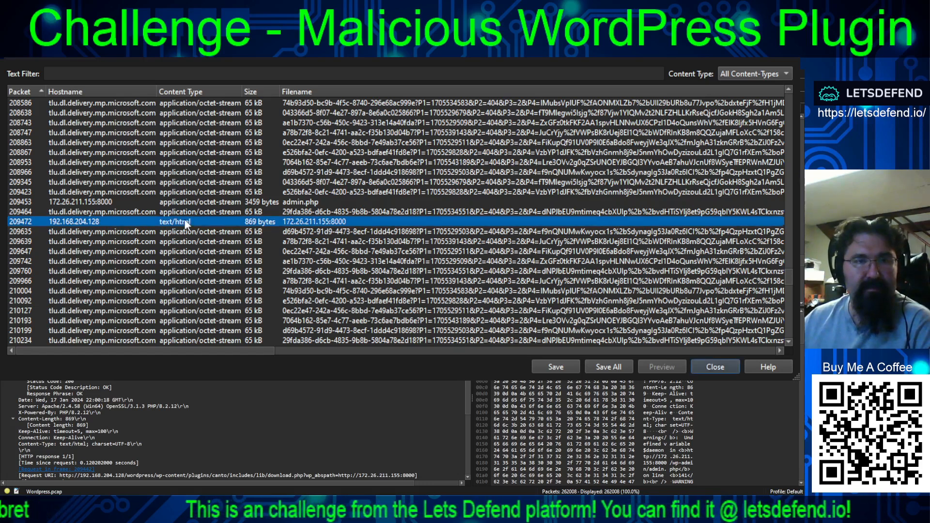
click(157, 200)
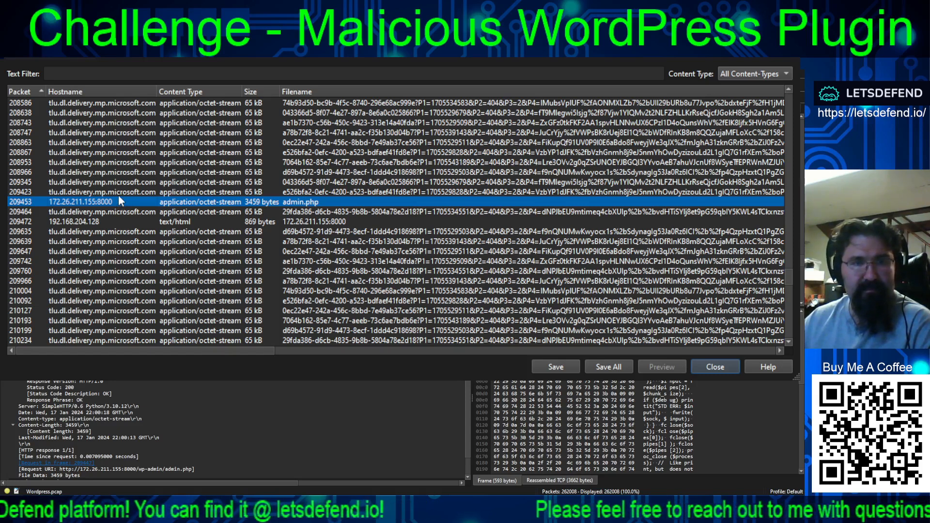
click(556, 366)
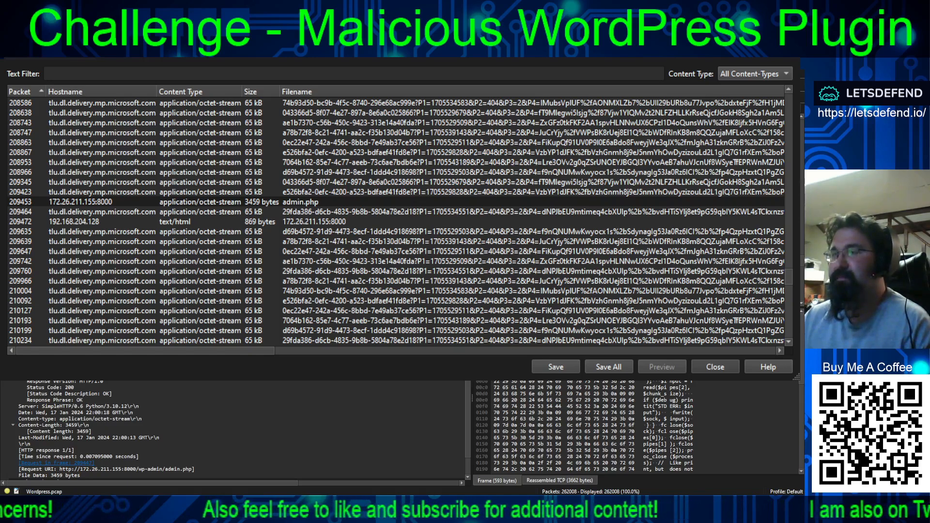
- Switch to Notepad++ and examine the IP, port and shell variables at the start of the exported admin.php
key(alt+Tab)
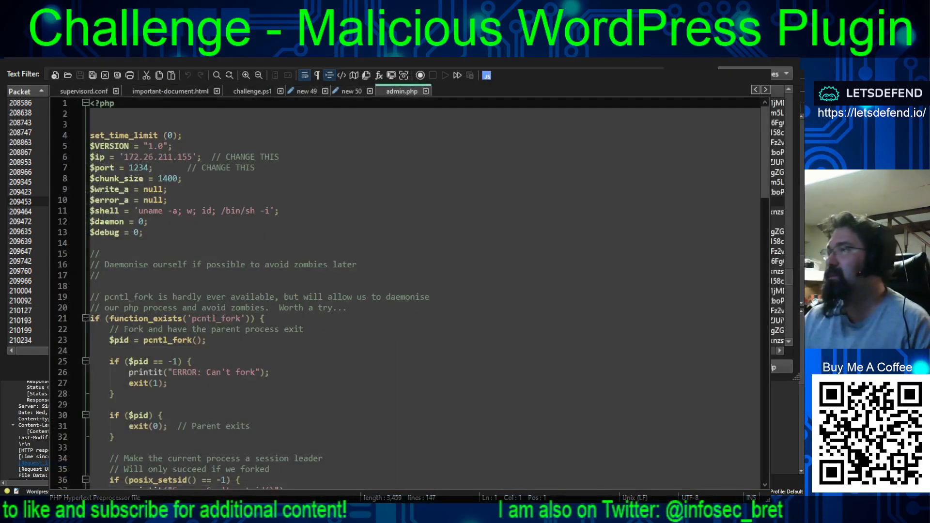
click(377, 279)
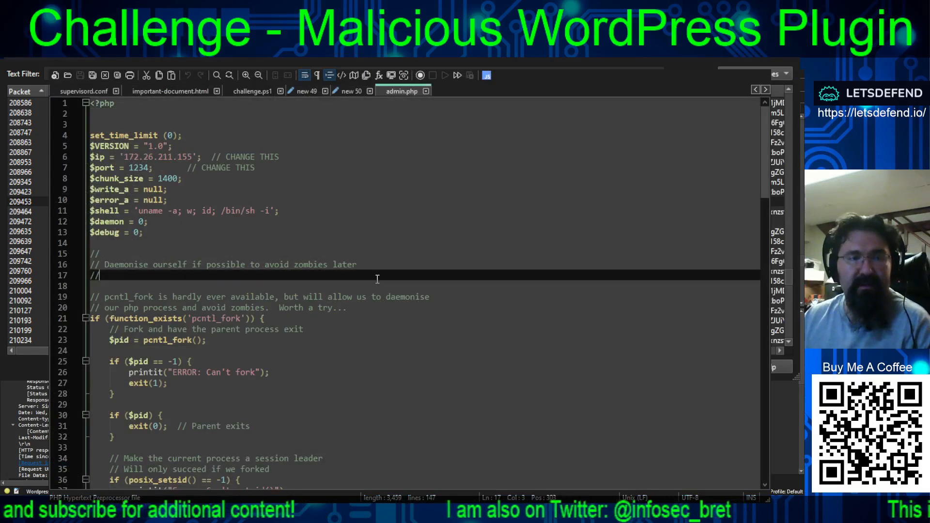
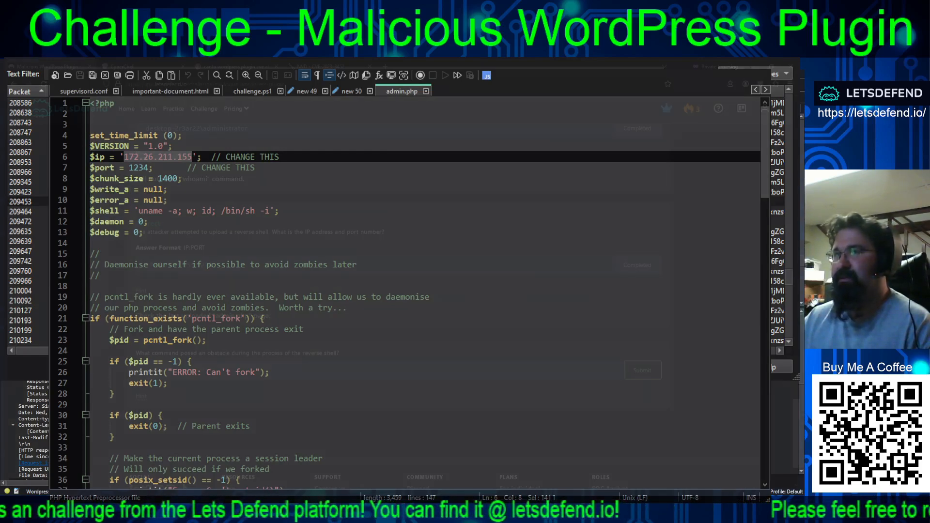
- Switch to the LetsDefend challenge page and reveal the hint for the question about the command that obstructed the reverse shell
key(alt+Tab)
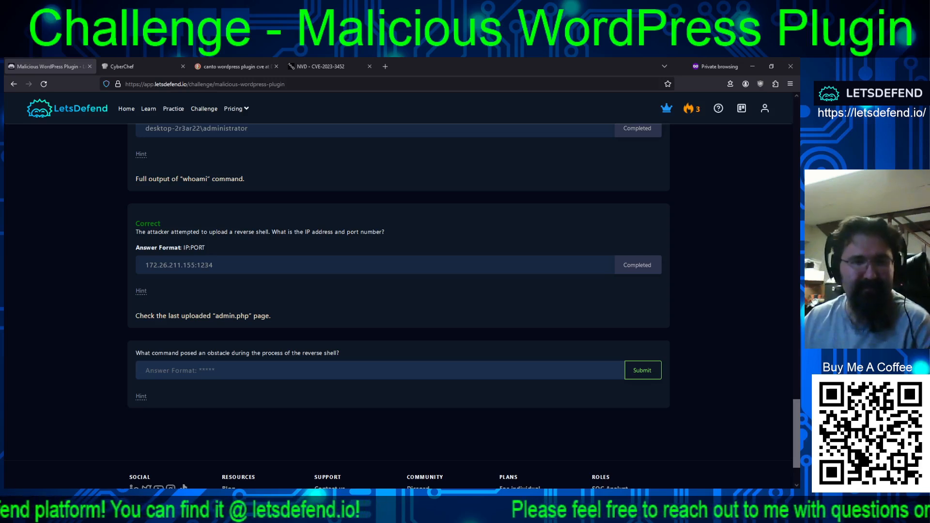
scroll(398, 290, down, 3)
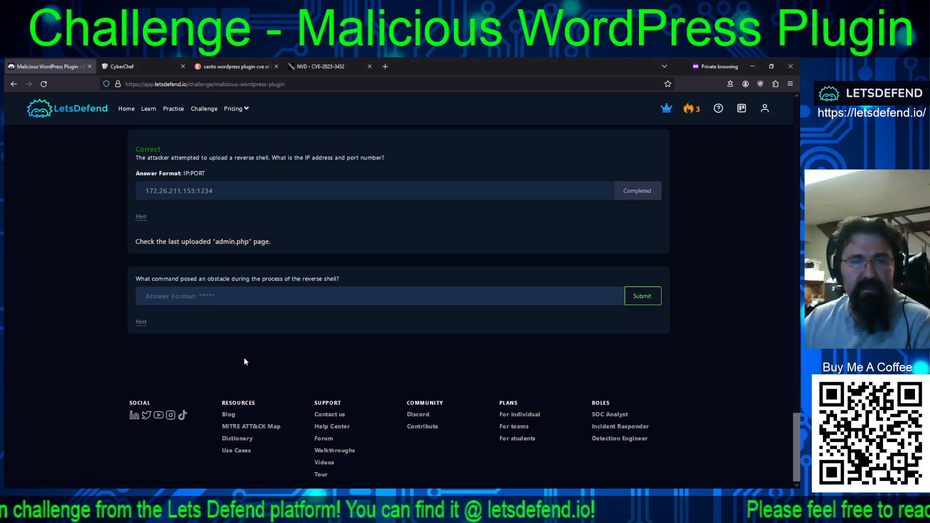
click(141, 322)
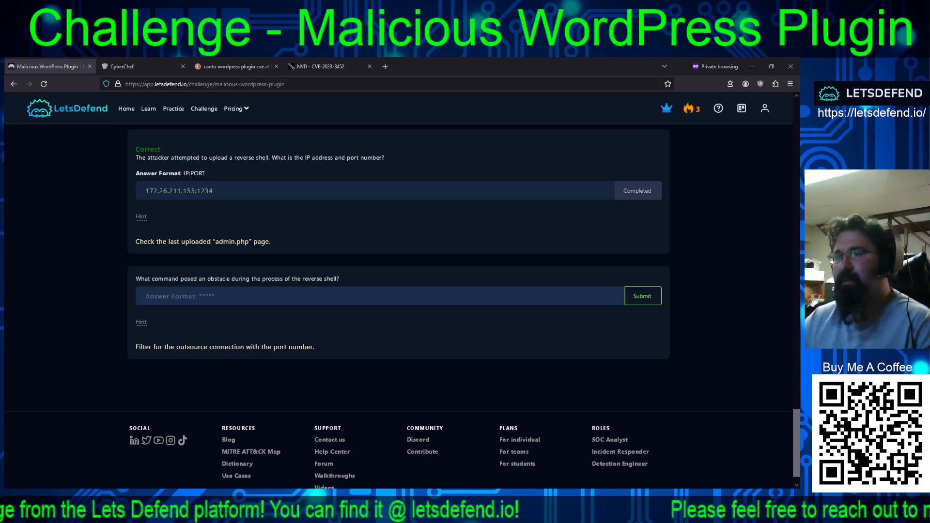
- Switch to Wireshark and apply the display filter tcp.srcport == 1234
key(alt+Tab)
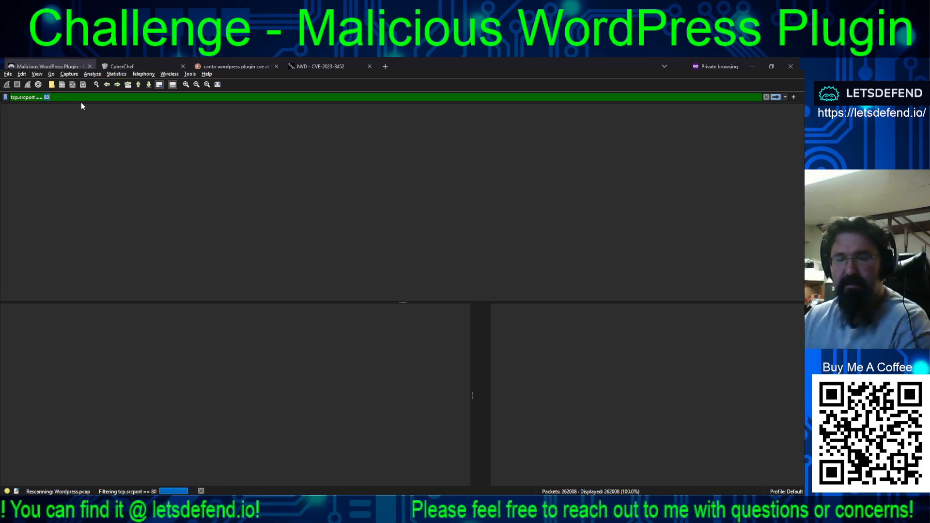
text(1234)
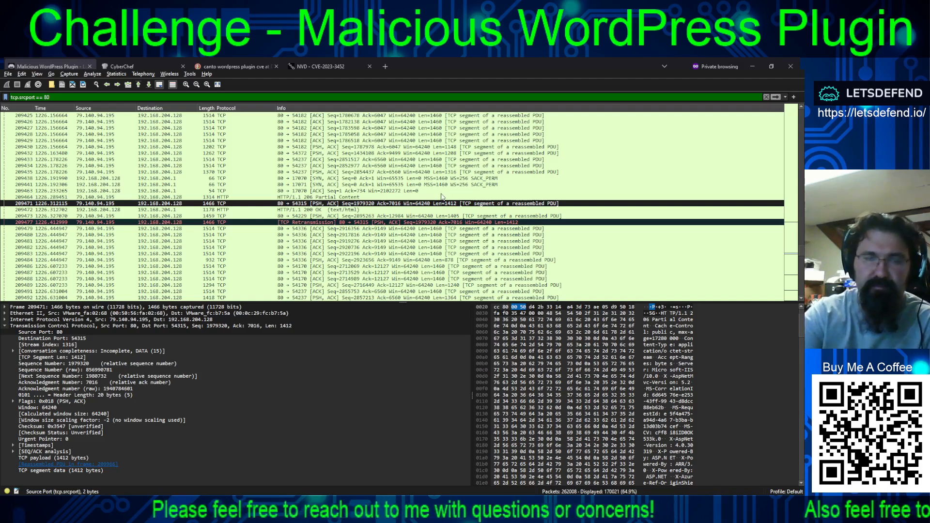
key(BackSpace)
key(BackSpace)
text(1234)
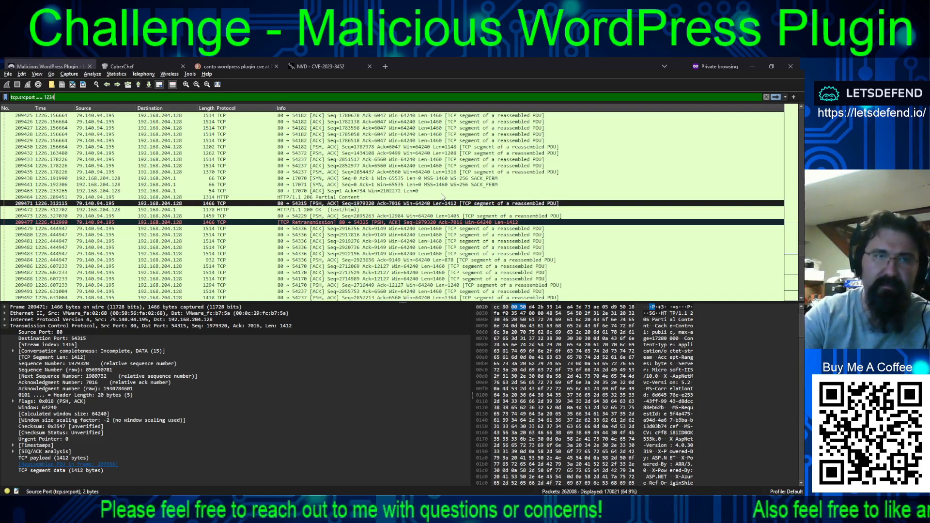
key(Return)
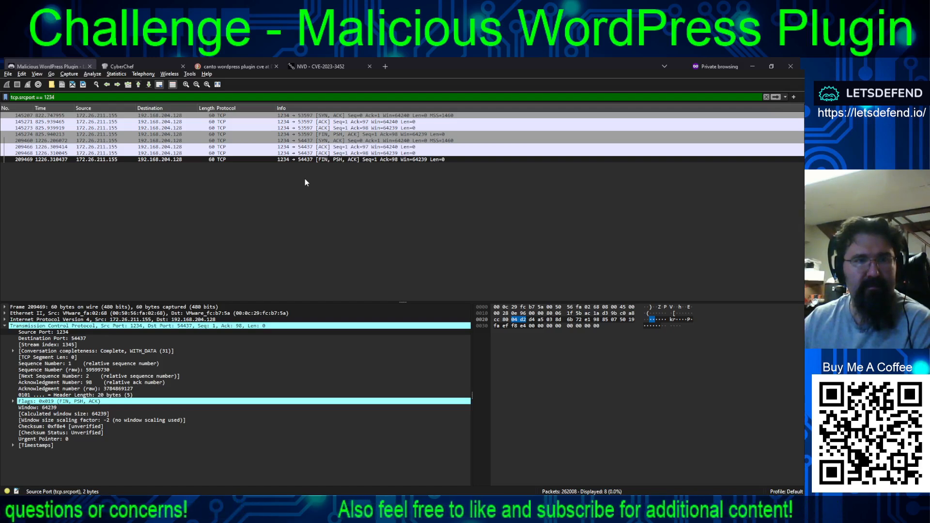
- Inspect the packets sent from port 1234 and follow the TCP stream of packet 145207
click(349, 159)
click(221, 140)
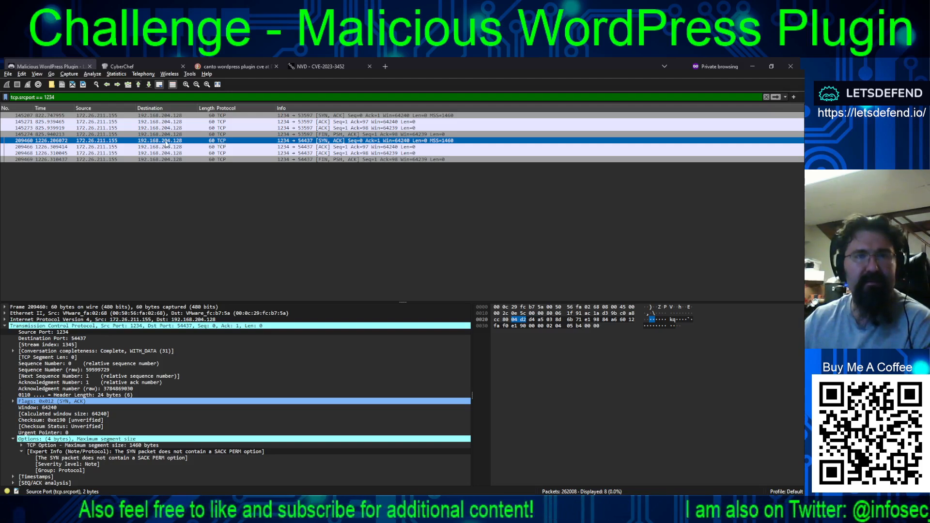
click(182, 134)
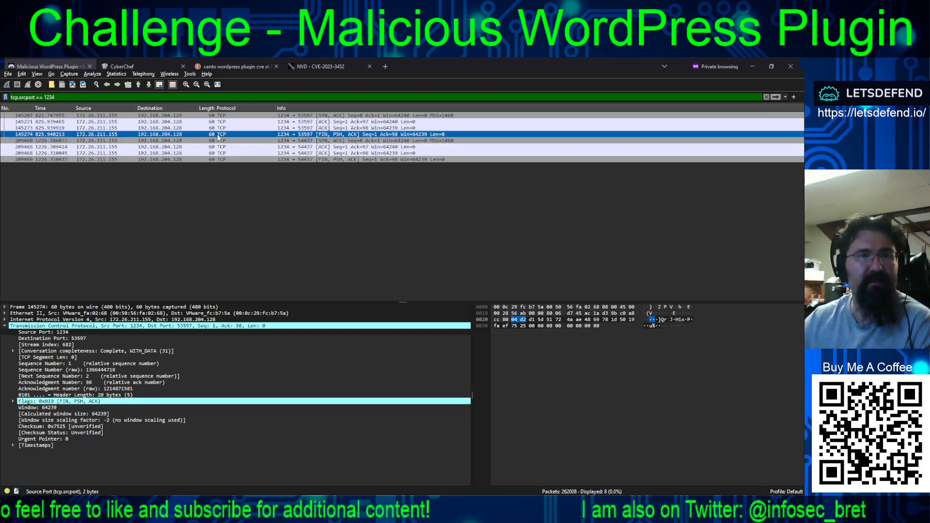
click(189, 141)
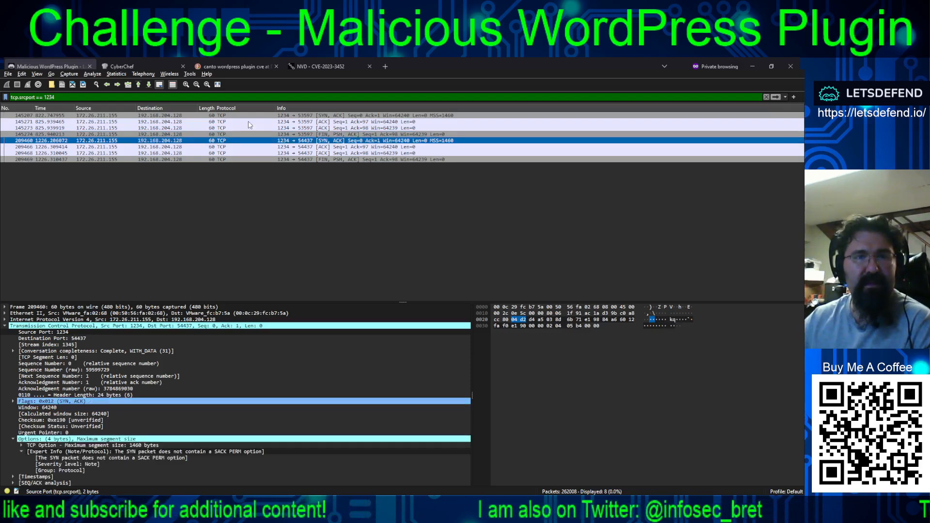
click(281, 116)
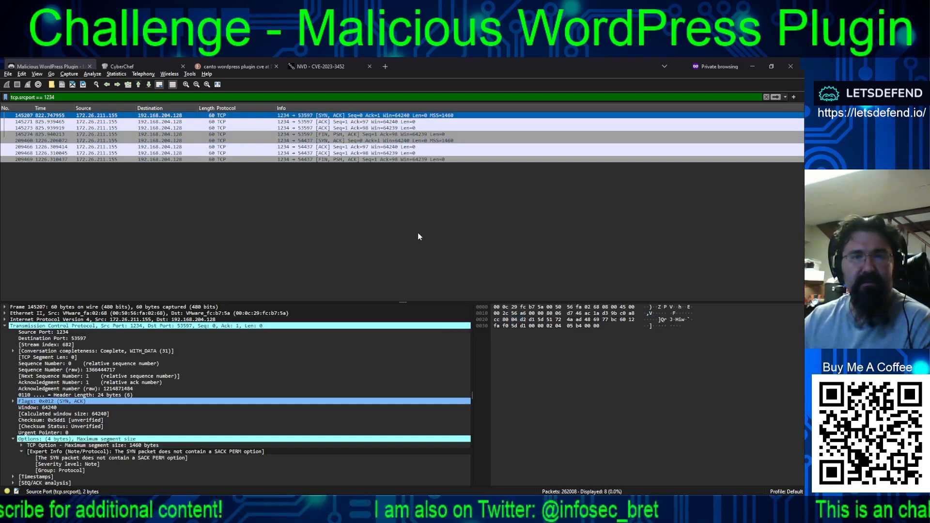
key(ctrl+alt+shift+t)
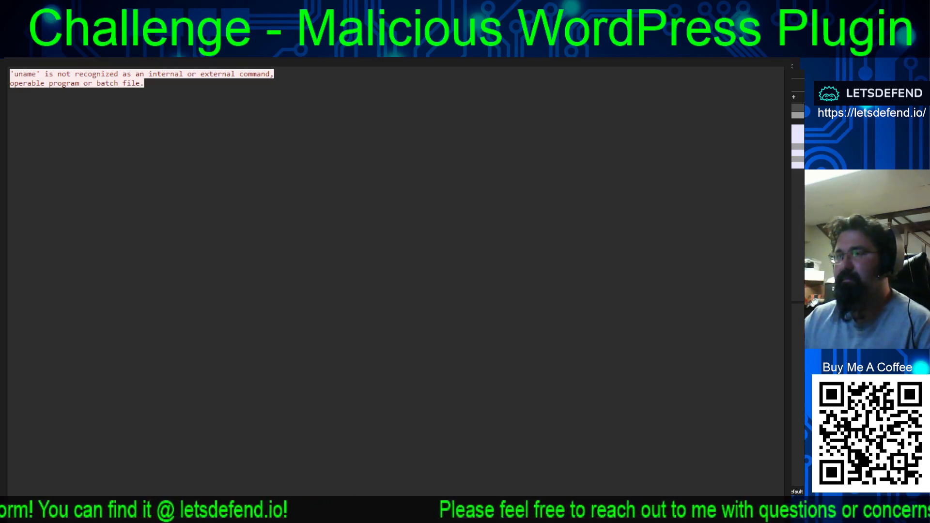
- Return to the LetsDefend page and submit uname as the command that posed an obstacle during the reverse shell
key(alt+Tab)
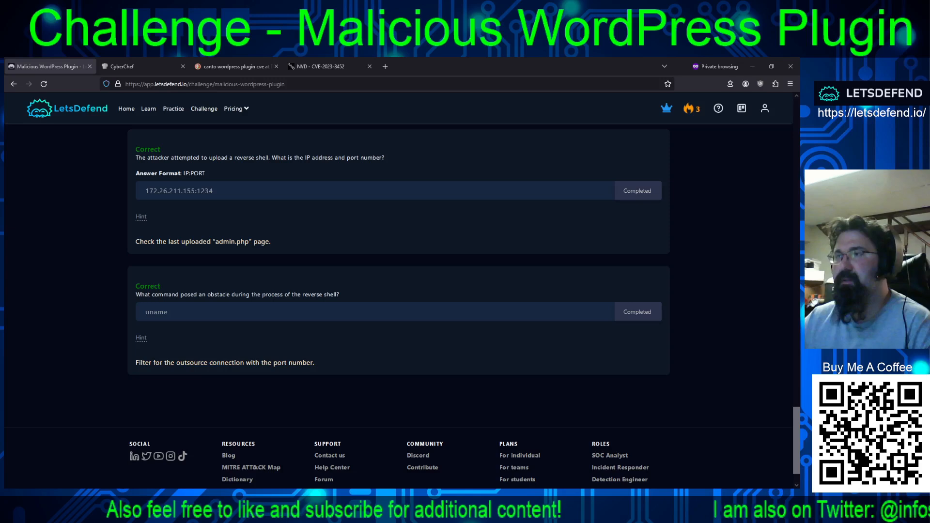
- Switch to NetworkMiner and search the parameters for 1234, once by source port and once by destination port
key(alt+Tab)
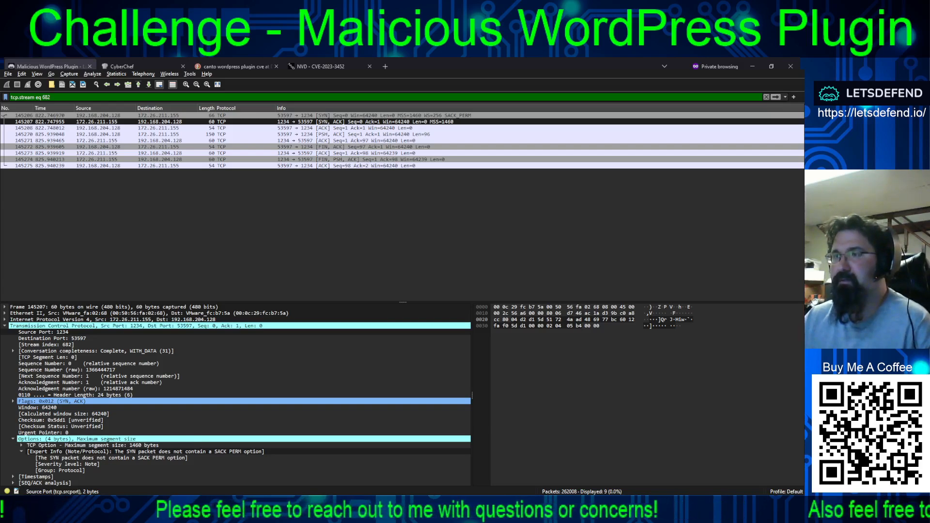
key(alt+Tab)
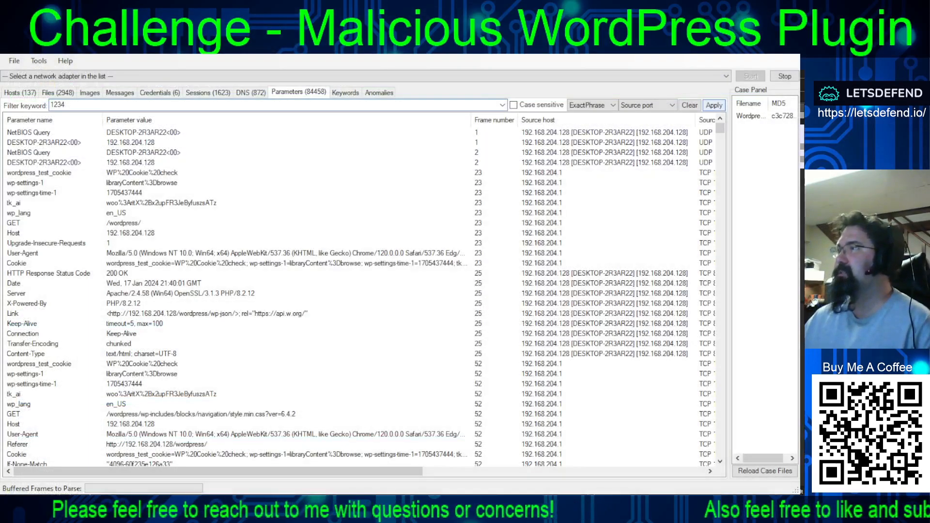
click(714, 106)
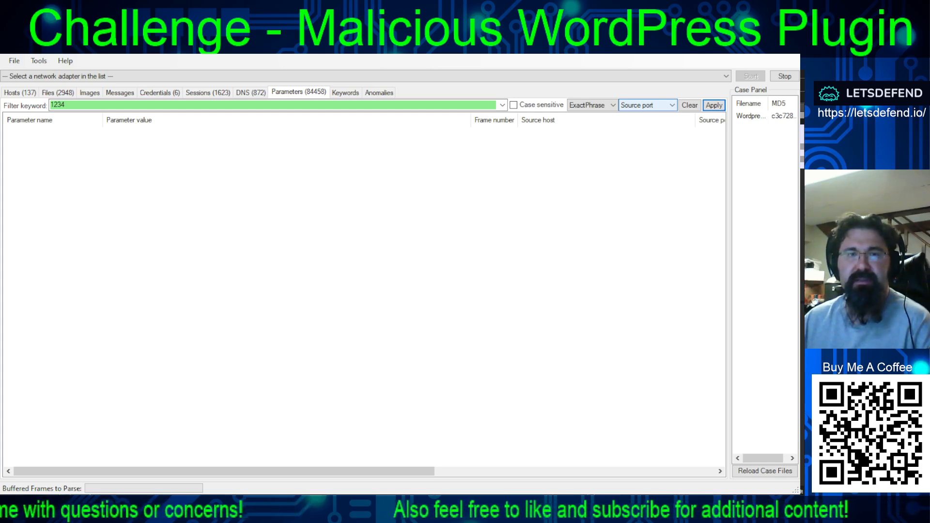
click(662, 170)
click(710, 106)
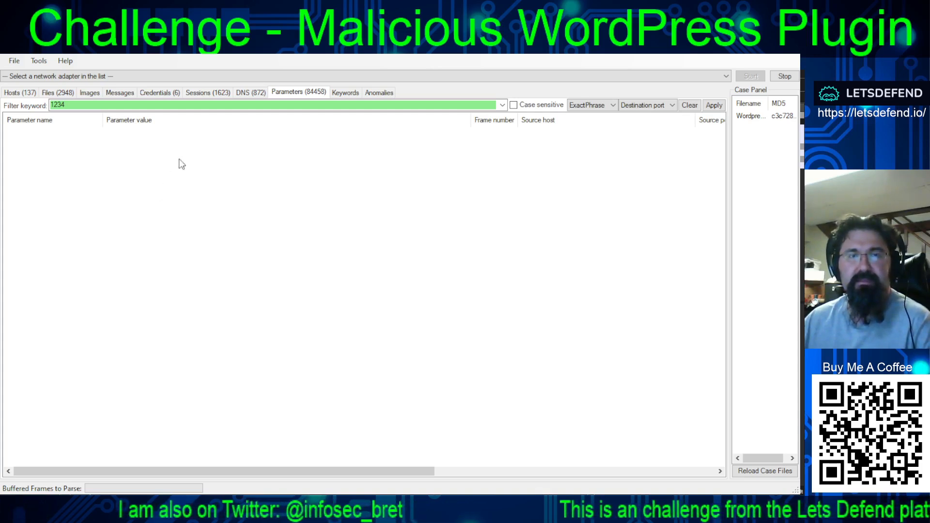
- Clear the admin.php keyword filter on the extracted files and look through the entries around frames 144844 to 146118
click(58, 93)
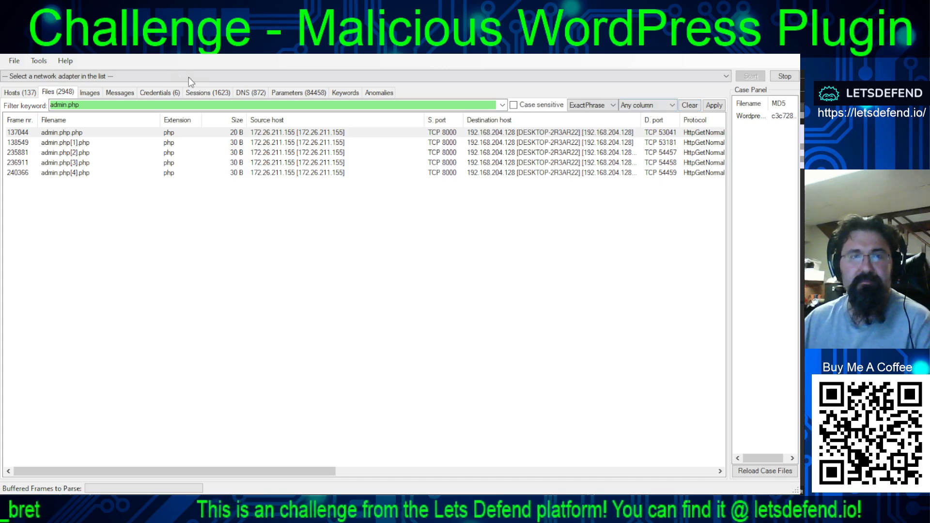
click(689, 105)
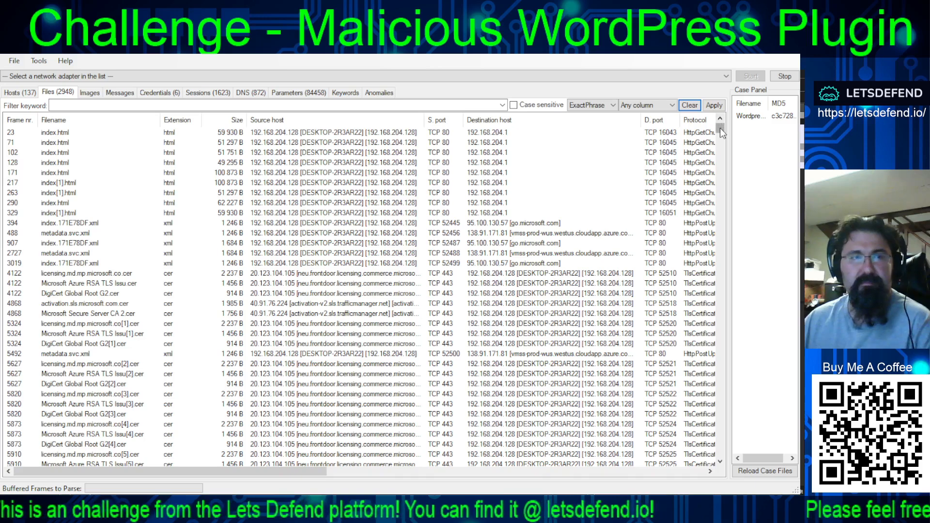
drag(719, 127, 717, 257)
drag(713, 326, 717, 335)
drag(718, 405, 709, 254)
scroll(595, 321, down, 20)
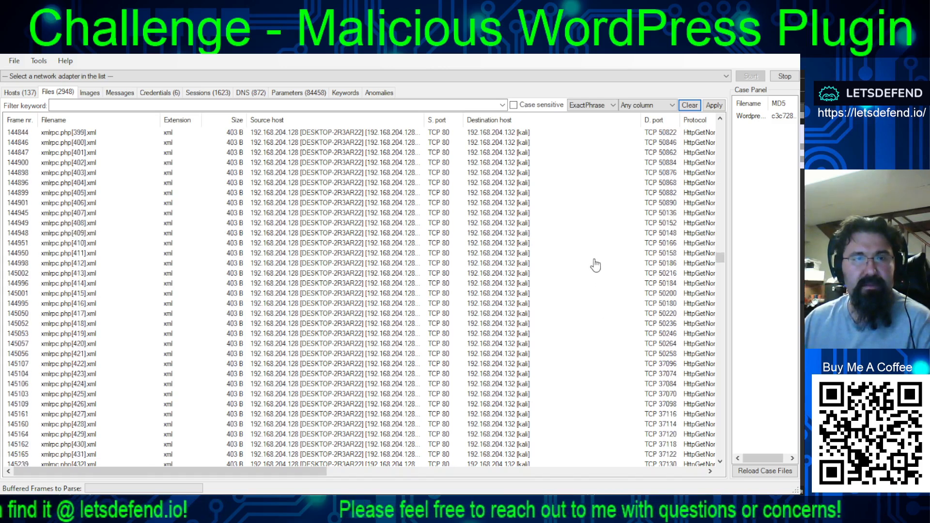
scroll(596, 265, down, 2)
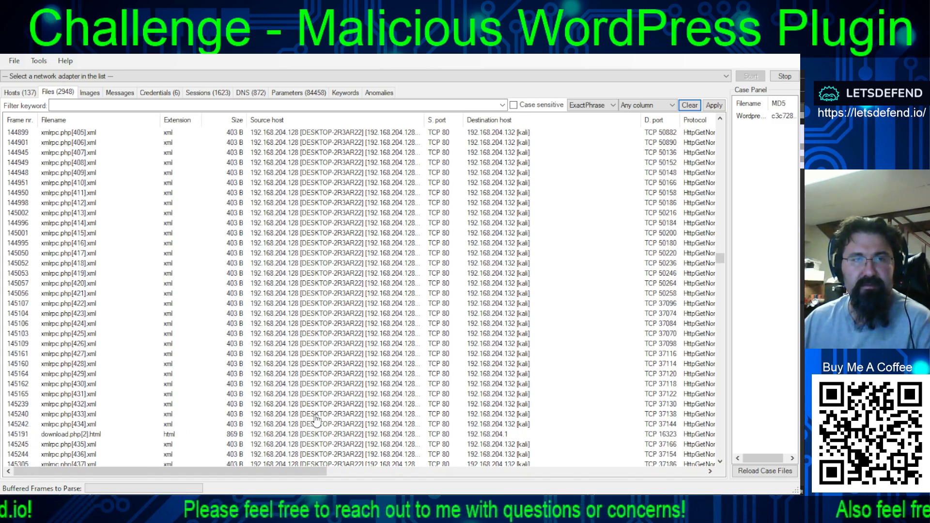
scroll(317, 418, down, 4)
scroll(317, 418, down, 2)
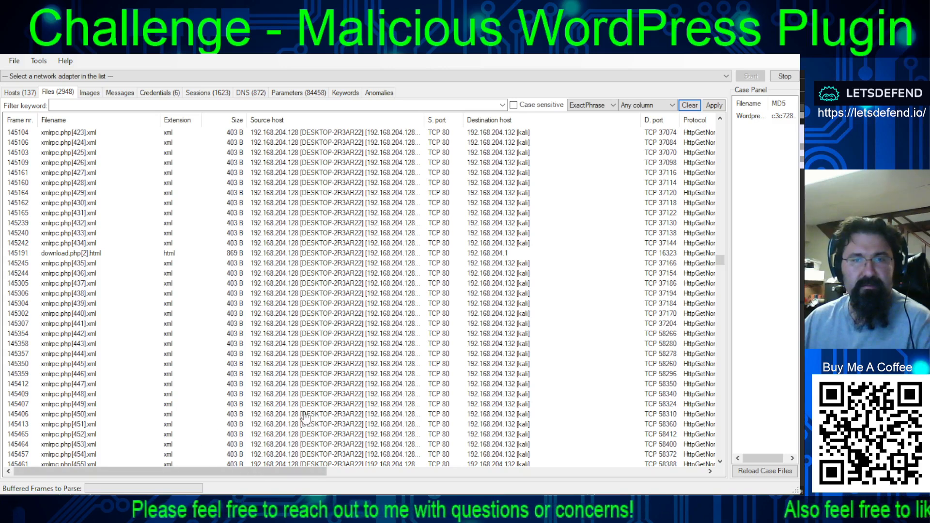
scroll(319, 386, down, 20)
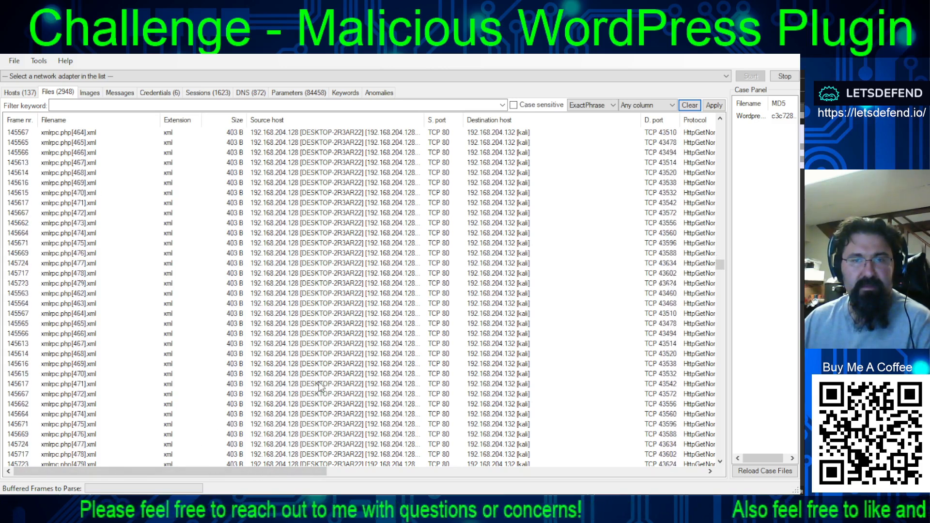
scroll(318, 381, down, 6)
scroll(319, 382, up, 7)
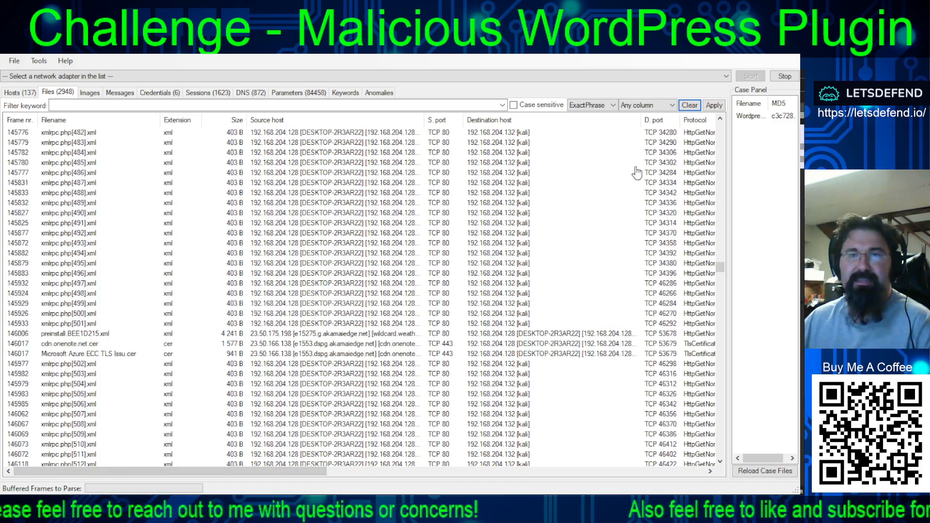
- Search the extracted files for 1234, once by source port and once by destination port
click(369, 105)
text(1)
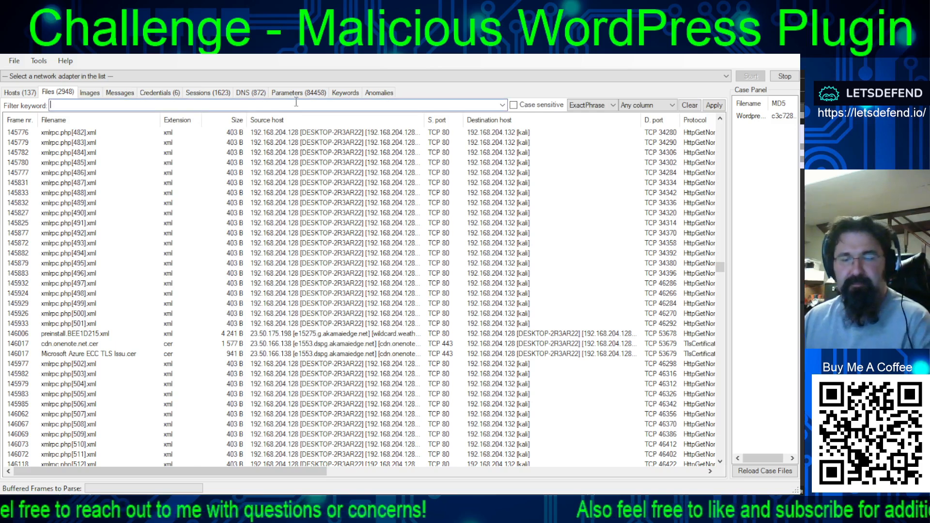
text(234)
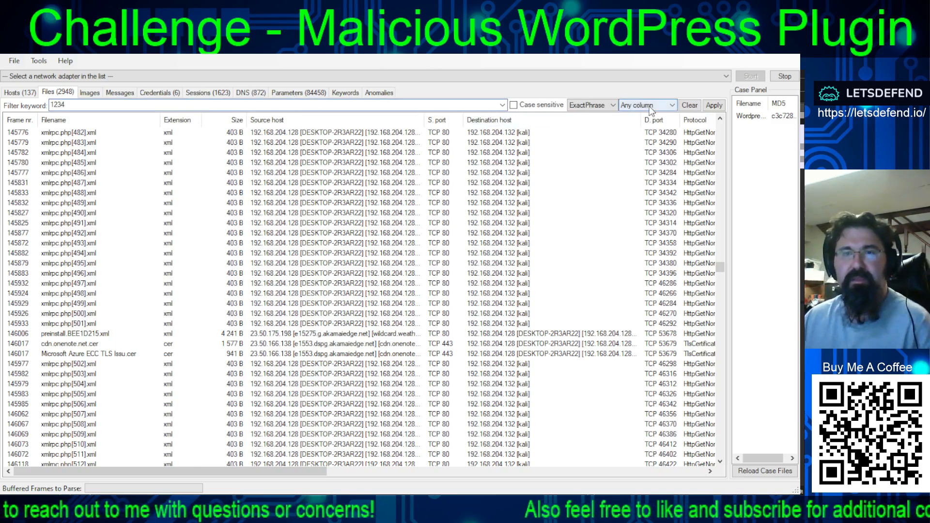
click(649, 105)
click(637, 156)
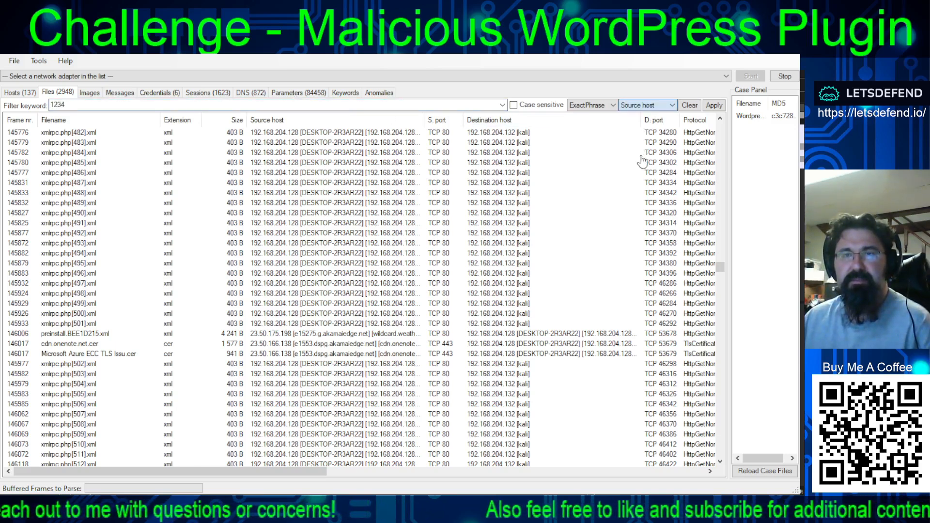
click(637, 106)
click(638, 167)
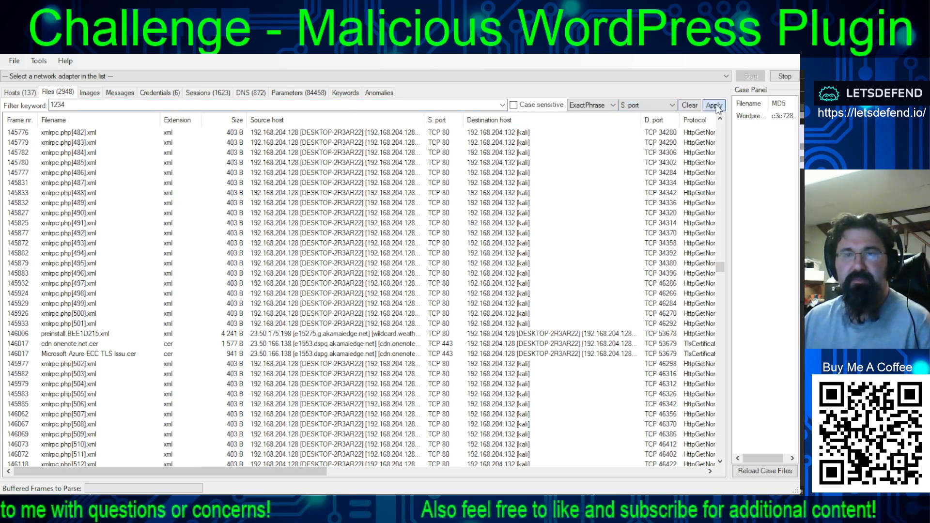
click(714, 105)
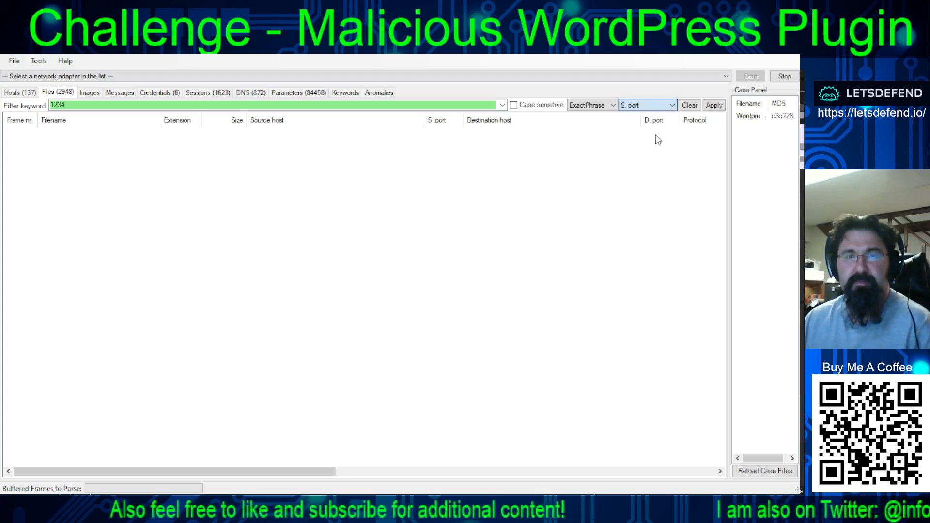
click(652, 181)
click(708, 108)
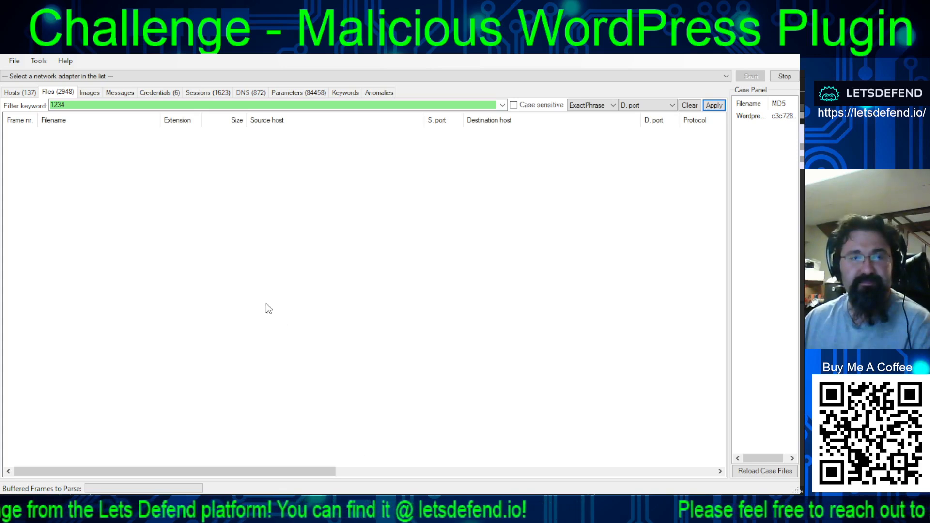
- Examine the details of host 192.168.204.128 in the hosts list
click(26, 93)
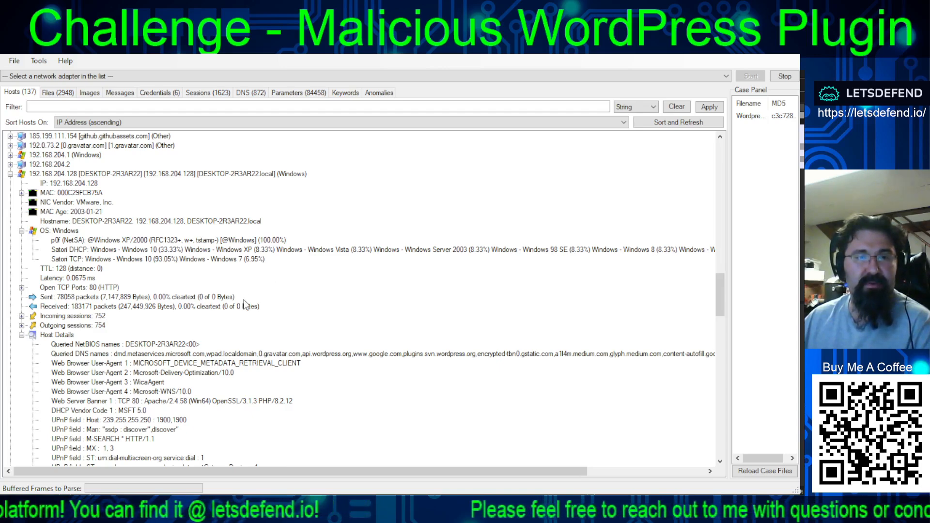
scroll(363, 225, down, 2)
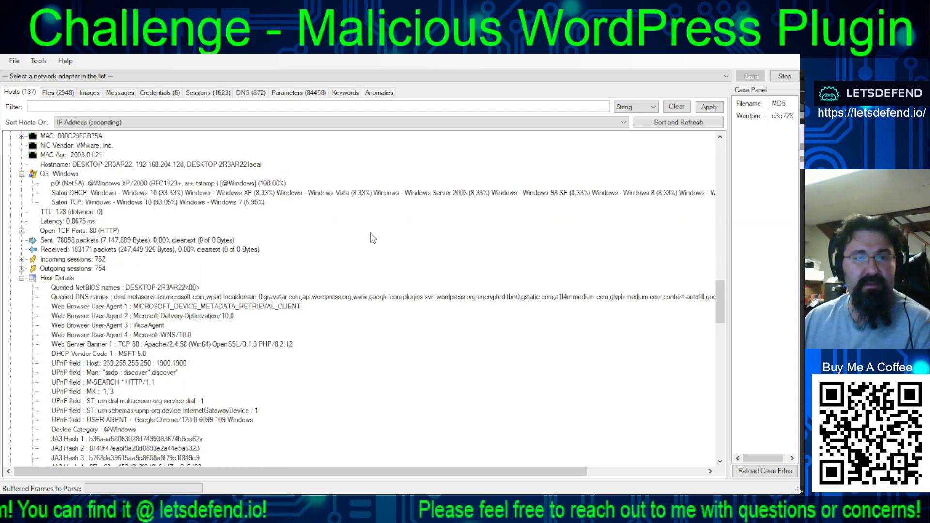